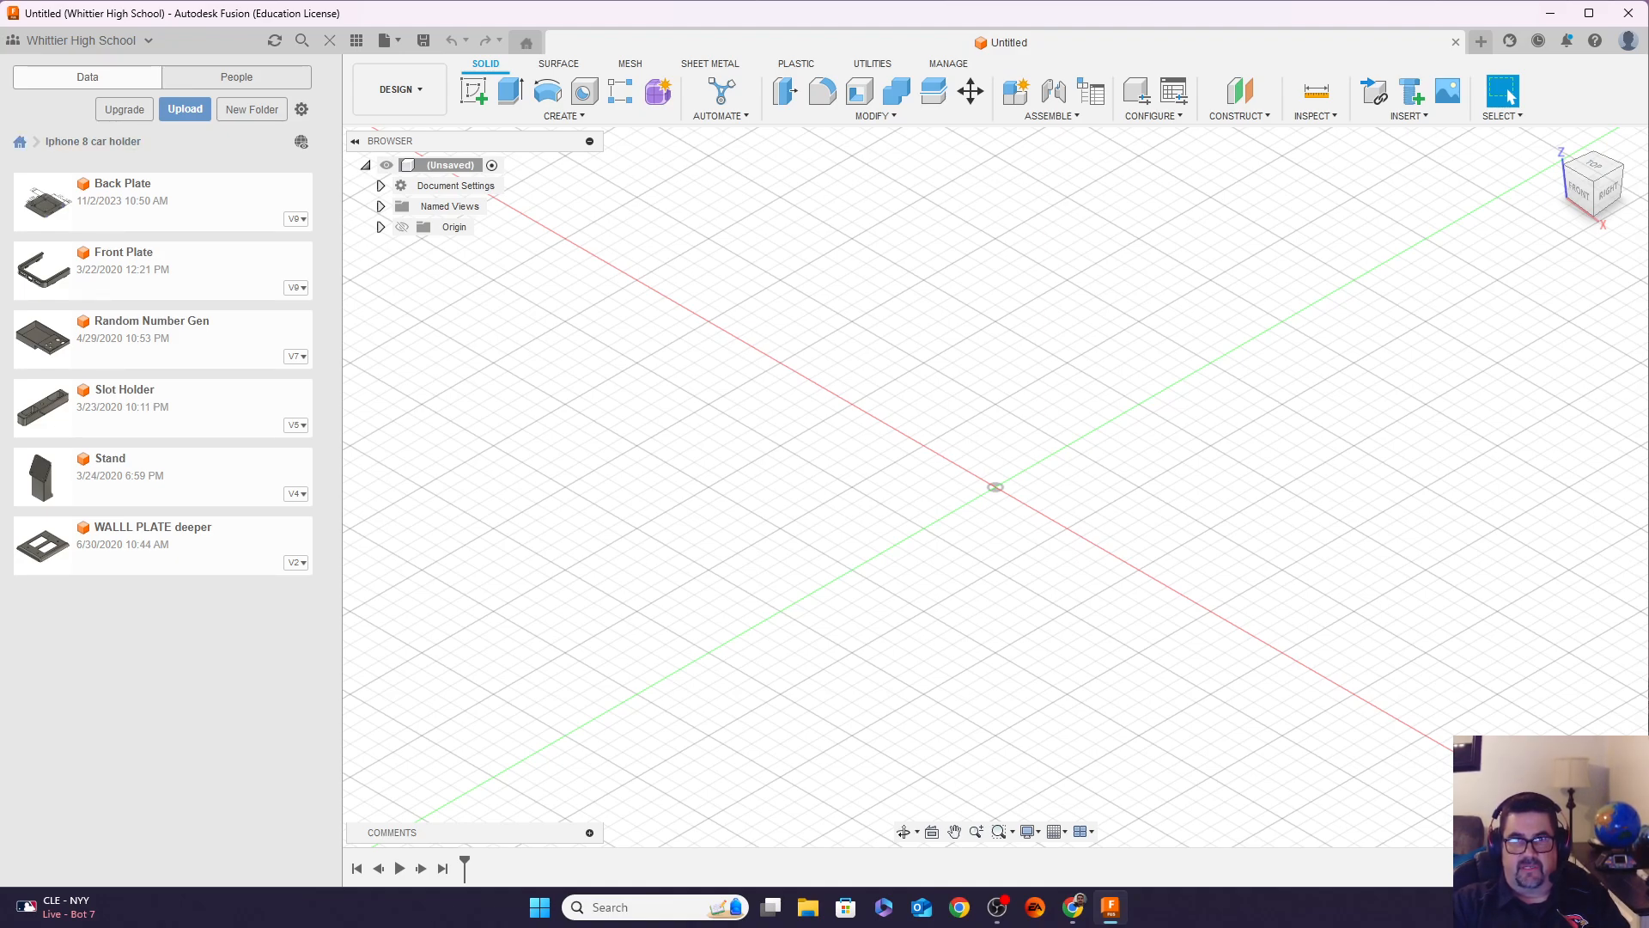
Create a new project named Puzzle Cube and open it from the project list
click(19, 142)
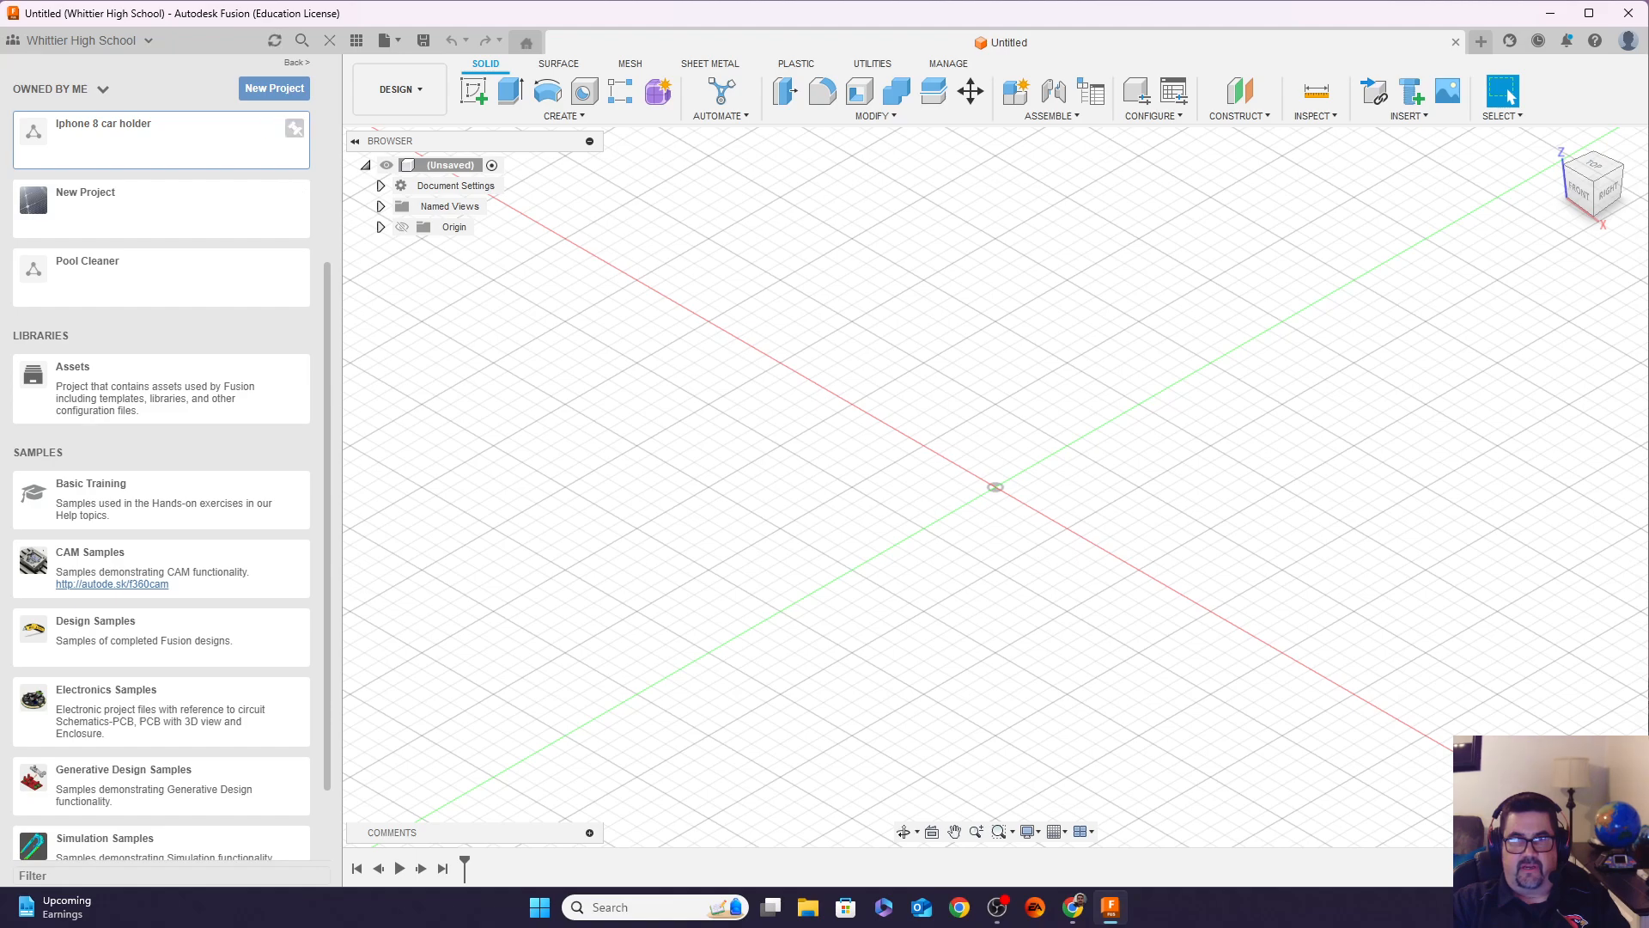
click(274, 88)
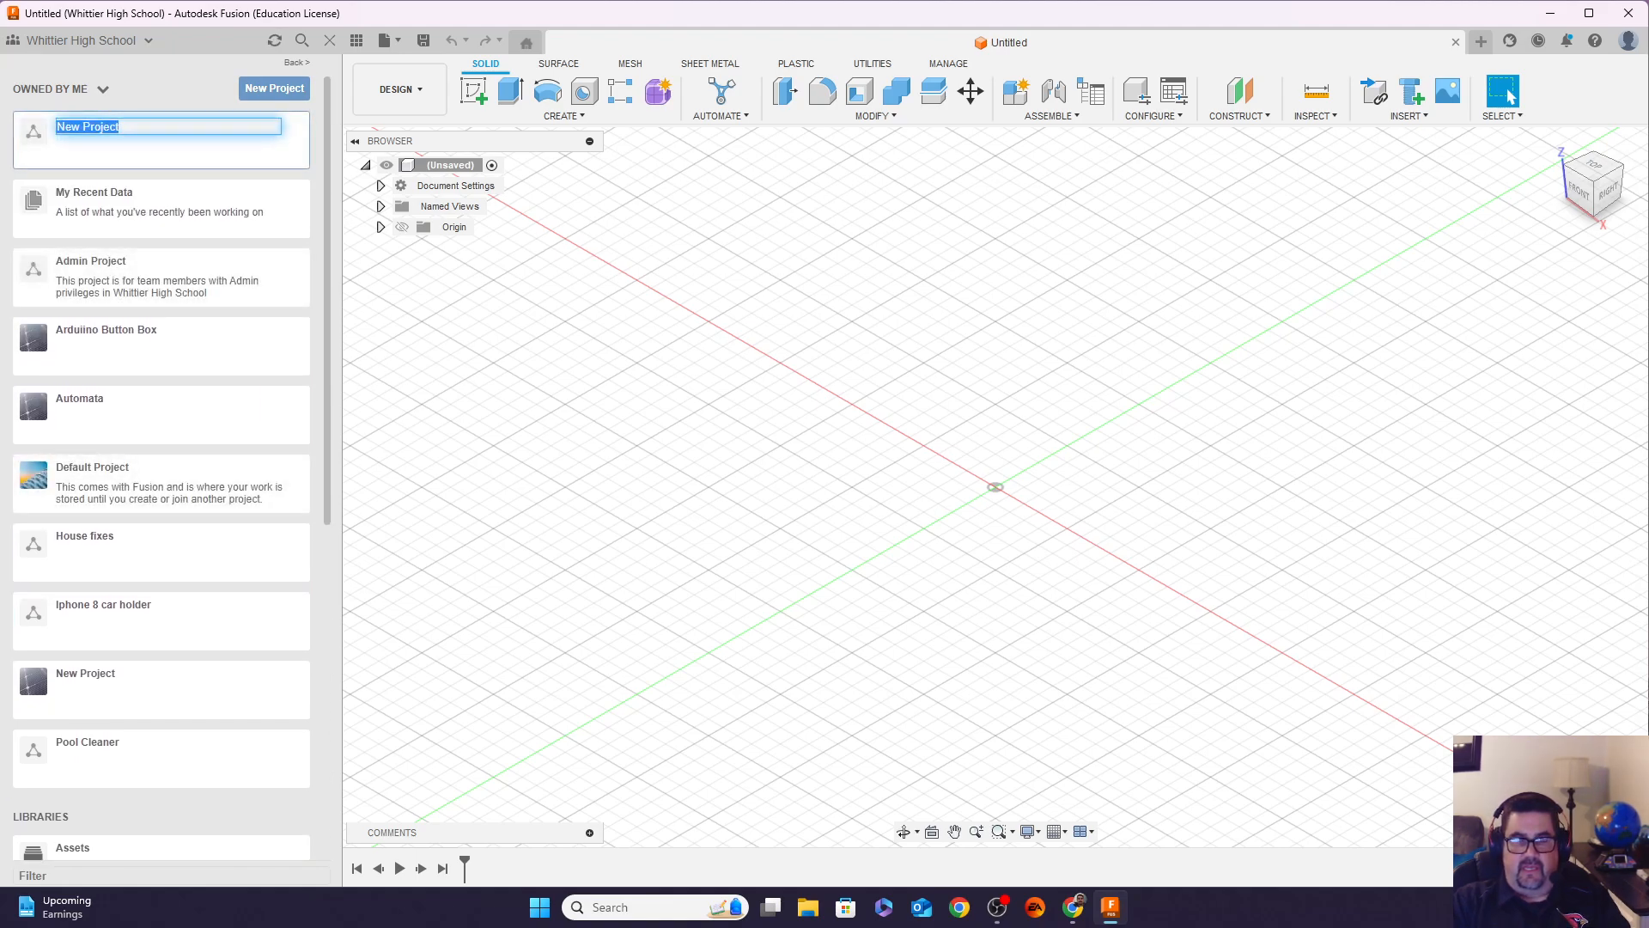
text(Puzzle )
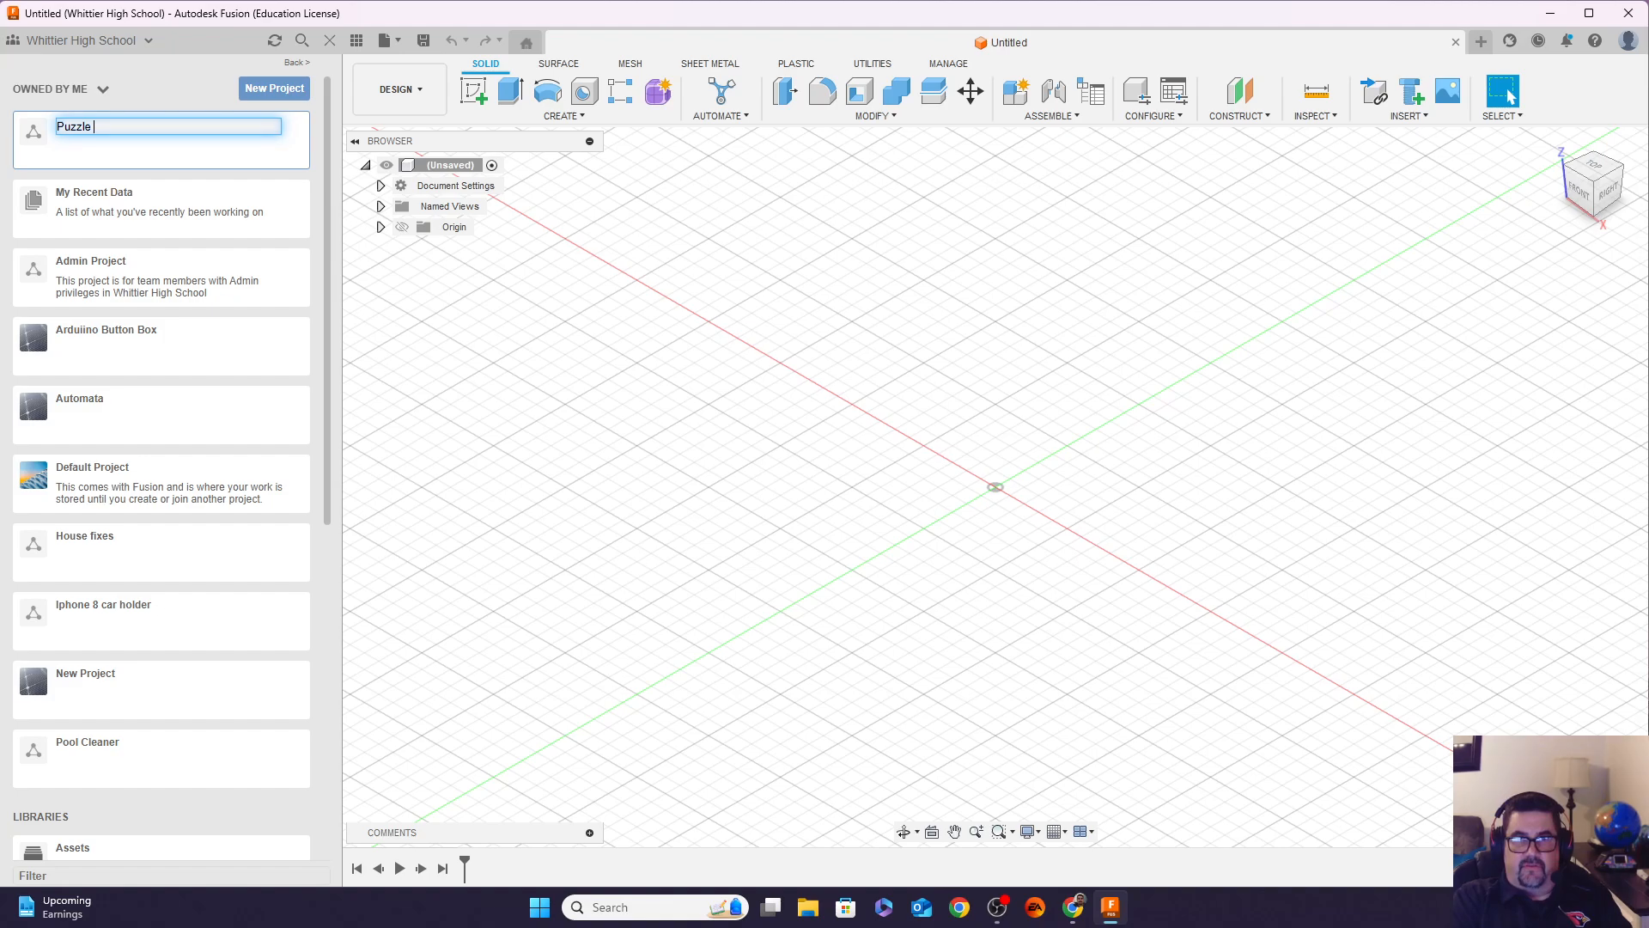
text(cub Cube)
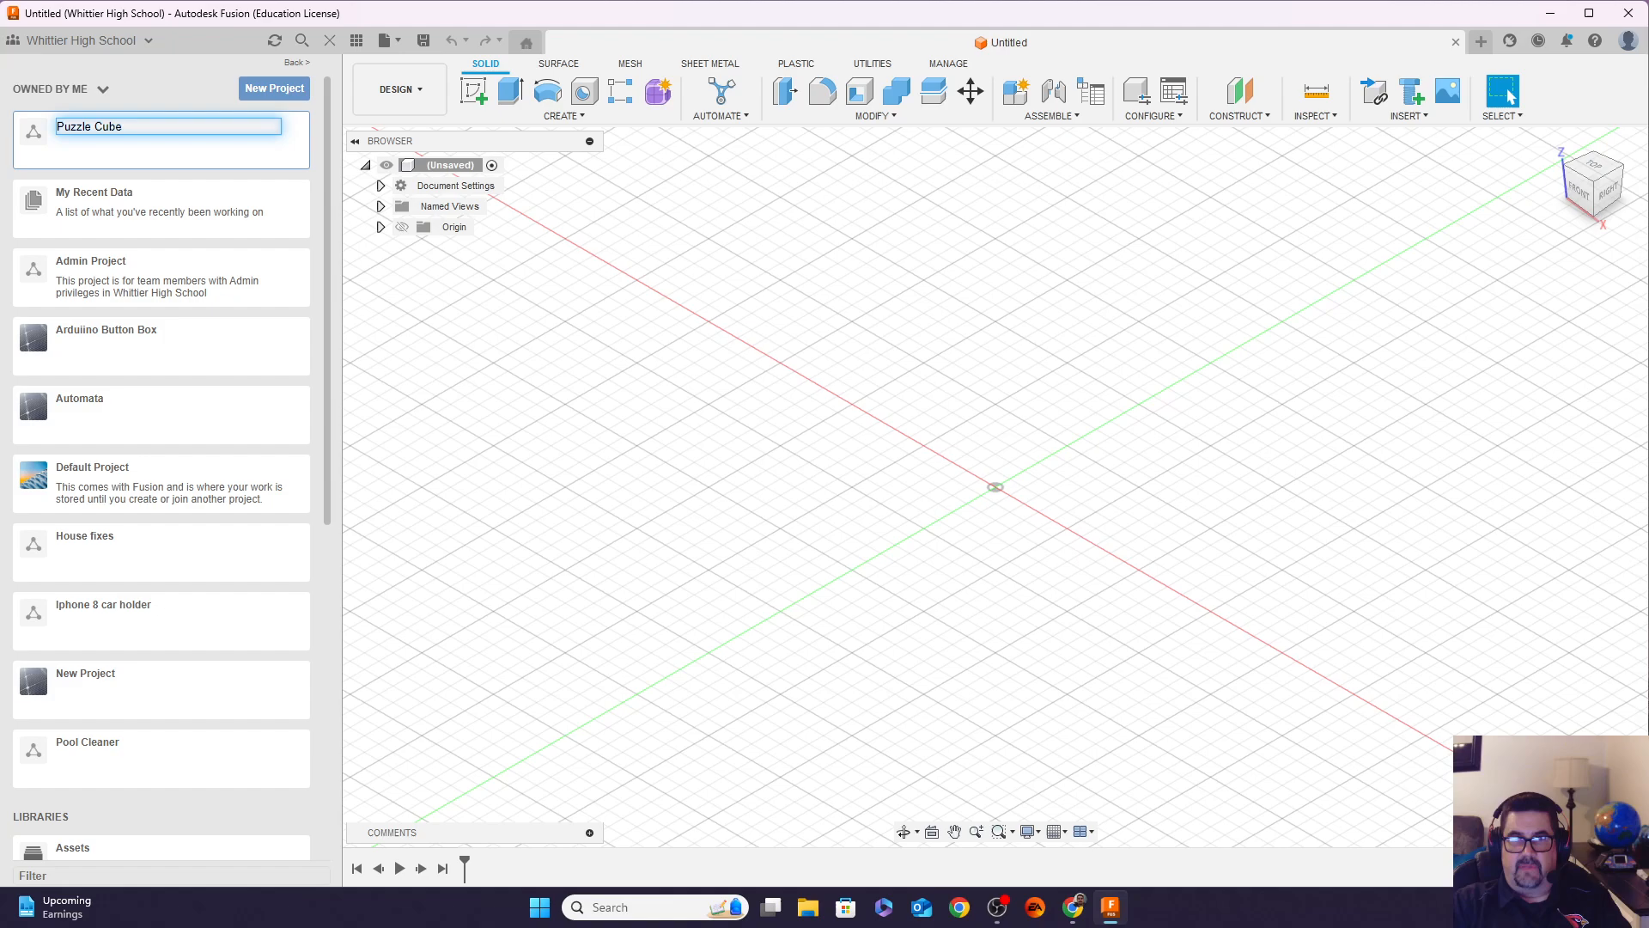
key(Return)
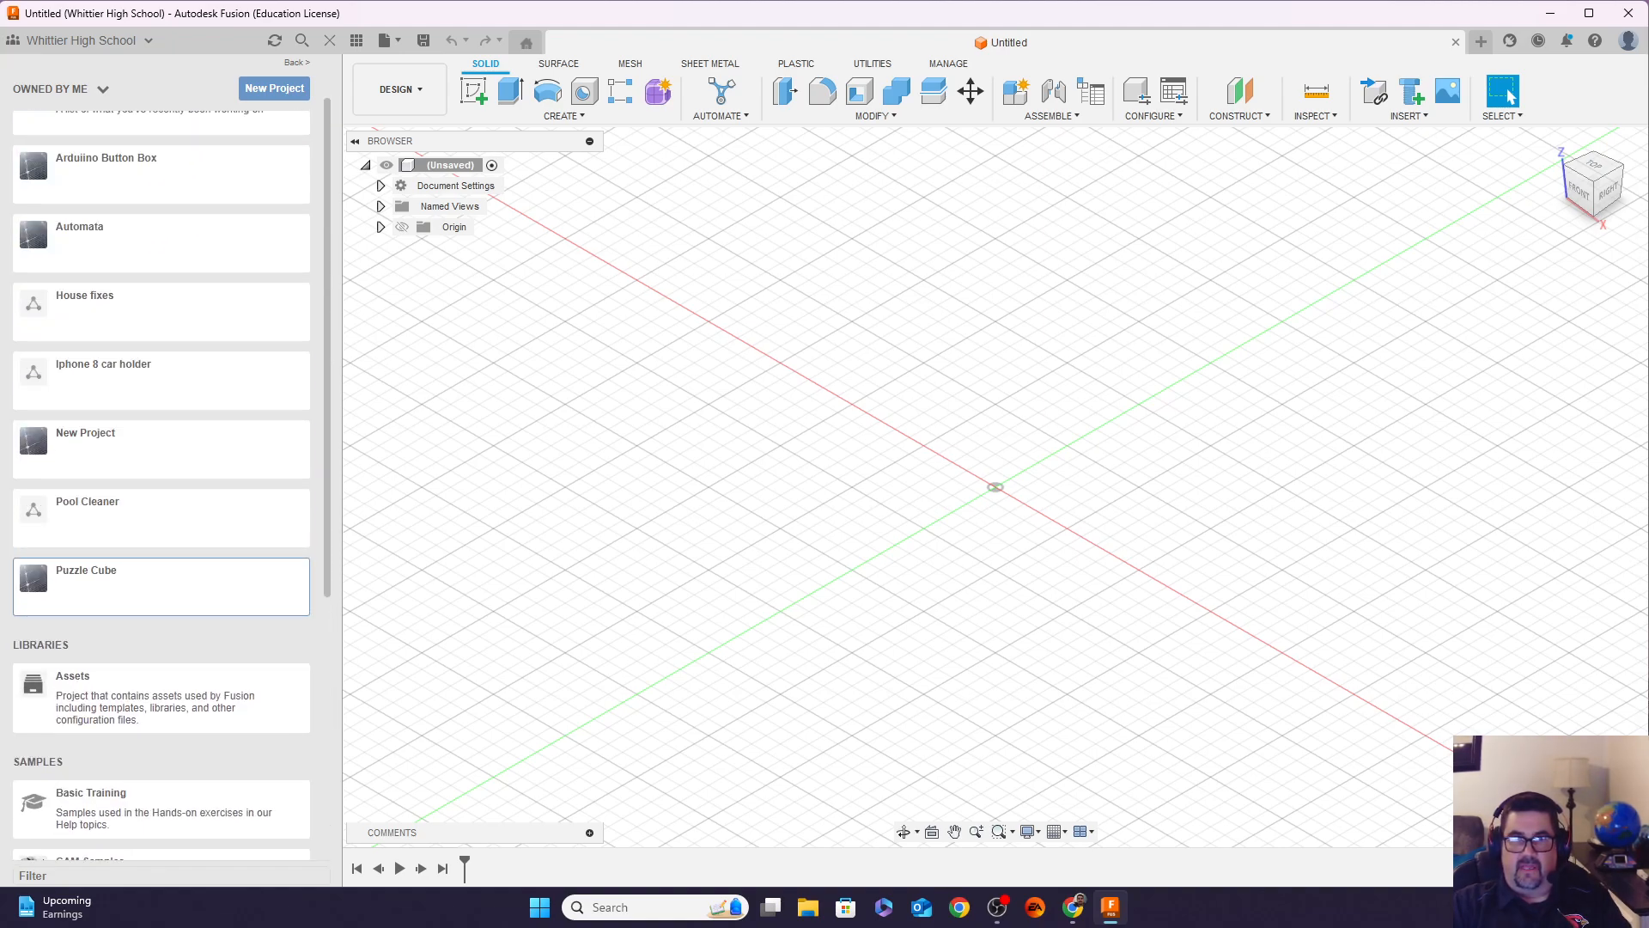
scroll(171, 258, up, 1)
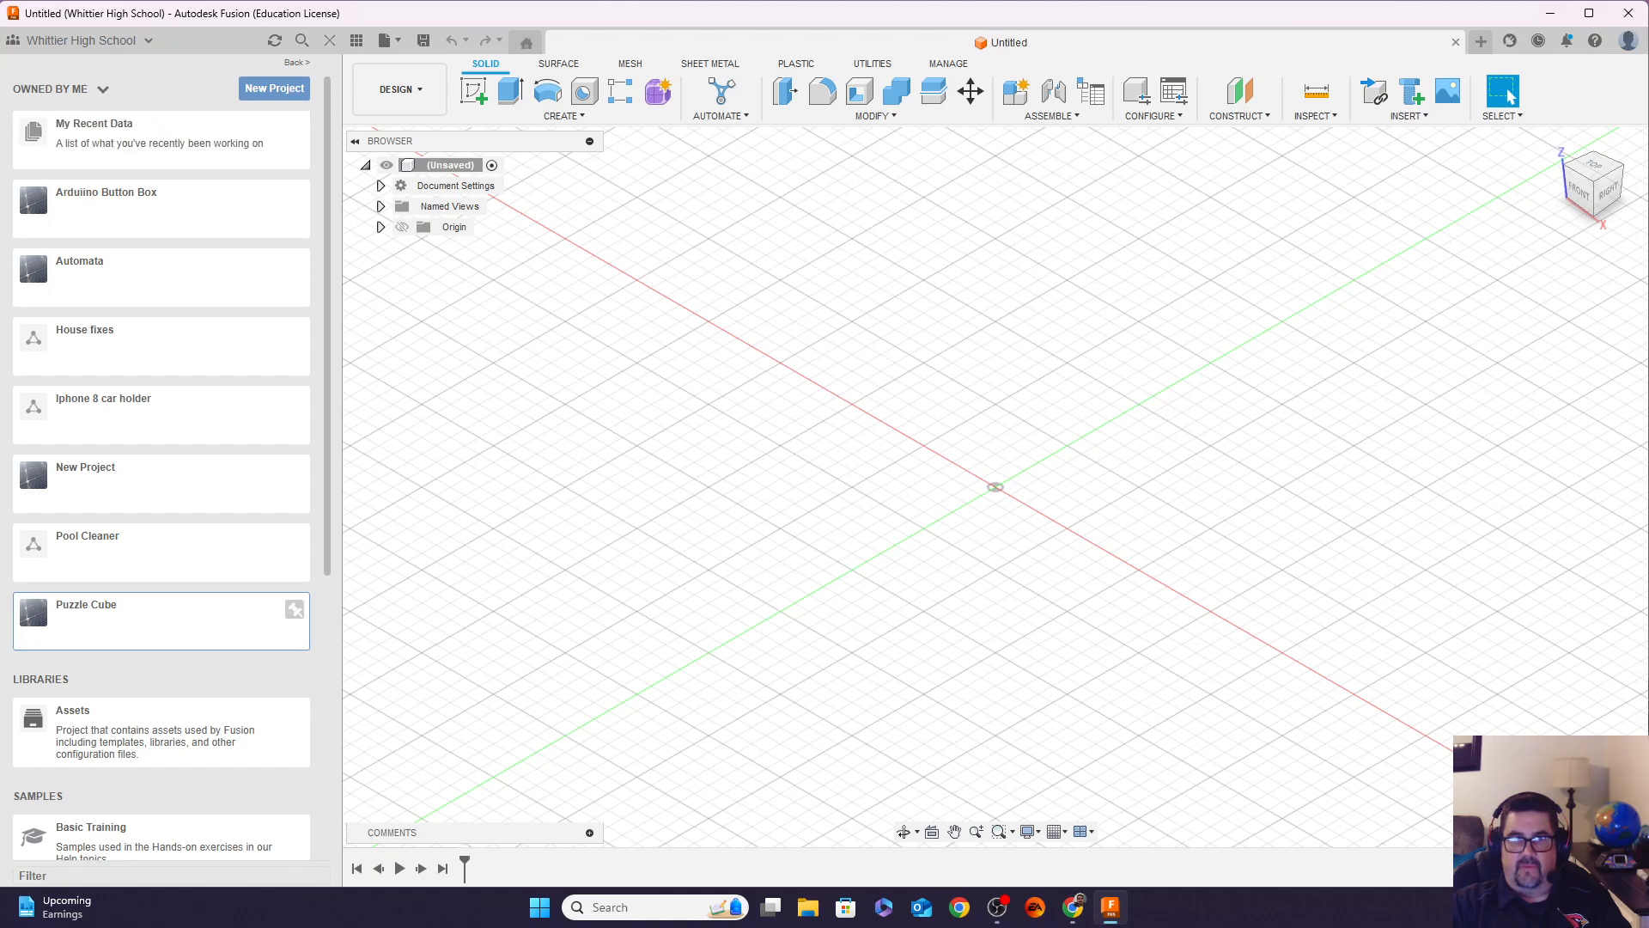
click(155, 620)
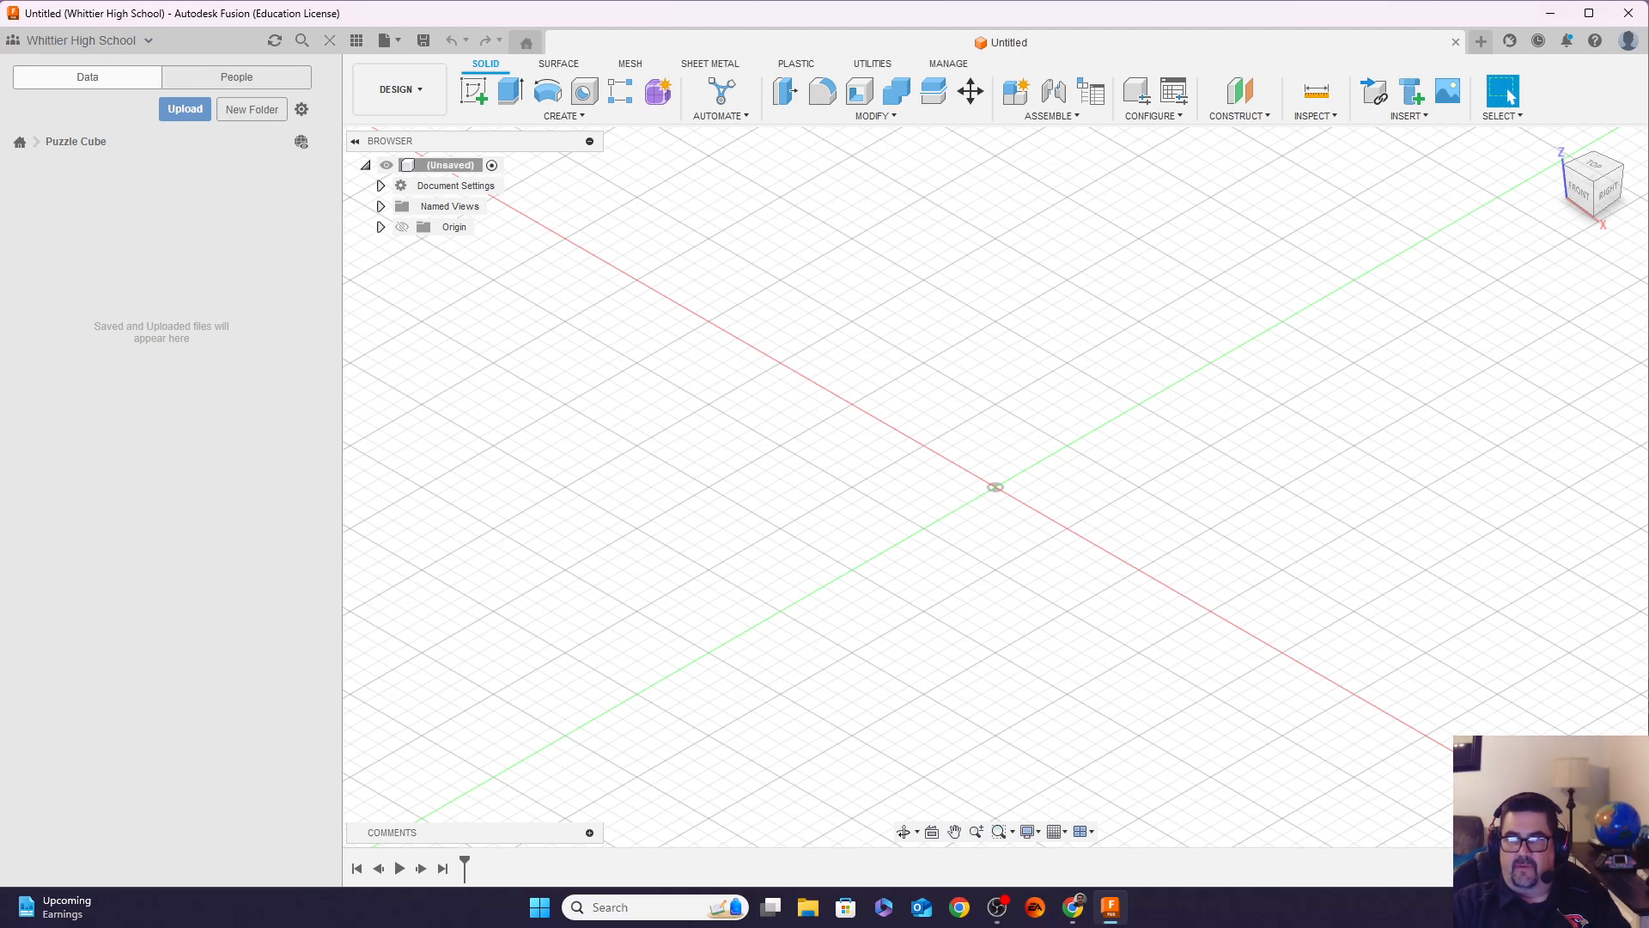
Create a new internal standard component named Piece 1 and keep it activated
click(1052, 116)
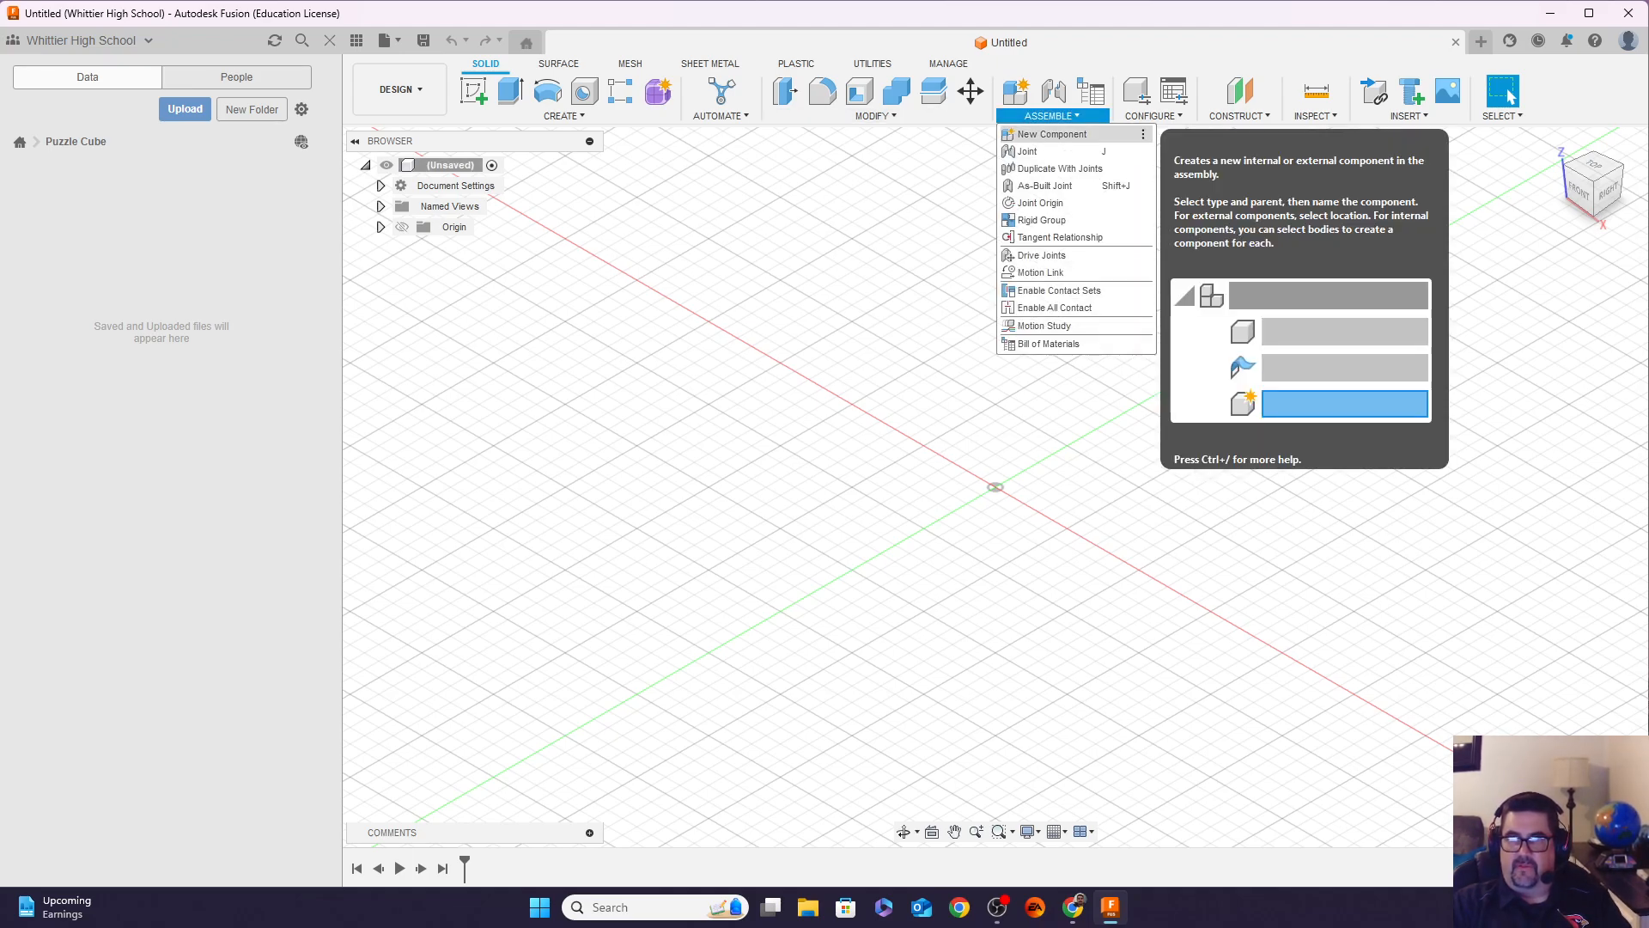
click(1052, 134)
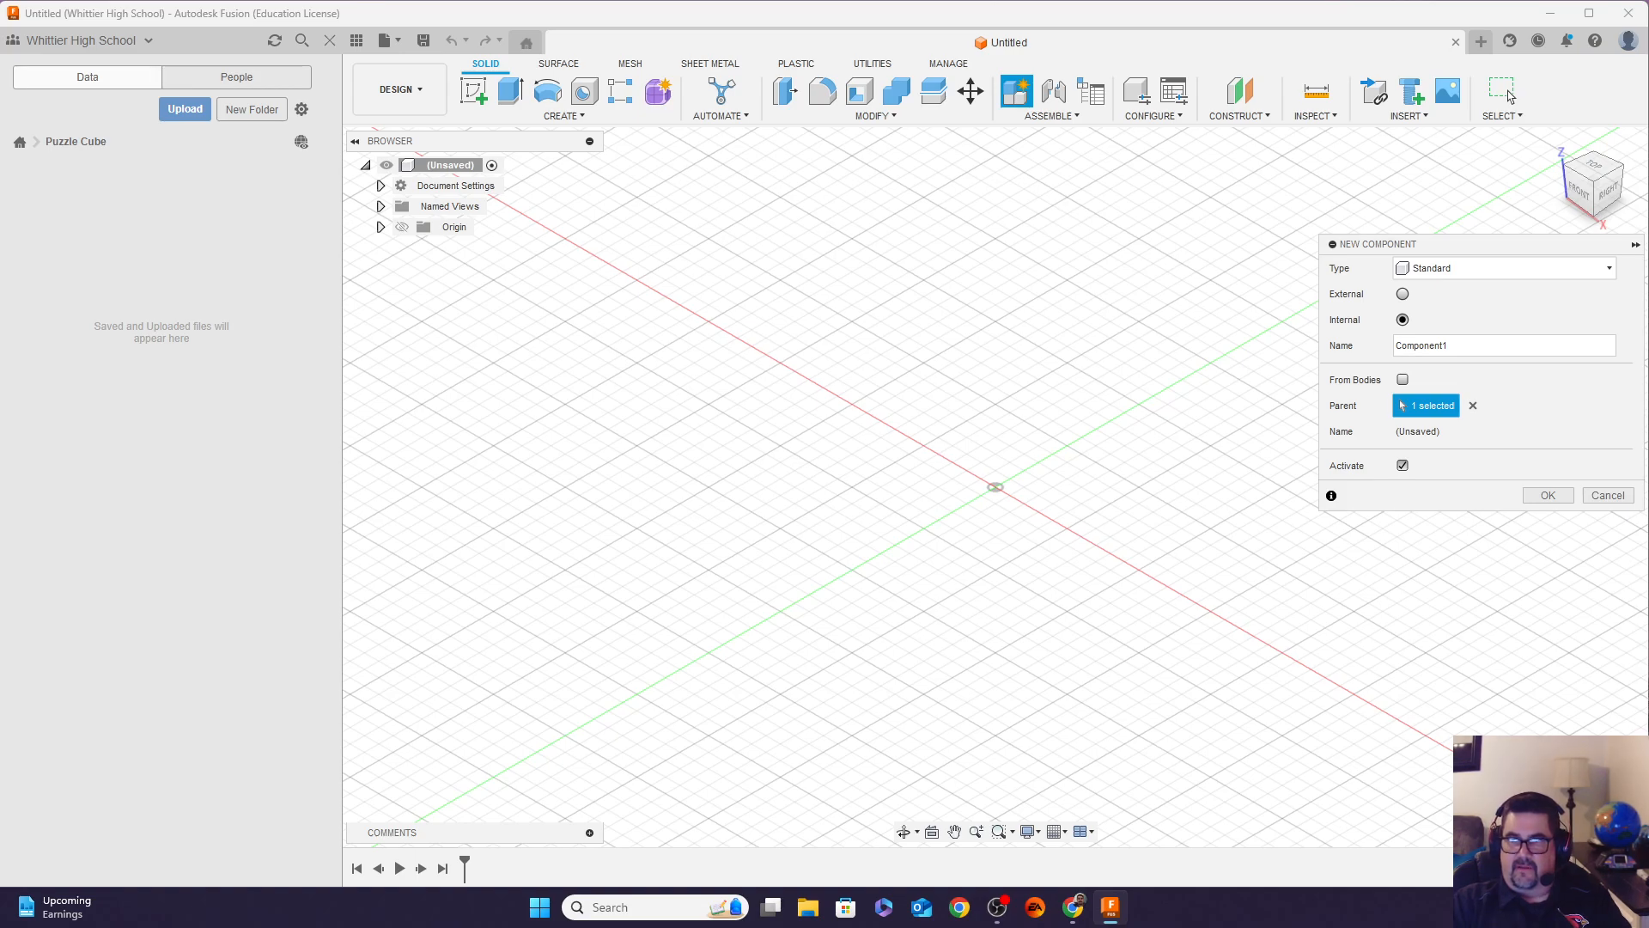
text(Piece)
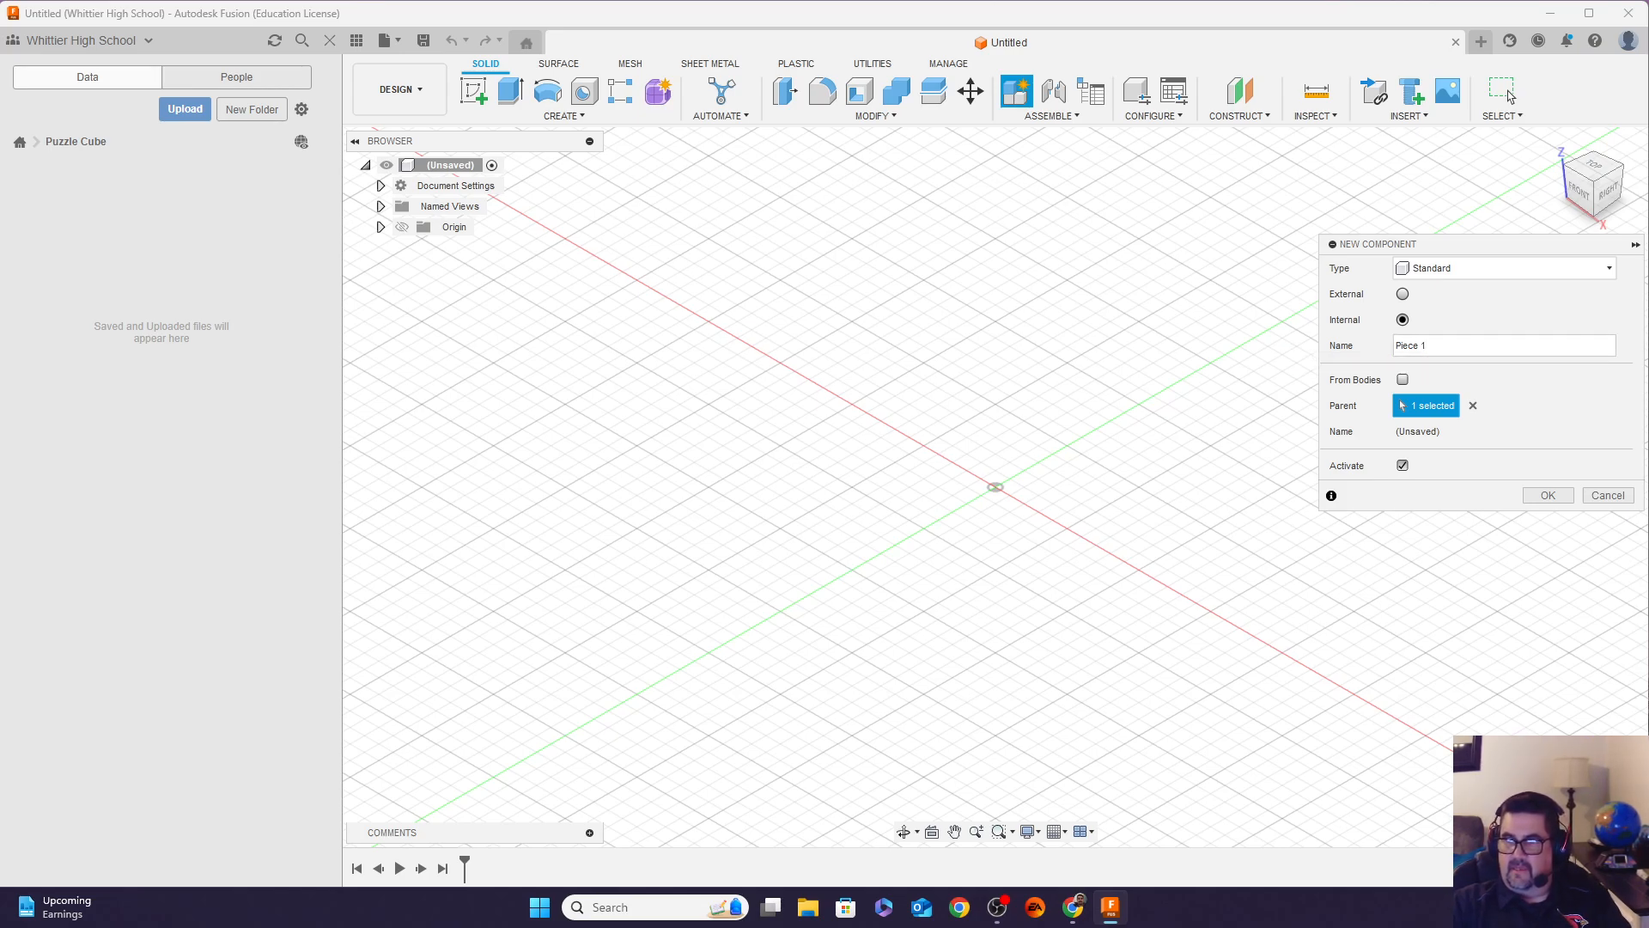
text( 1)
key(Return)
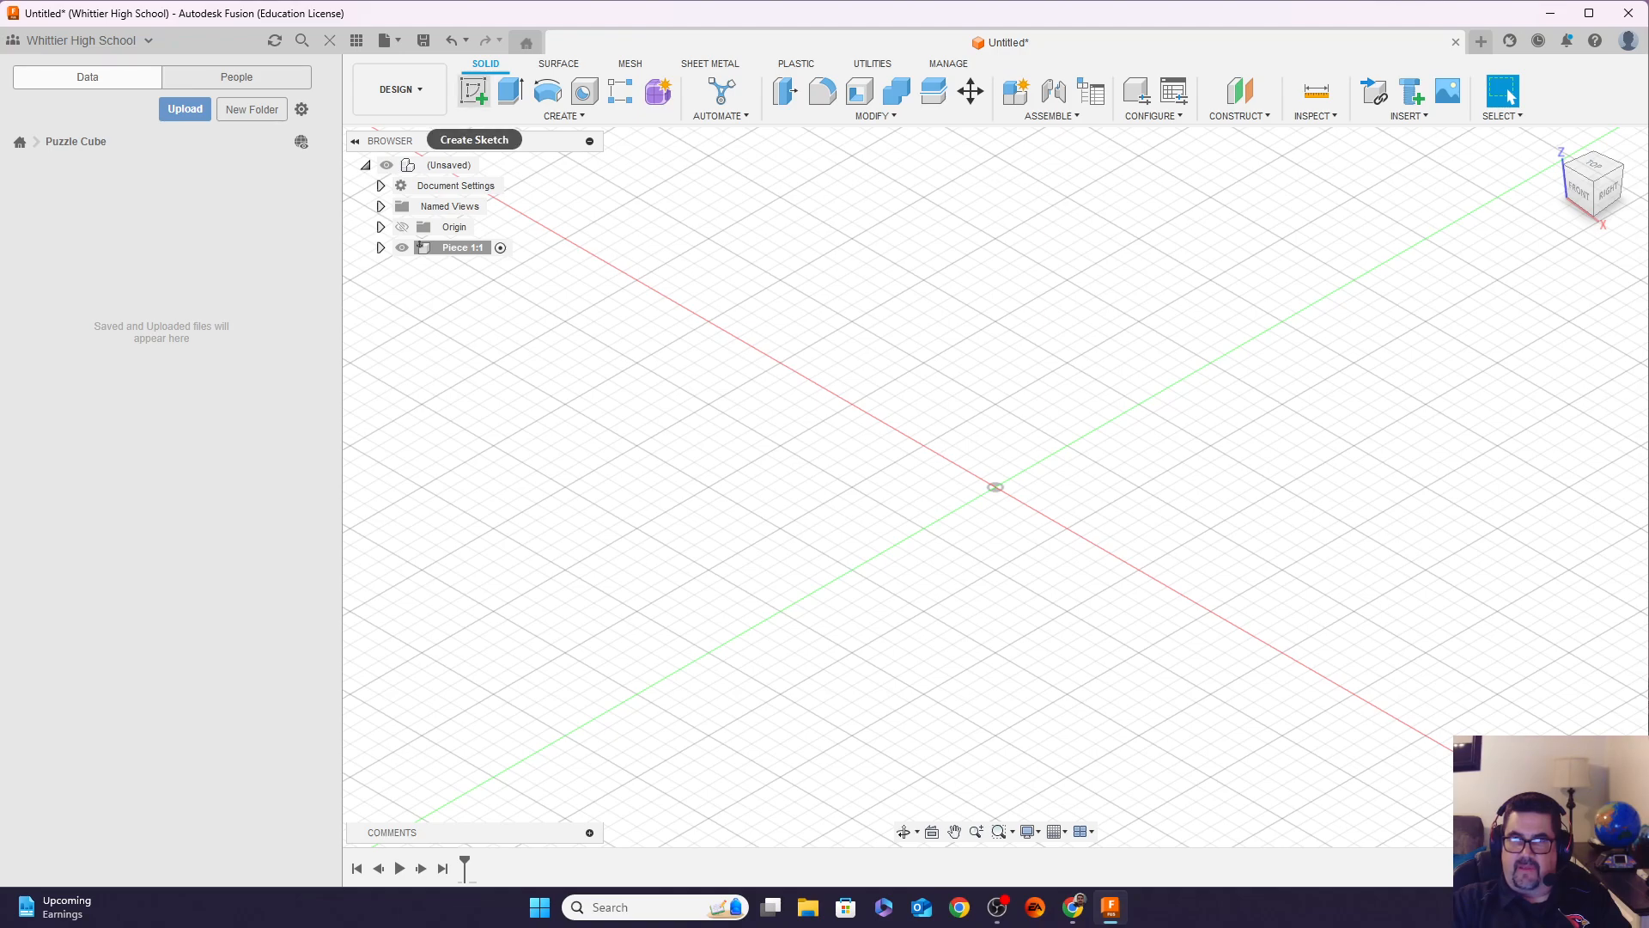
Start a sketch on the horizontal XY plane and draw a rectangle about 45 by 35 mm with one corner at the origin
click(474, 91)
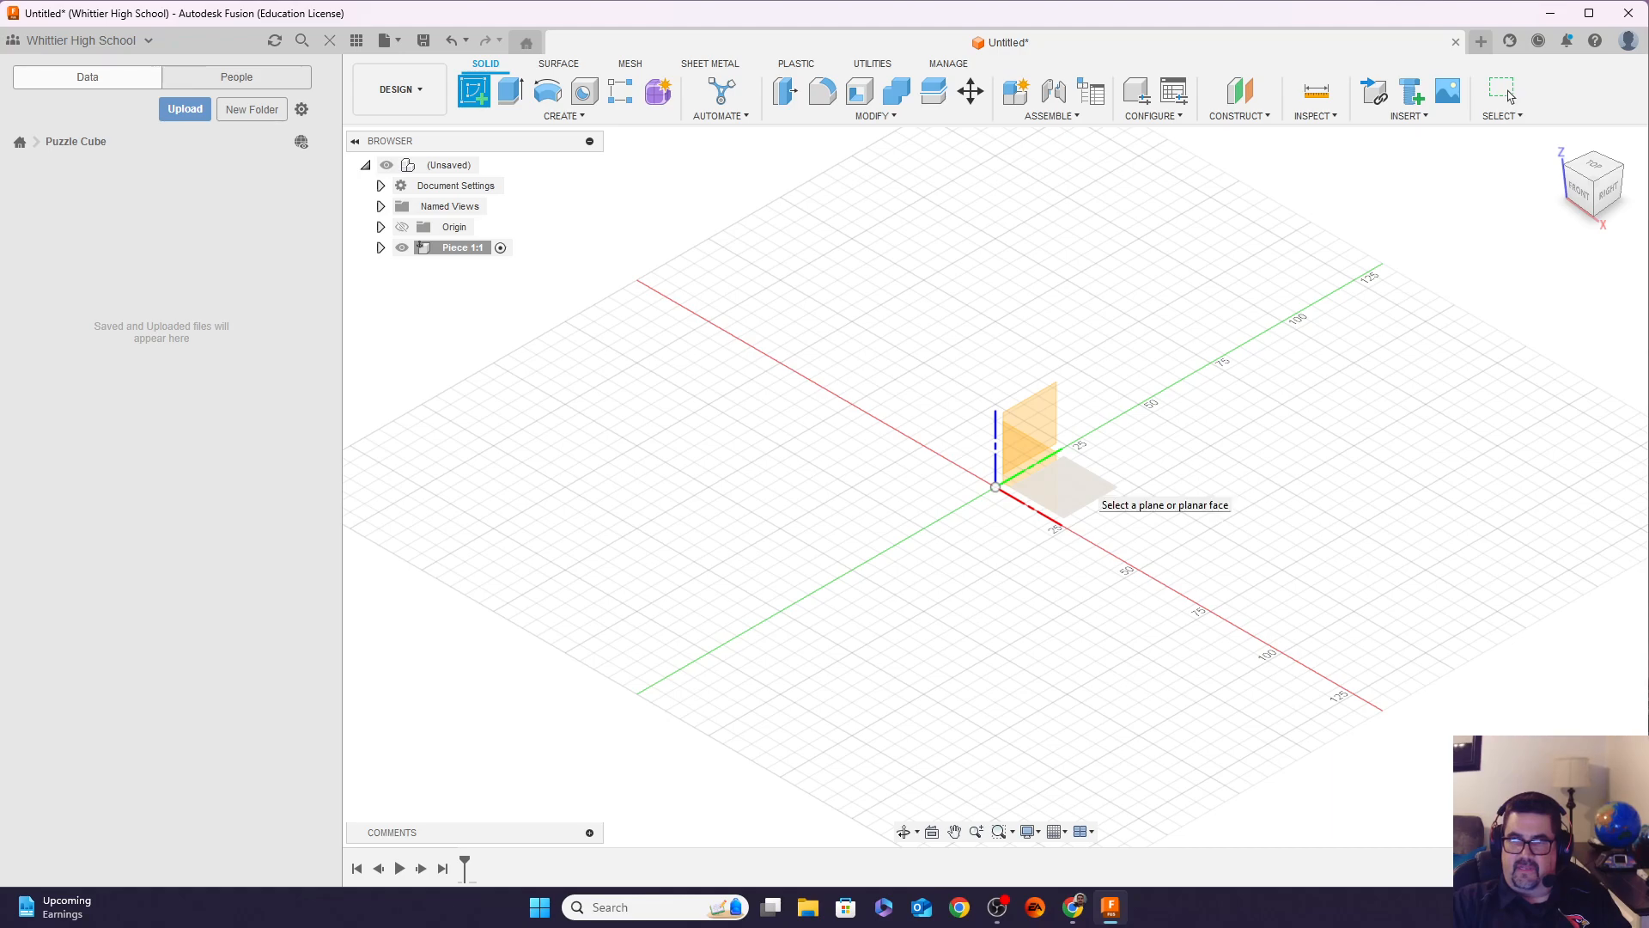
click(1084, 491)
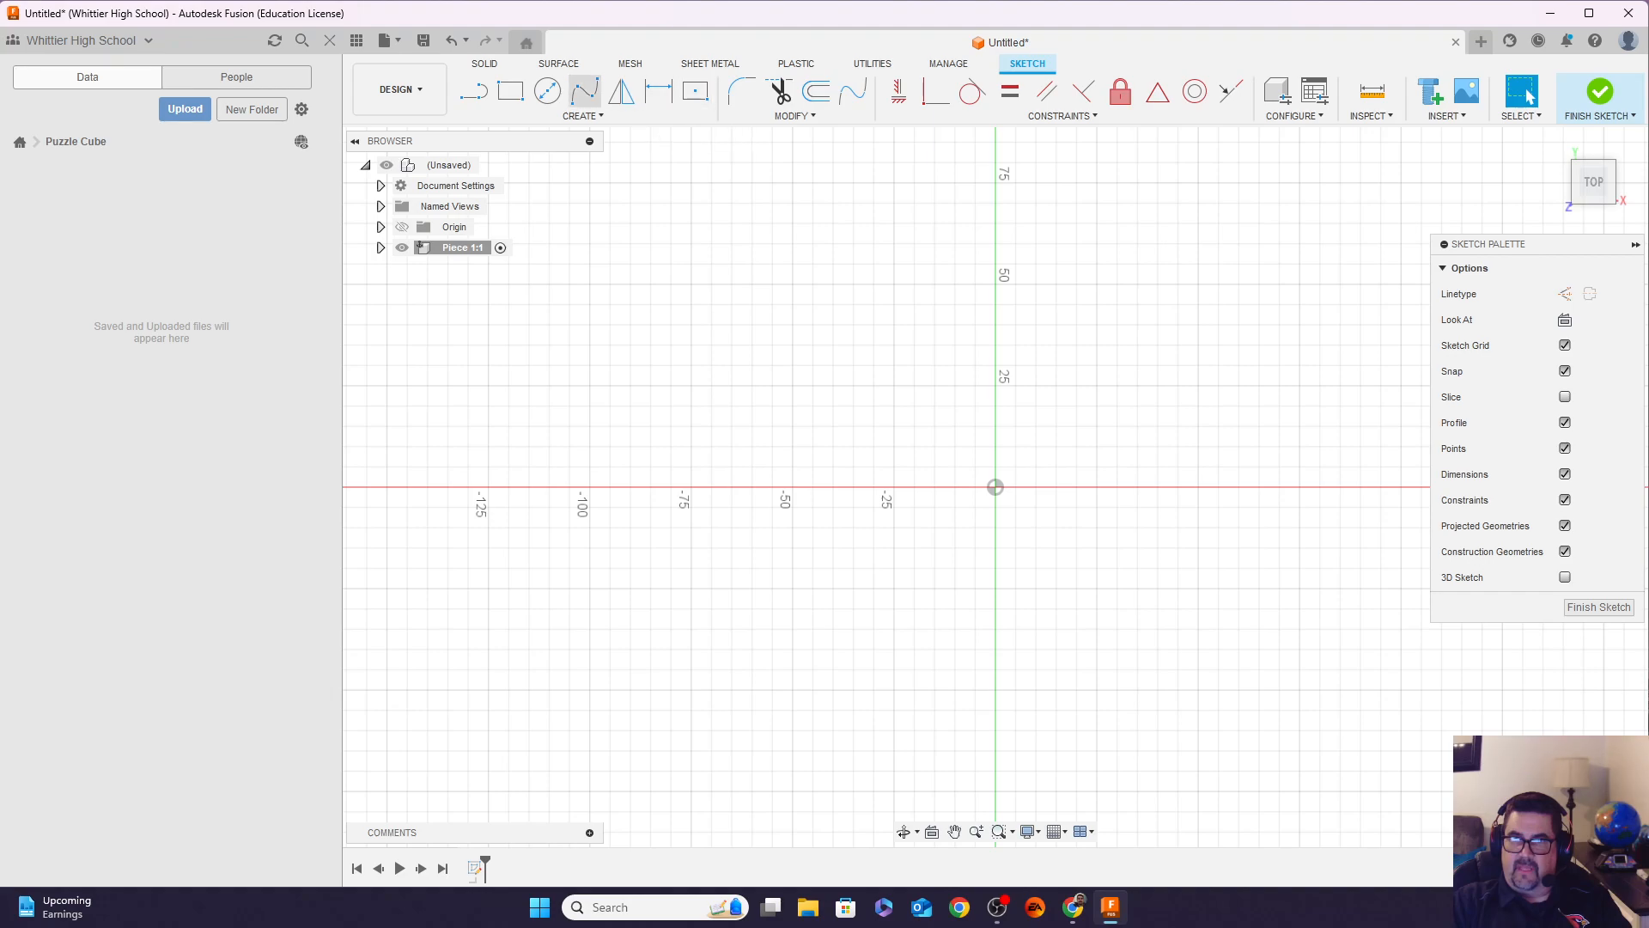
click(510, 91)
click(996, 488)
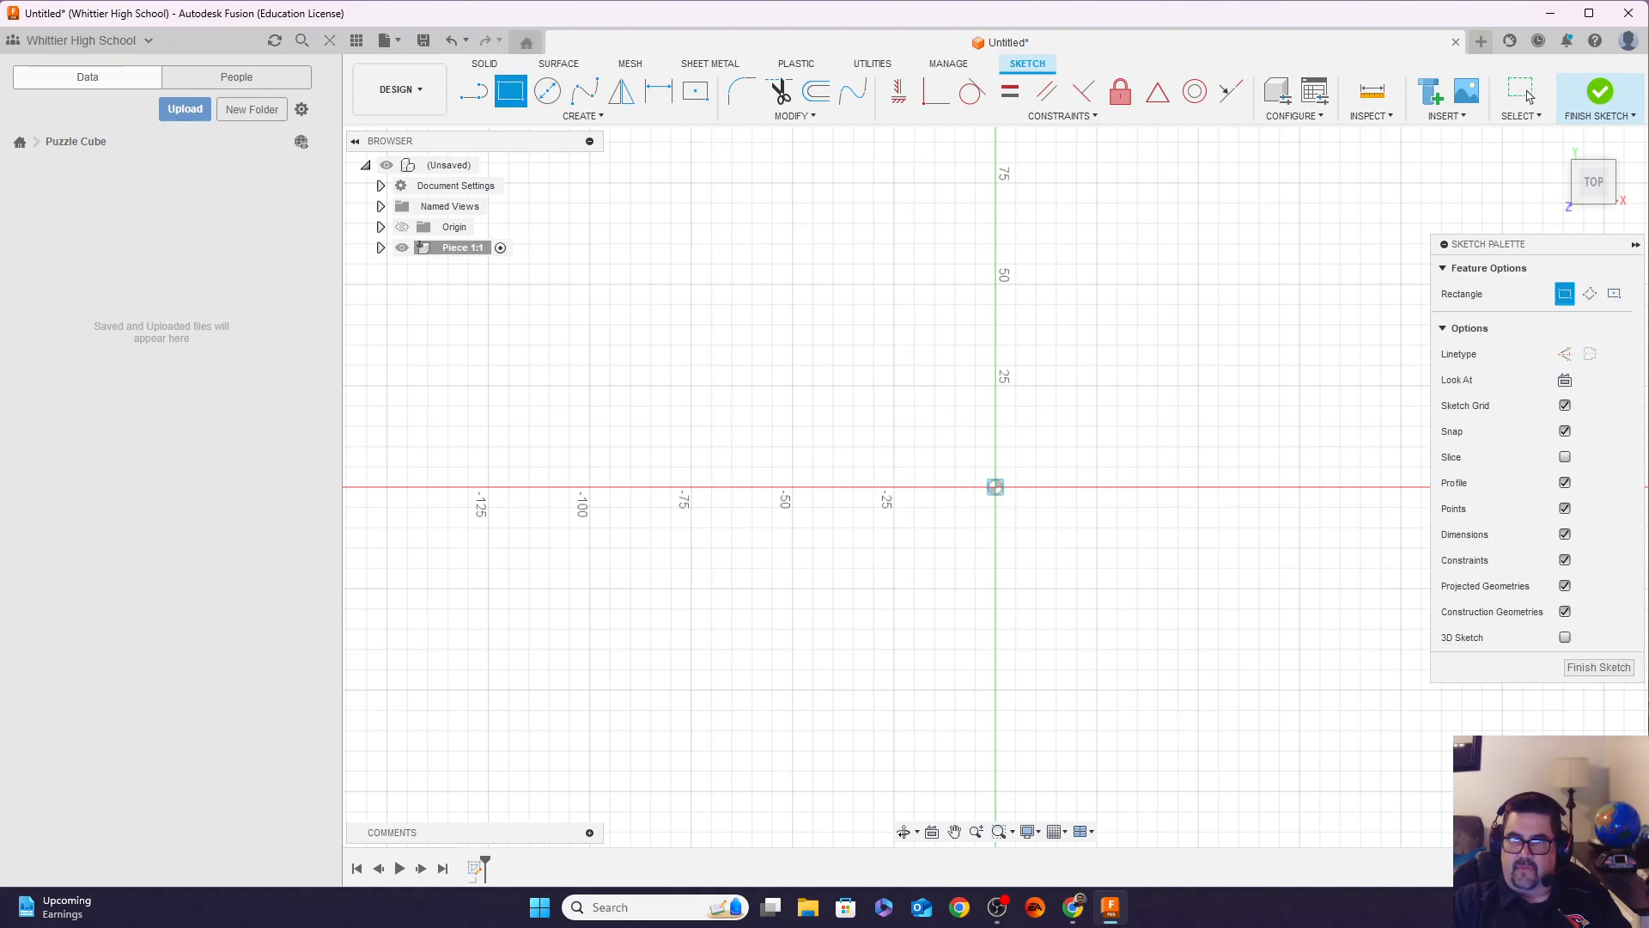
click(812, 345)
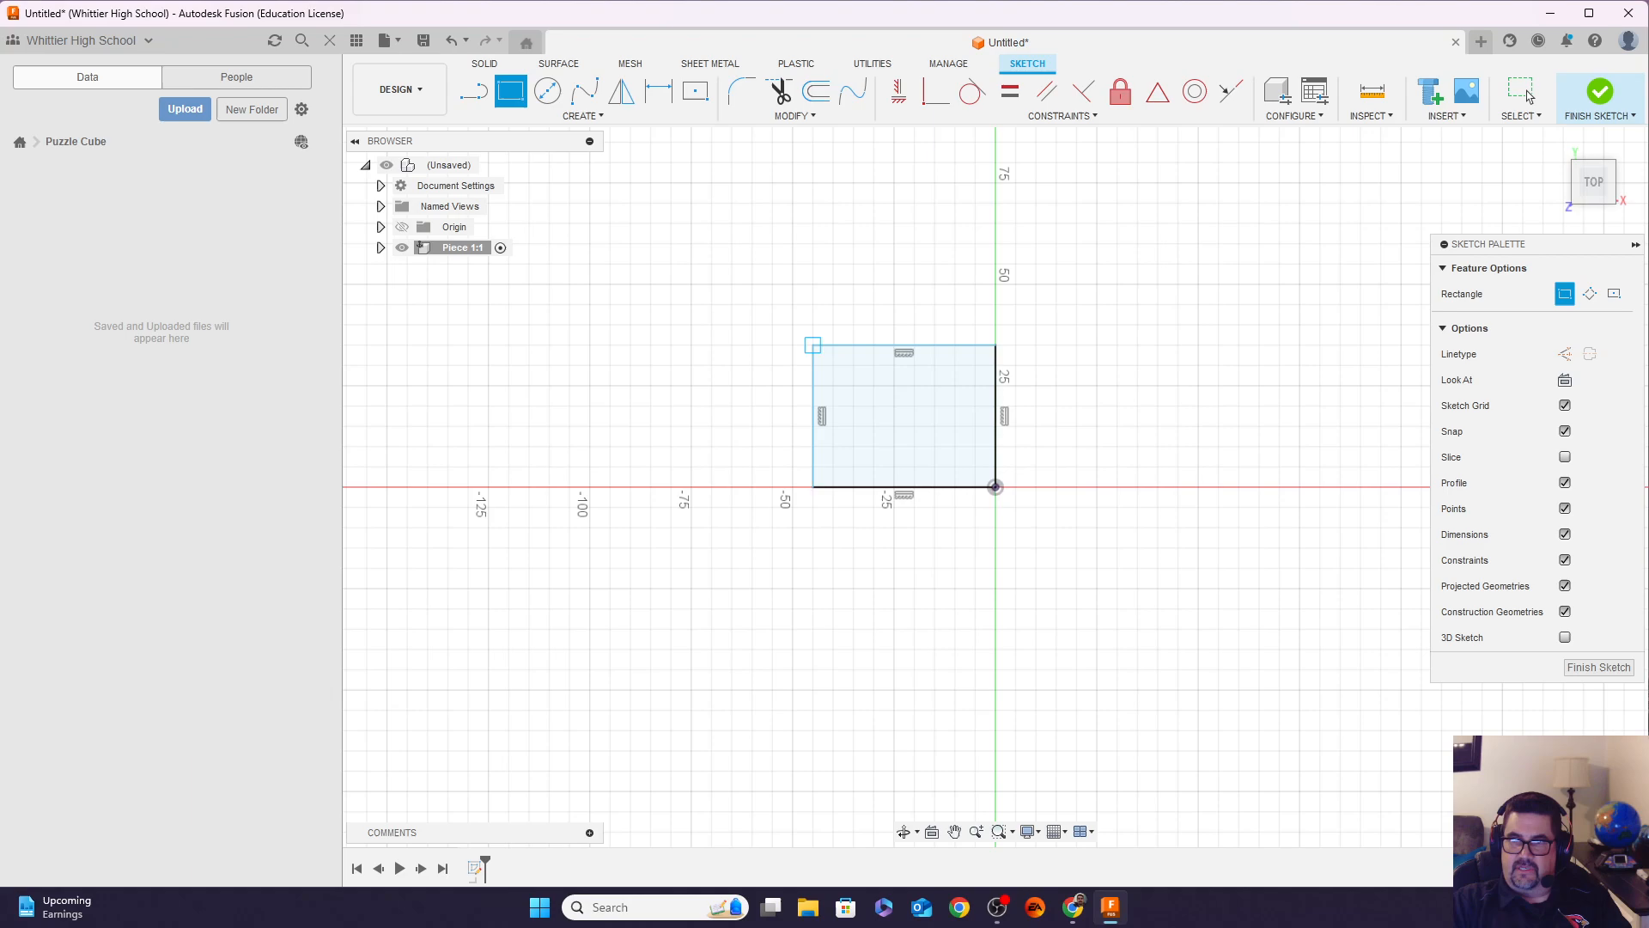
Dimension the rectangle's upper horizontal edge, placing the dimension above it and accepting the drawn length
click(659, 91)
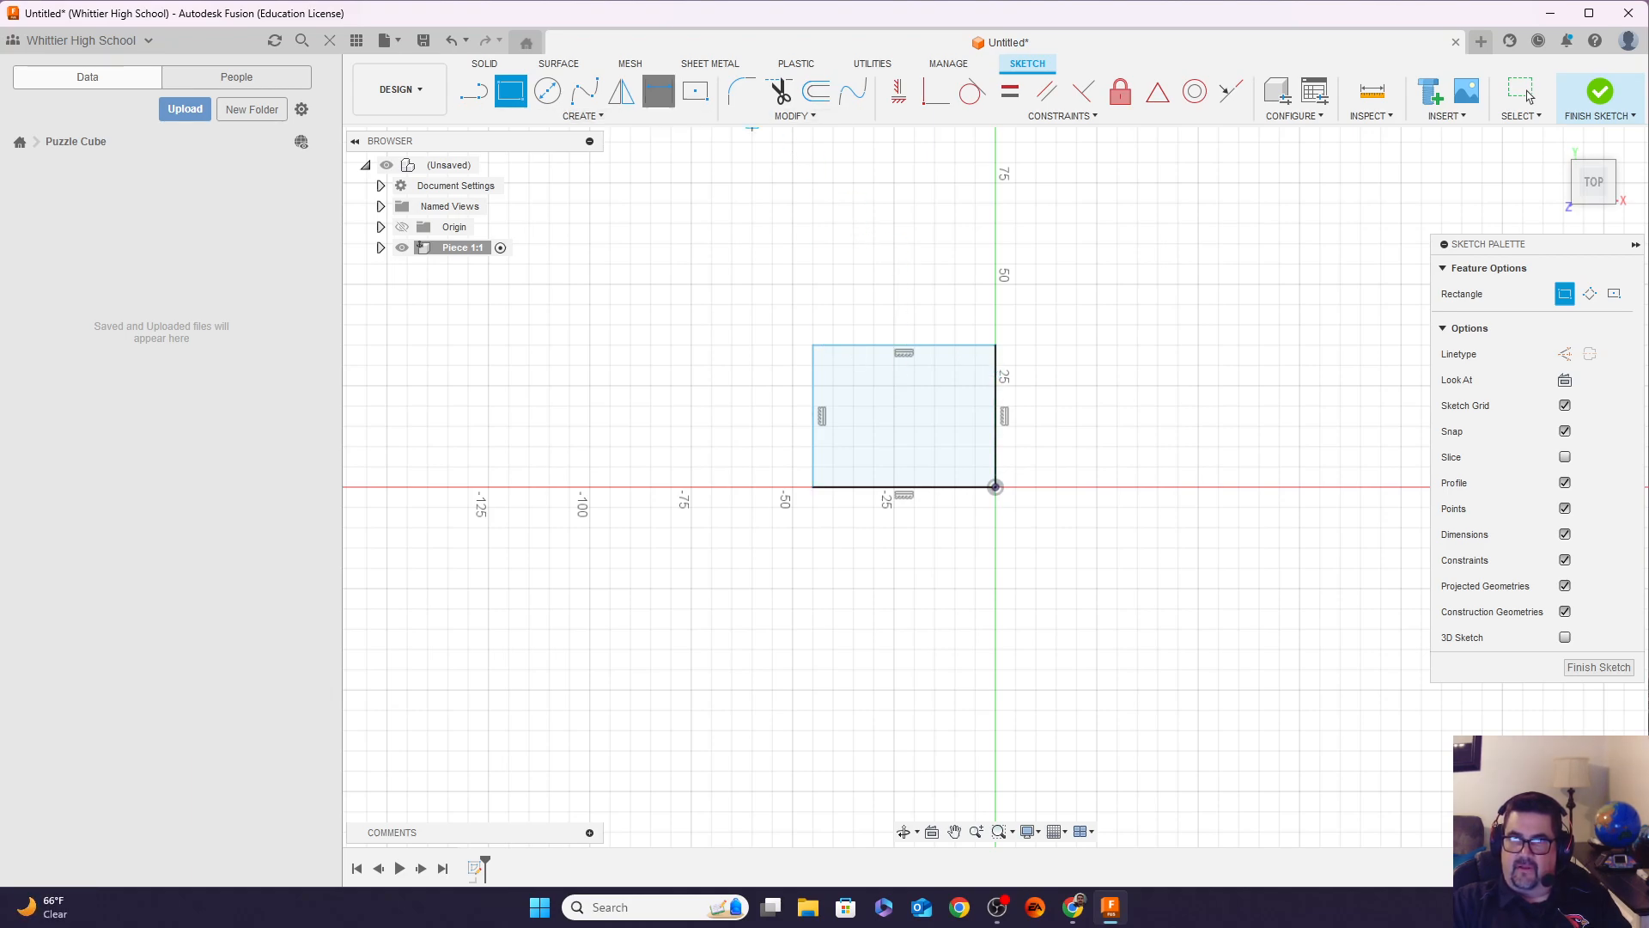
click(902, 345)
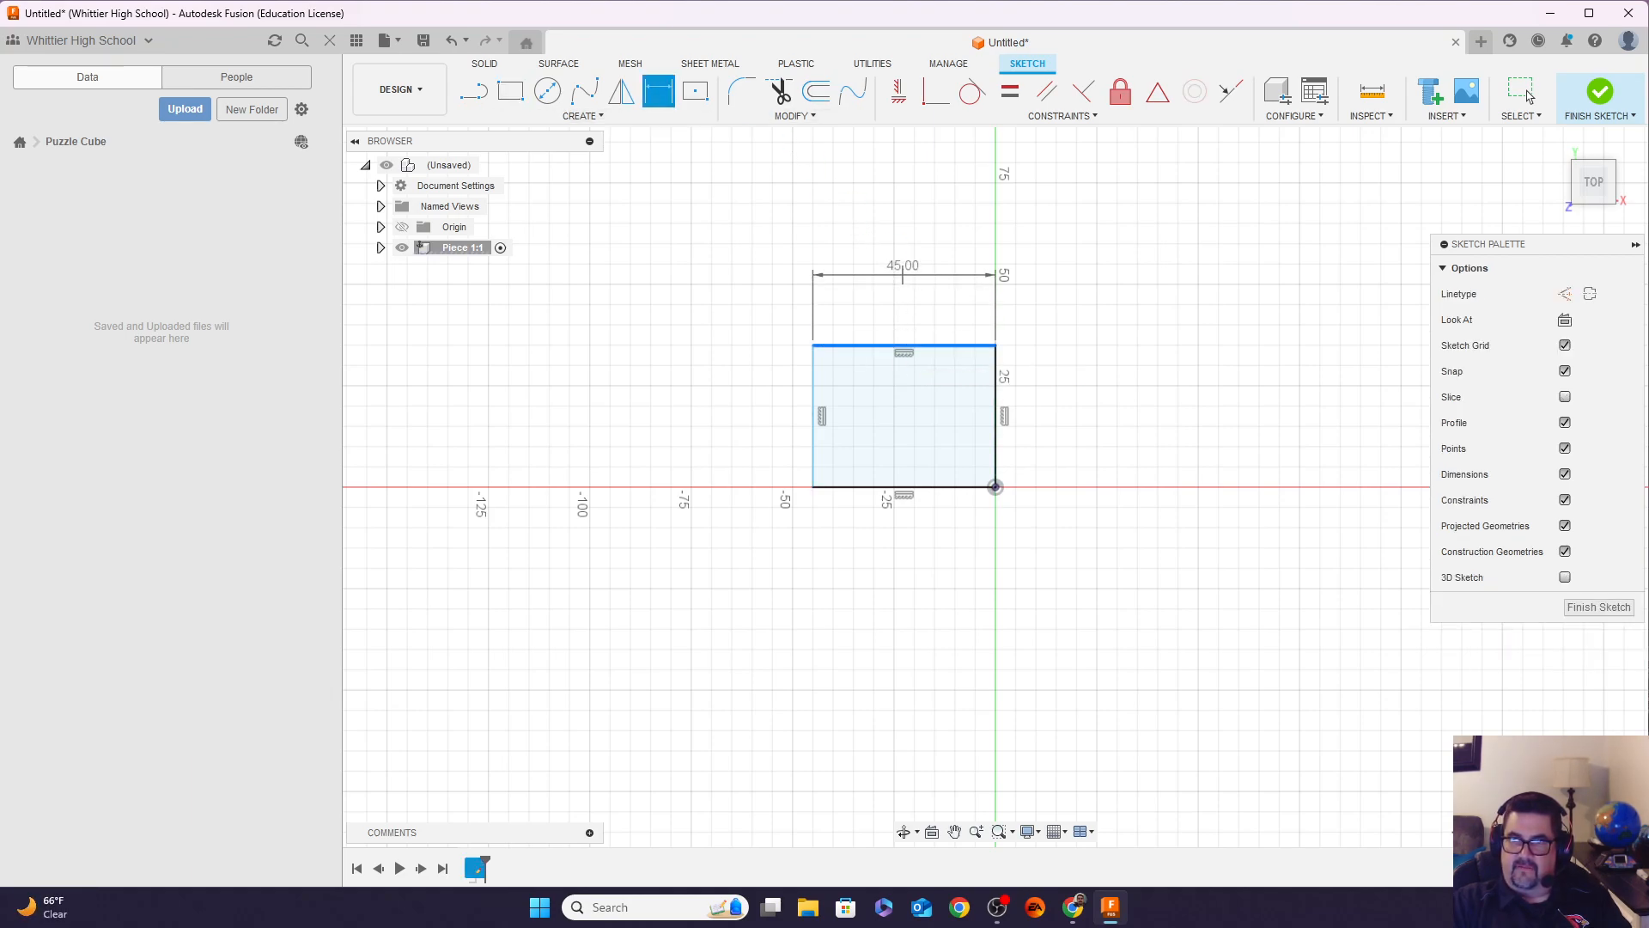
click(907, 275)
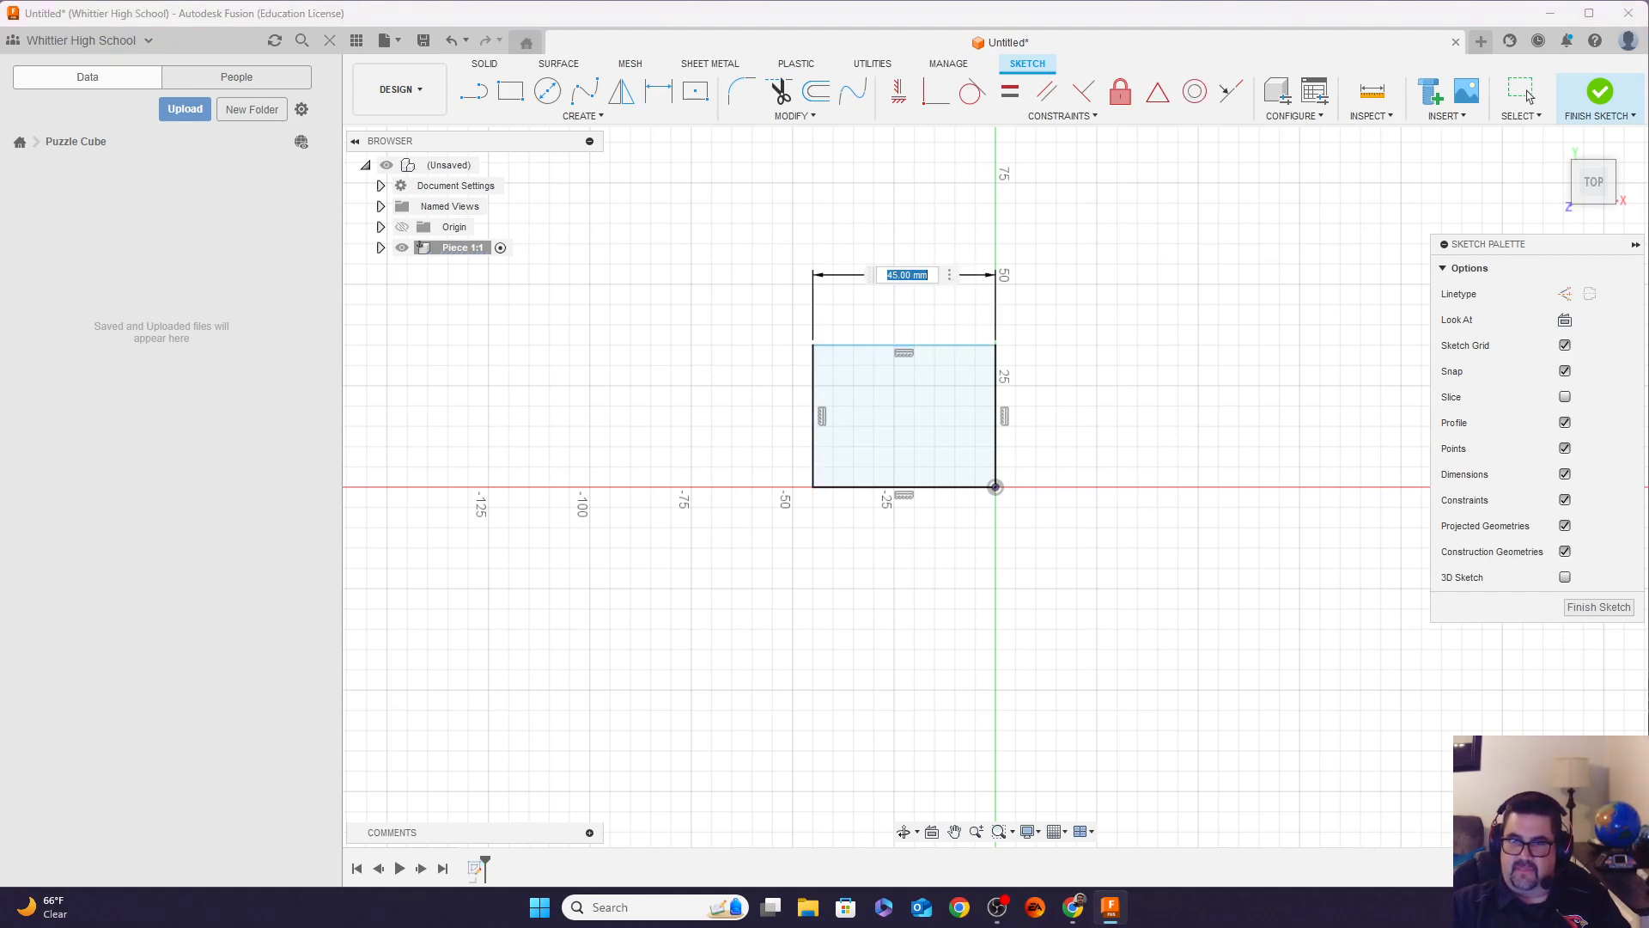
key(Return)
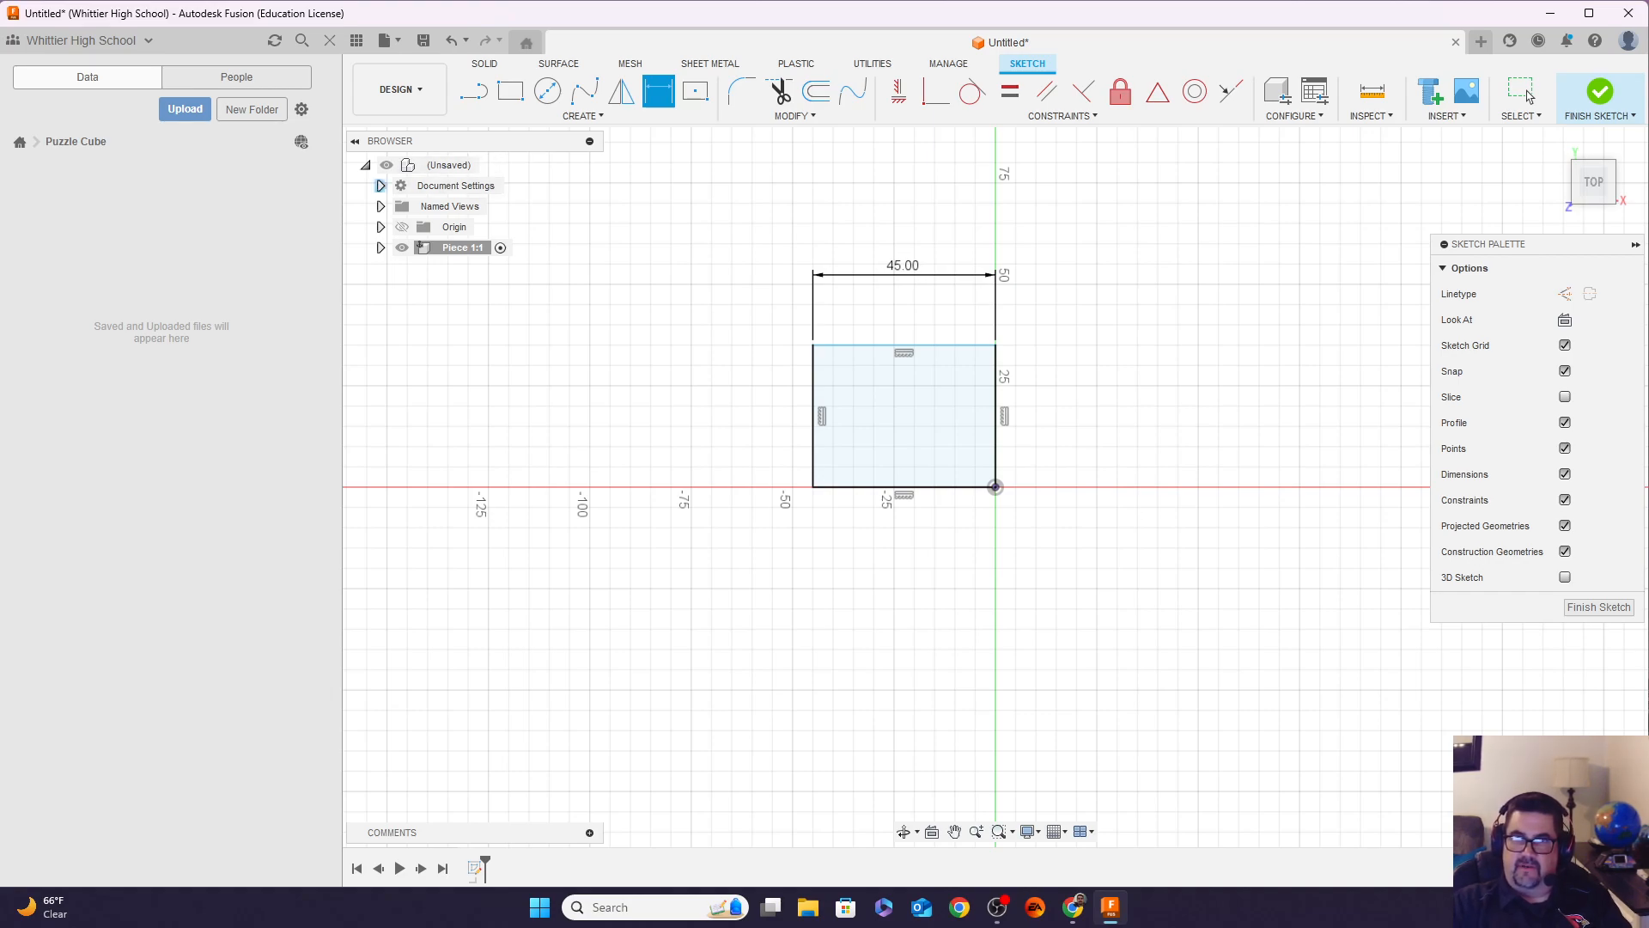
Change the document's active units to inches
click(380, 186)
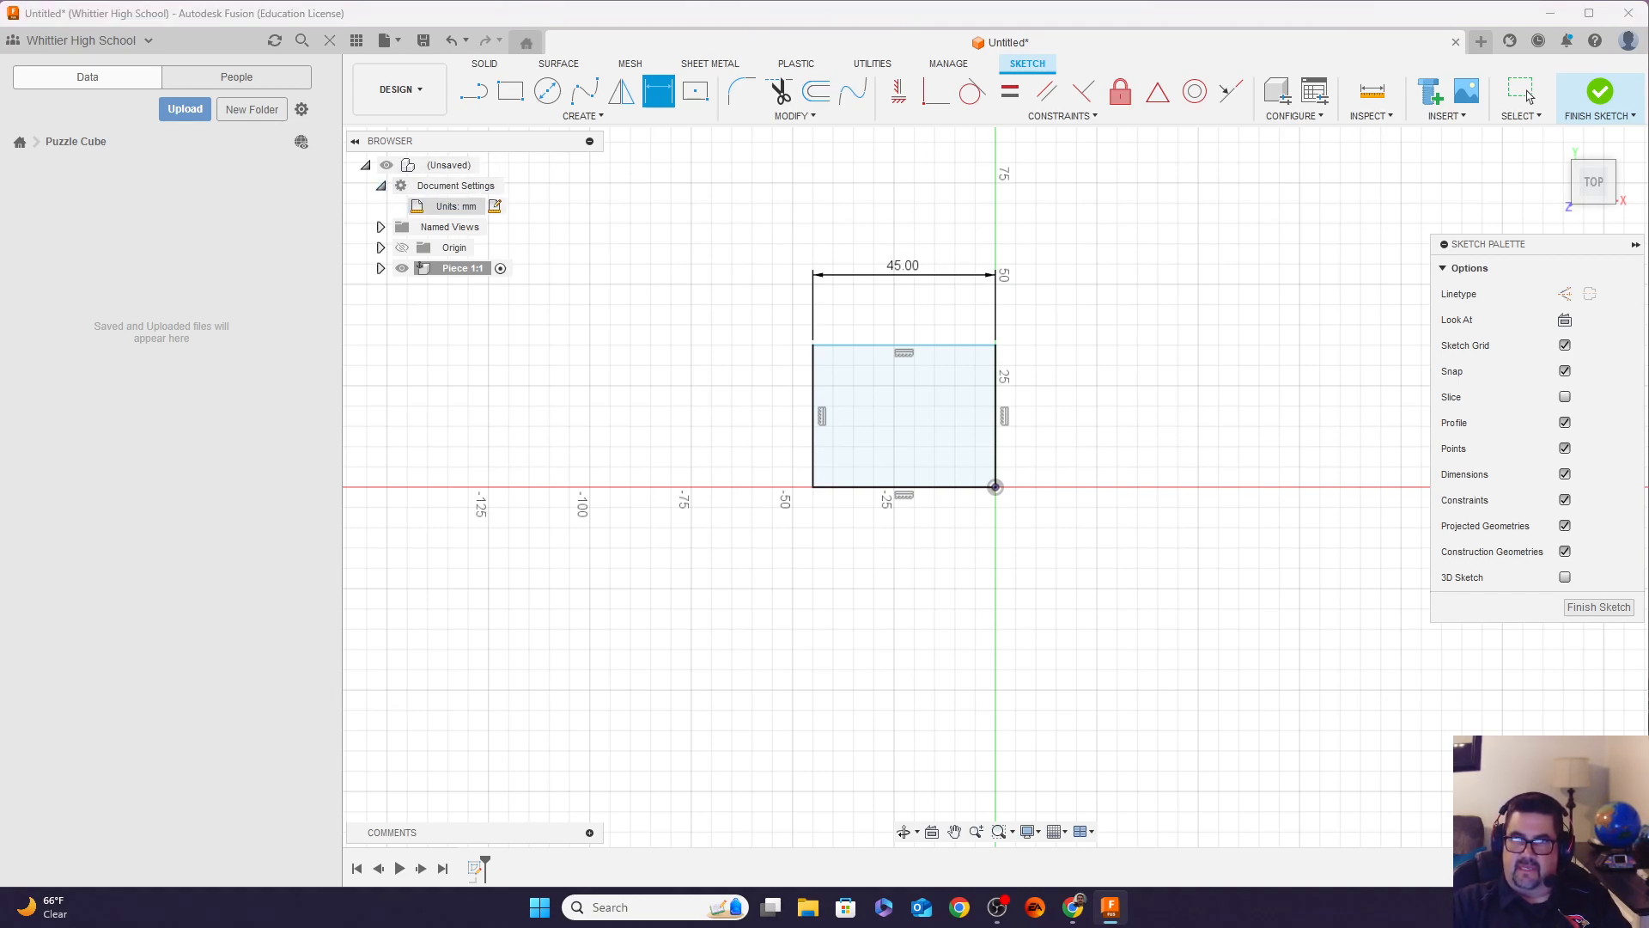
click(495, 206)
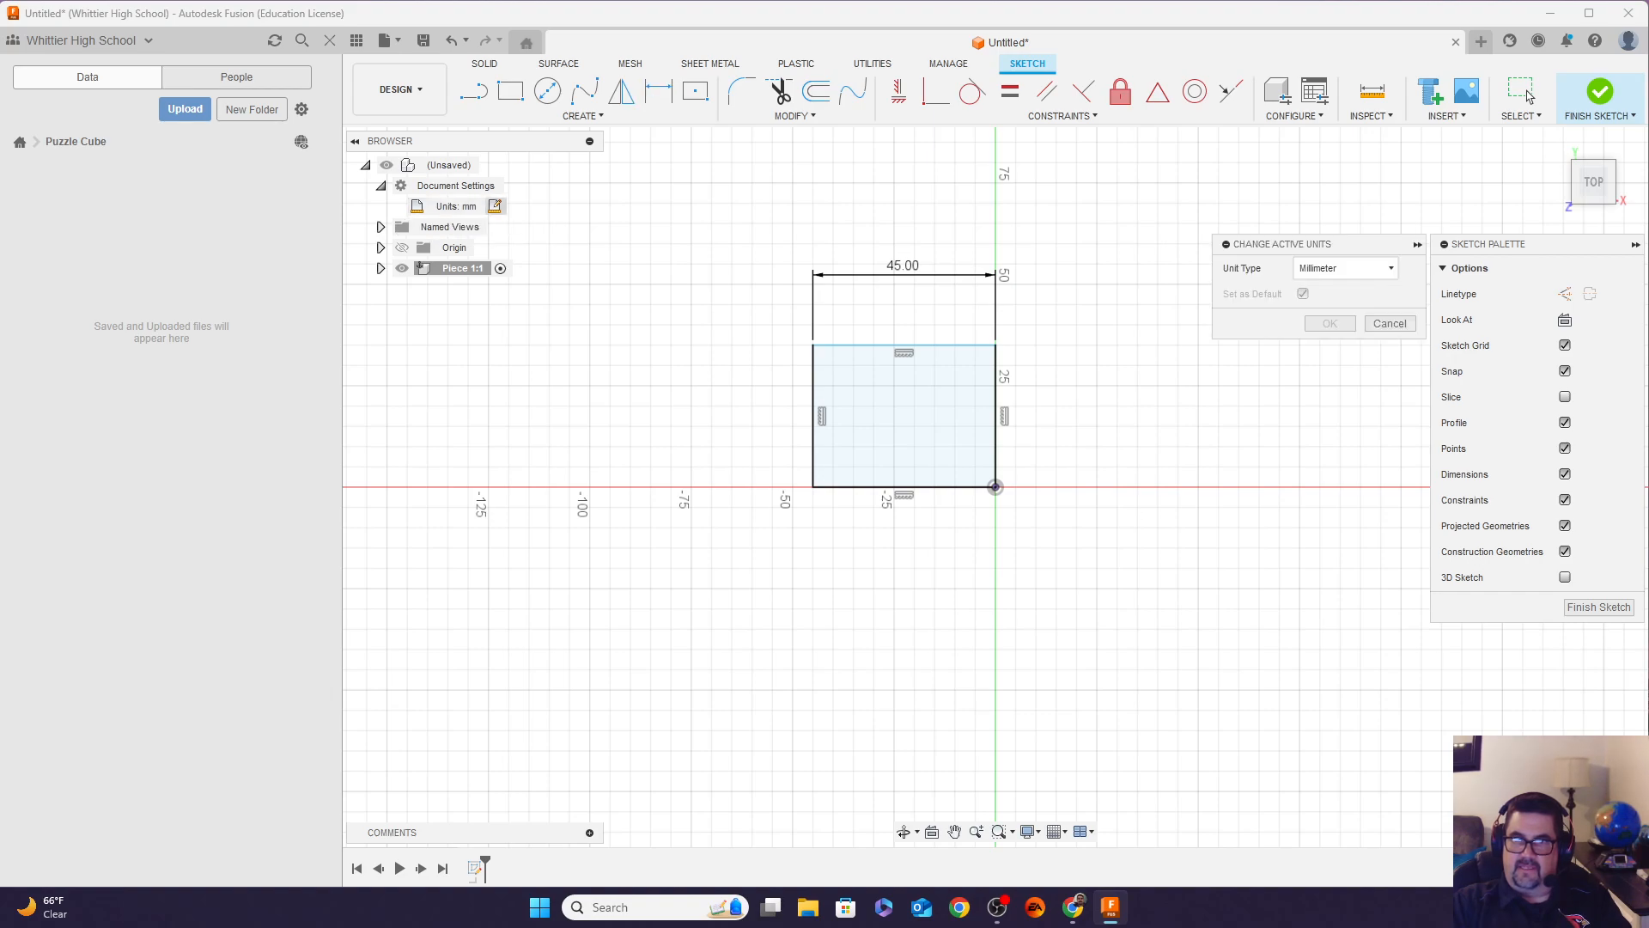
click(1345, 268)
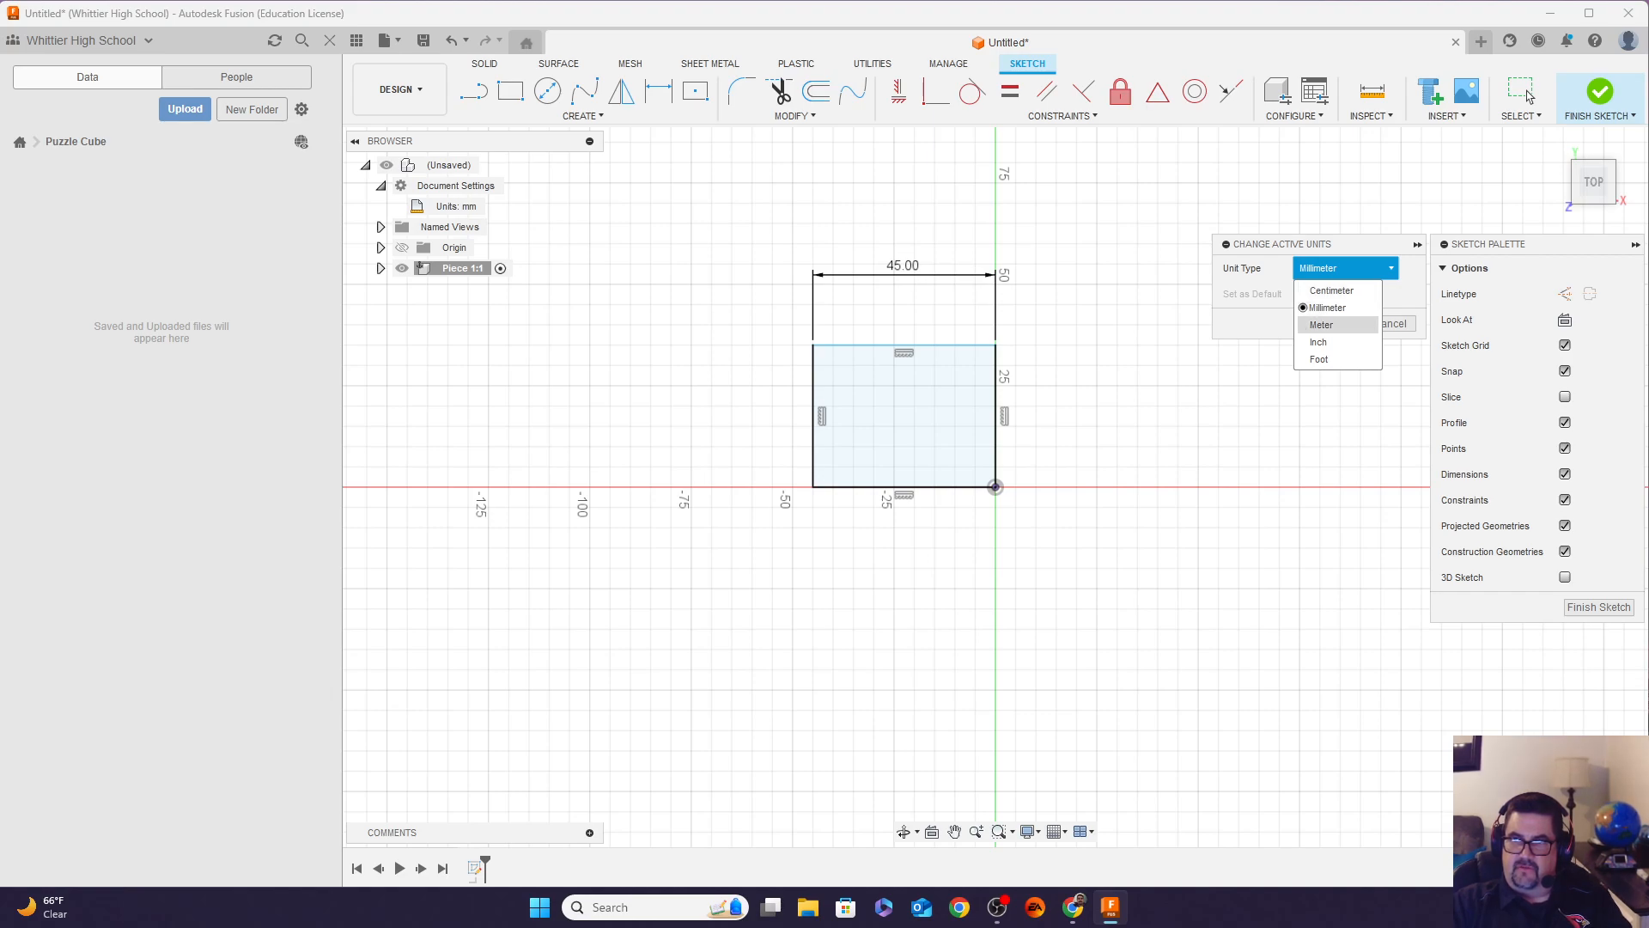
click(1319, 342)
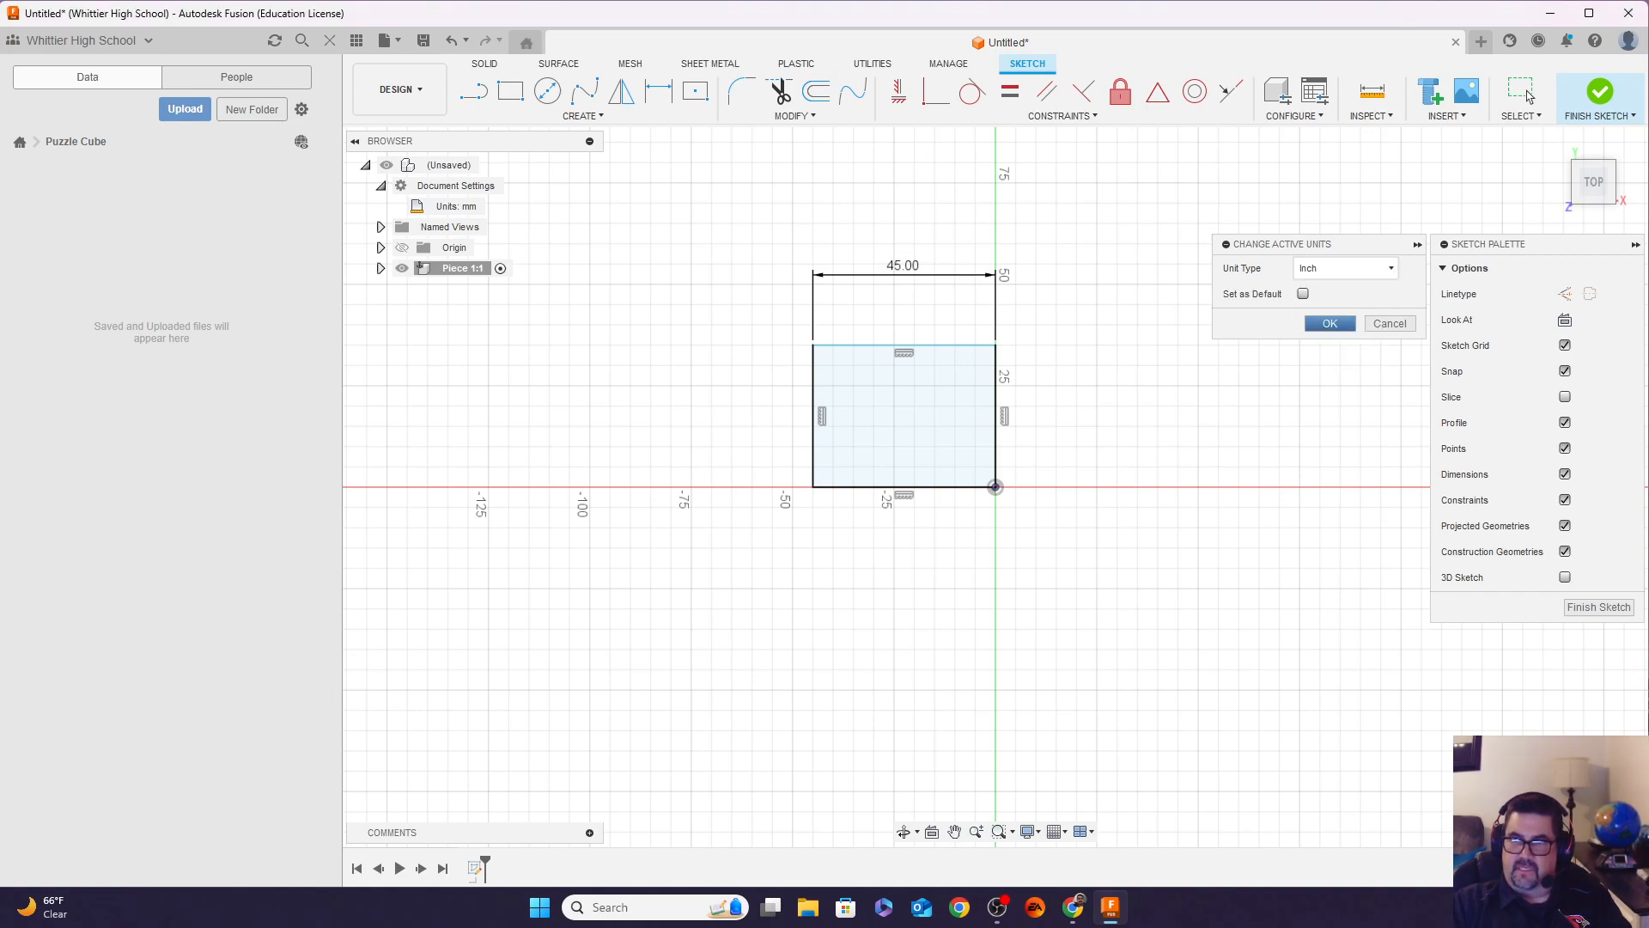
key(Return)
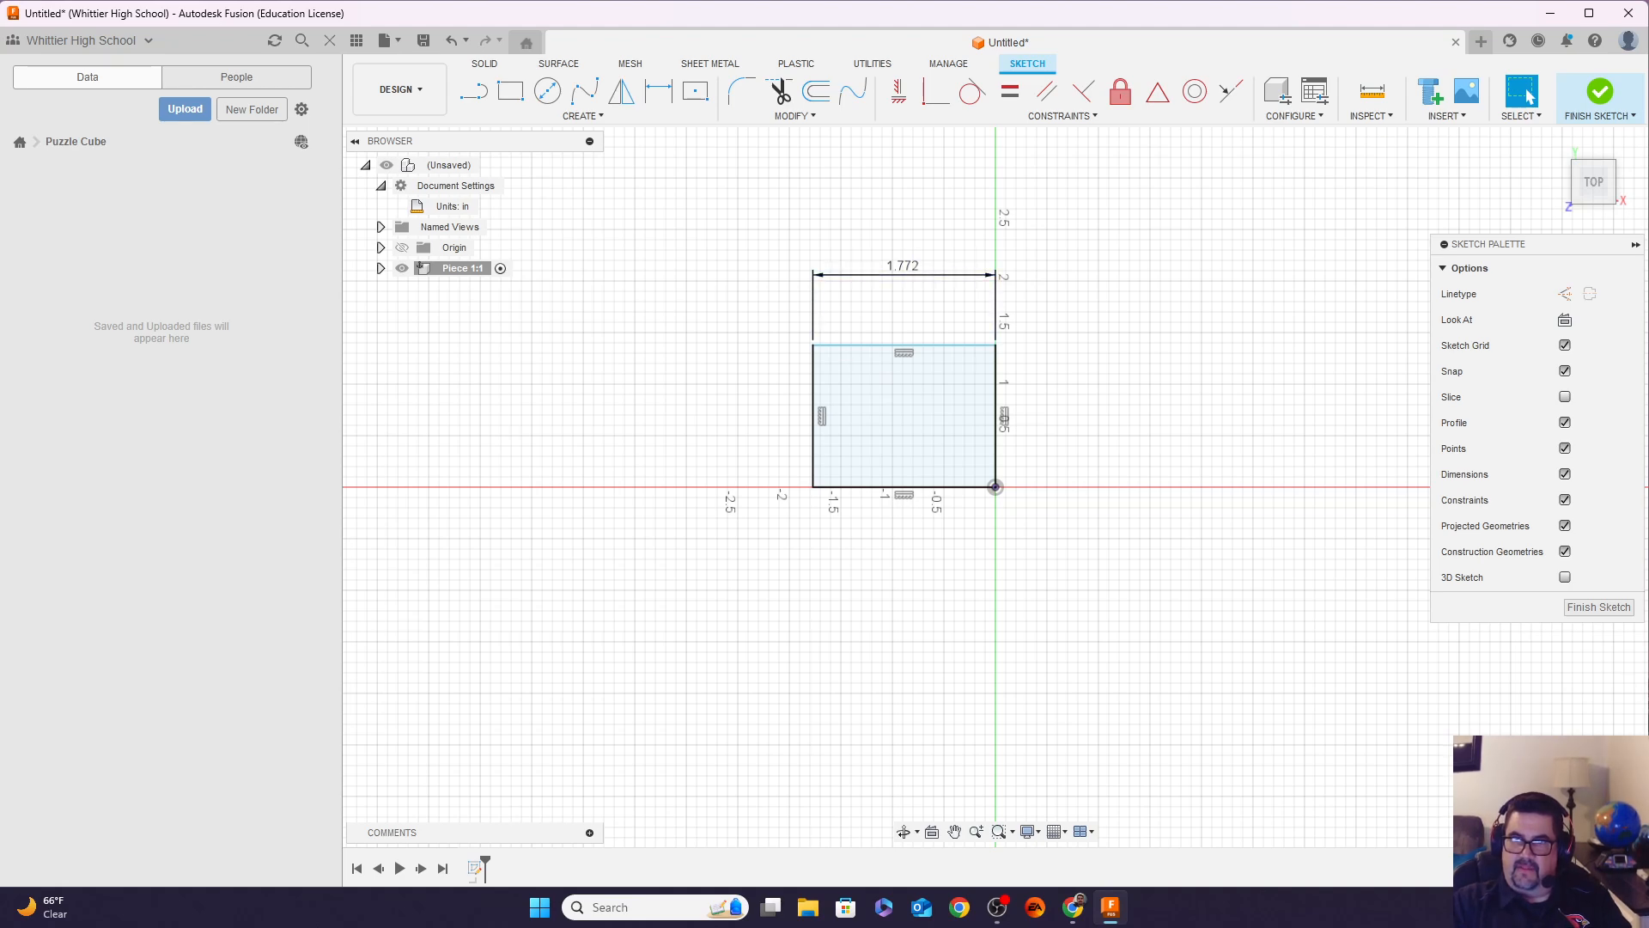
Set the rectangle's width to 0.75 in and dimension its height at 0.75 in
text(0.75)
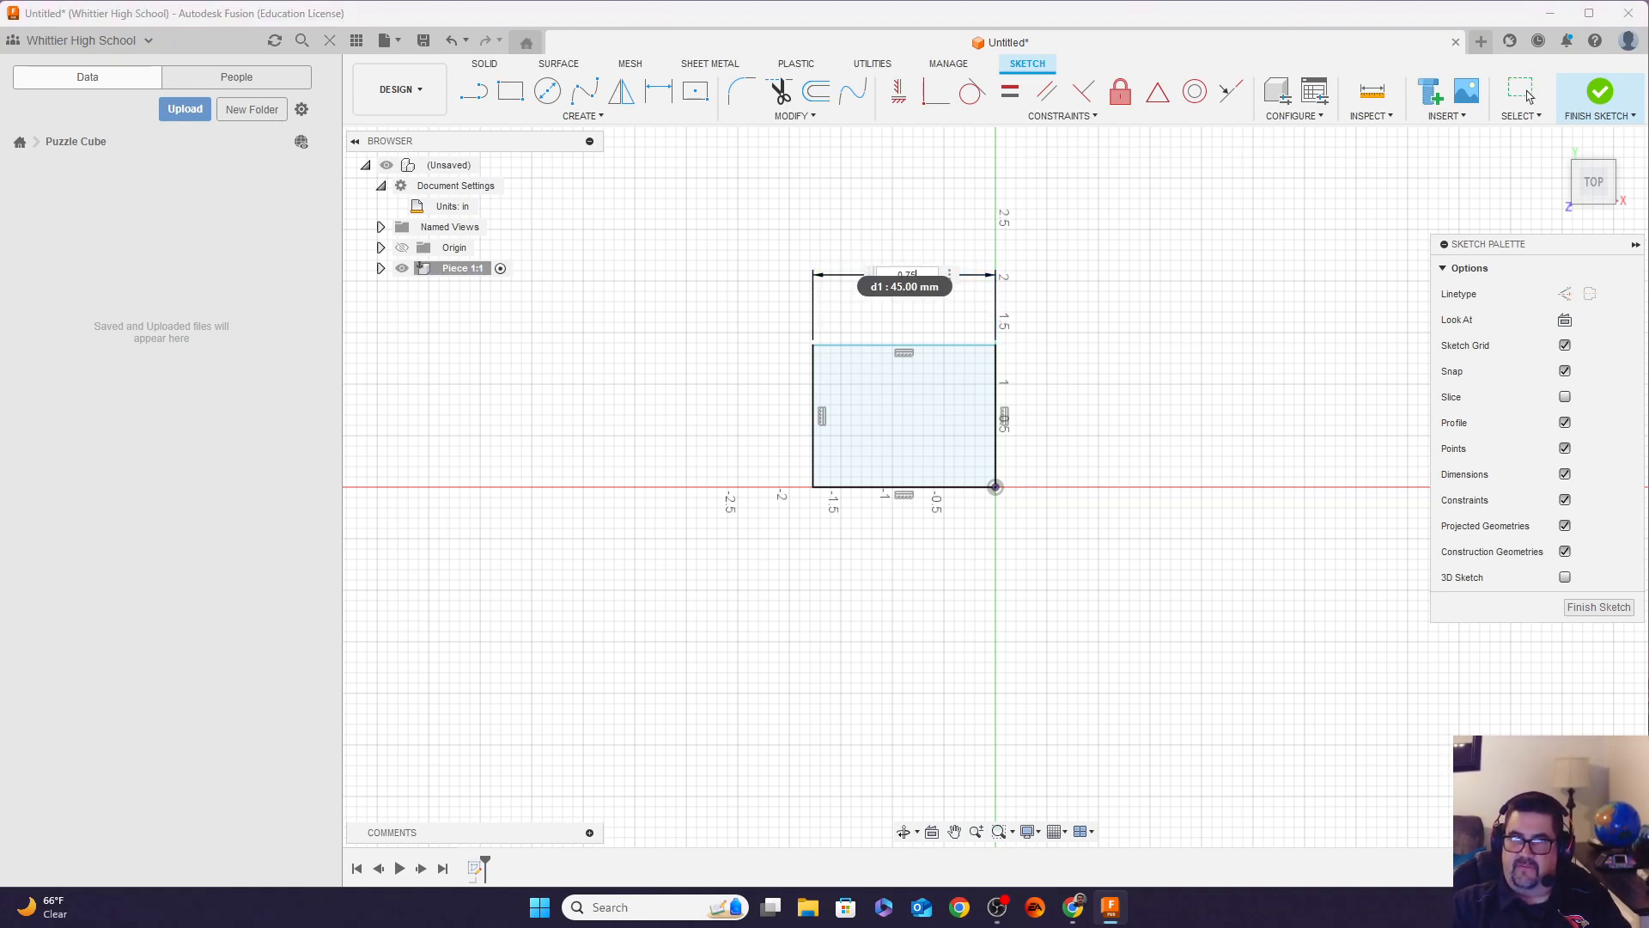
key(Return)
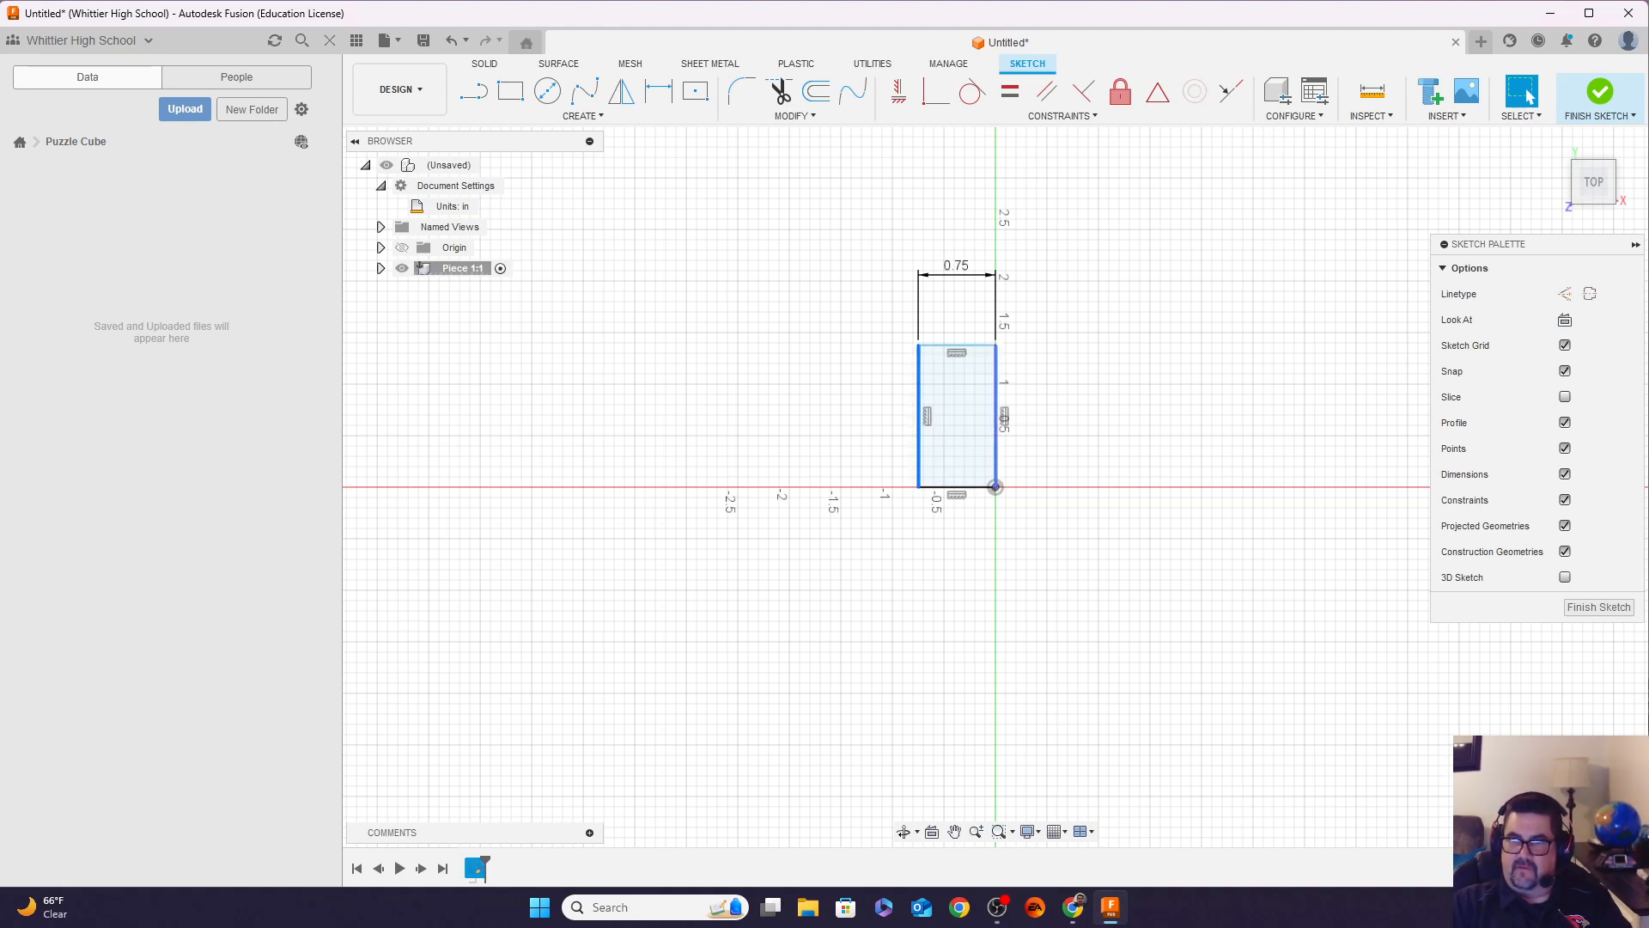
click(659, 90)
click(995, 413)
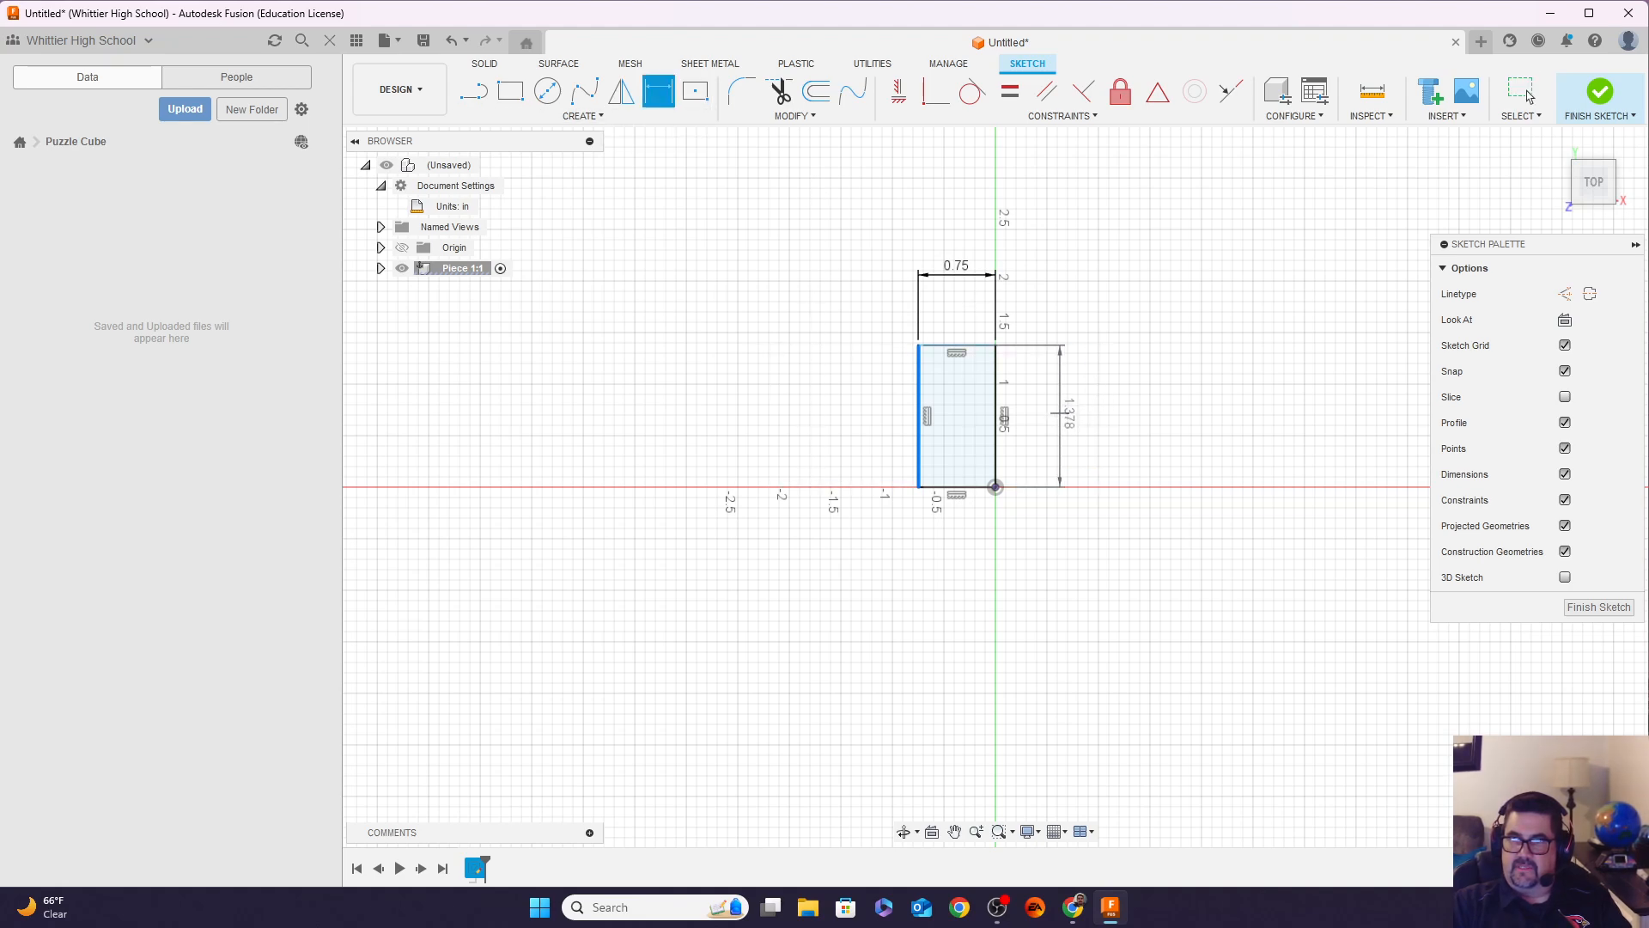
click(1072, 410)
text(0.752)
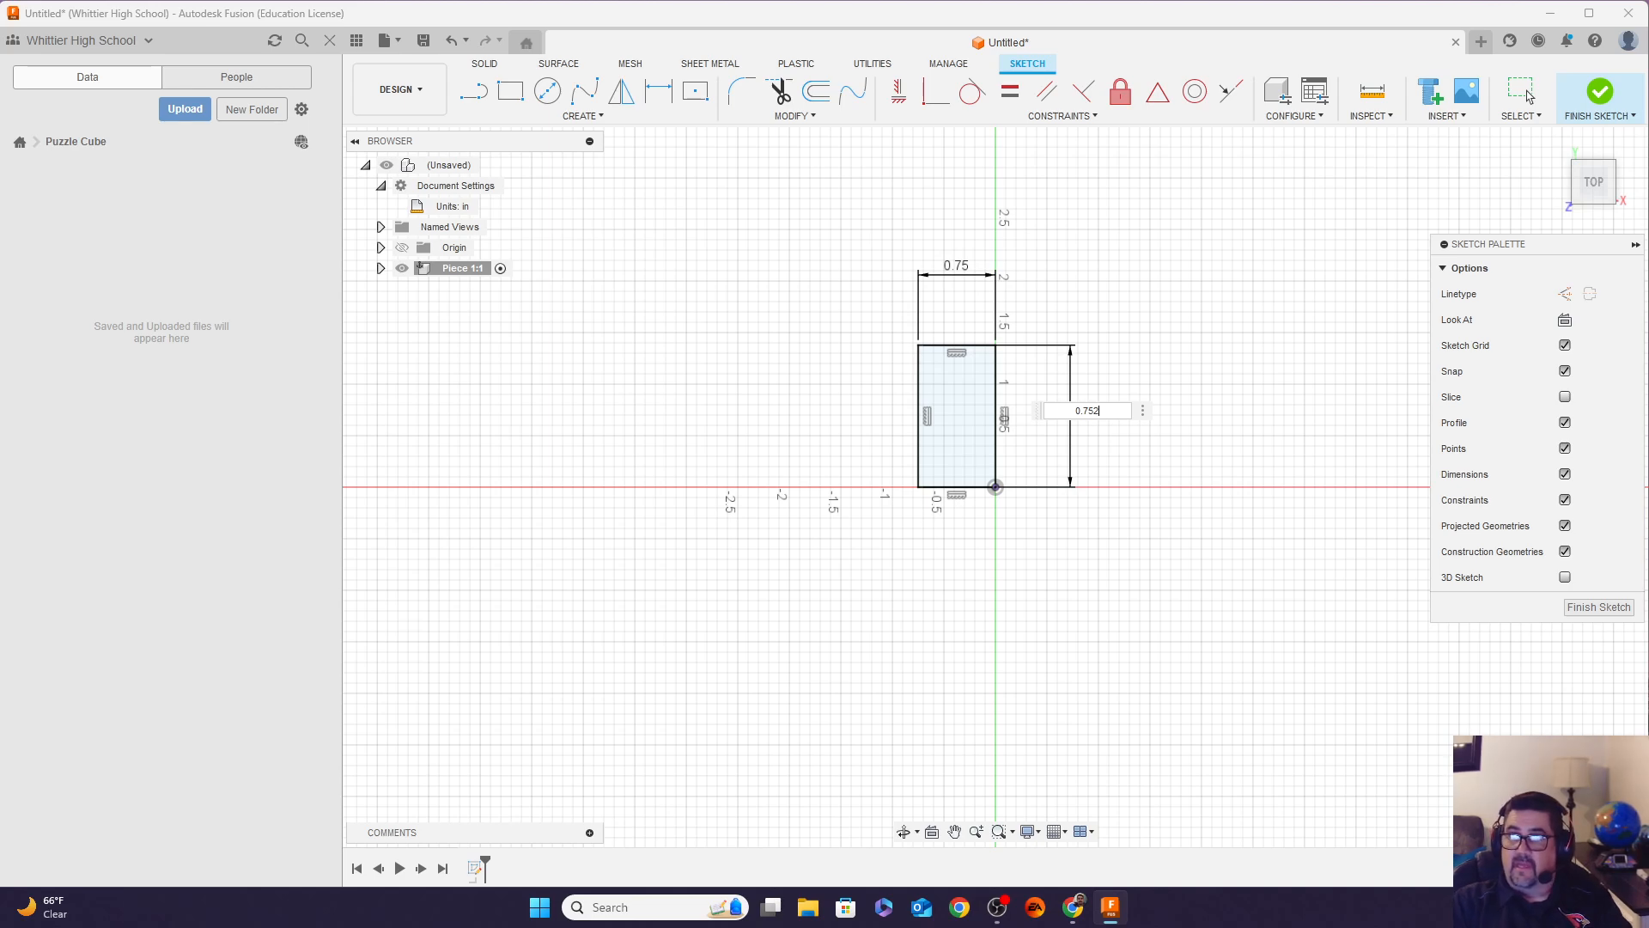
key(Return)
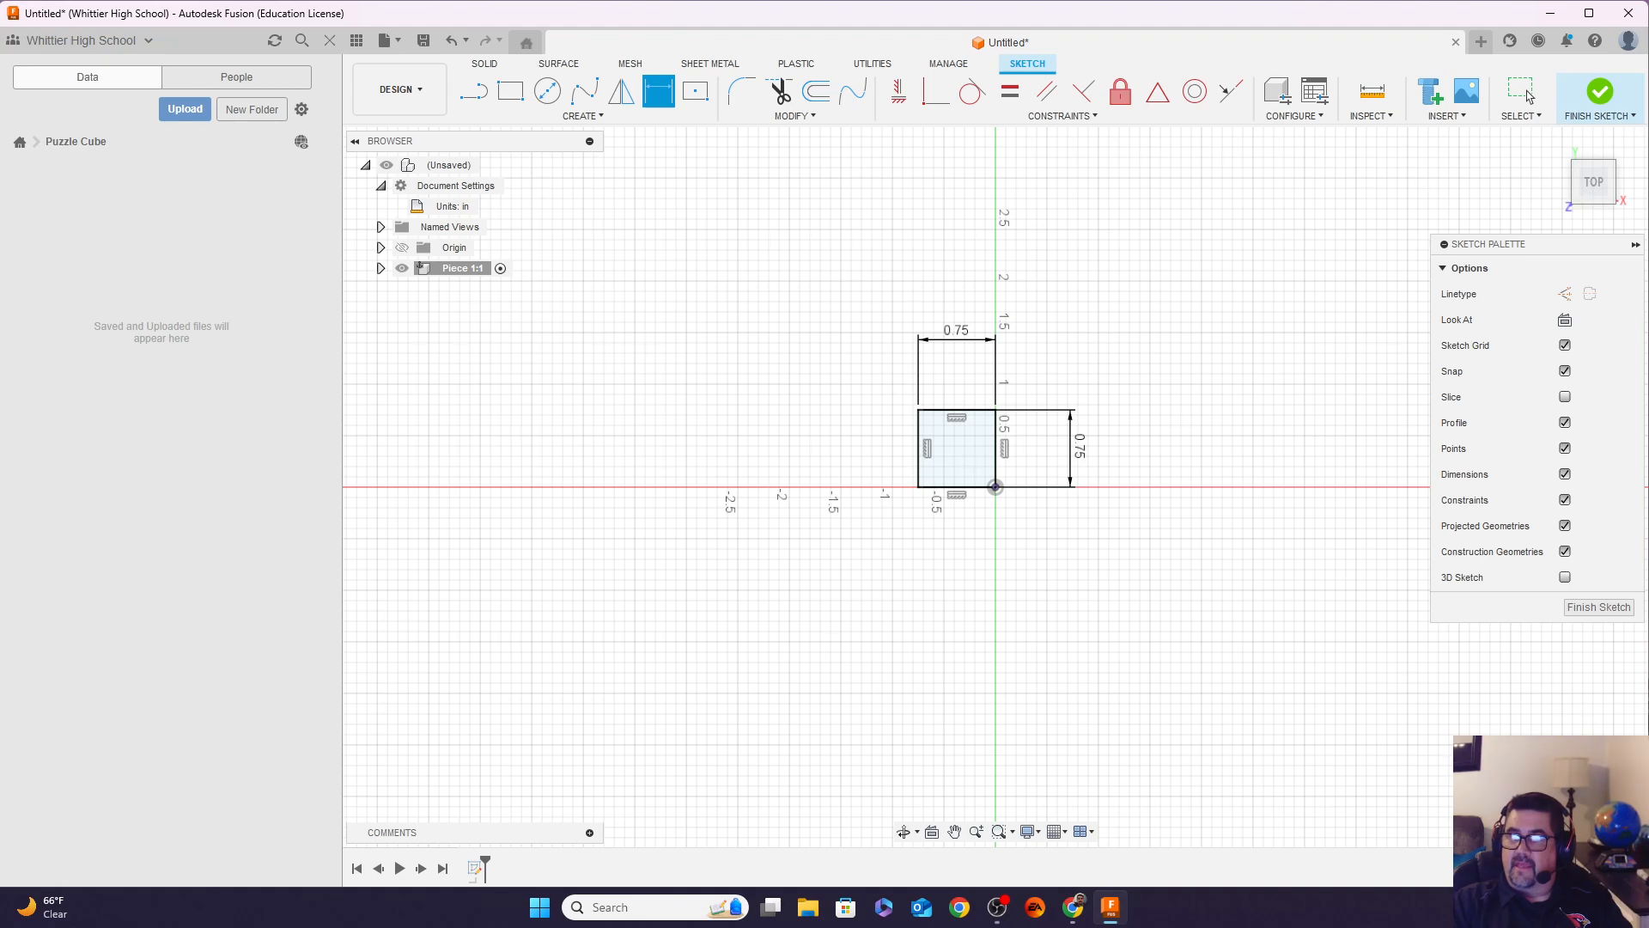
Set the rectangle's width to 2.25 in, move the height dimension outside the profile, and finish the sketch
scroll(931, 411, up, 4)
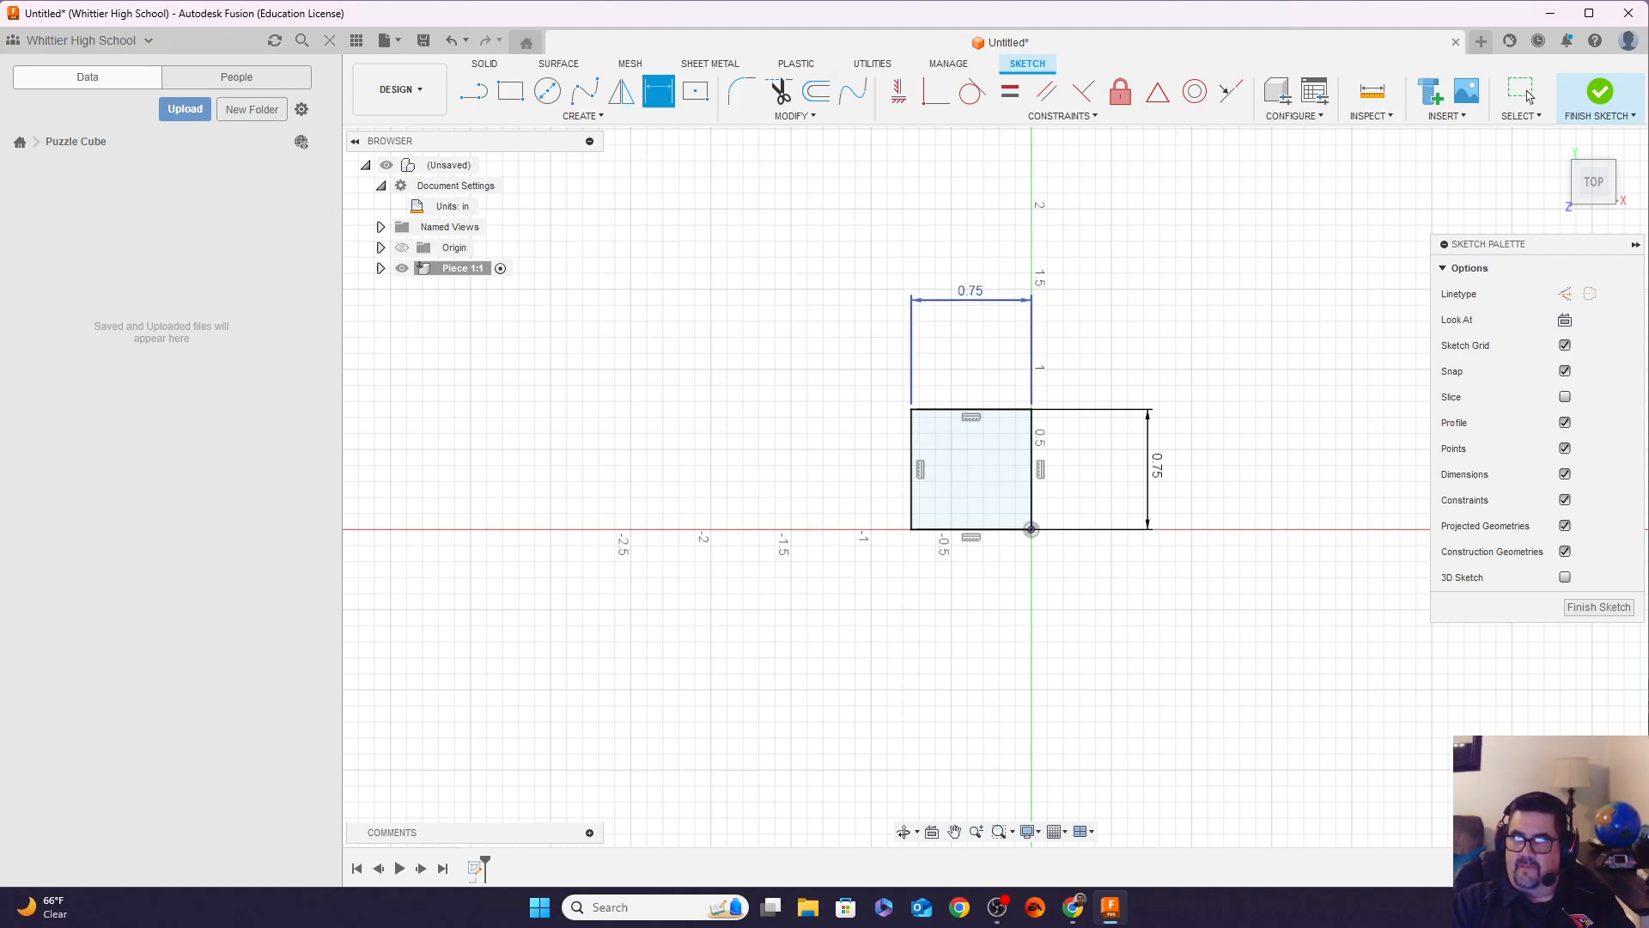
double_click(971, 292)
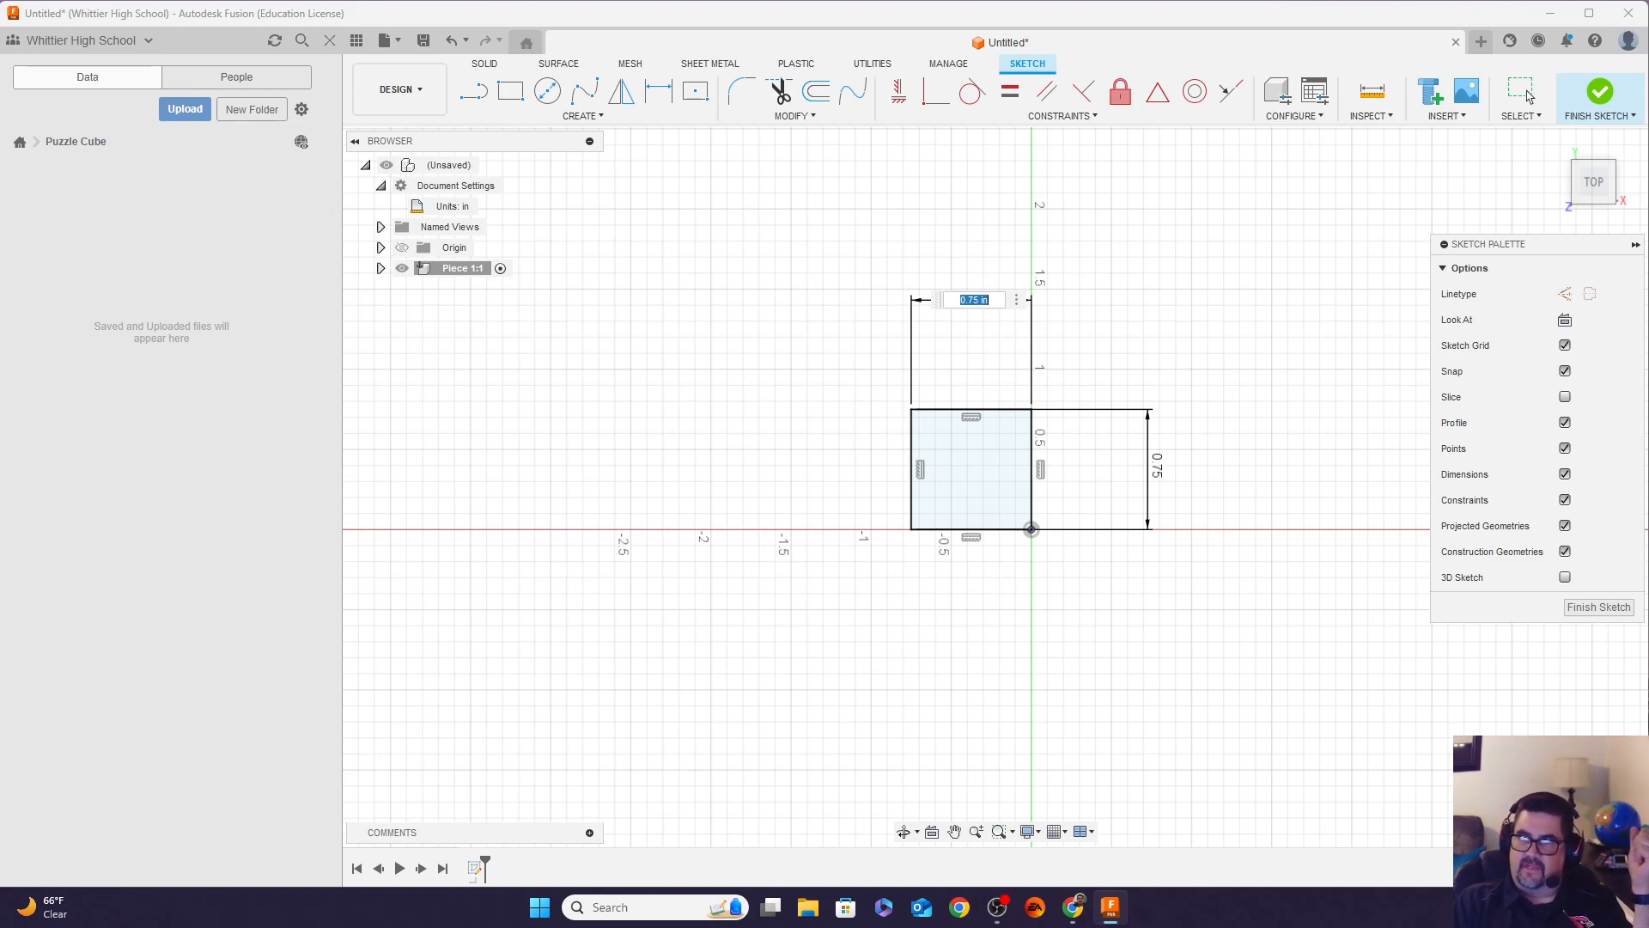
text(2)
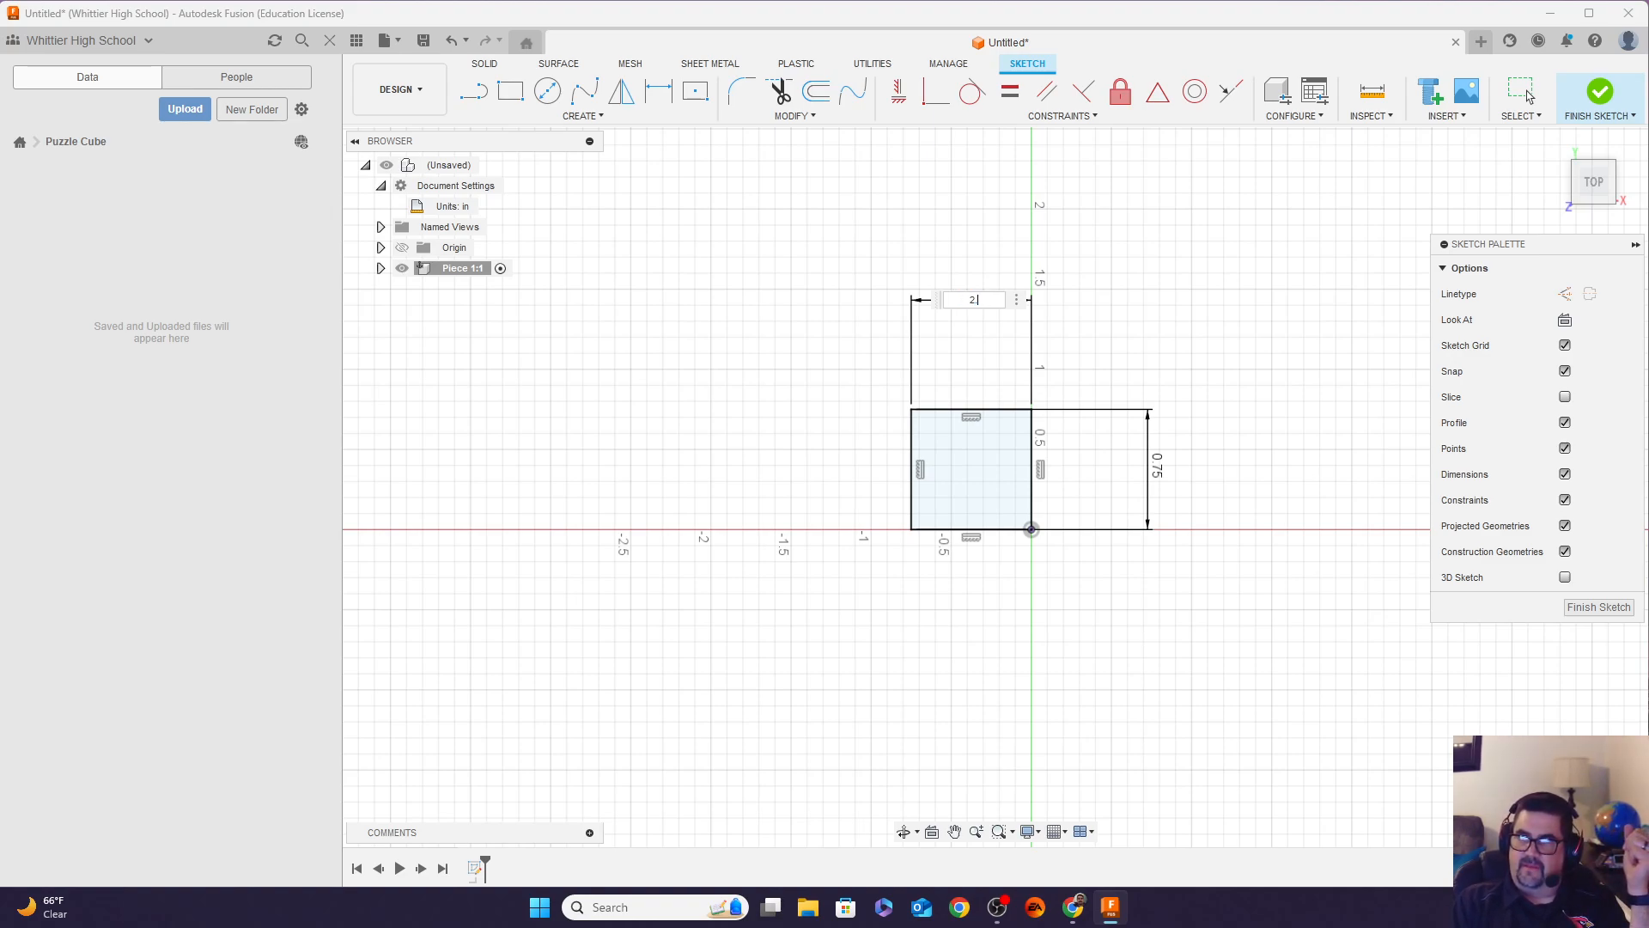
text(.25)
key(Return)
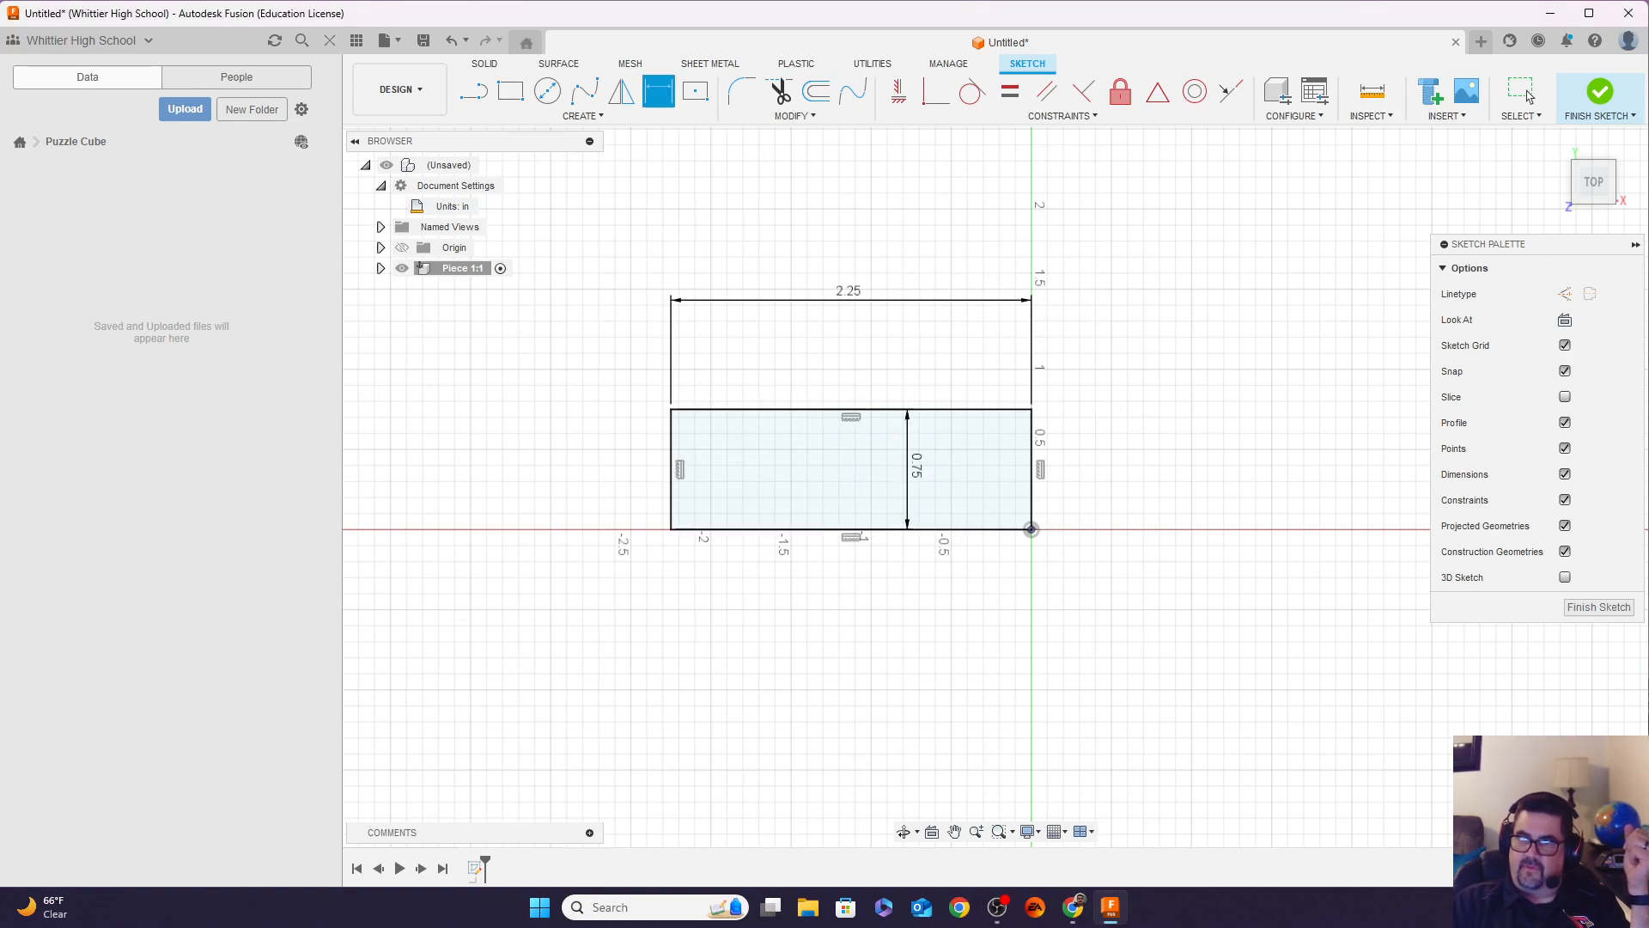
drag(917, 466, 1137, 467)
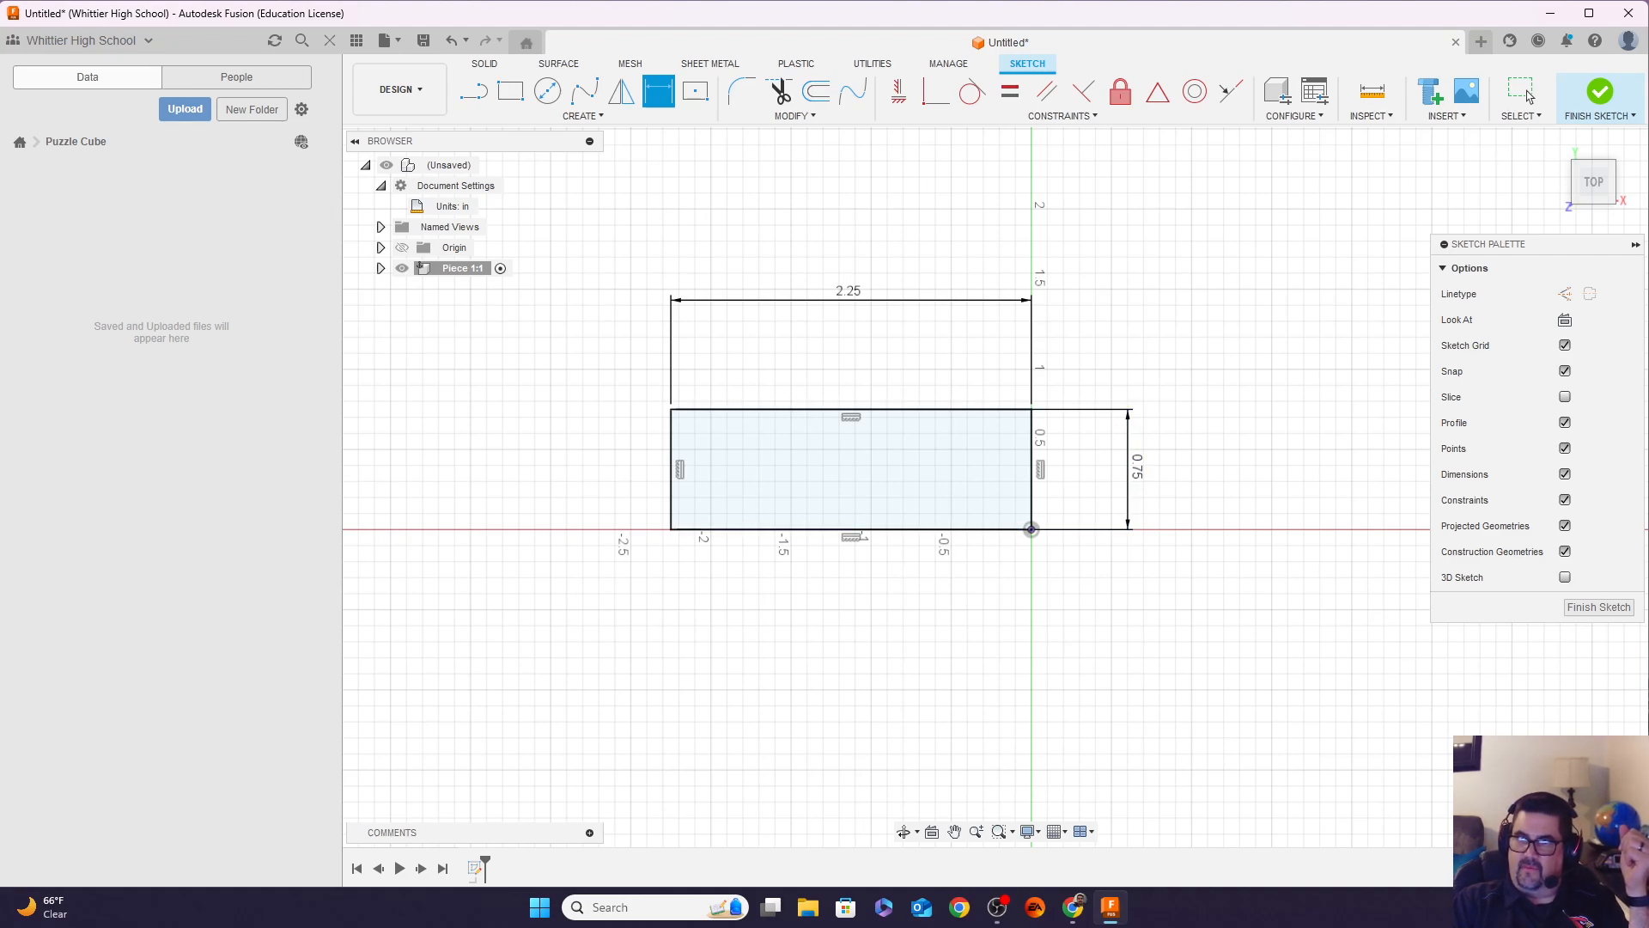
click(1598, 92)
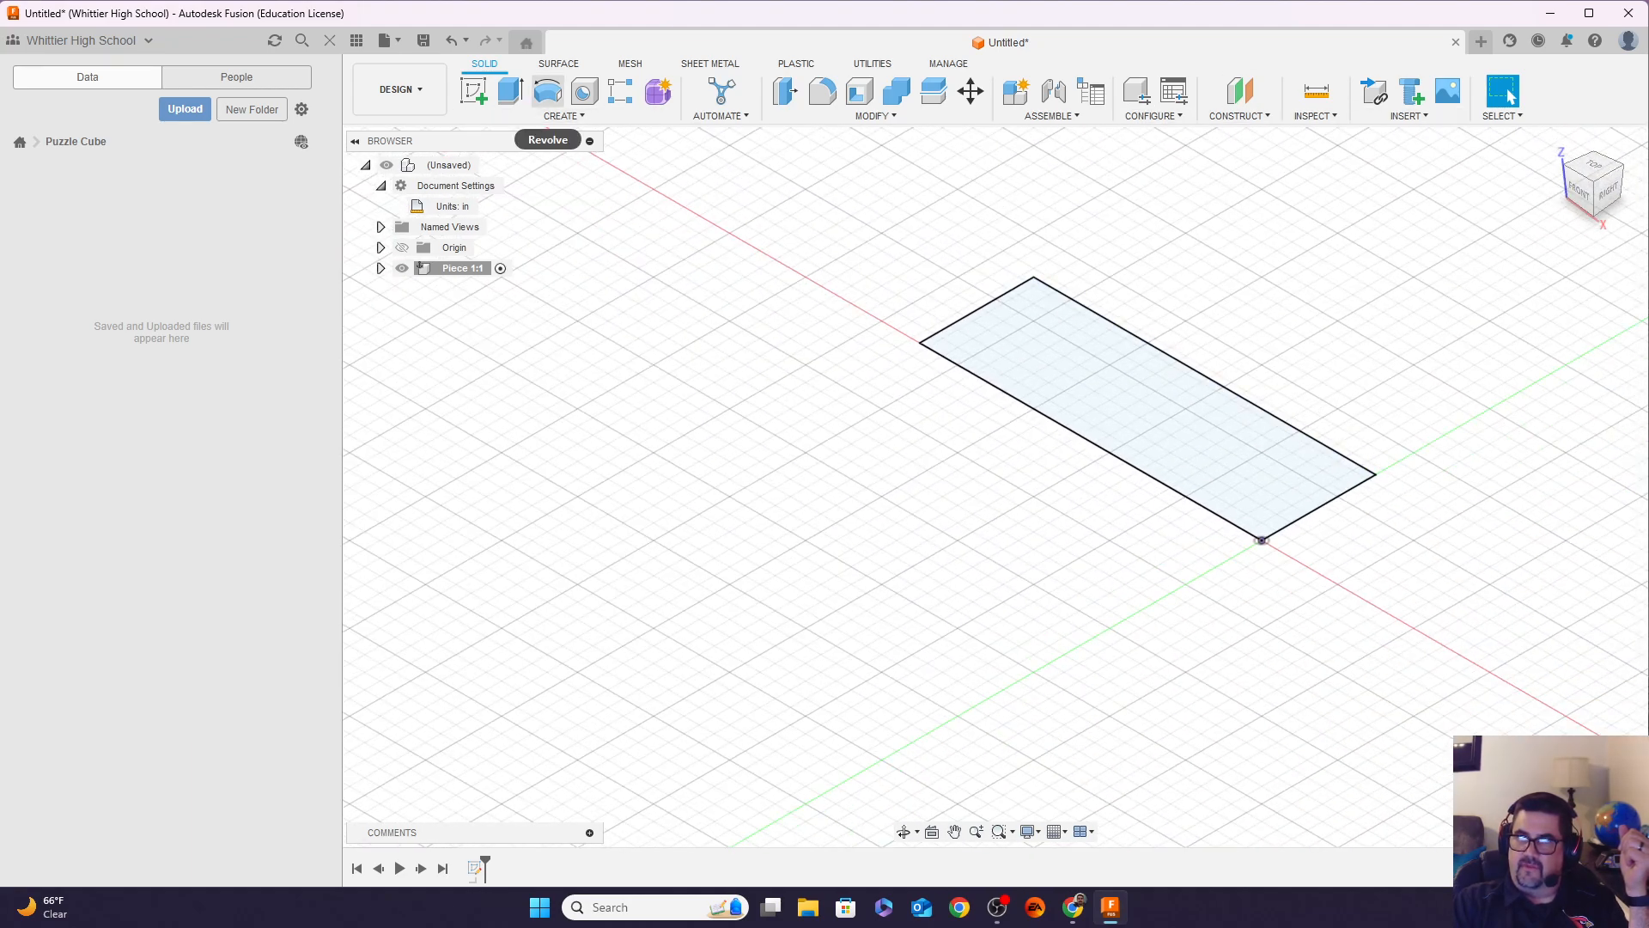
Extrude the 2.25 by 0.75 in rectangle upward by 0.75 in as a new body
click(511, 91)
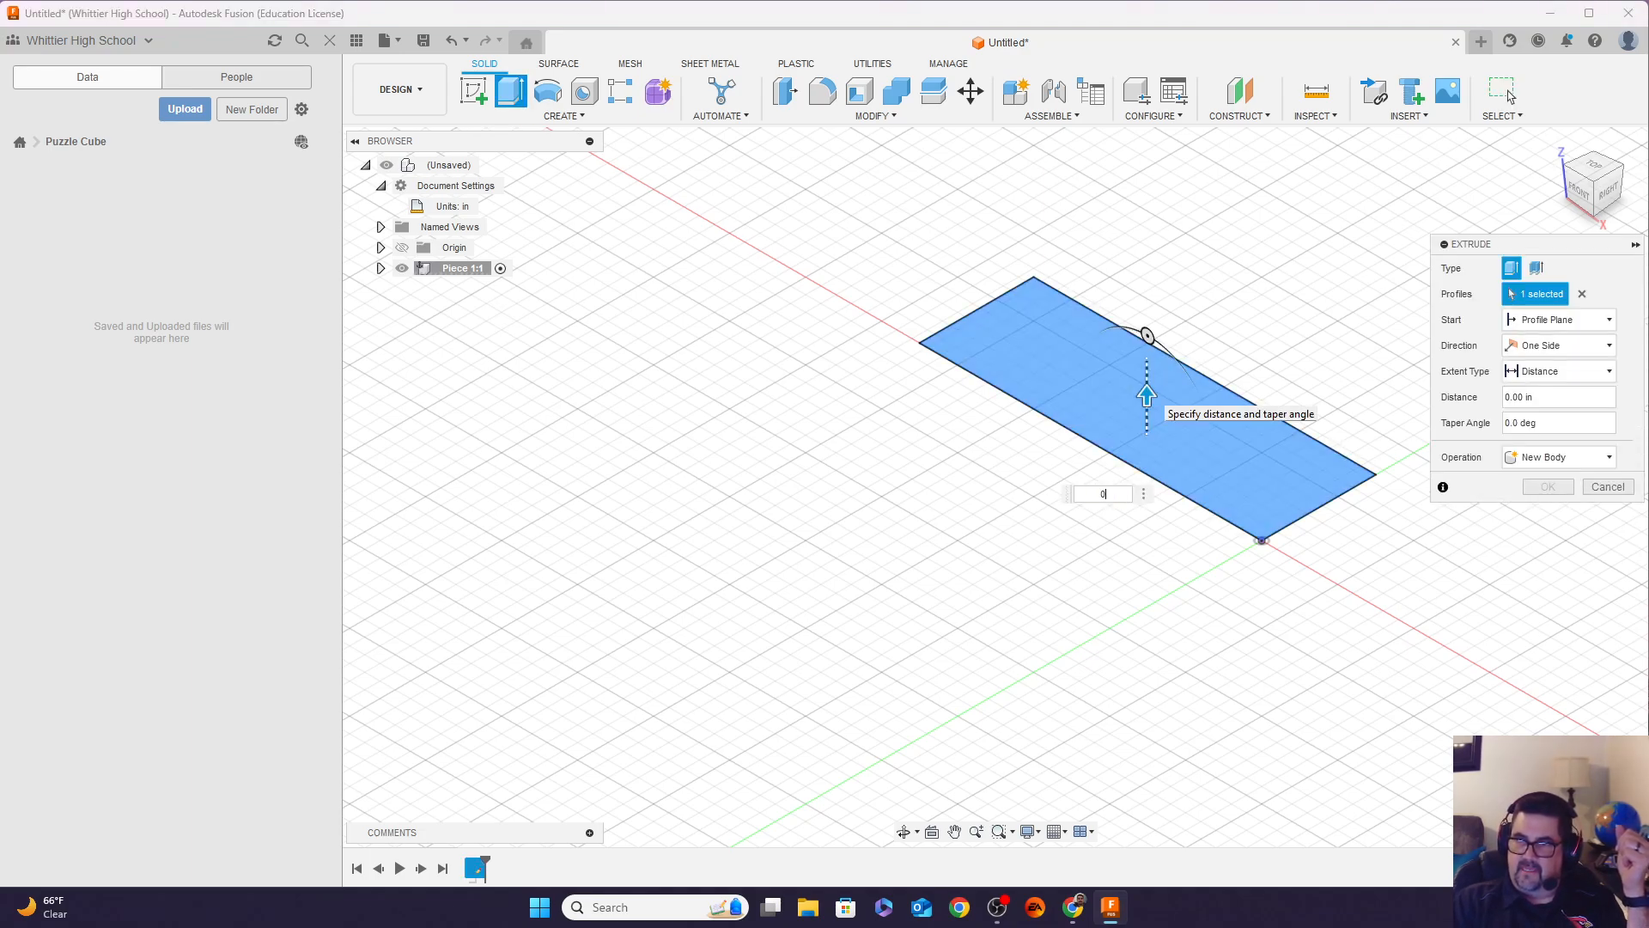
click(1504, 92)
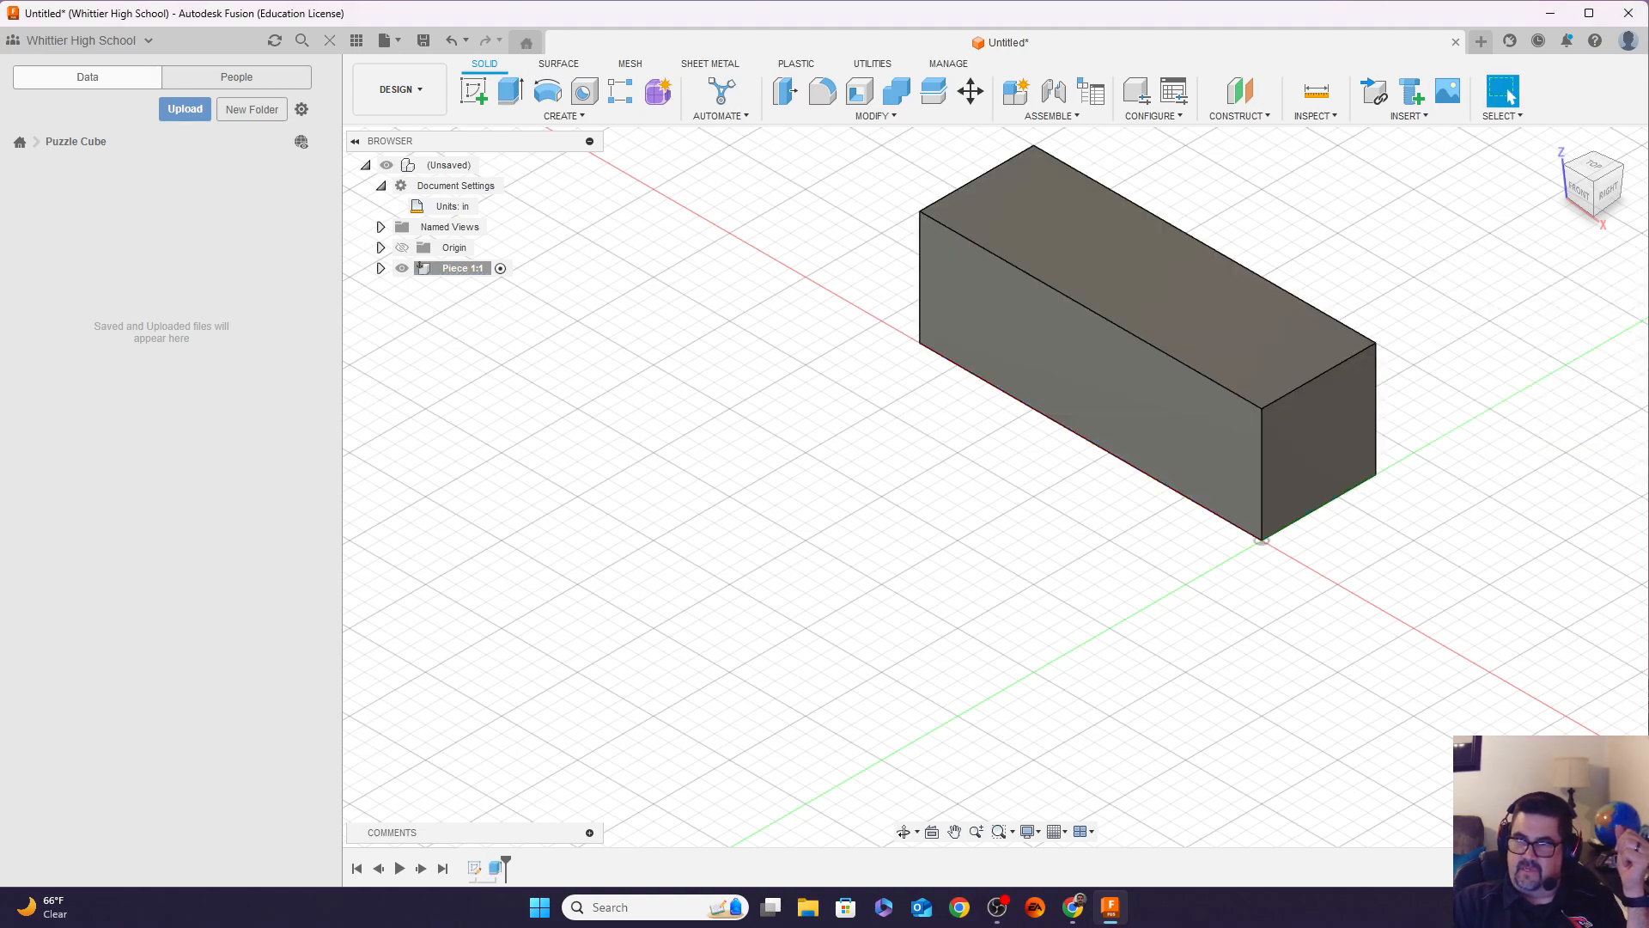
scroll(1340, 223, down, 2)
scroll(1368, 159, up, 4)
scroll(1369, 163, up, 2)
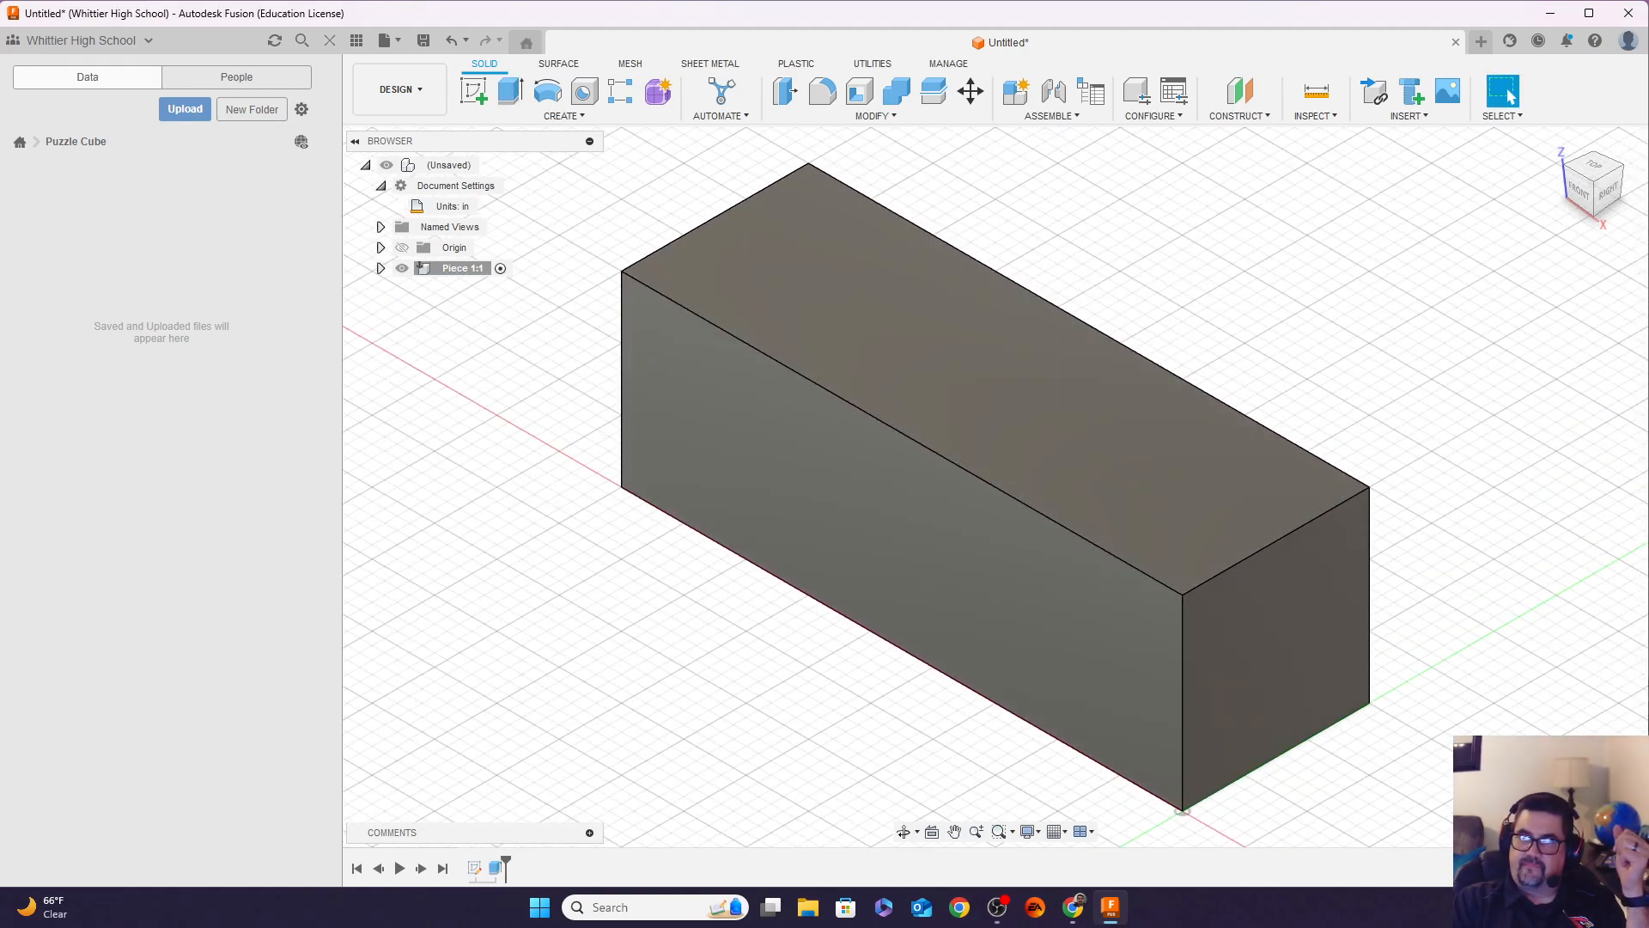
Start a sketch on the block's top face and draw a rectangle from its rear right corner to the front edge, spanning the full depth
click(473, 90)
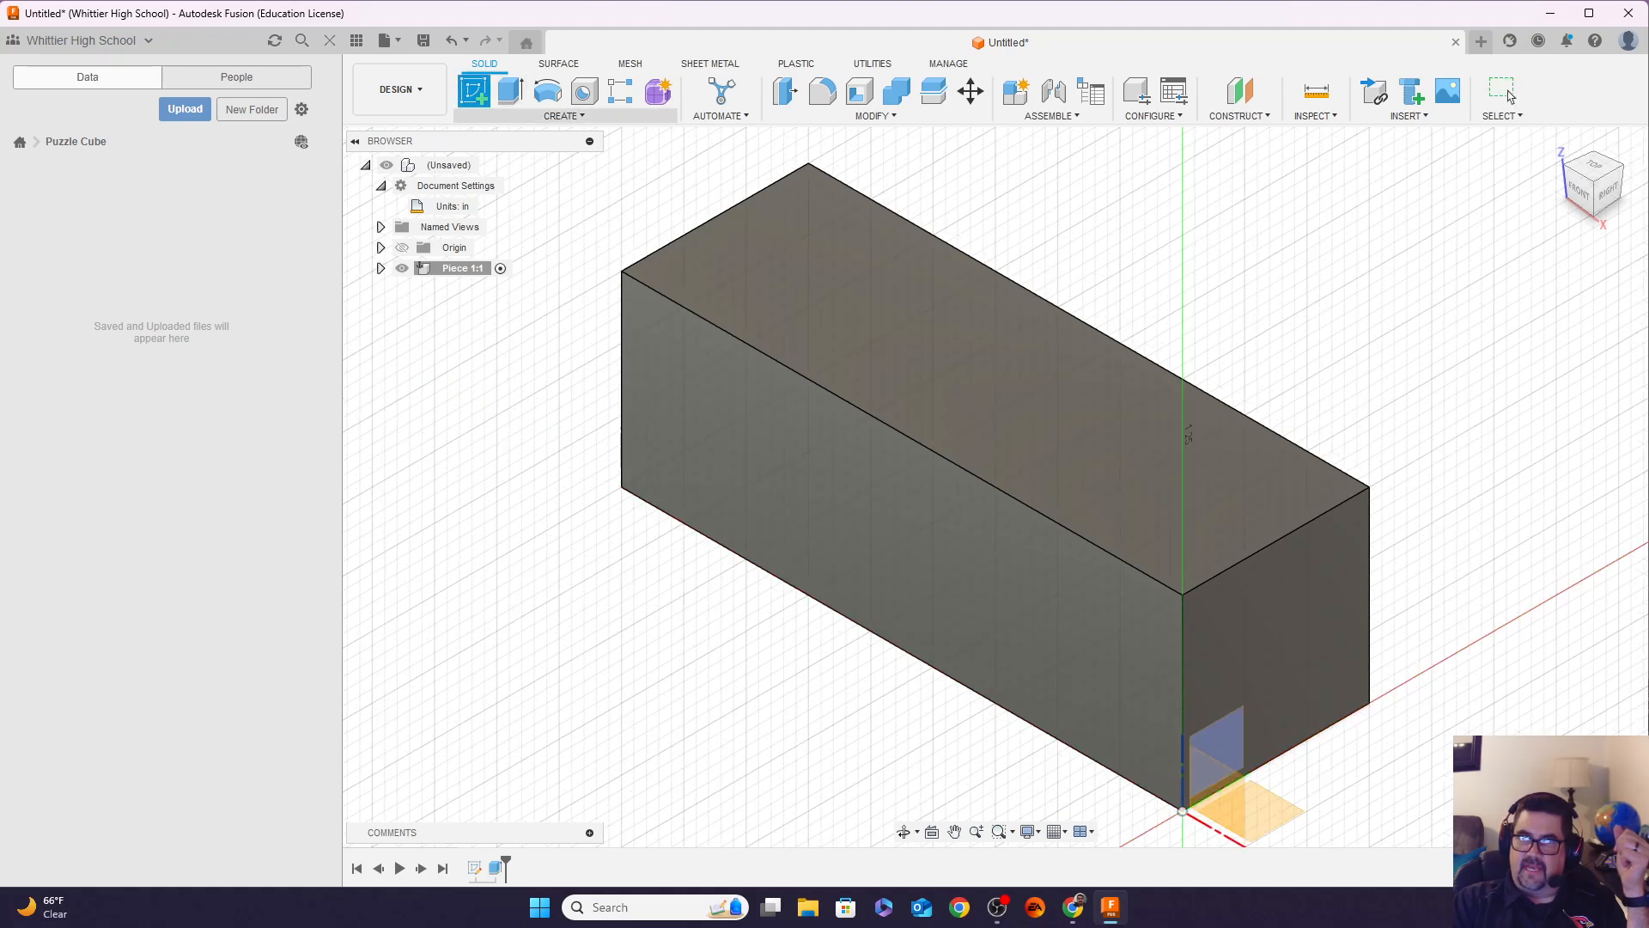
click(988, 369)
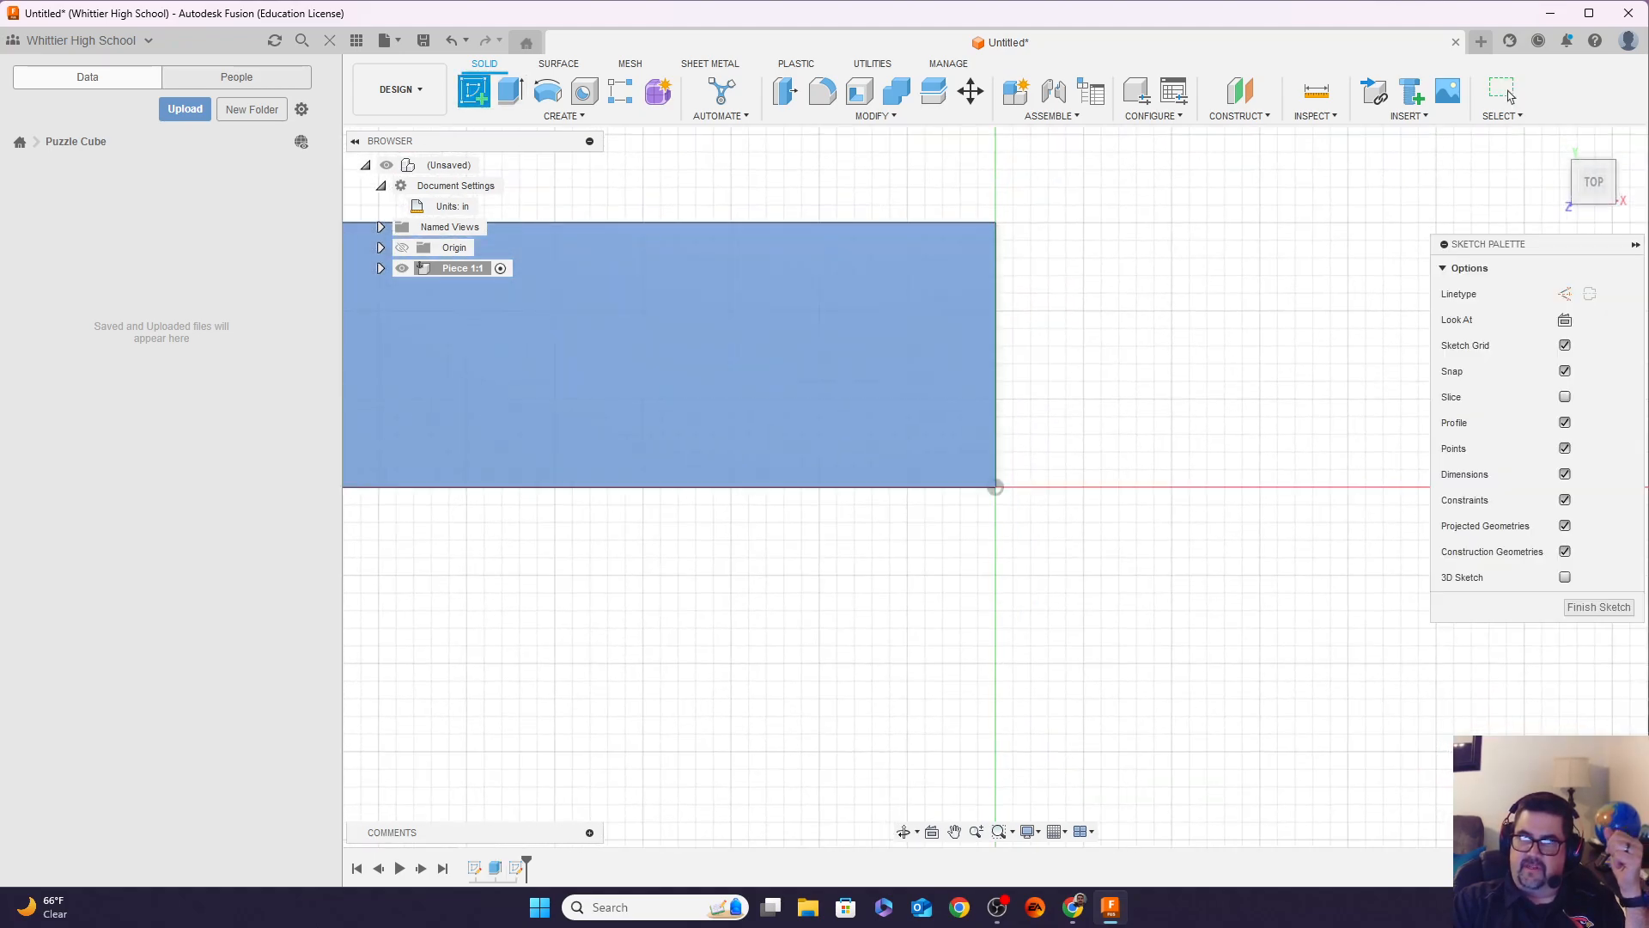
key(r)
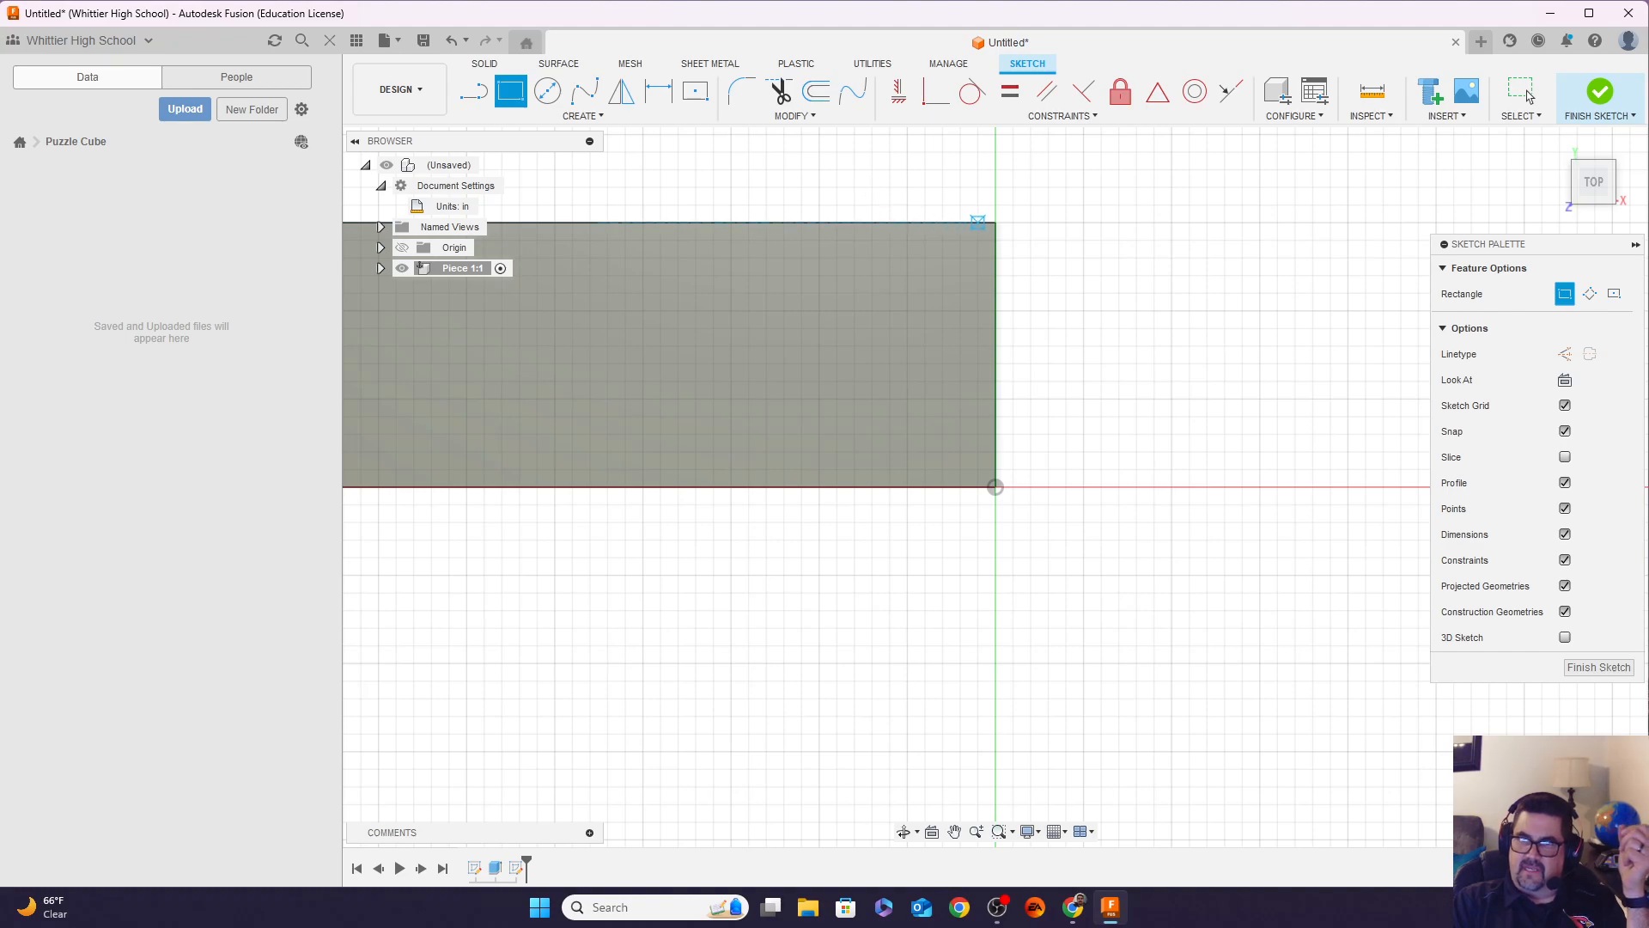
click(994, 223)
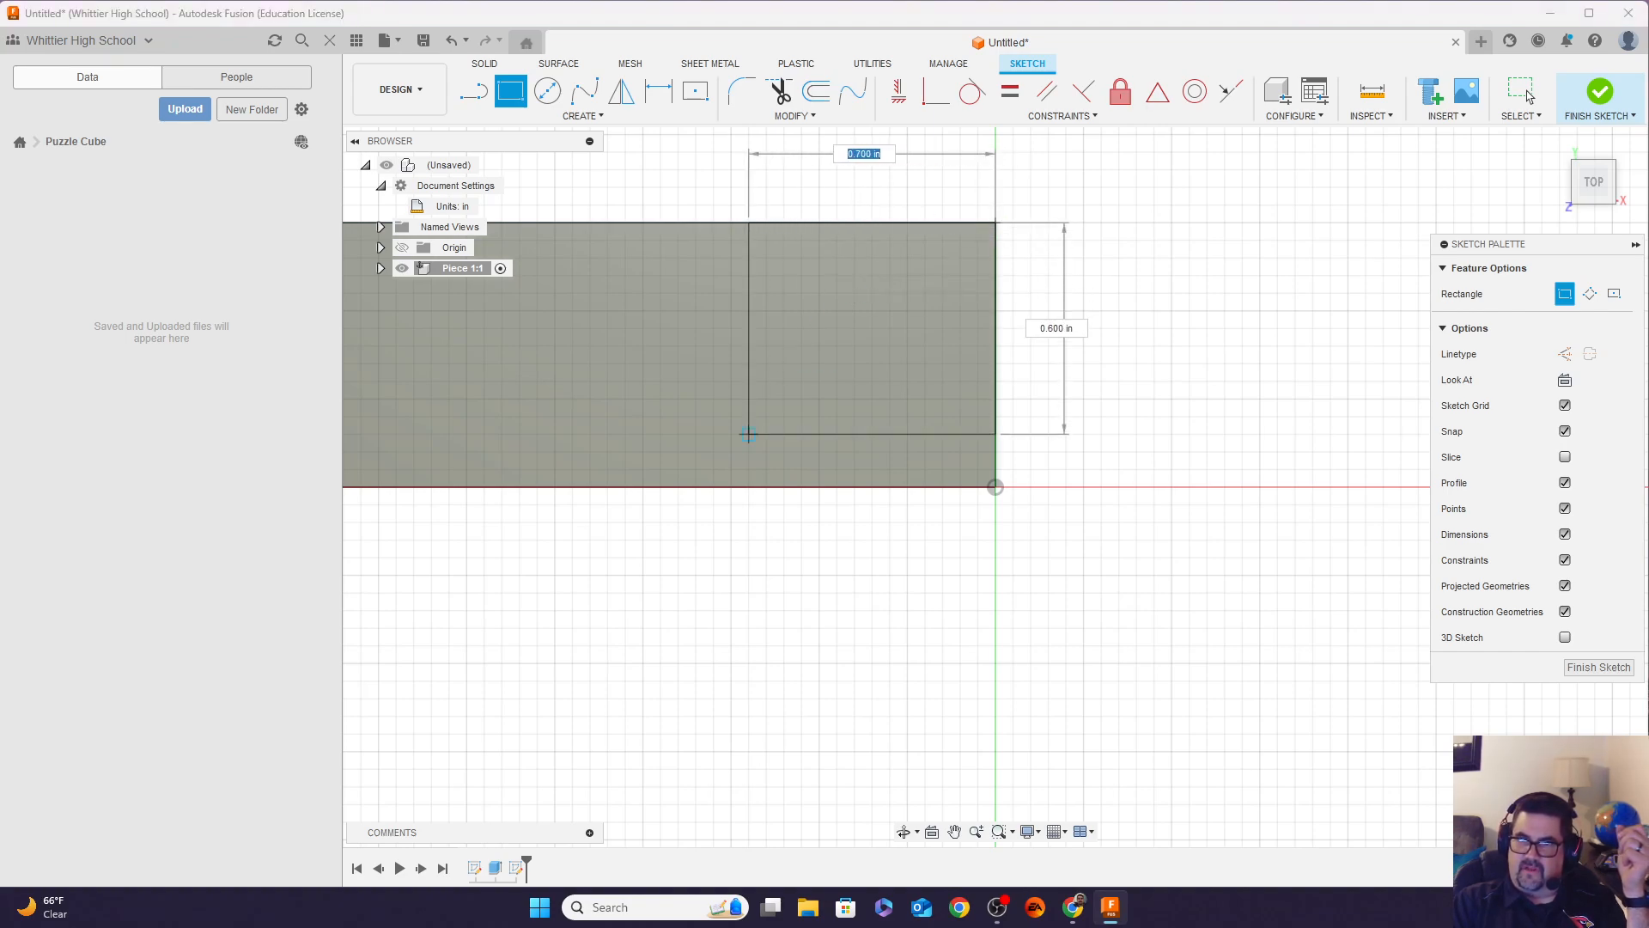
click(678, 487)
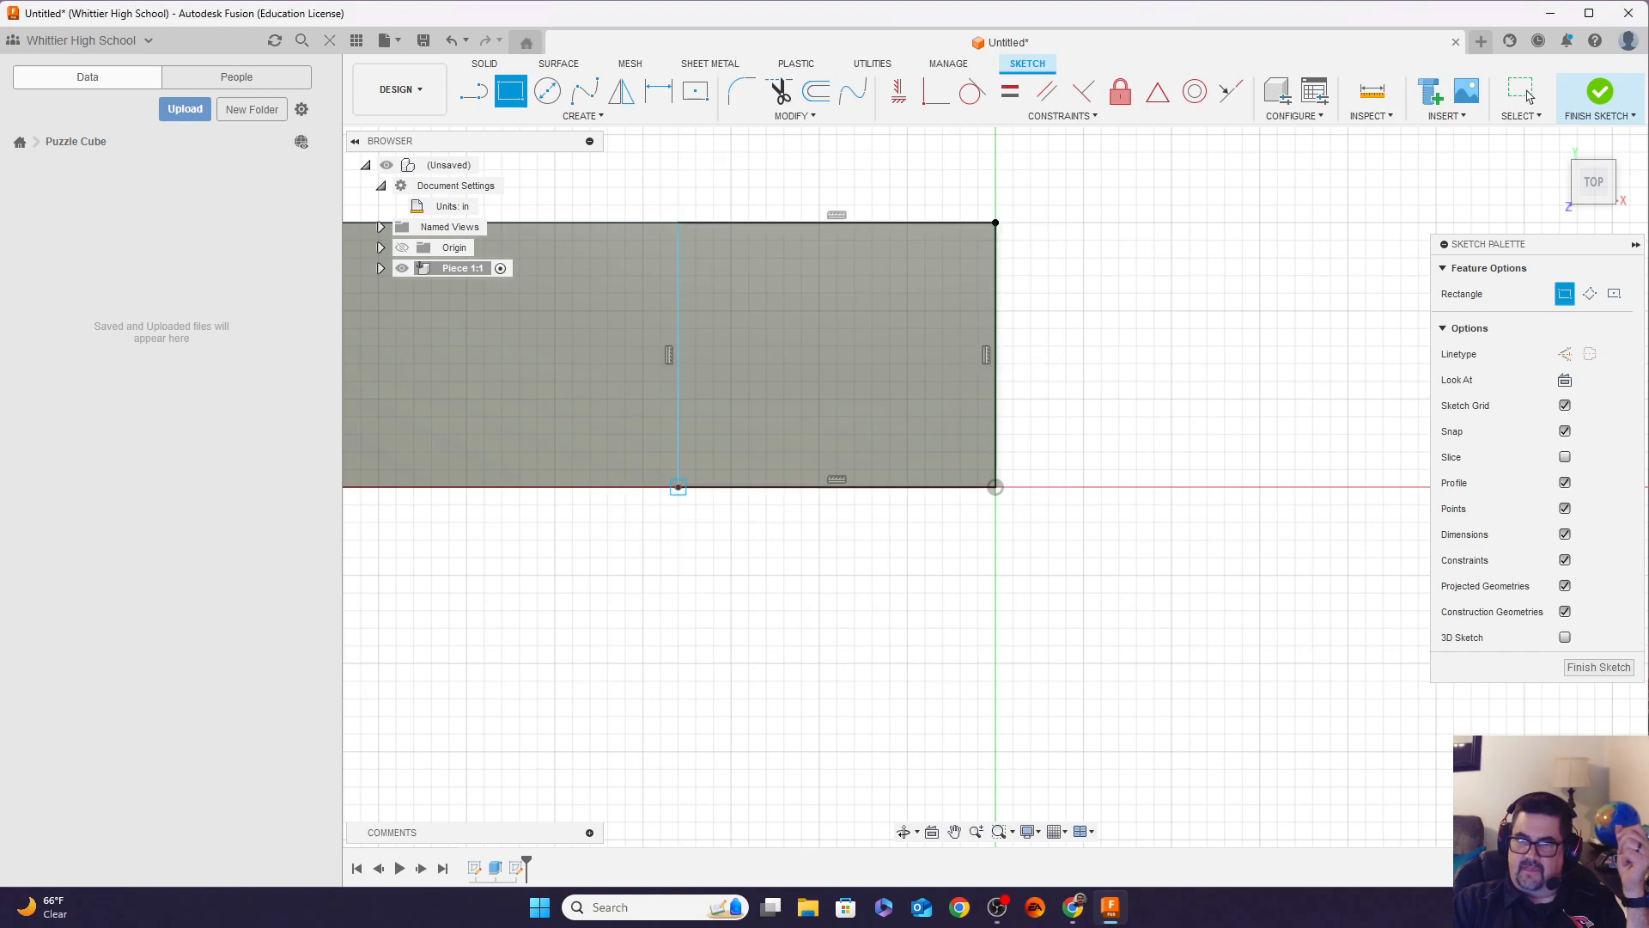
Dimension the rectangle's width between its two vertical edges at 0.75 in and finish the sketch
key(d)
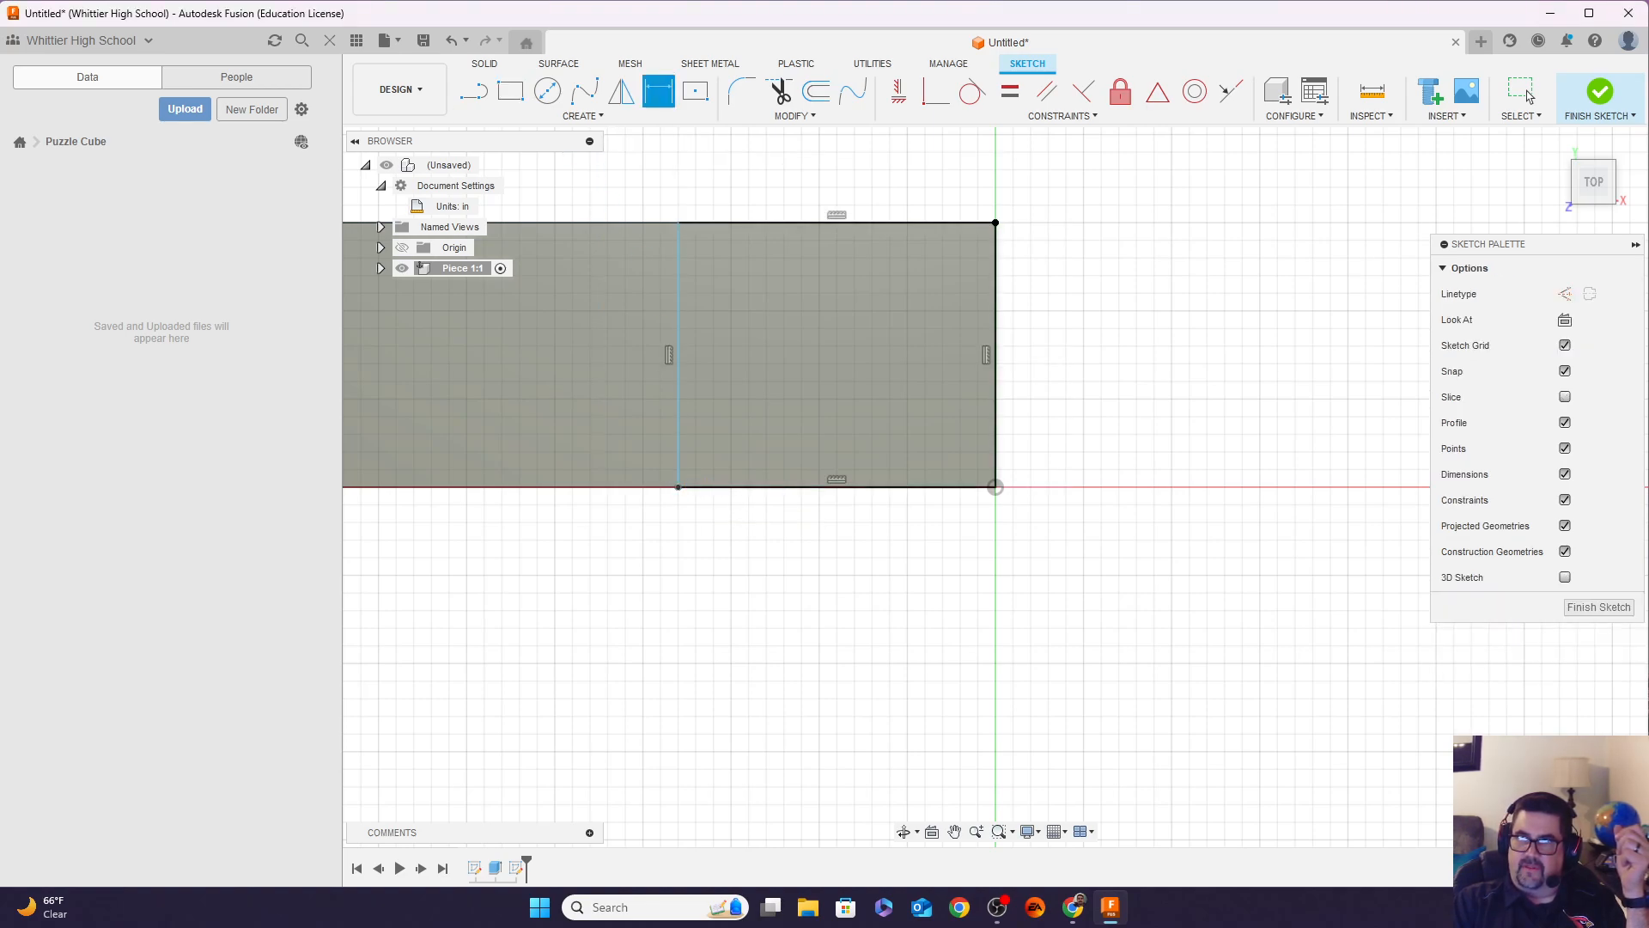
click(679, 355)
click(995, 355)
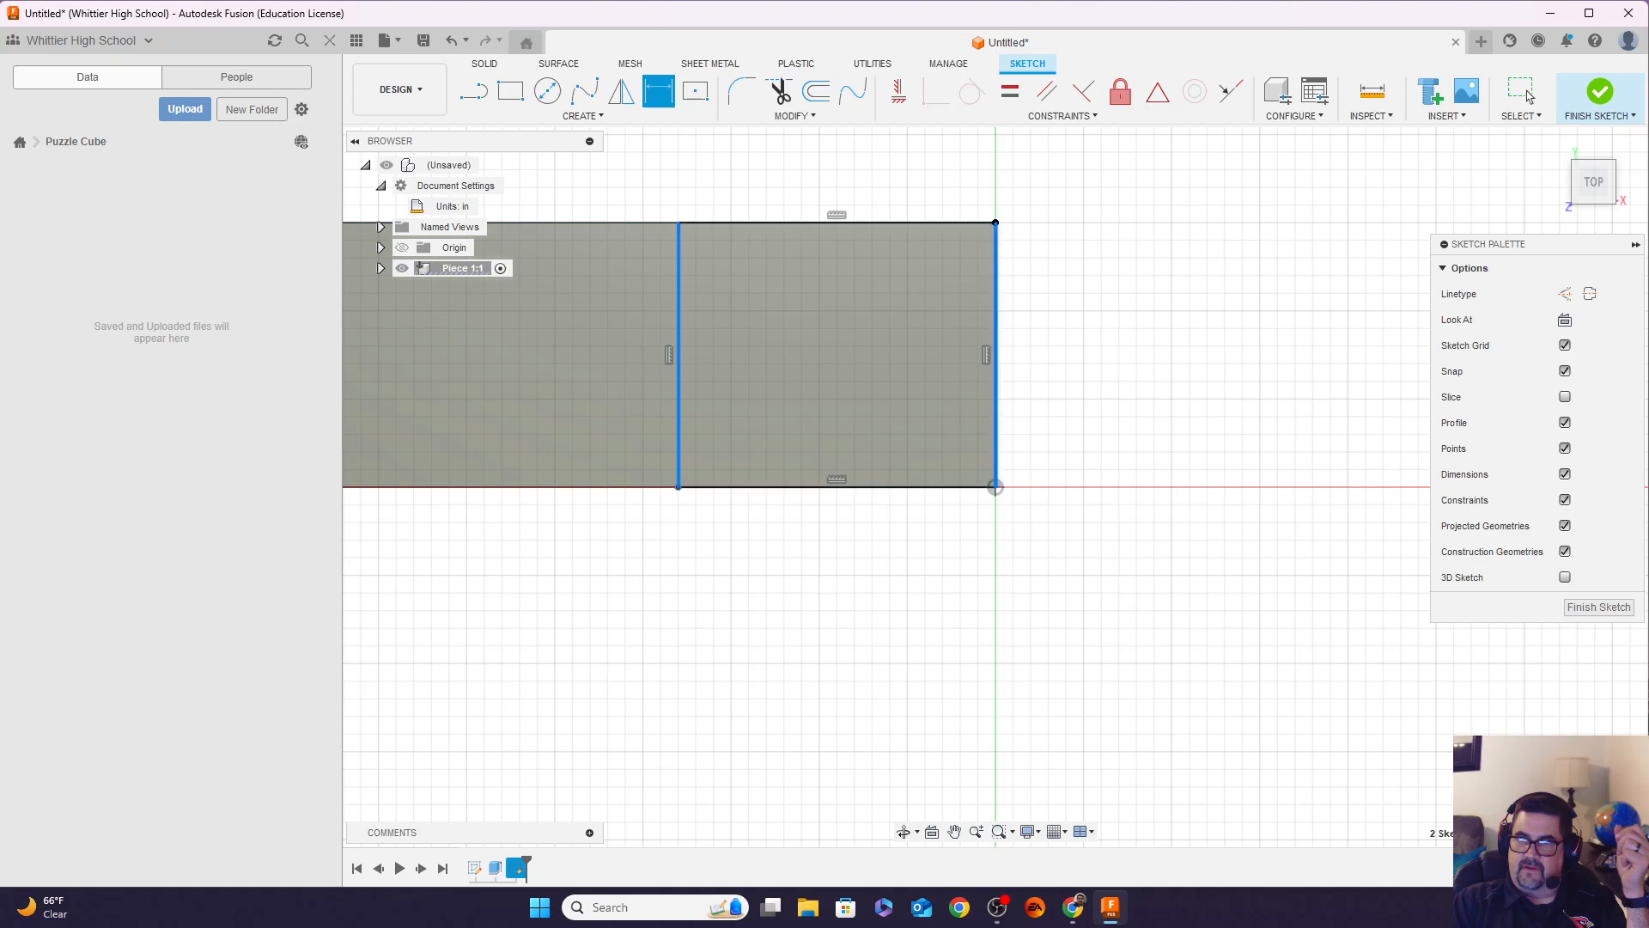
click(788, 566)
text(.75)
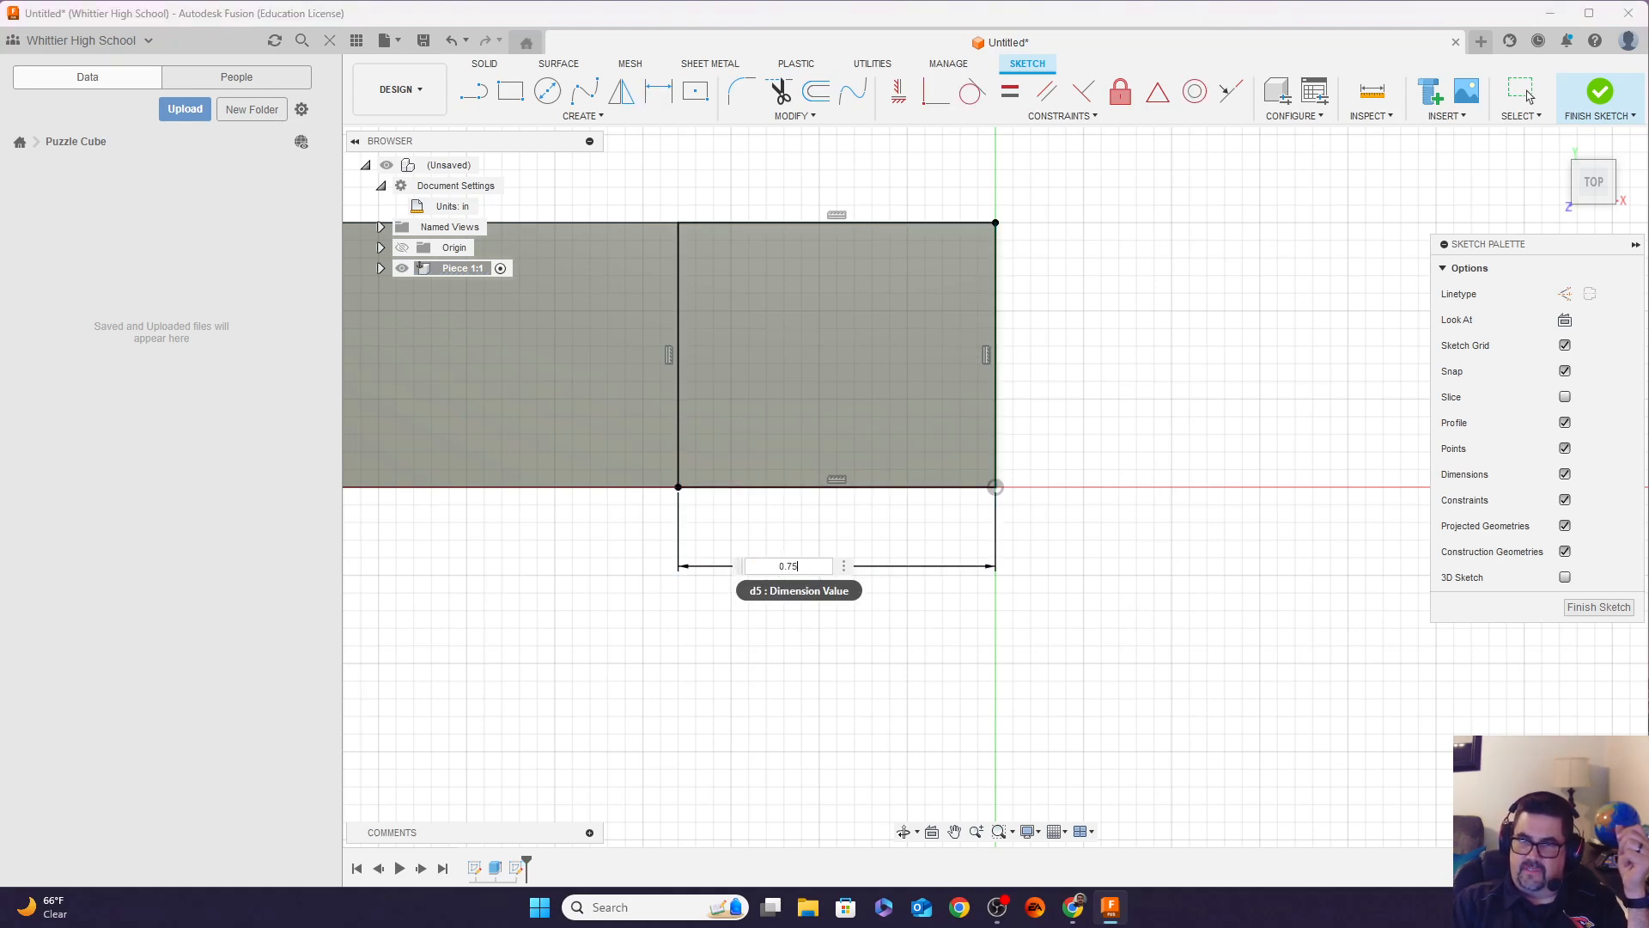
key(Return)
click(1600, 91)
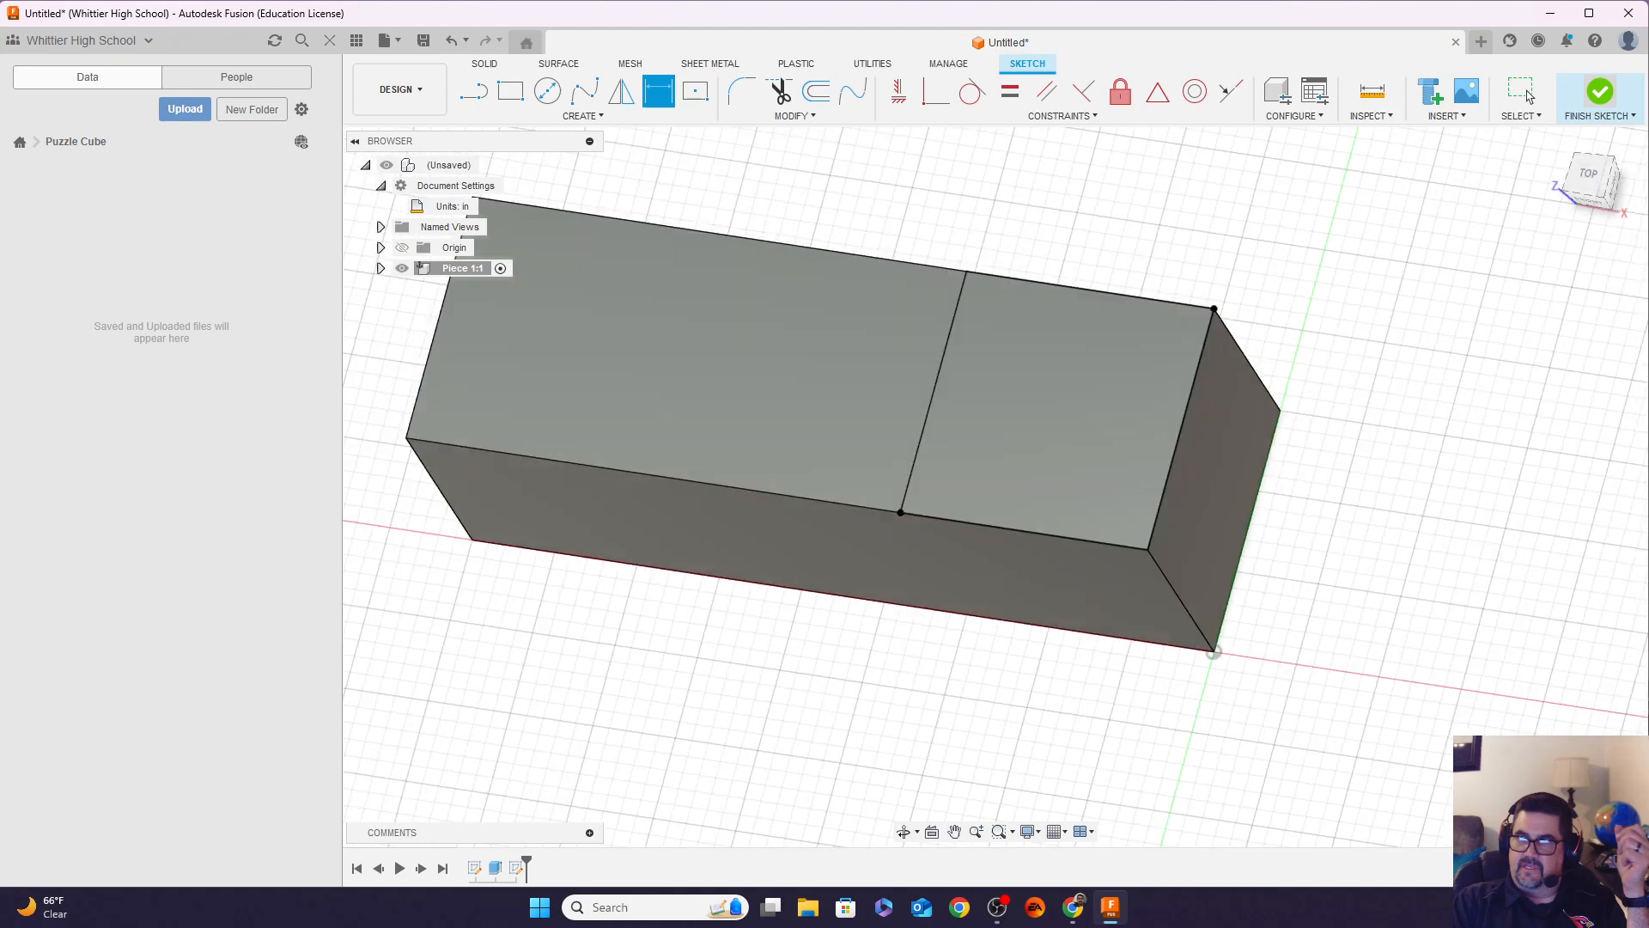
Extrude the square profile on the block's top face upward by 0.75 in to form an L-shaped piece
key(e)
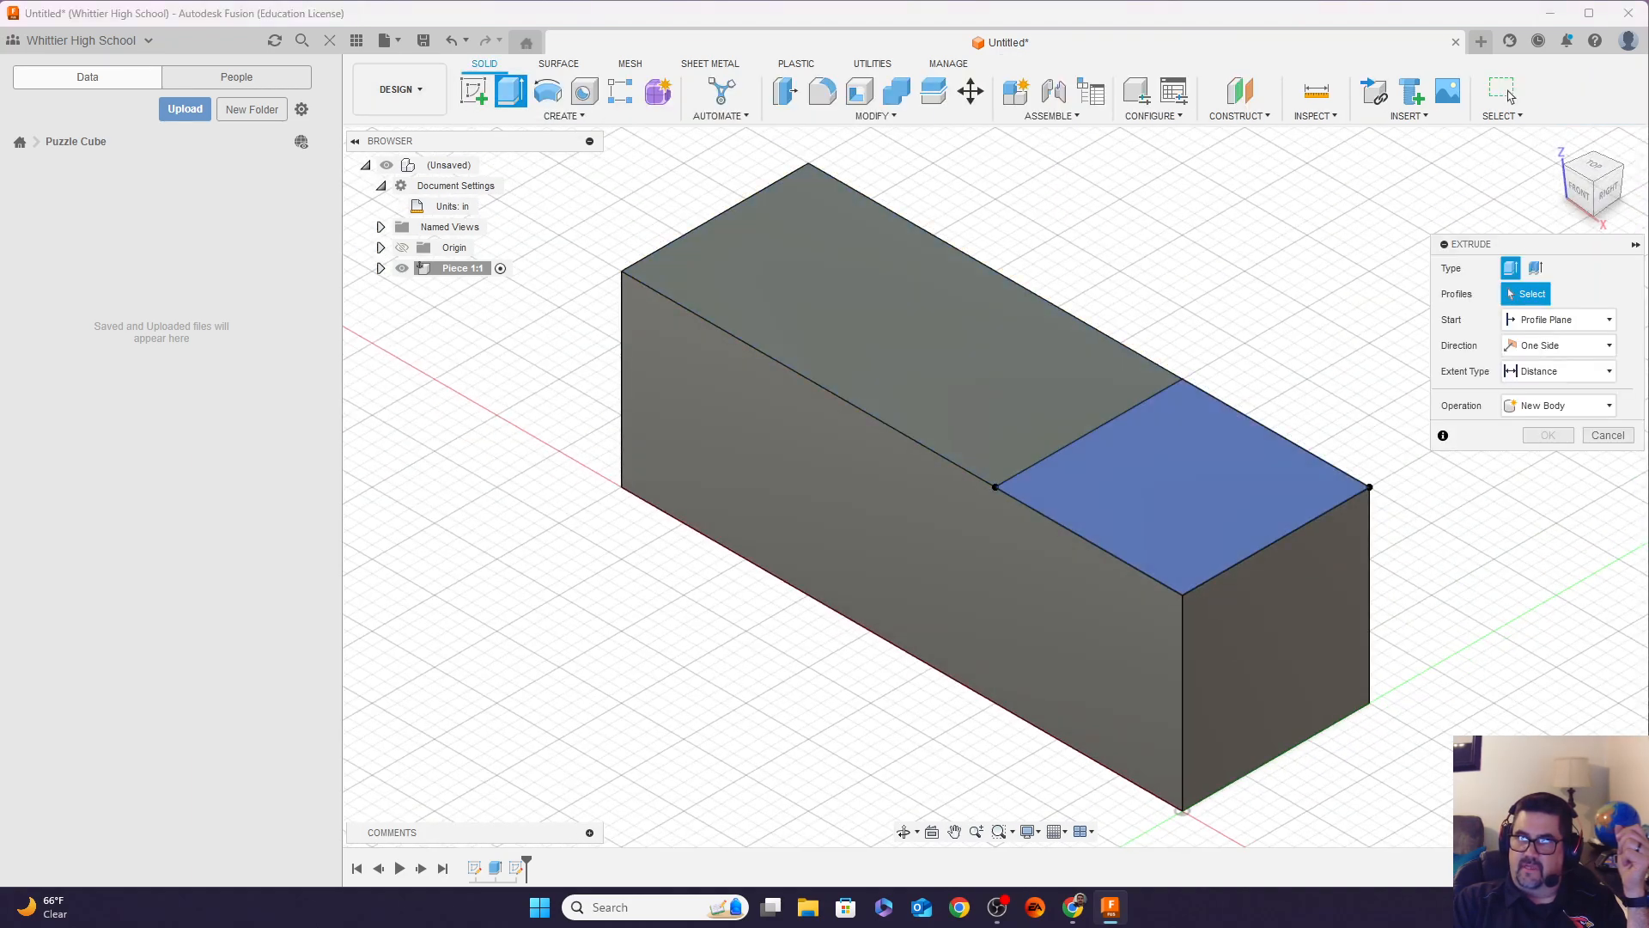
text(.75)
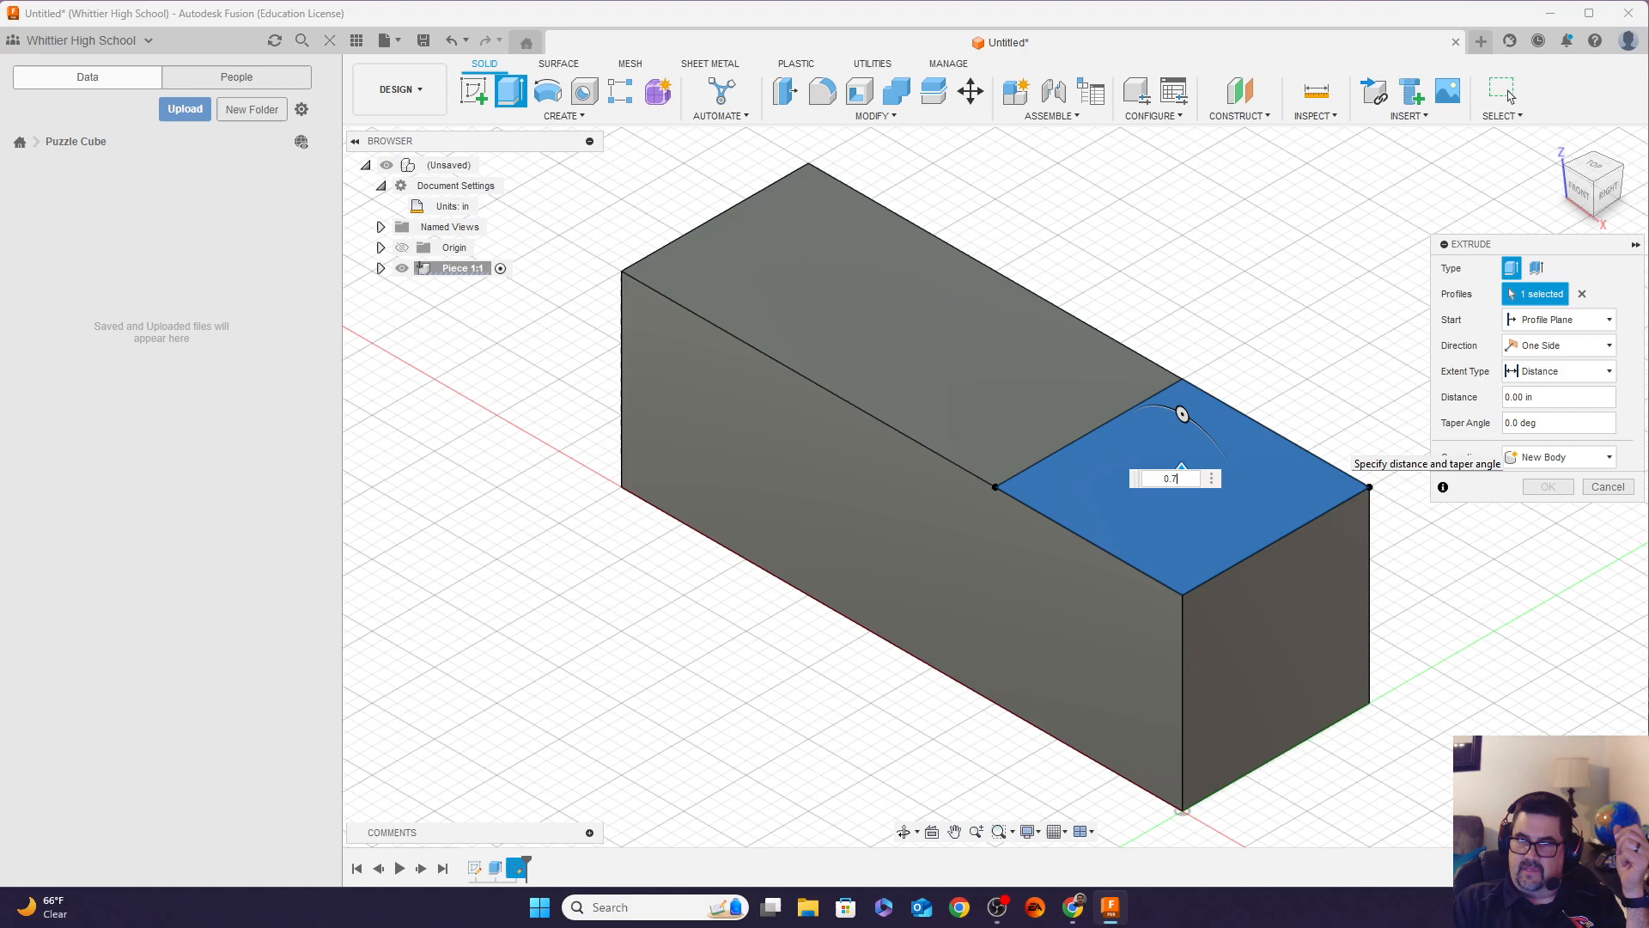
key(Return)
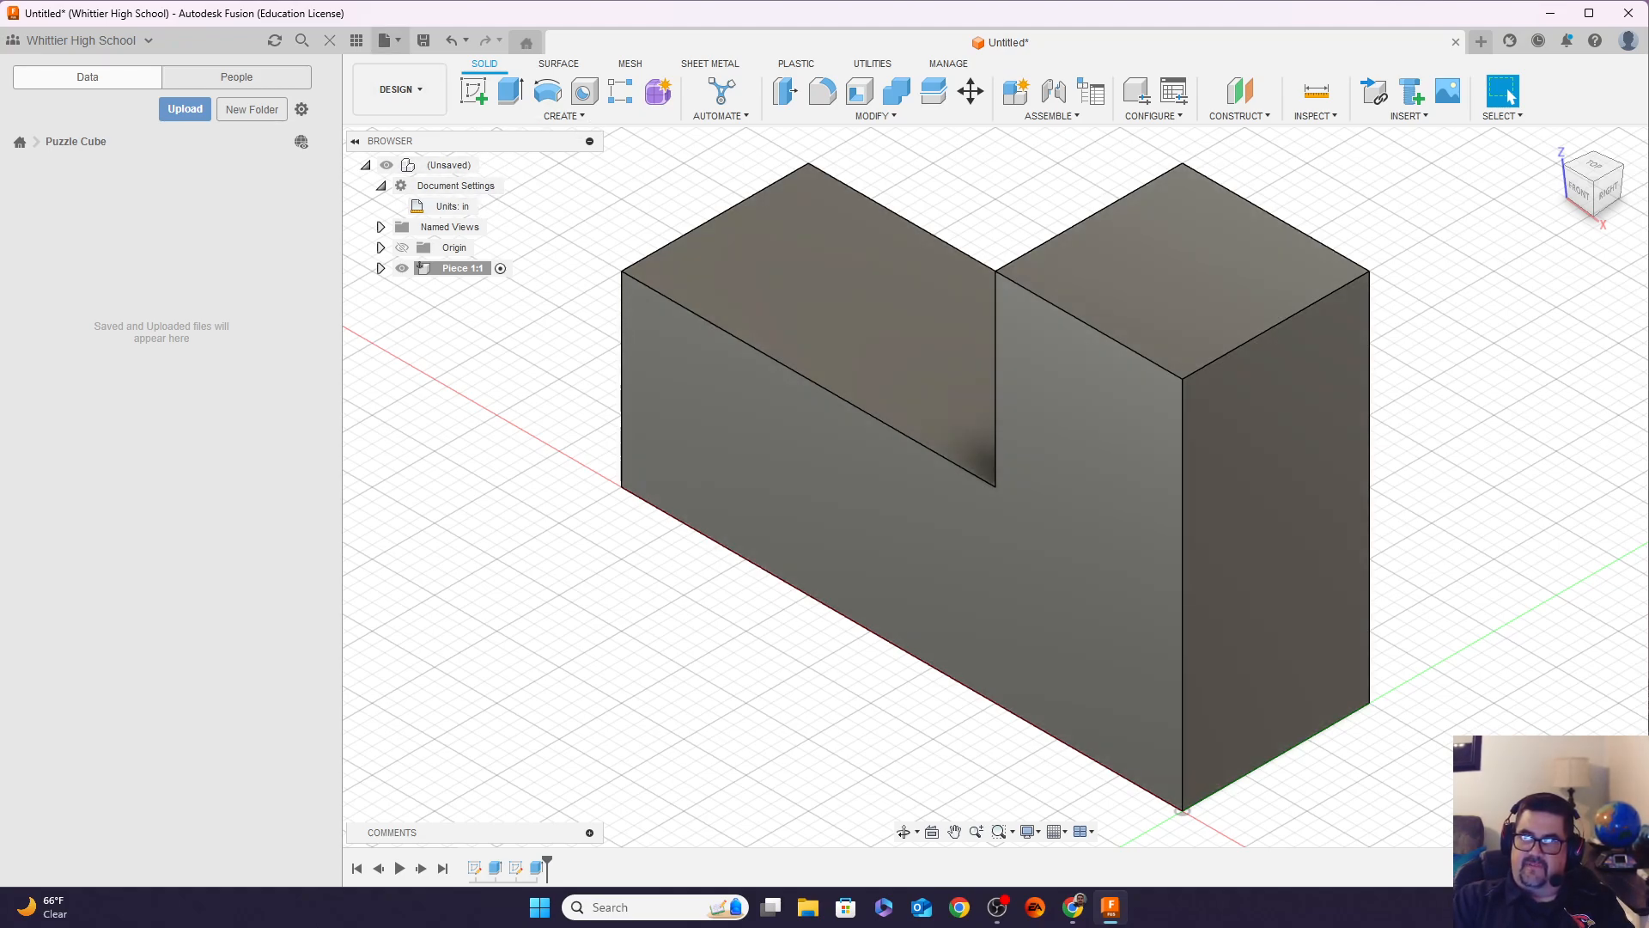
click(388, 41)
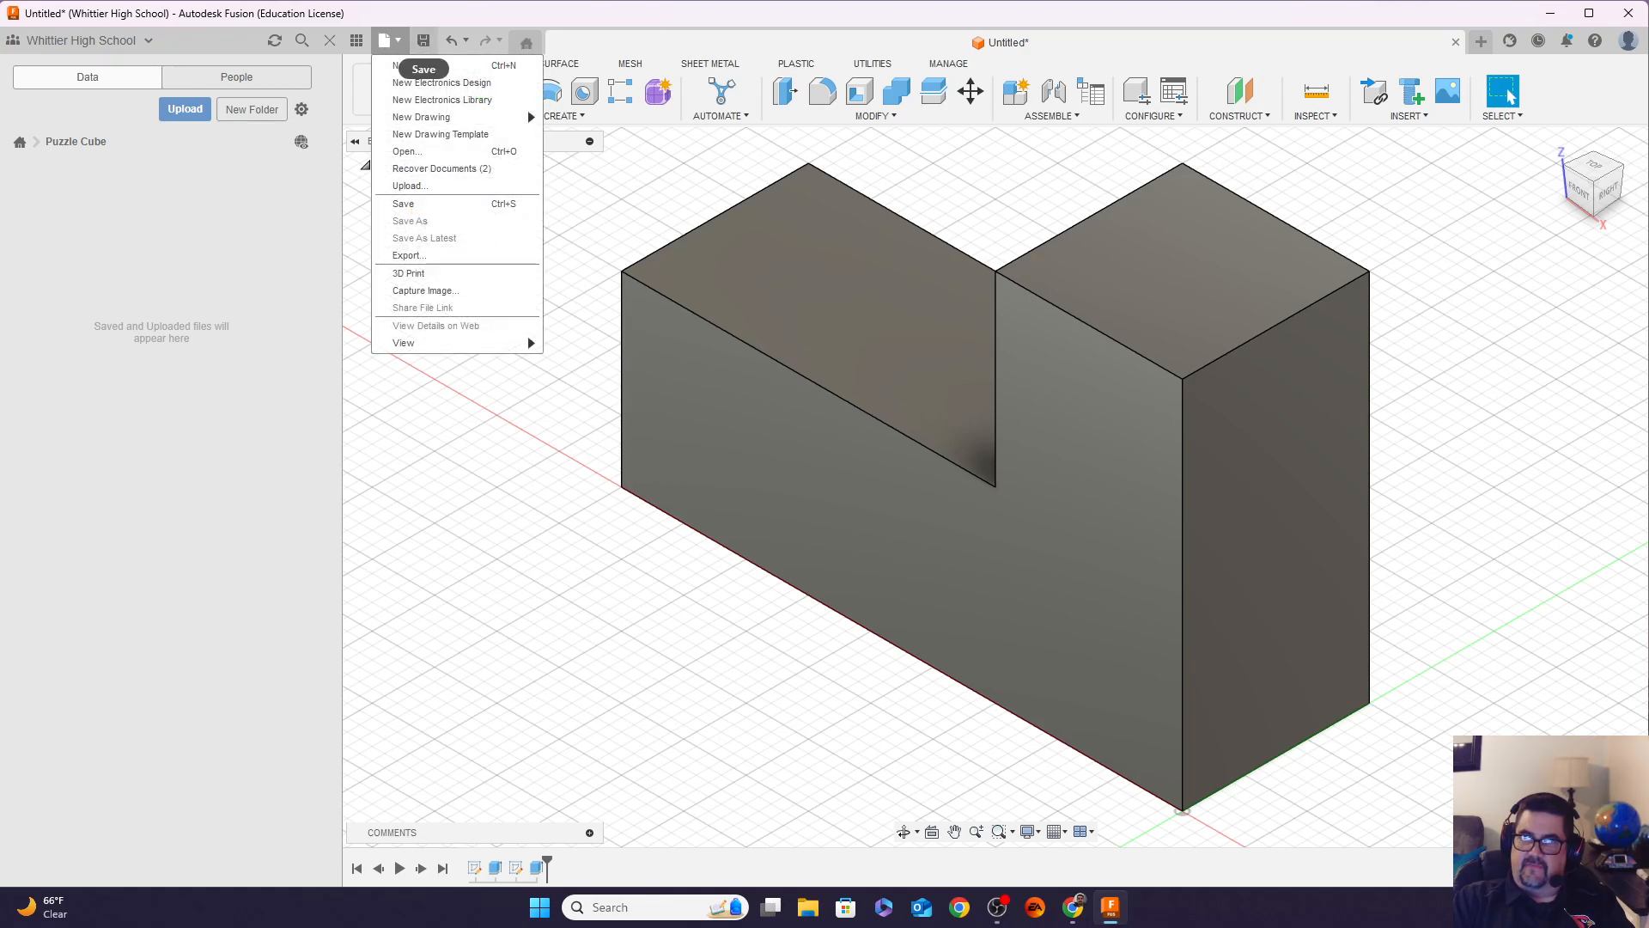
click(423, 40)
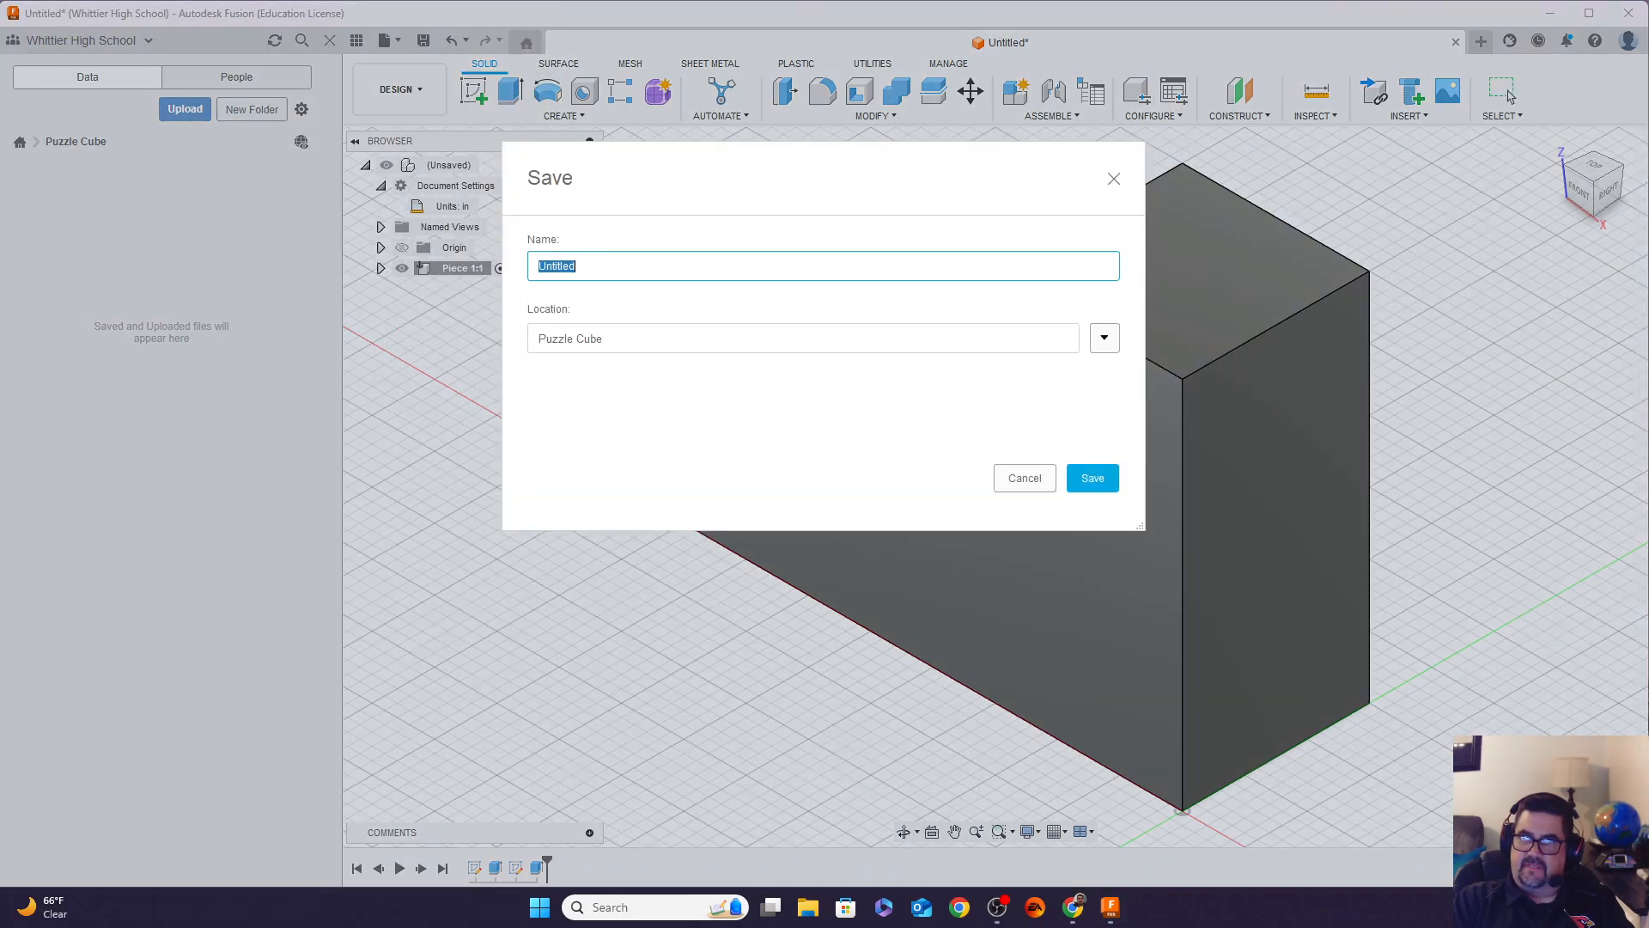
key(Escape)
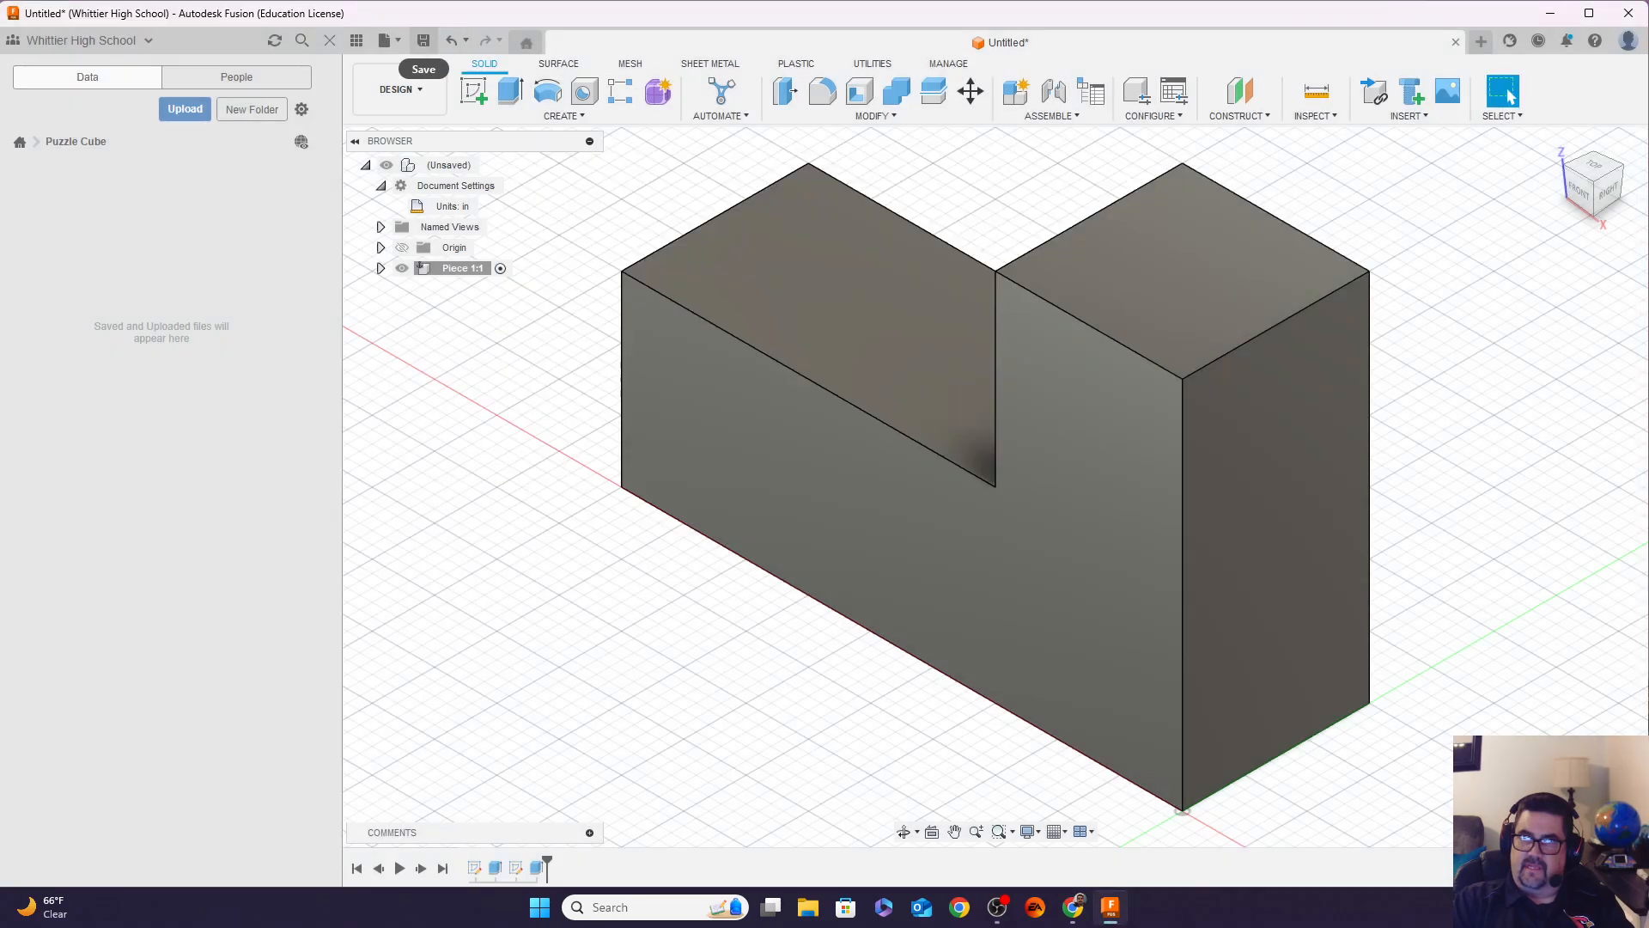
Save the design as Puzzle Cube Design in the Puzzle Cube project
key(ctrl+s)
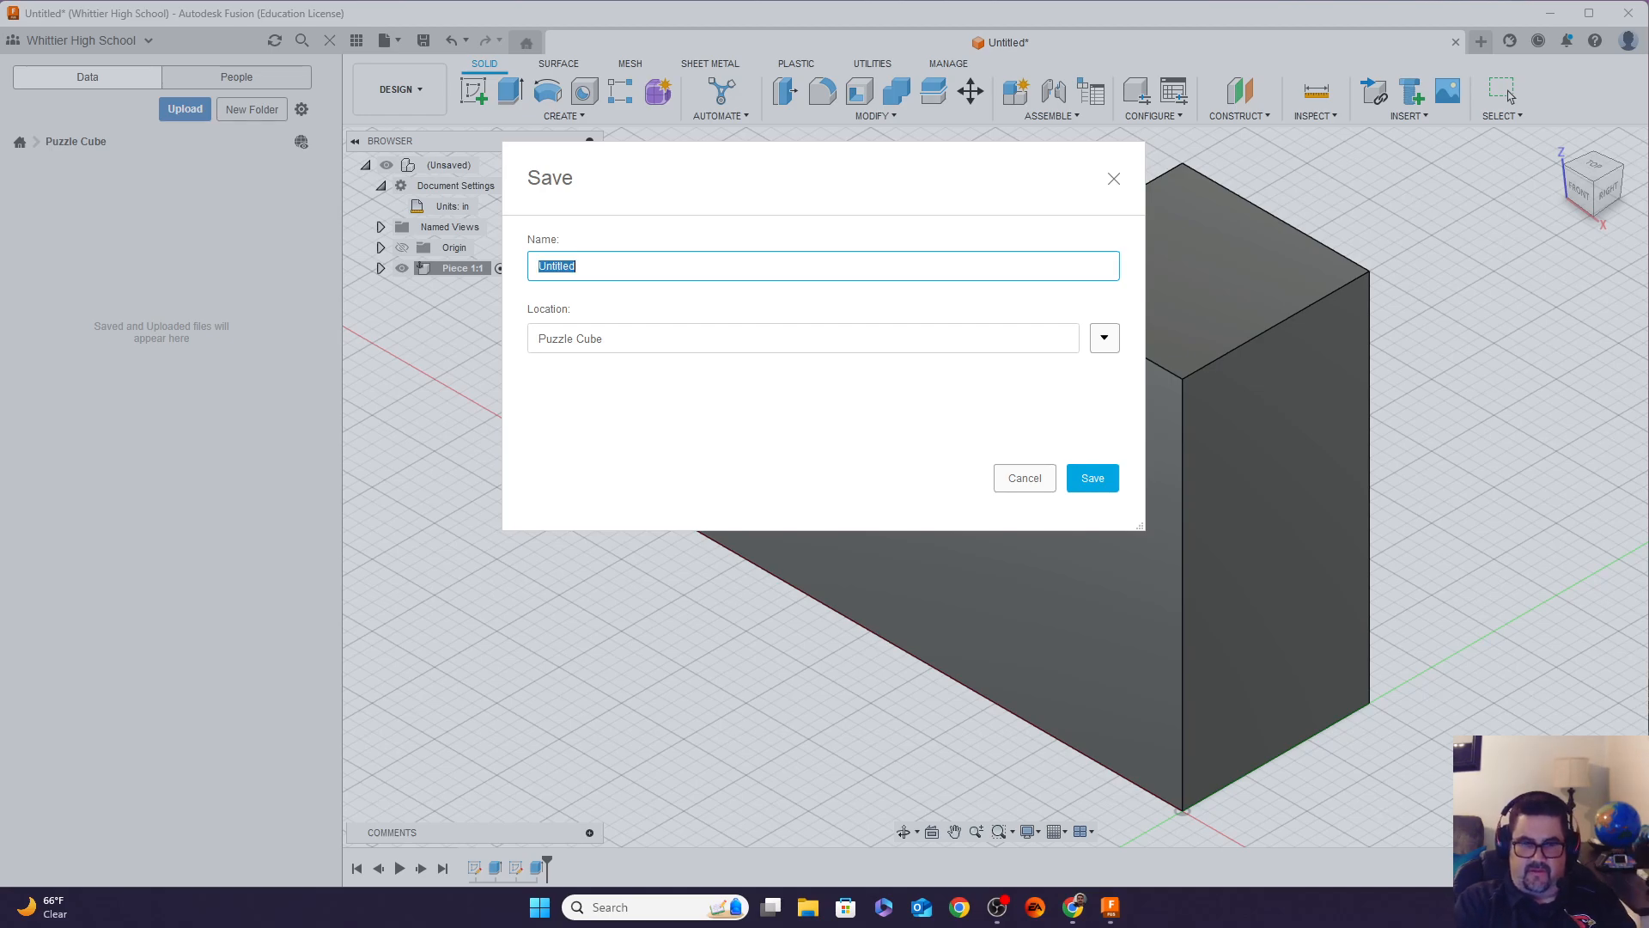
text(Puc)
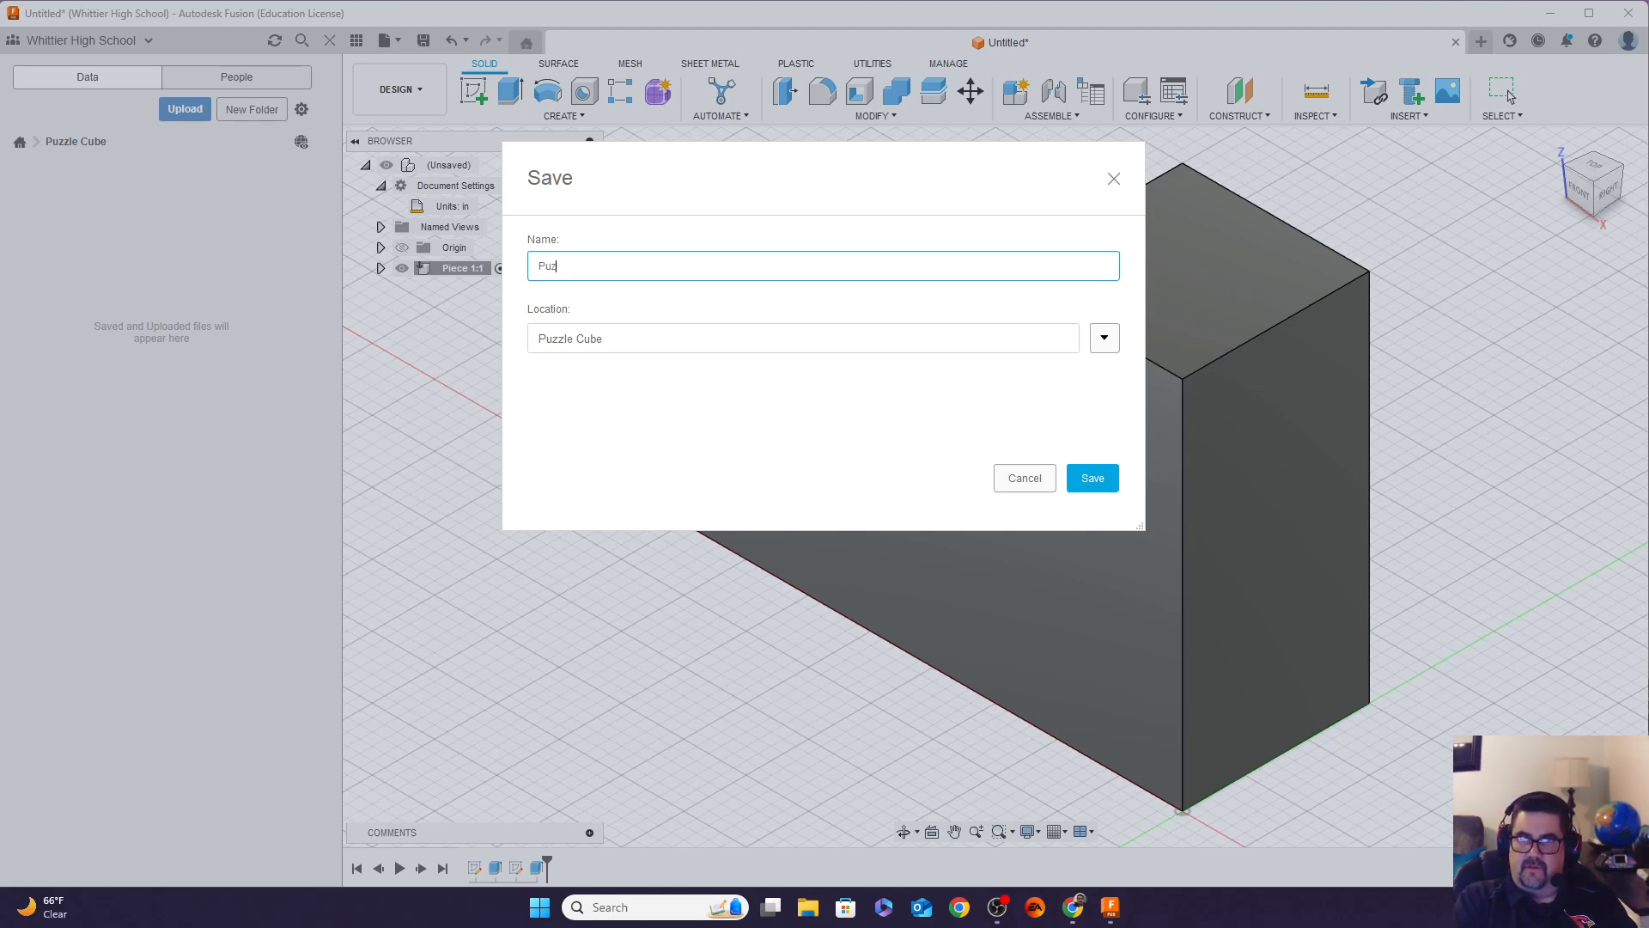
text(zle Cu)
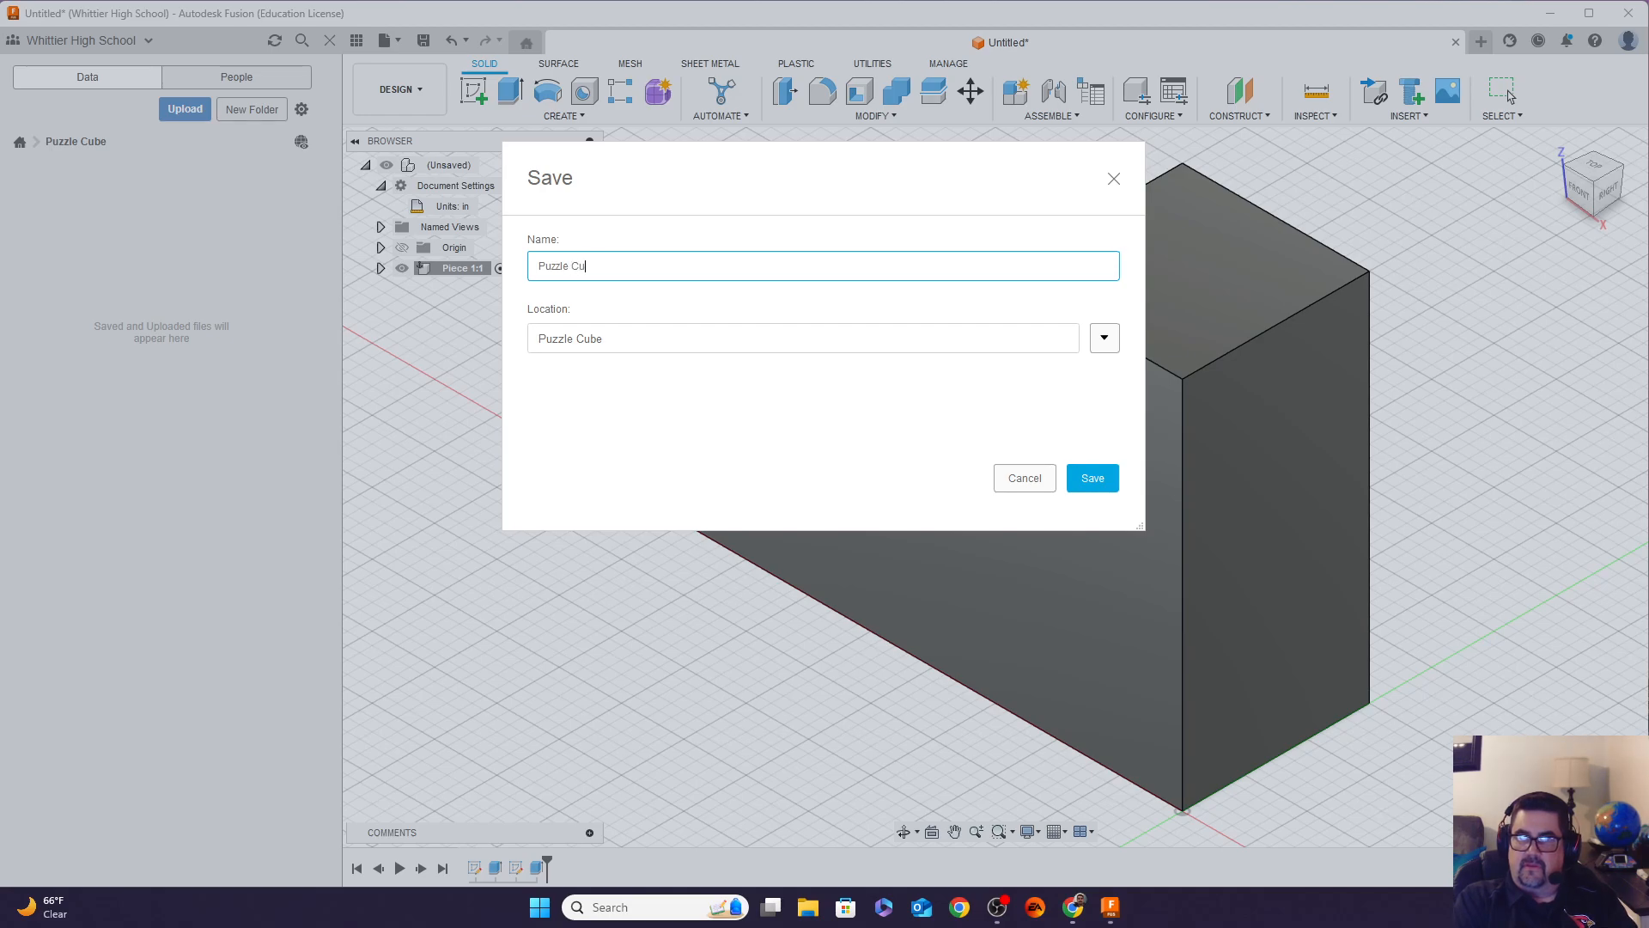
text(be Design)
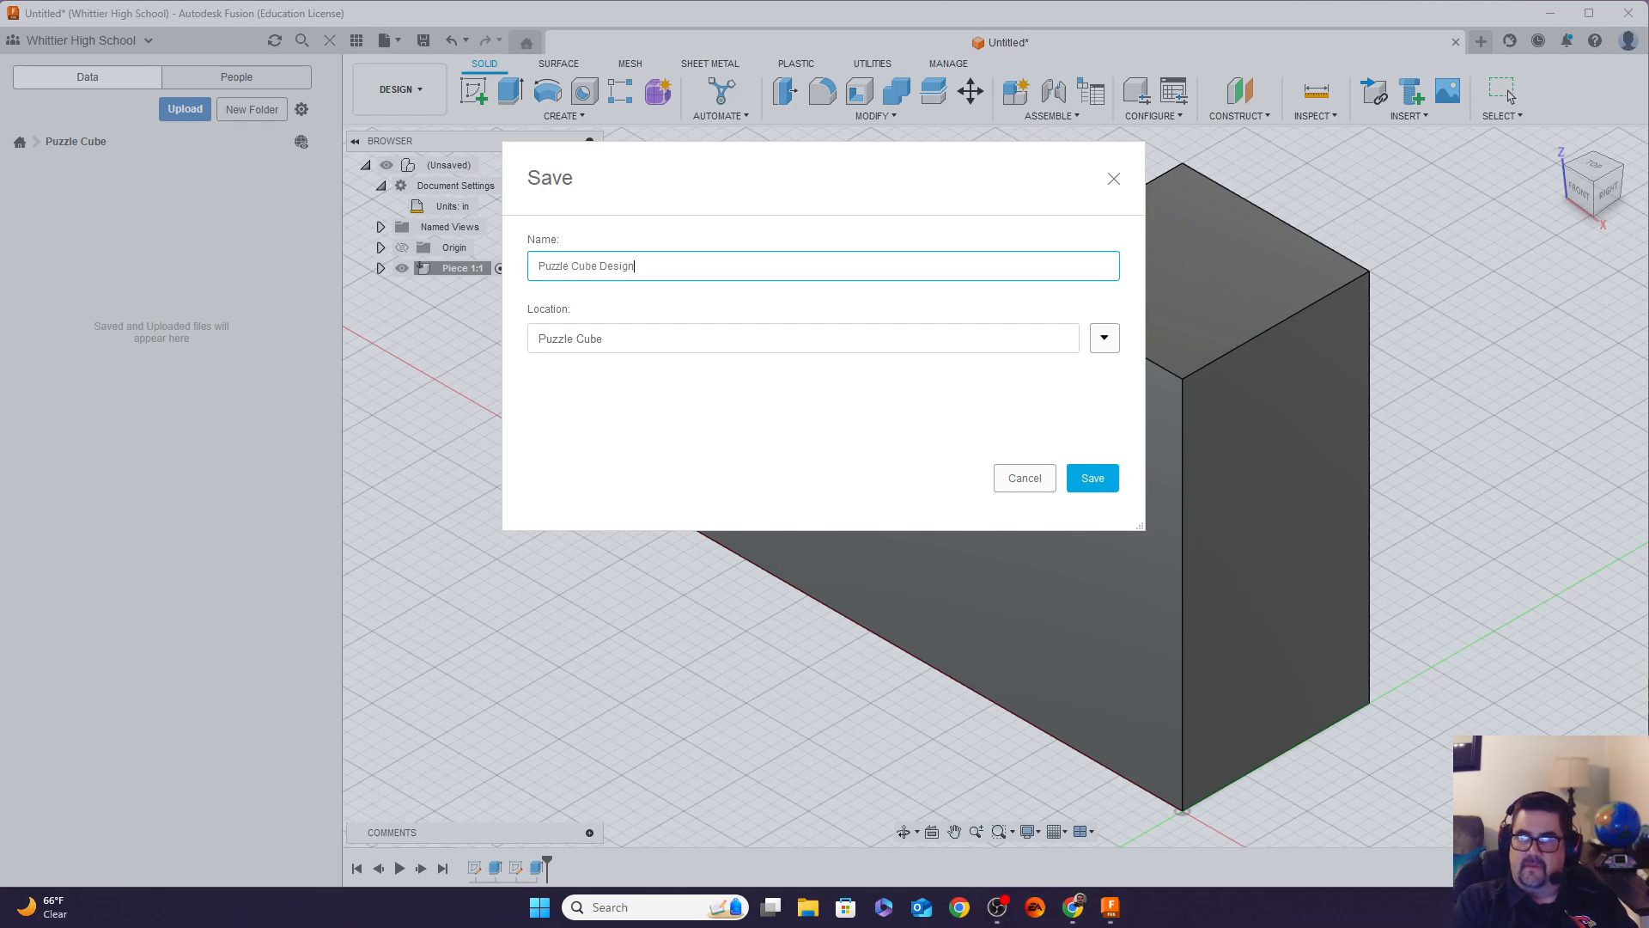
key(Return)
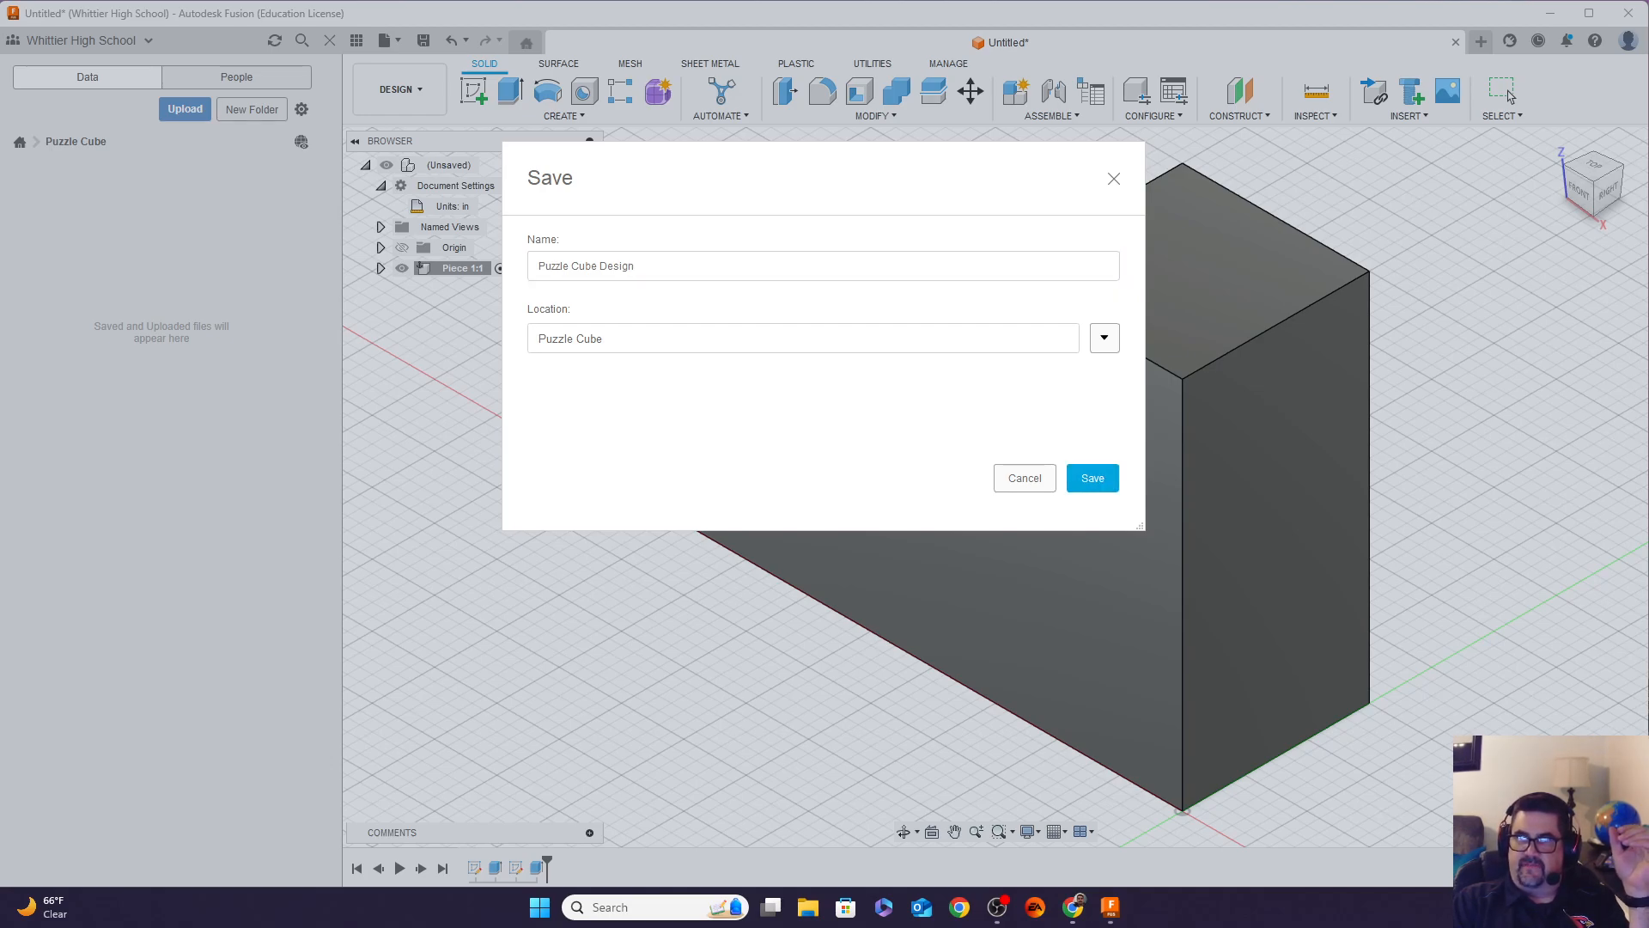
click(1105, 338)
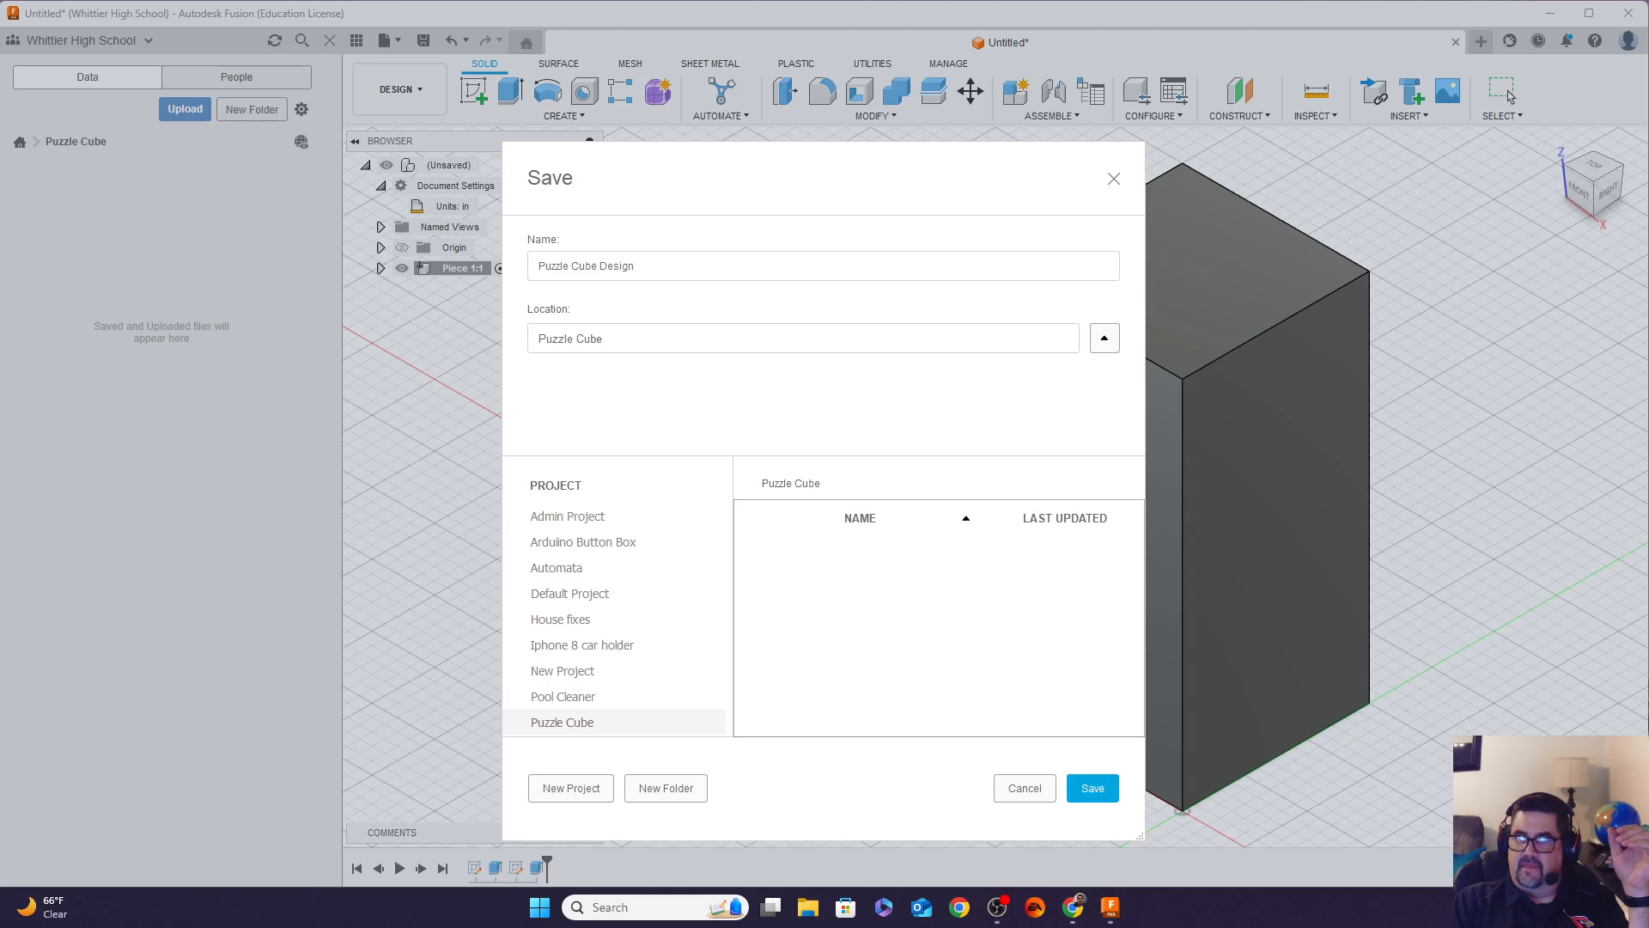
key(Return)
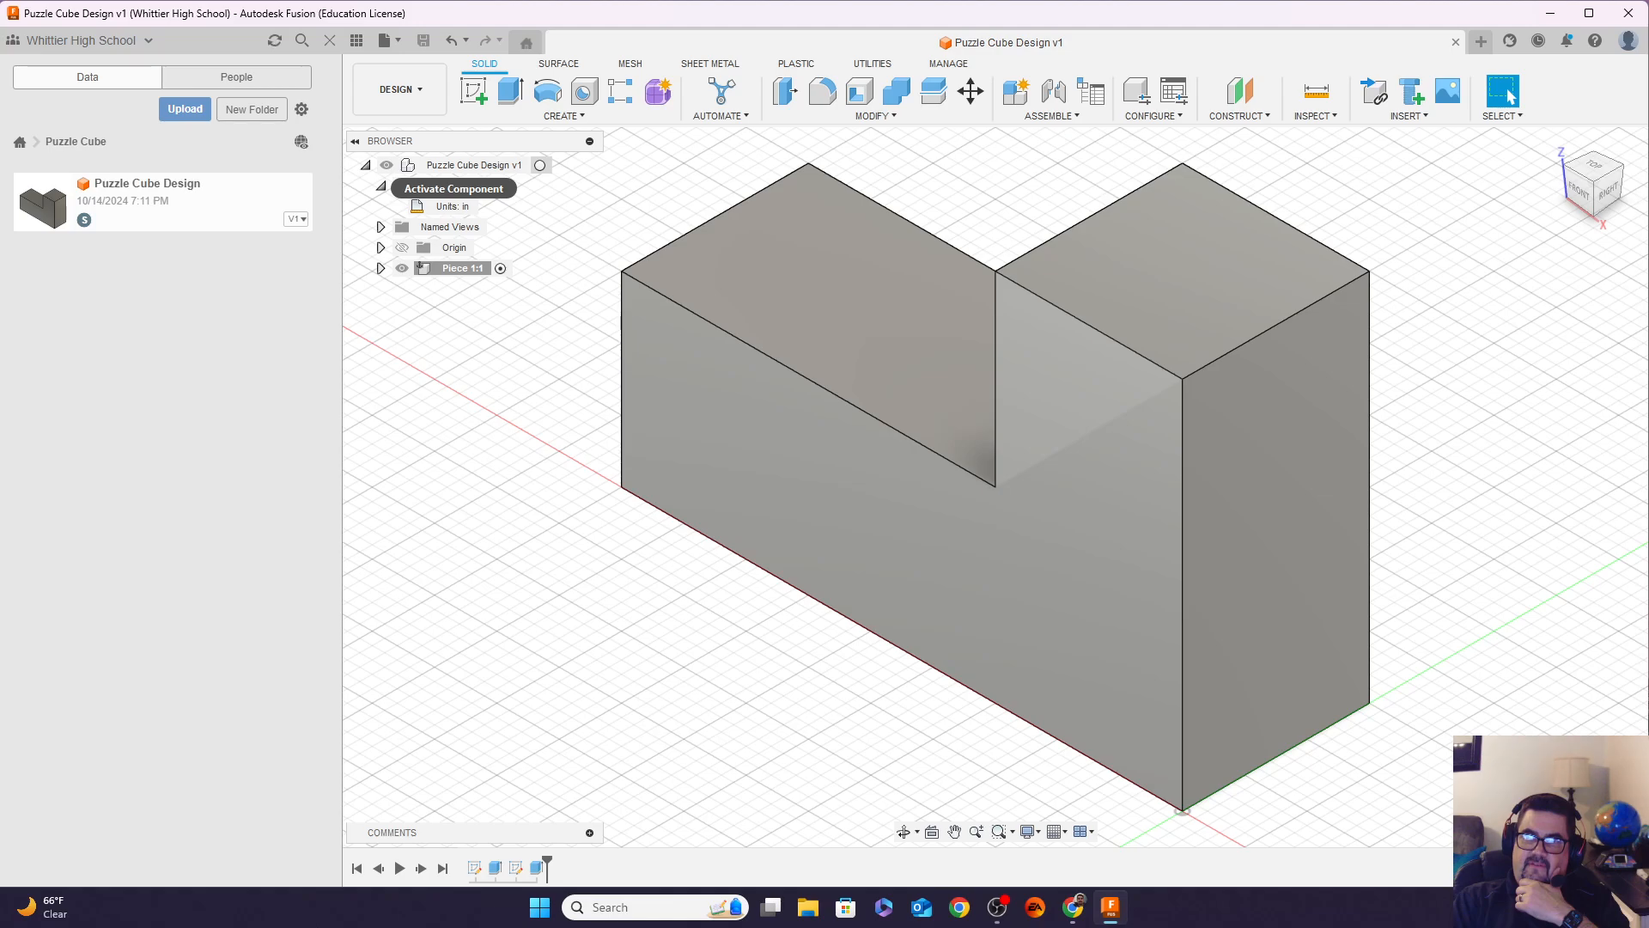
Switch activation to the top-level design and back to the Piece 1 component
click(540, 165)
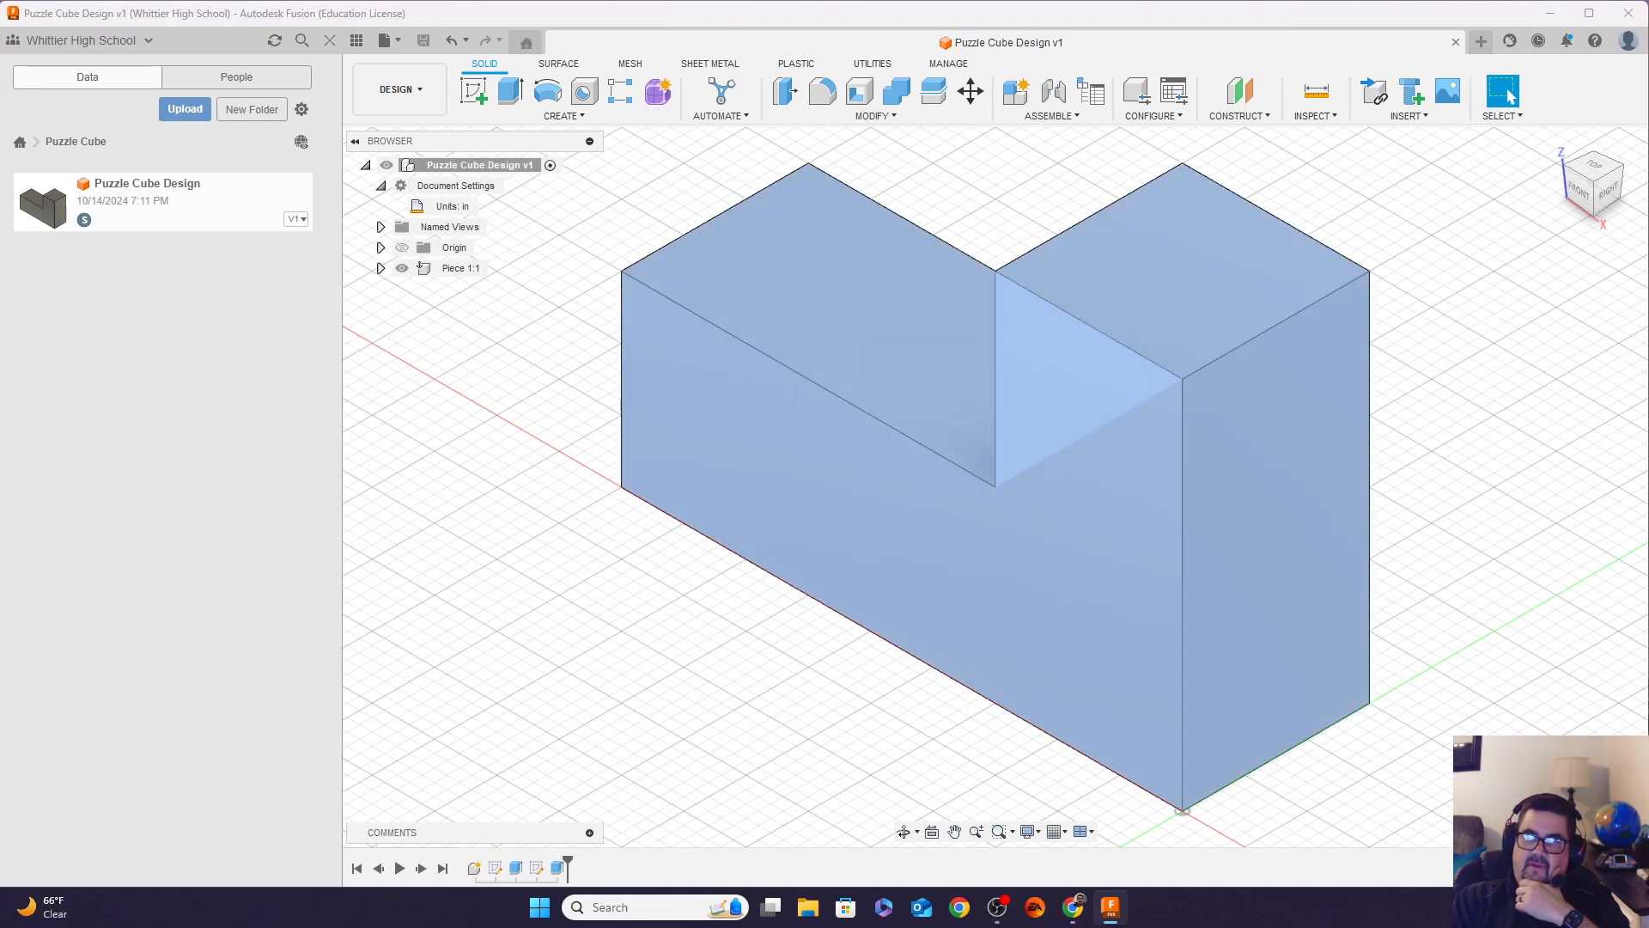
click(500, 268)
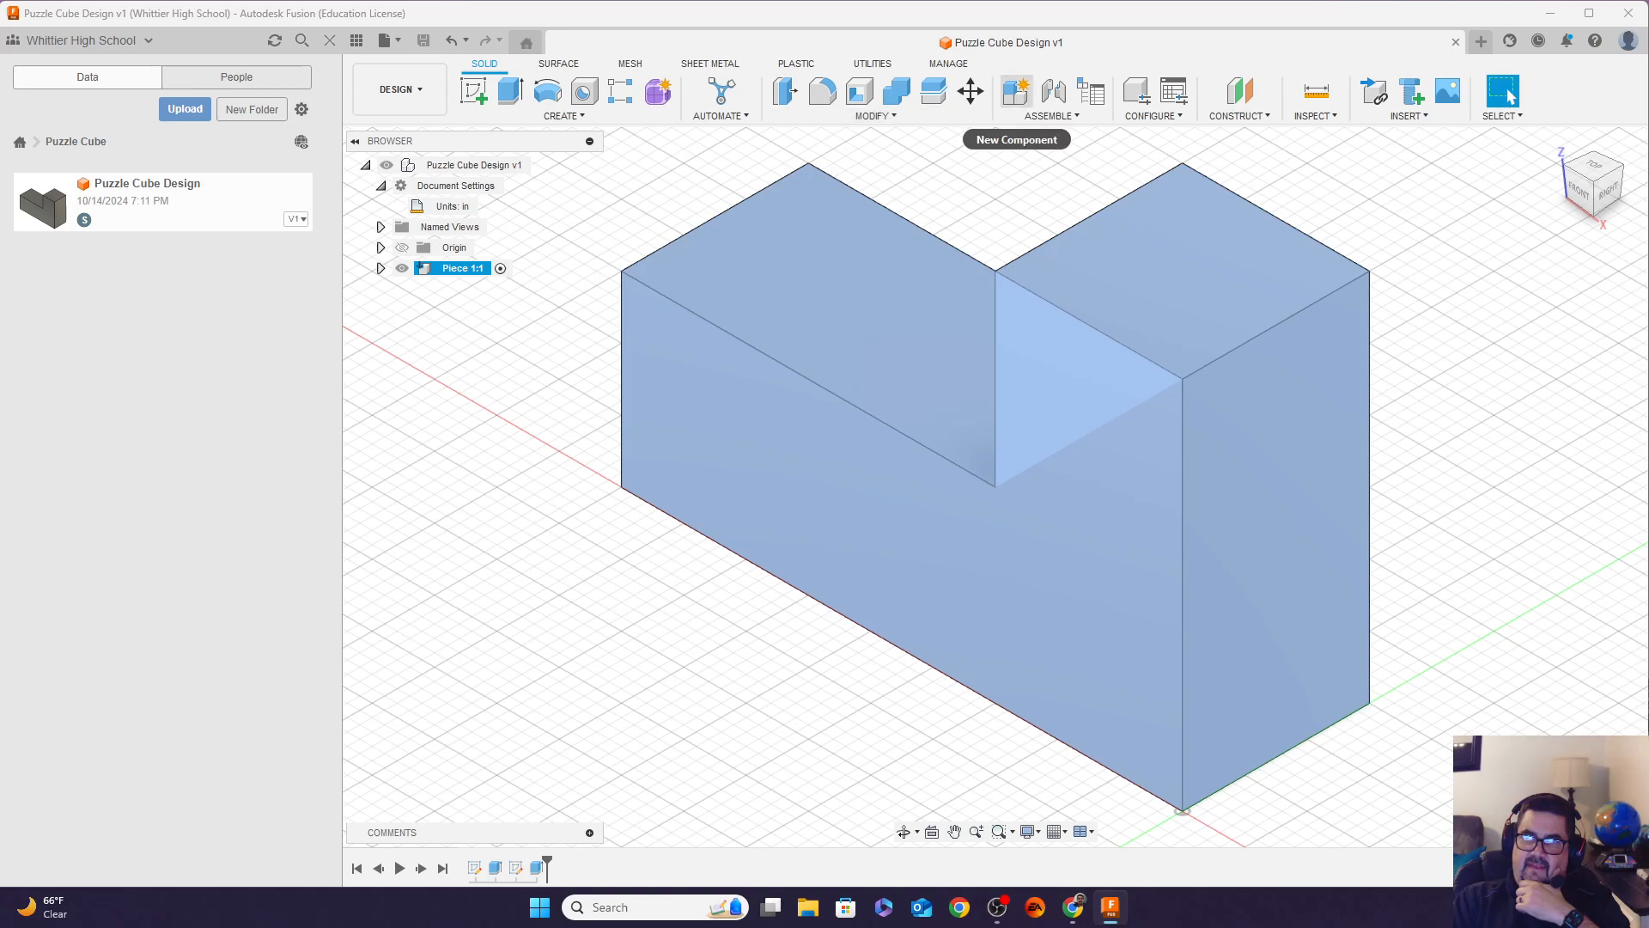
click(500, 268)
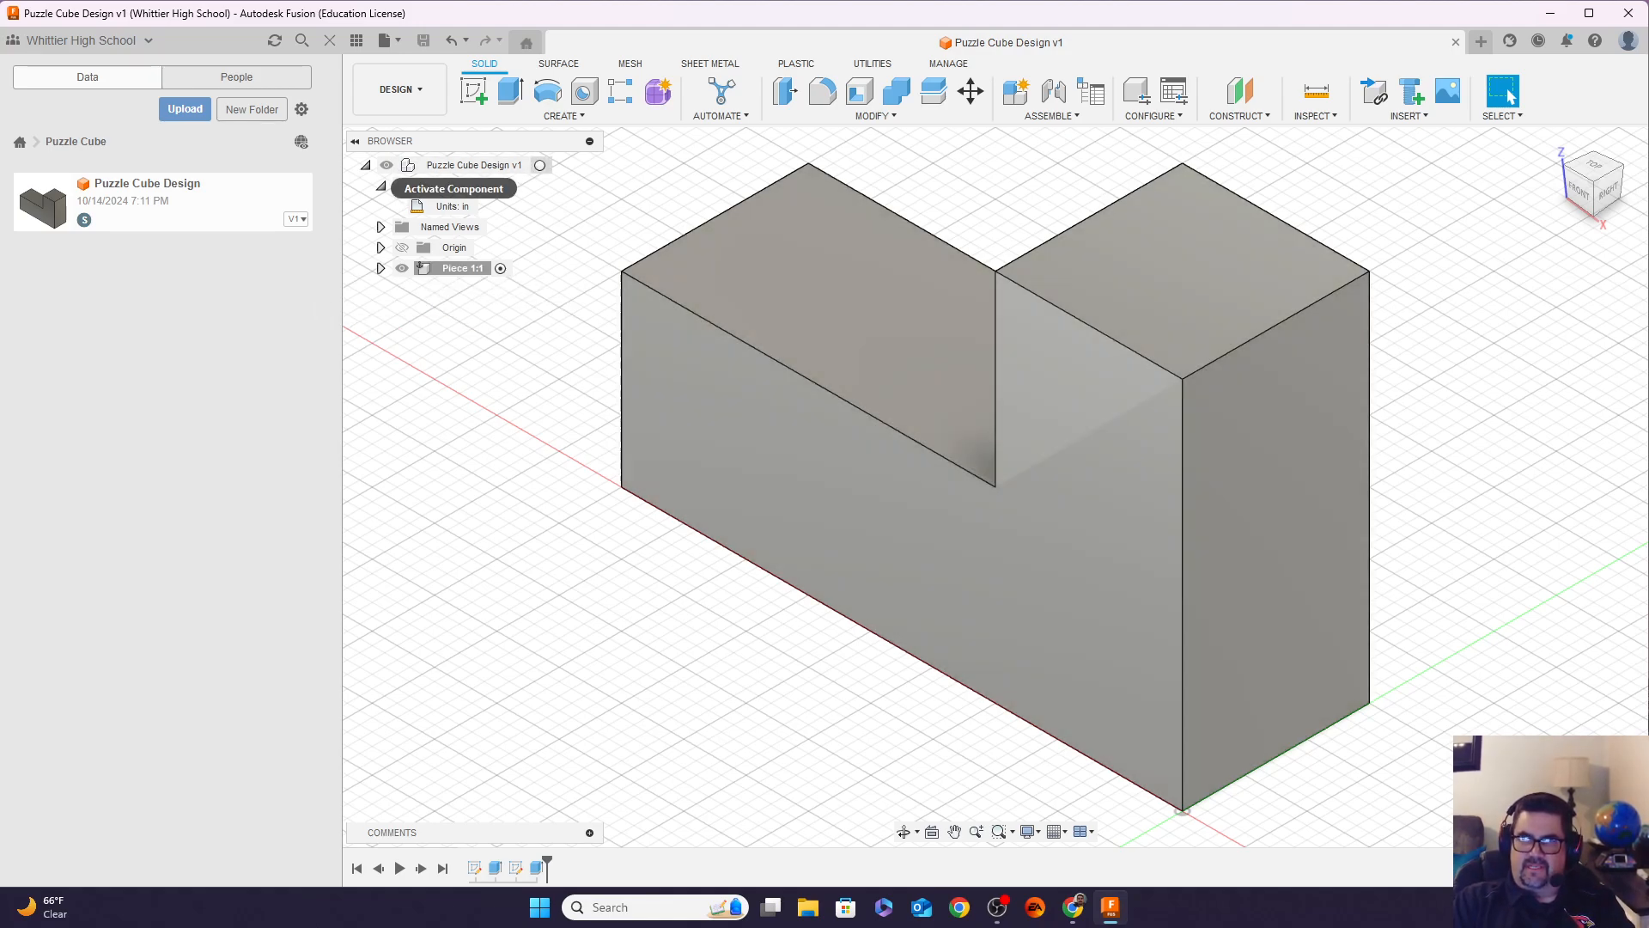
Activate the top-level design and create an internal standard component named Piece 2 under it
click(468, 165)
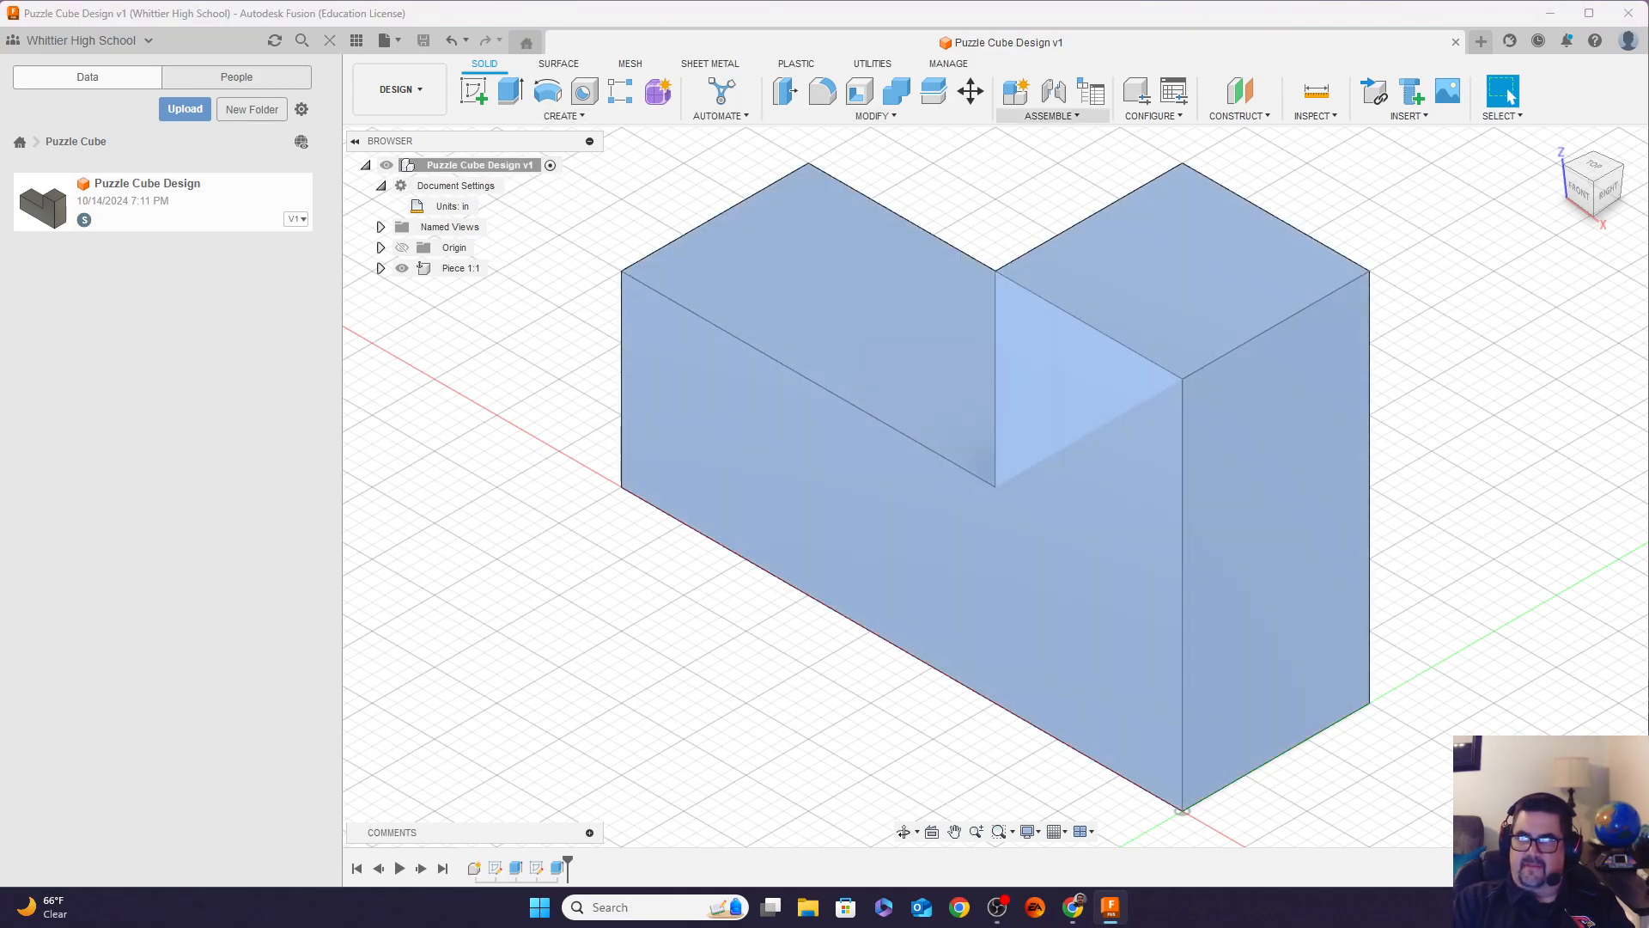
click(1051, 115)
click(1053, 136)
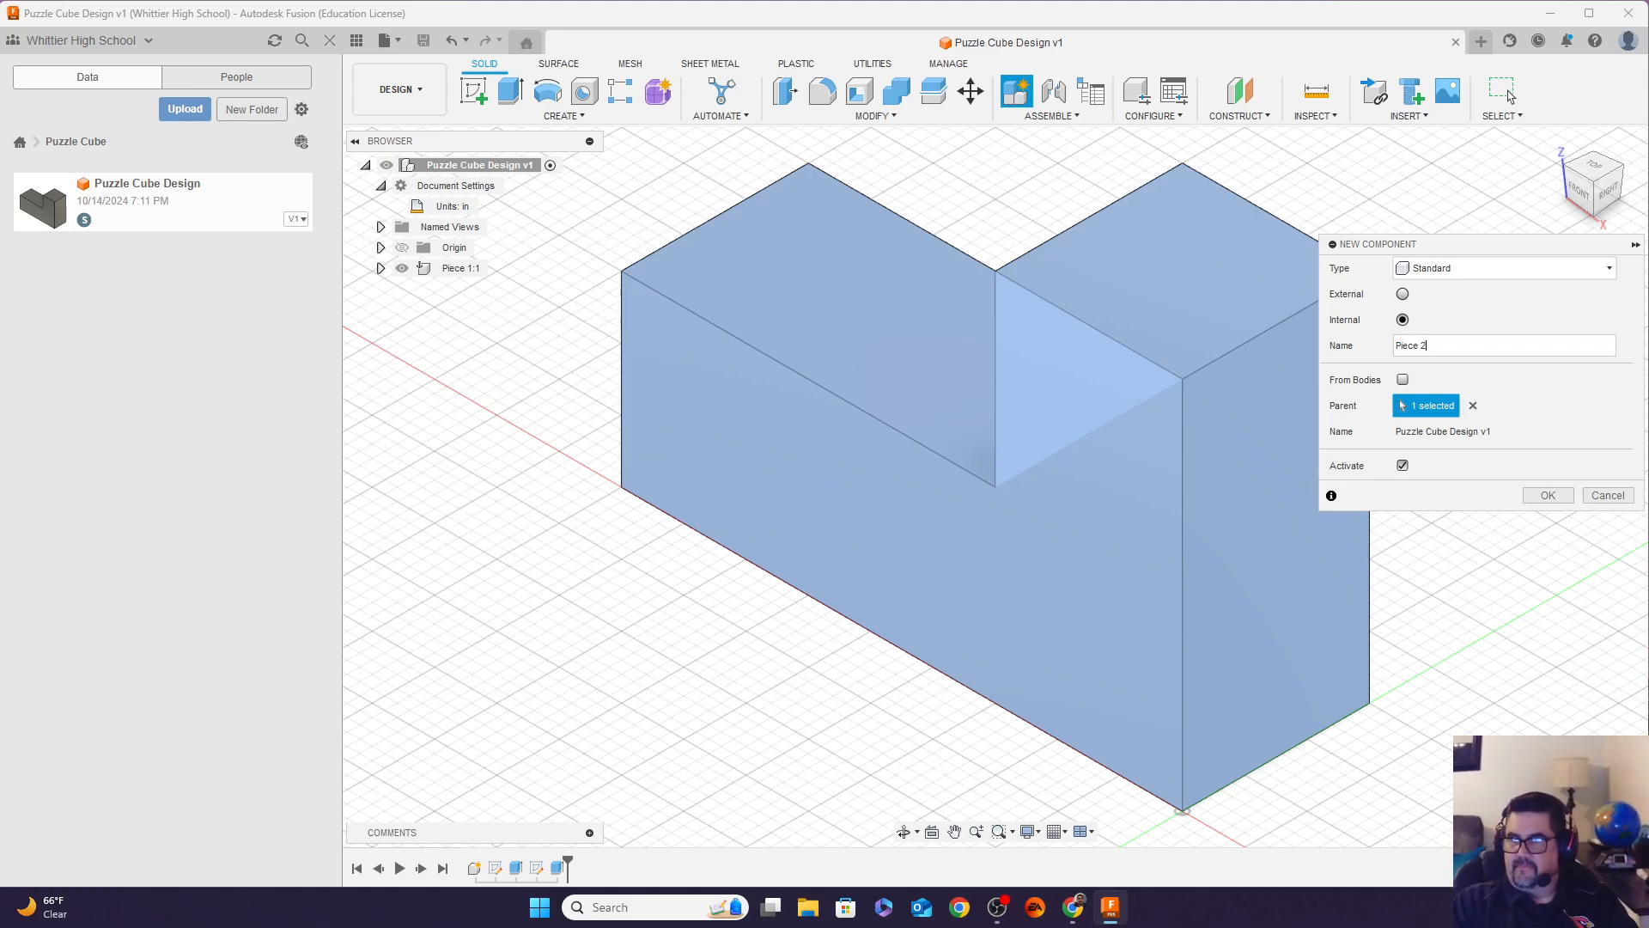
key(Return)
Start a sketch on Piece 1's front face and draw a rectangle about 1.5 by 0.79 in over its lower arm
scroll(1436, 268, down, 1)
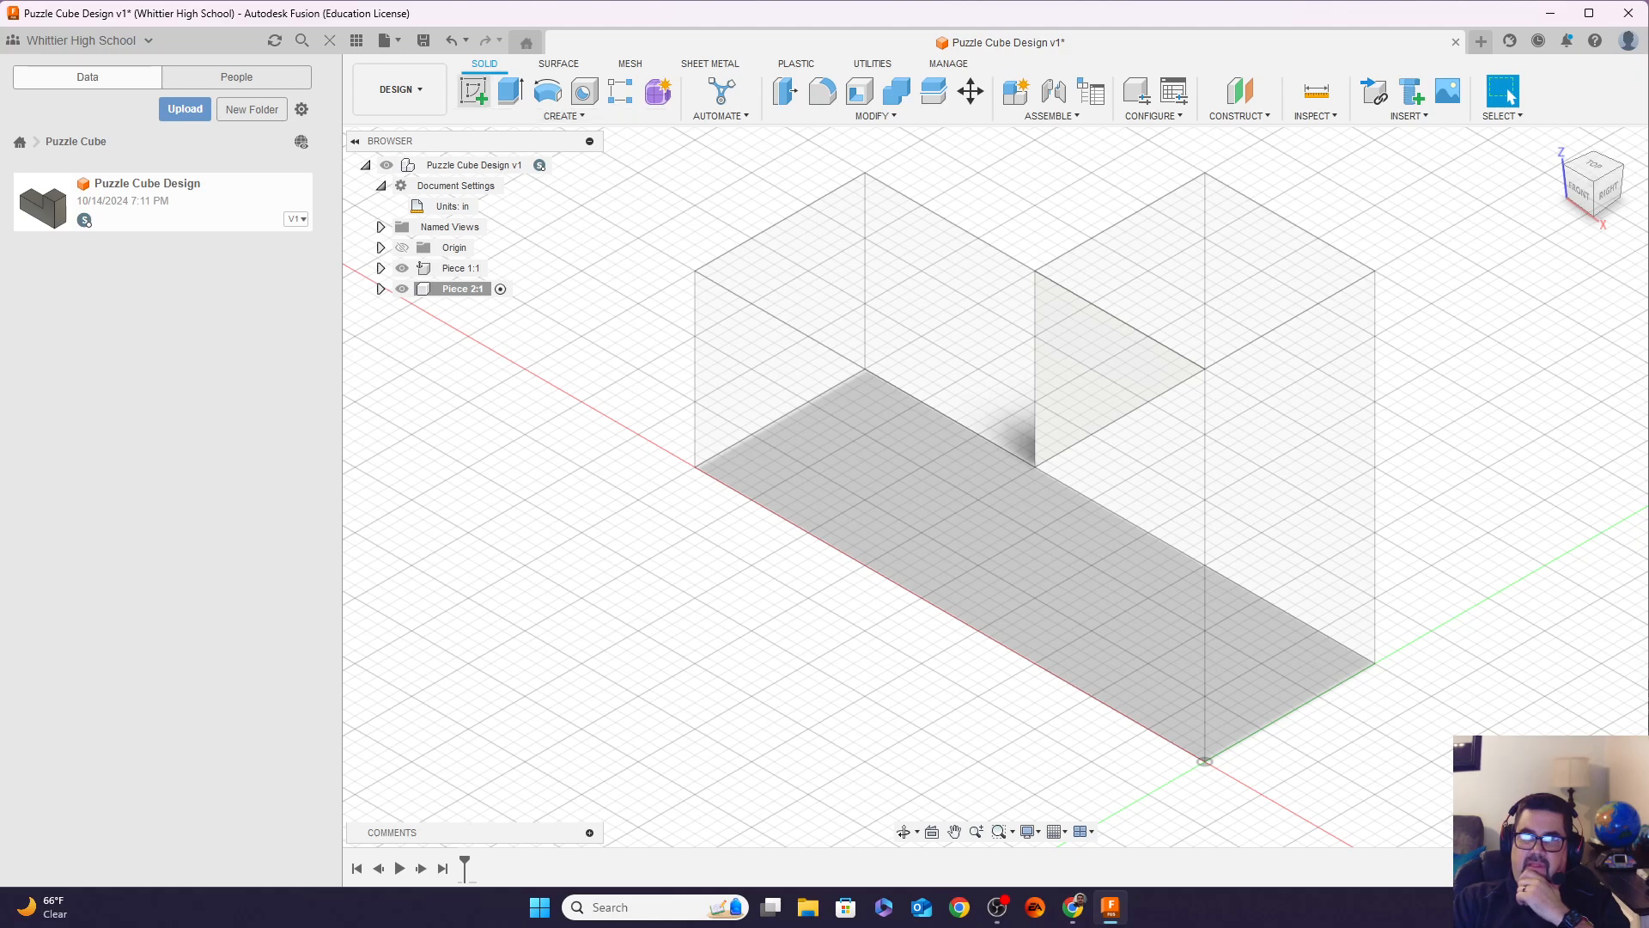
click(474, 90)
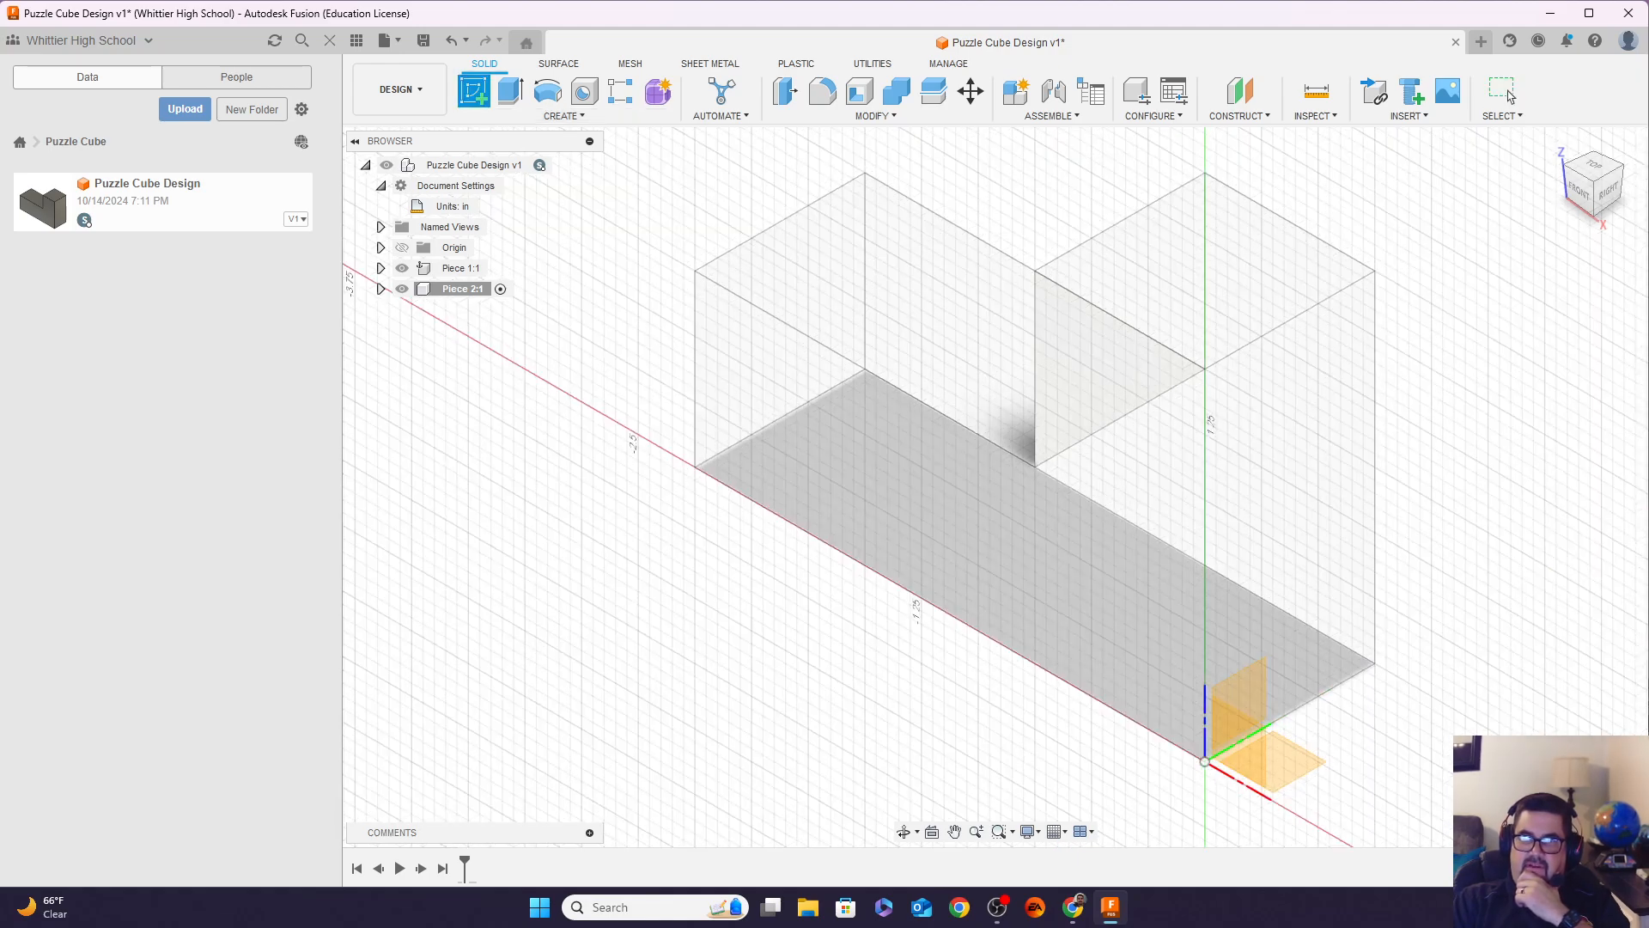
click(812, 406)
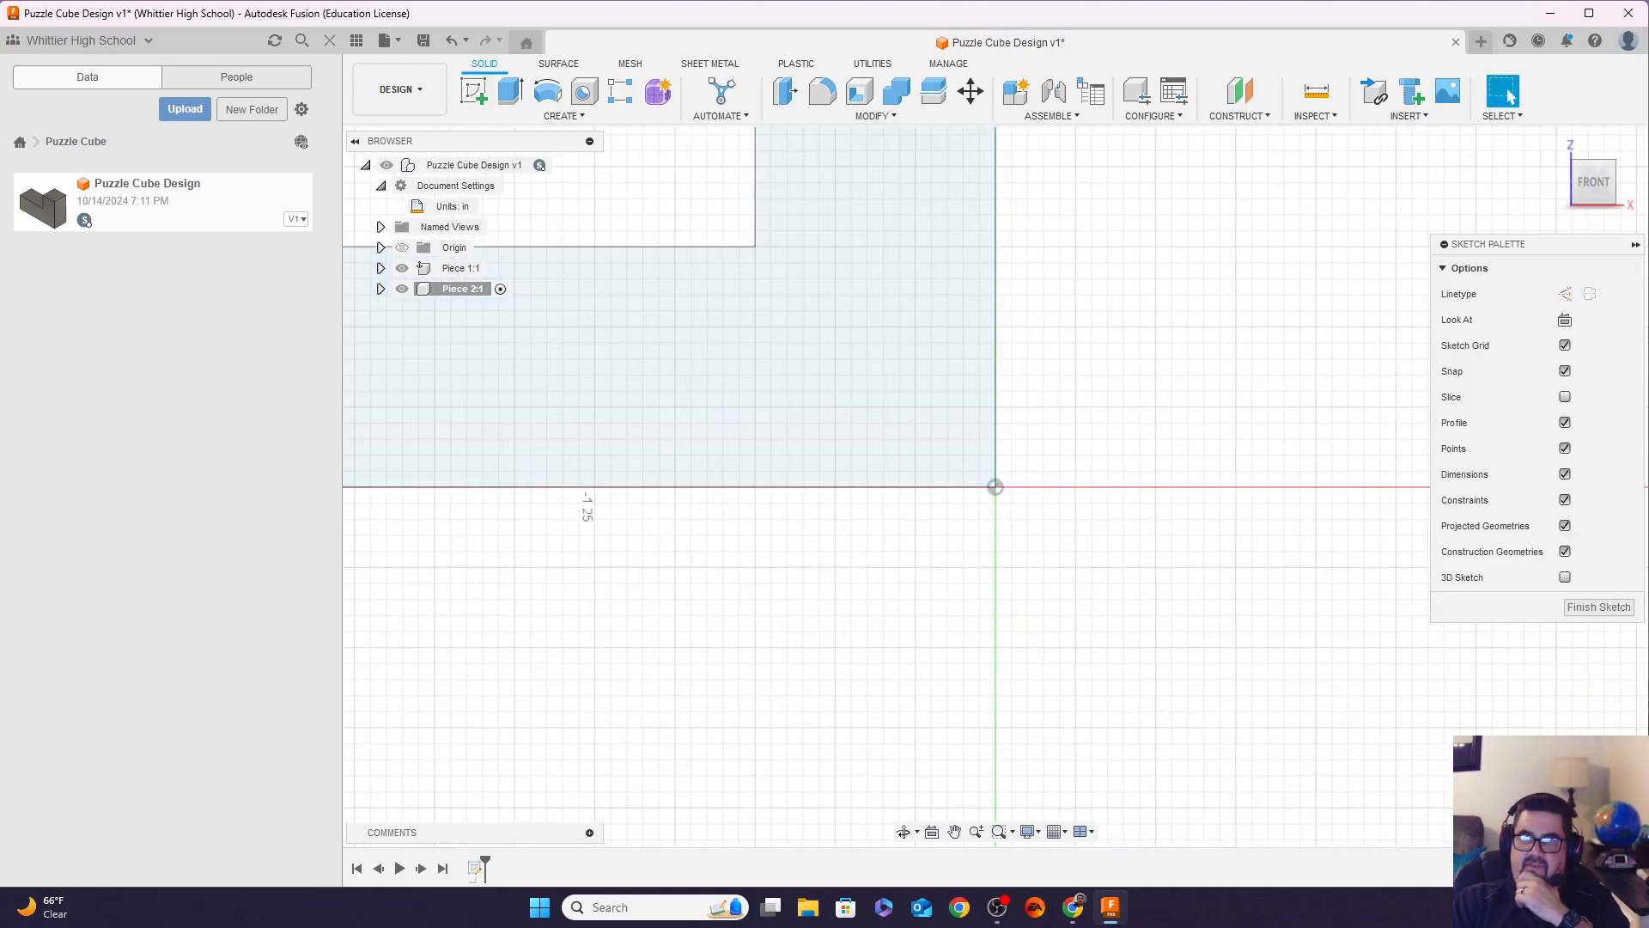
scroll(812, 407, down, 3)
middle_drag(812, 407, 932, 553)
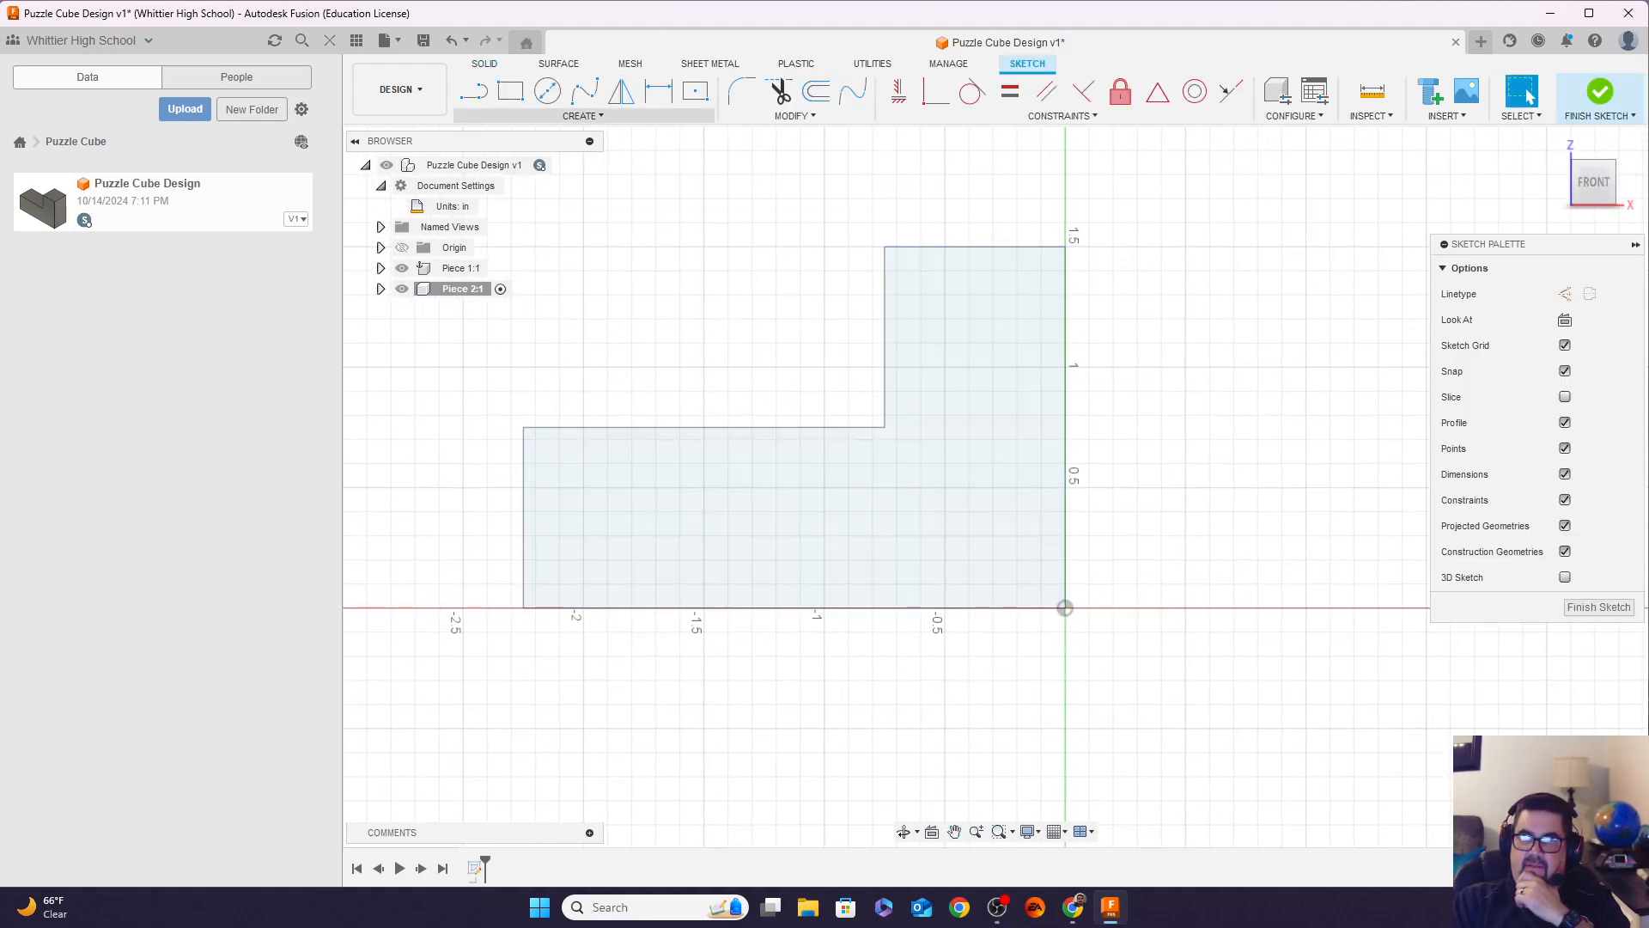
click(510, 90)
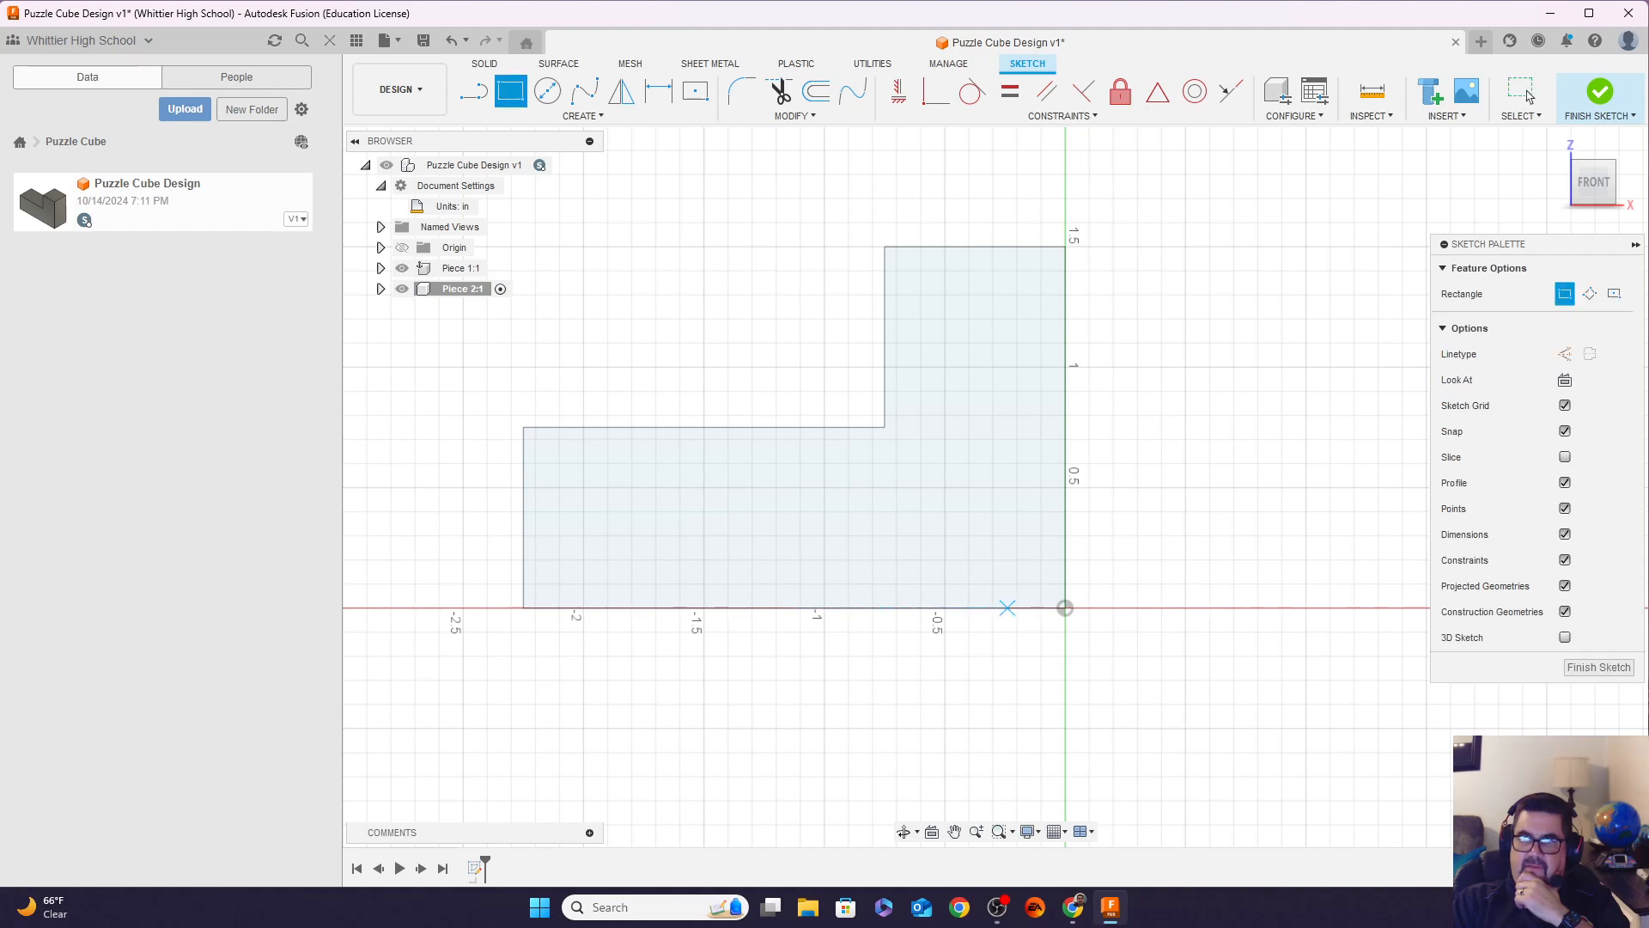
click(523, 427)
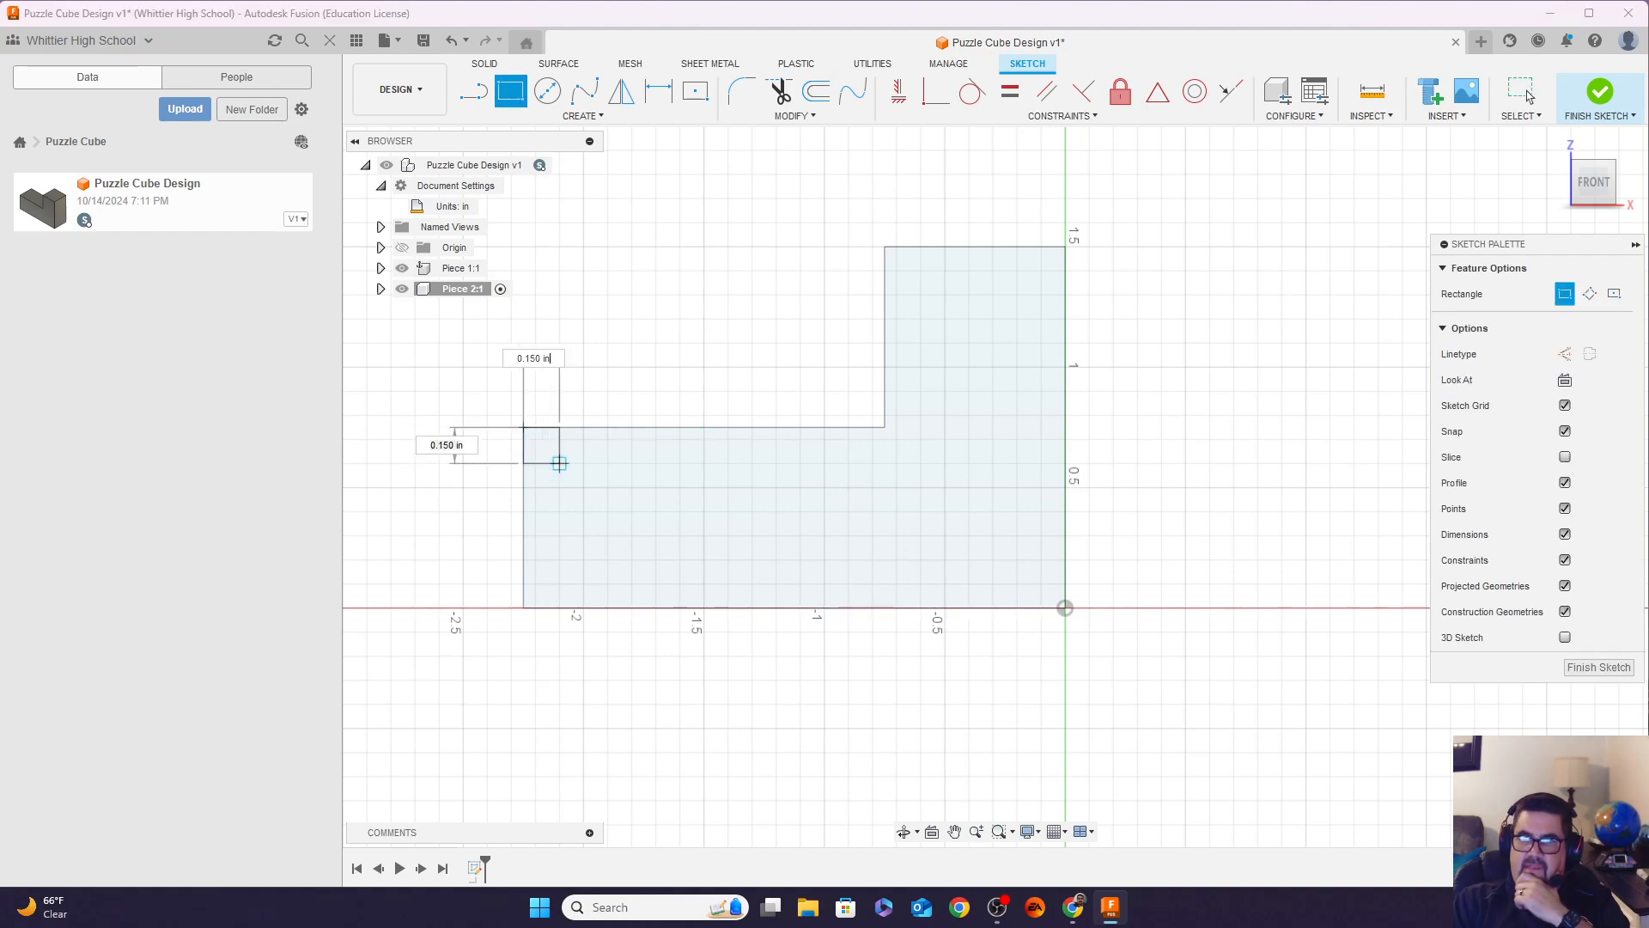
click(885, 616)
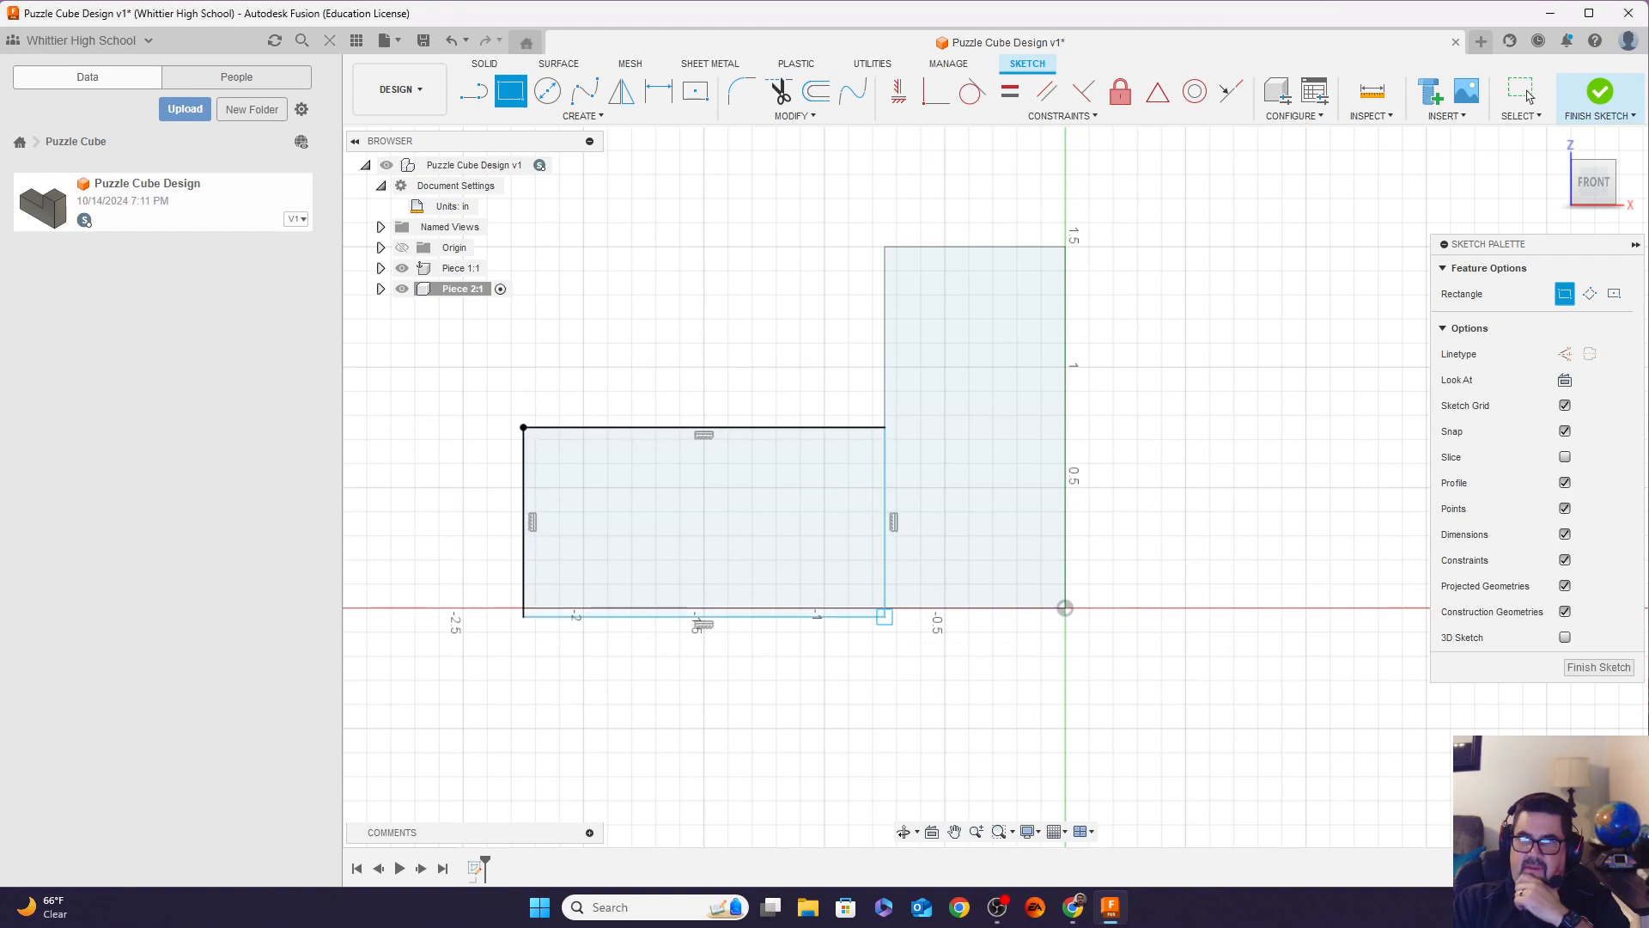
Dimension the rectangle's lower edge and set its width to 1.5 in
click(658, 90)
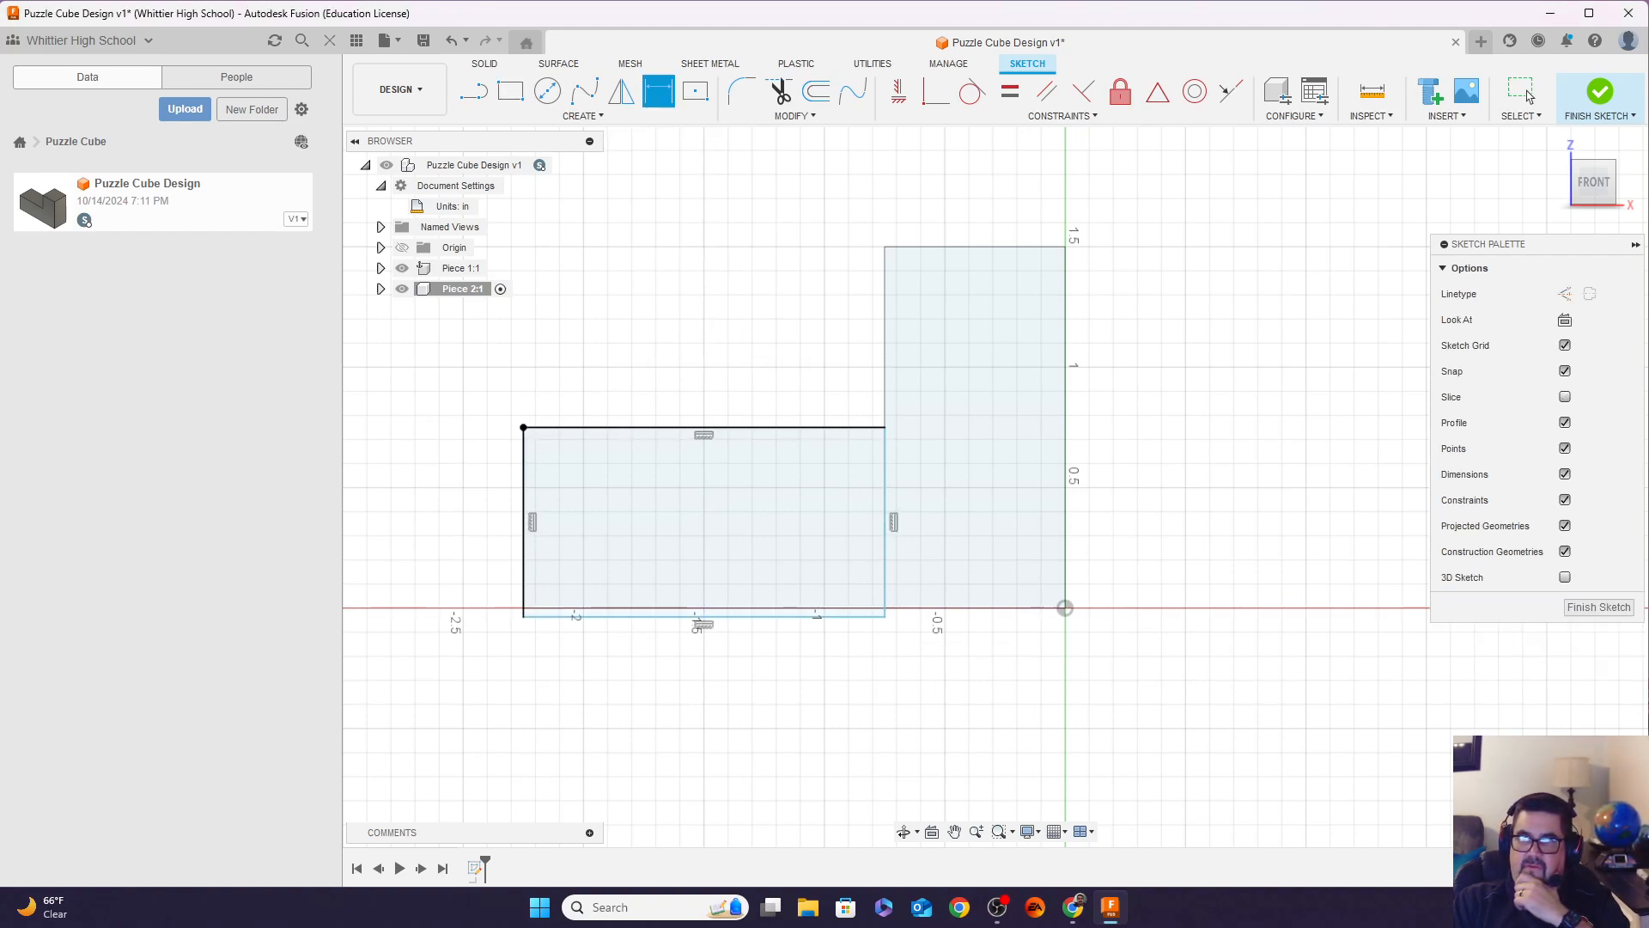
click(697, 616)
click(704, 690)
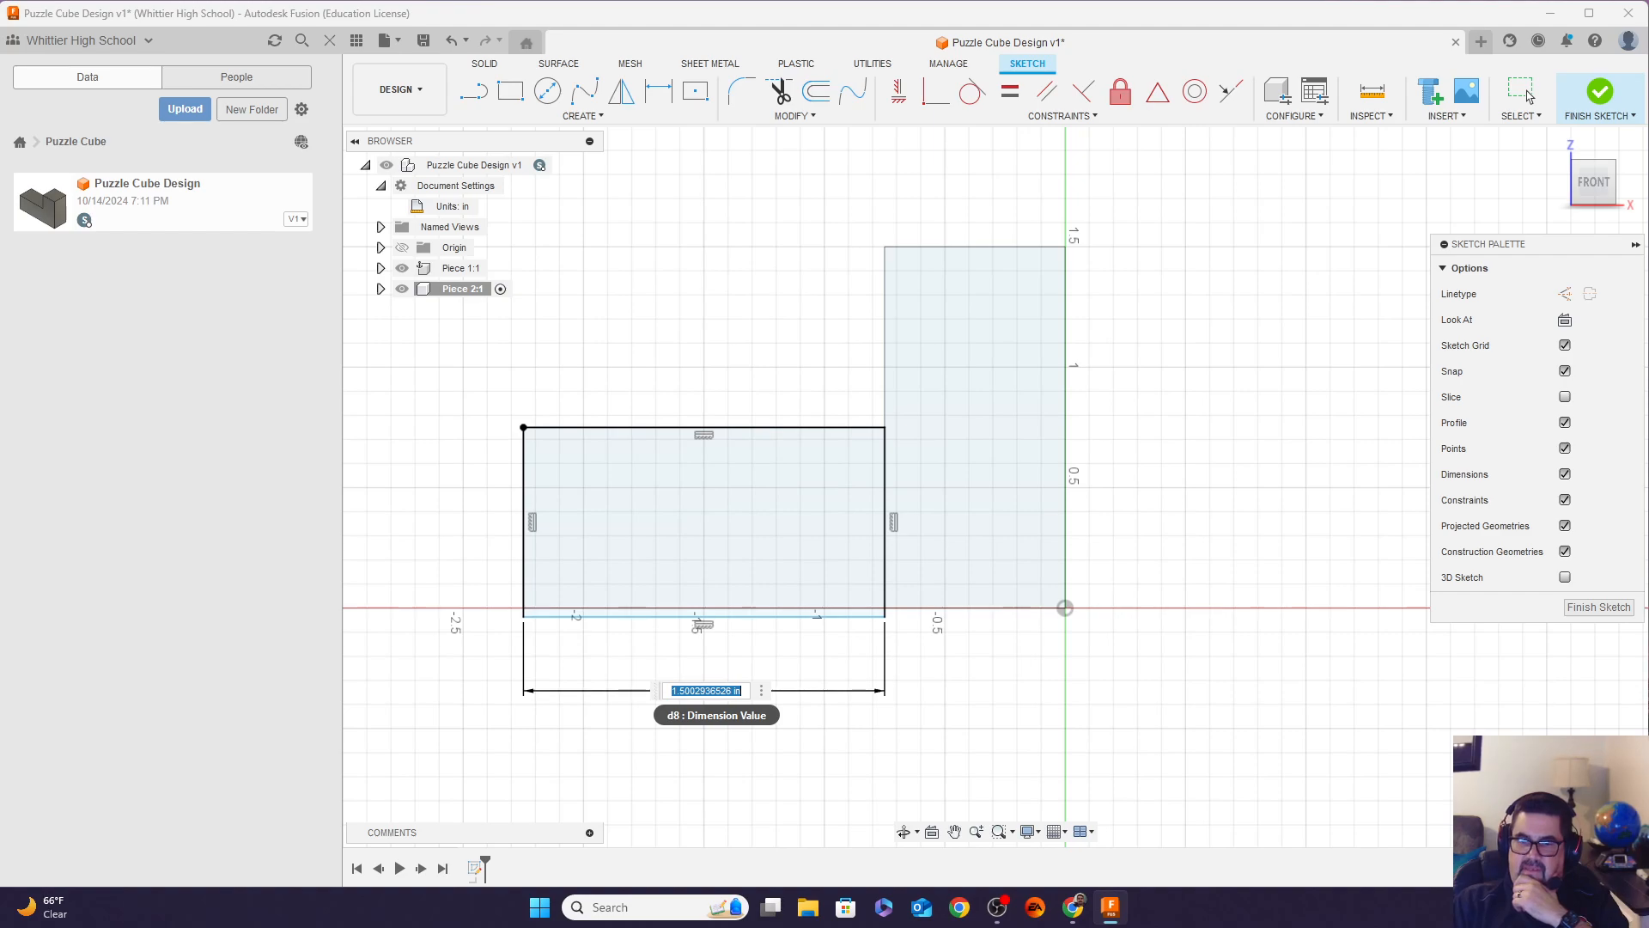
text(0.753)
key(Return)
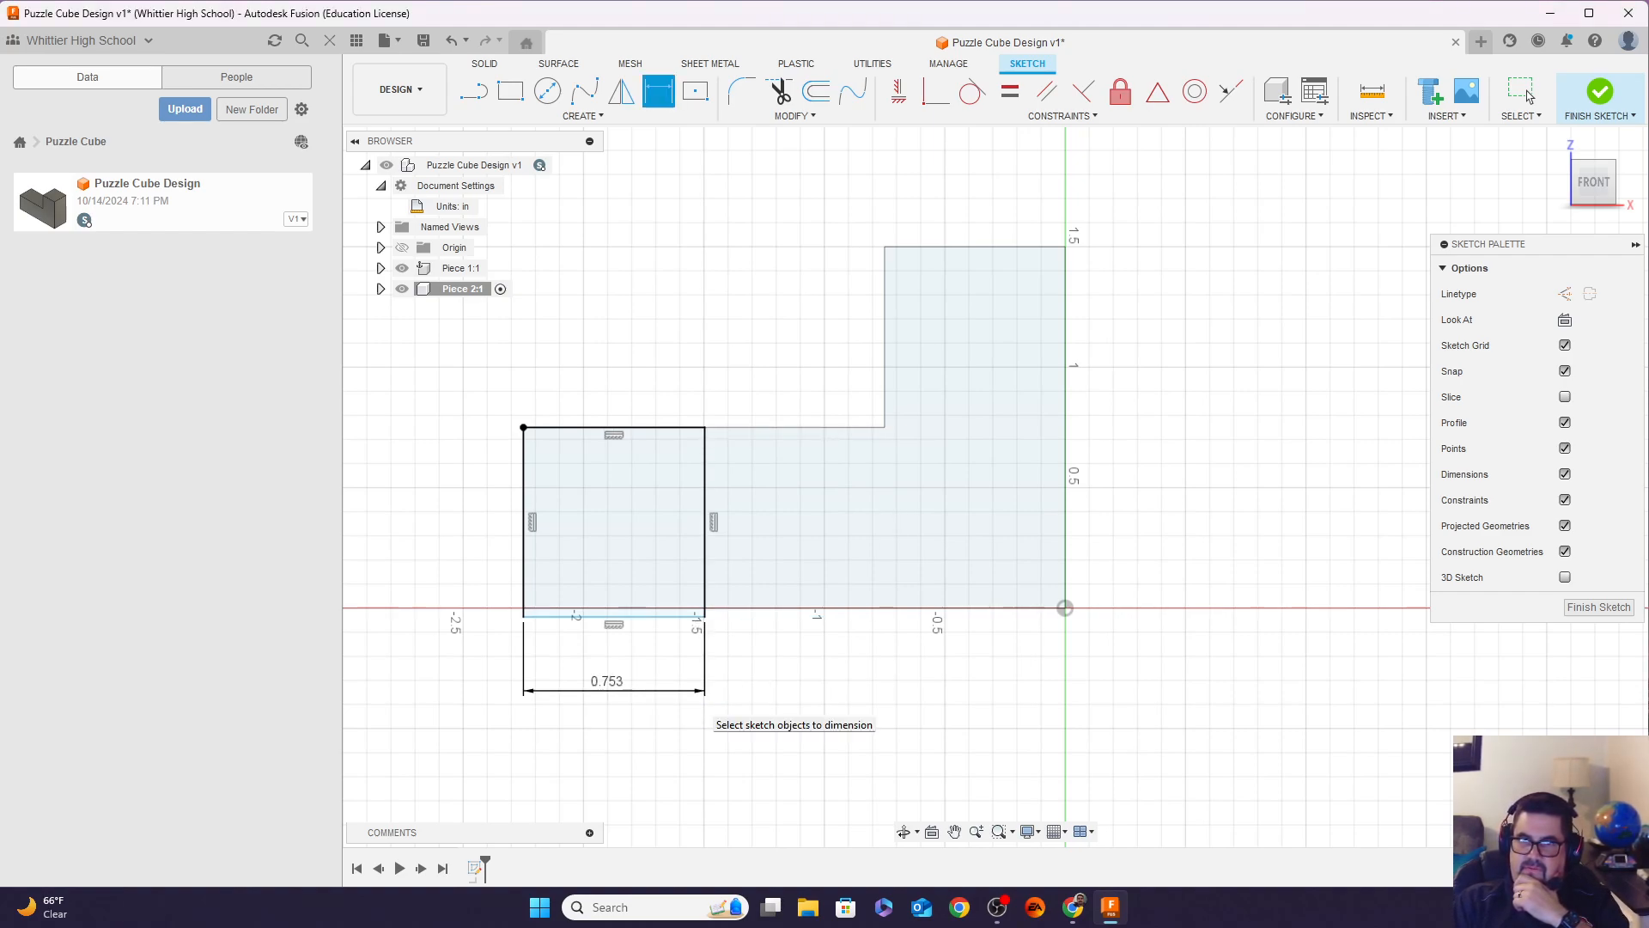
double_click(606, 682)
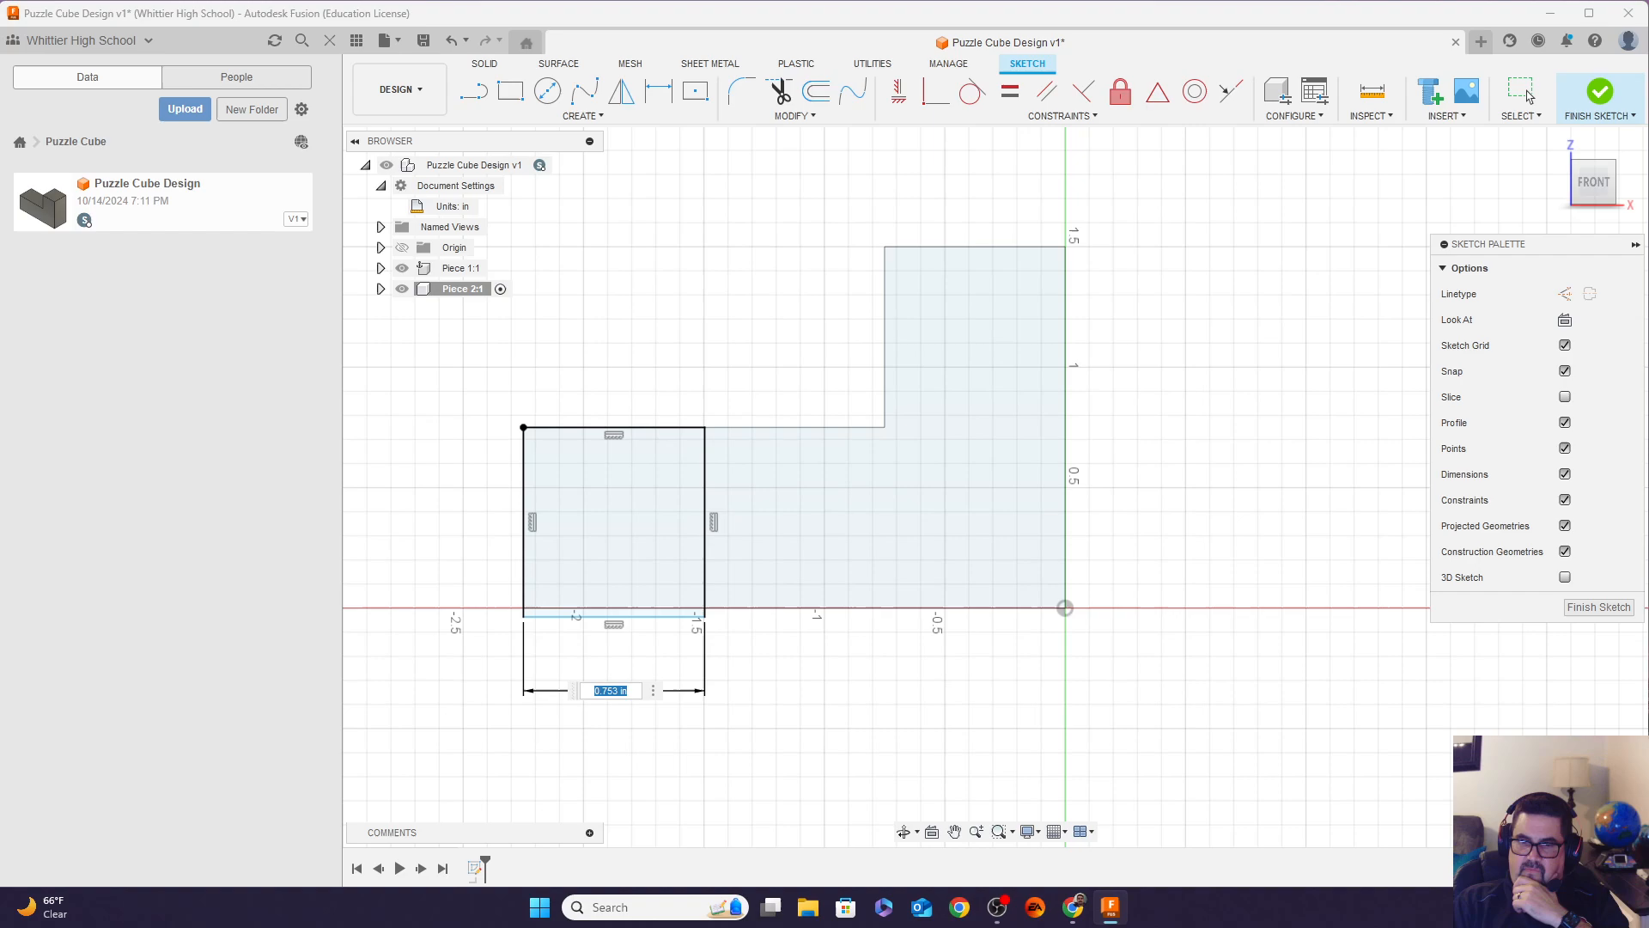
text(1.5)
key(Return)
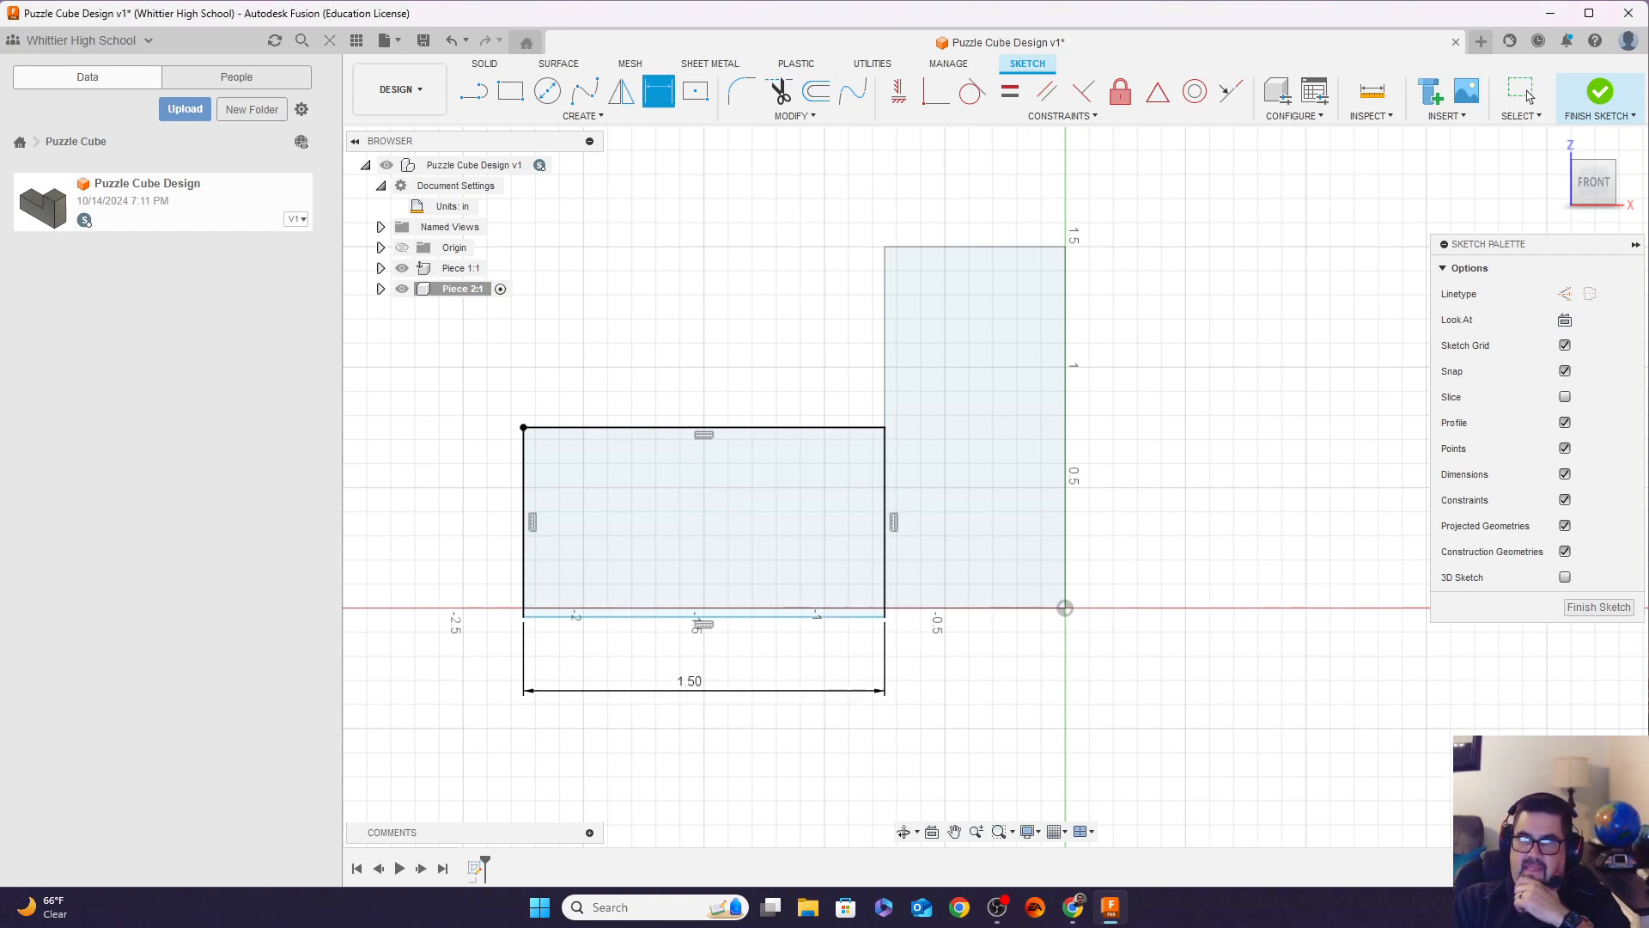
Dimension the rectangle's height at 0.75 in and finish the sketch
click(524, 515)
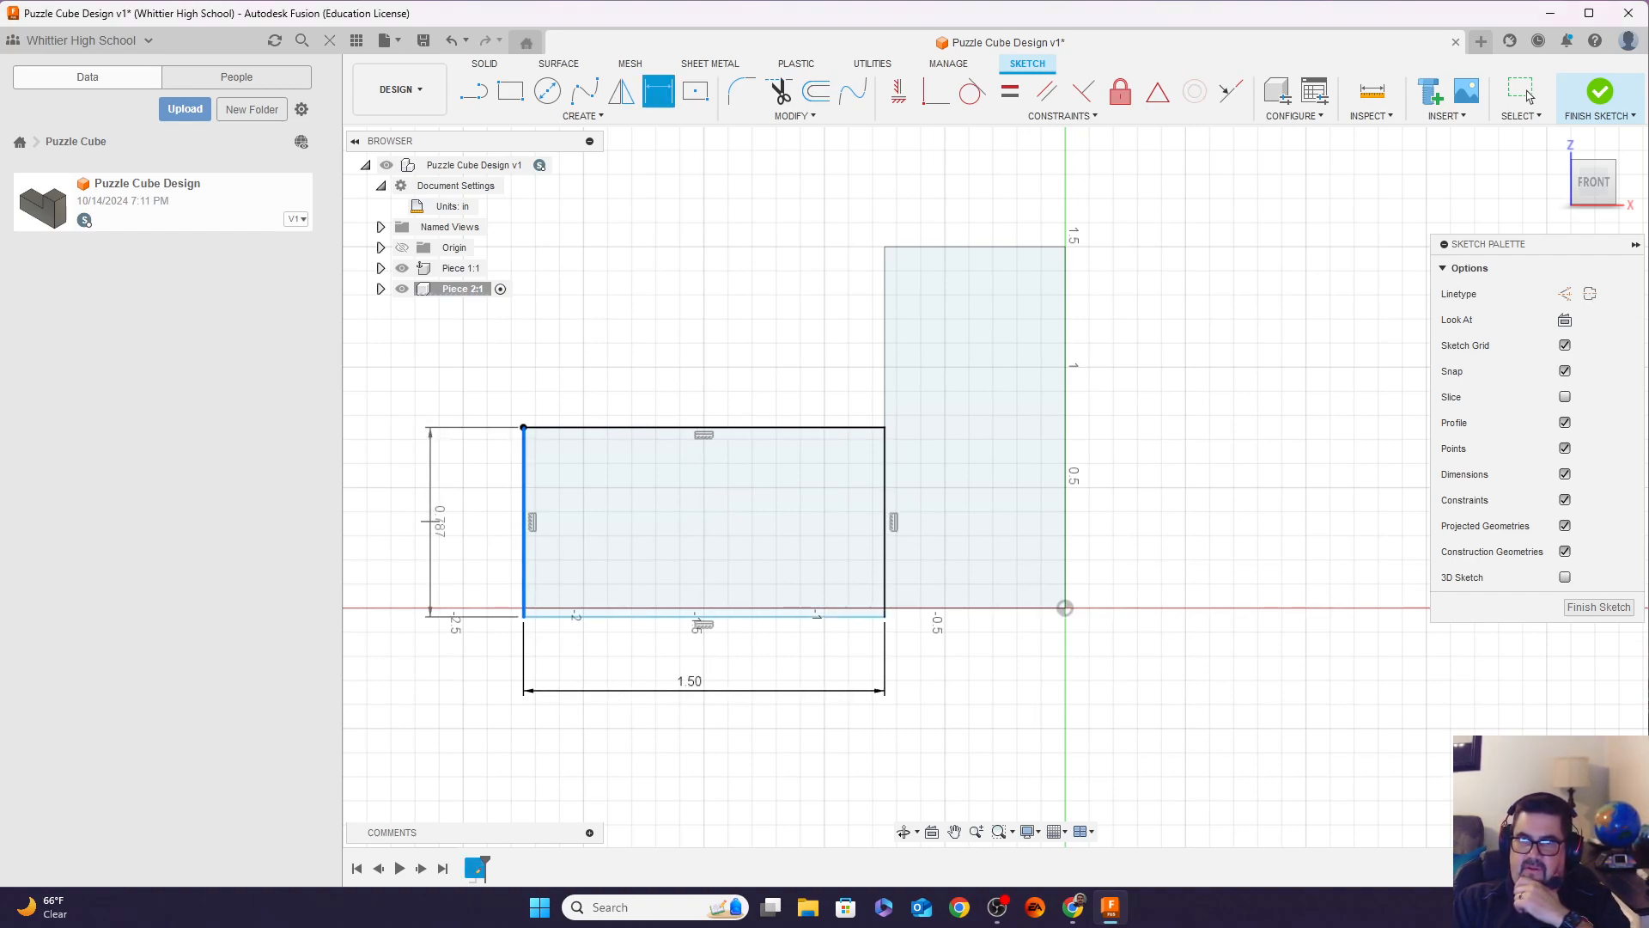
click(429, 522)
text(.75)
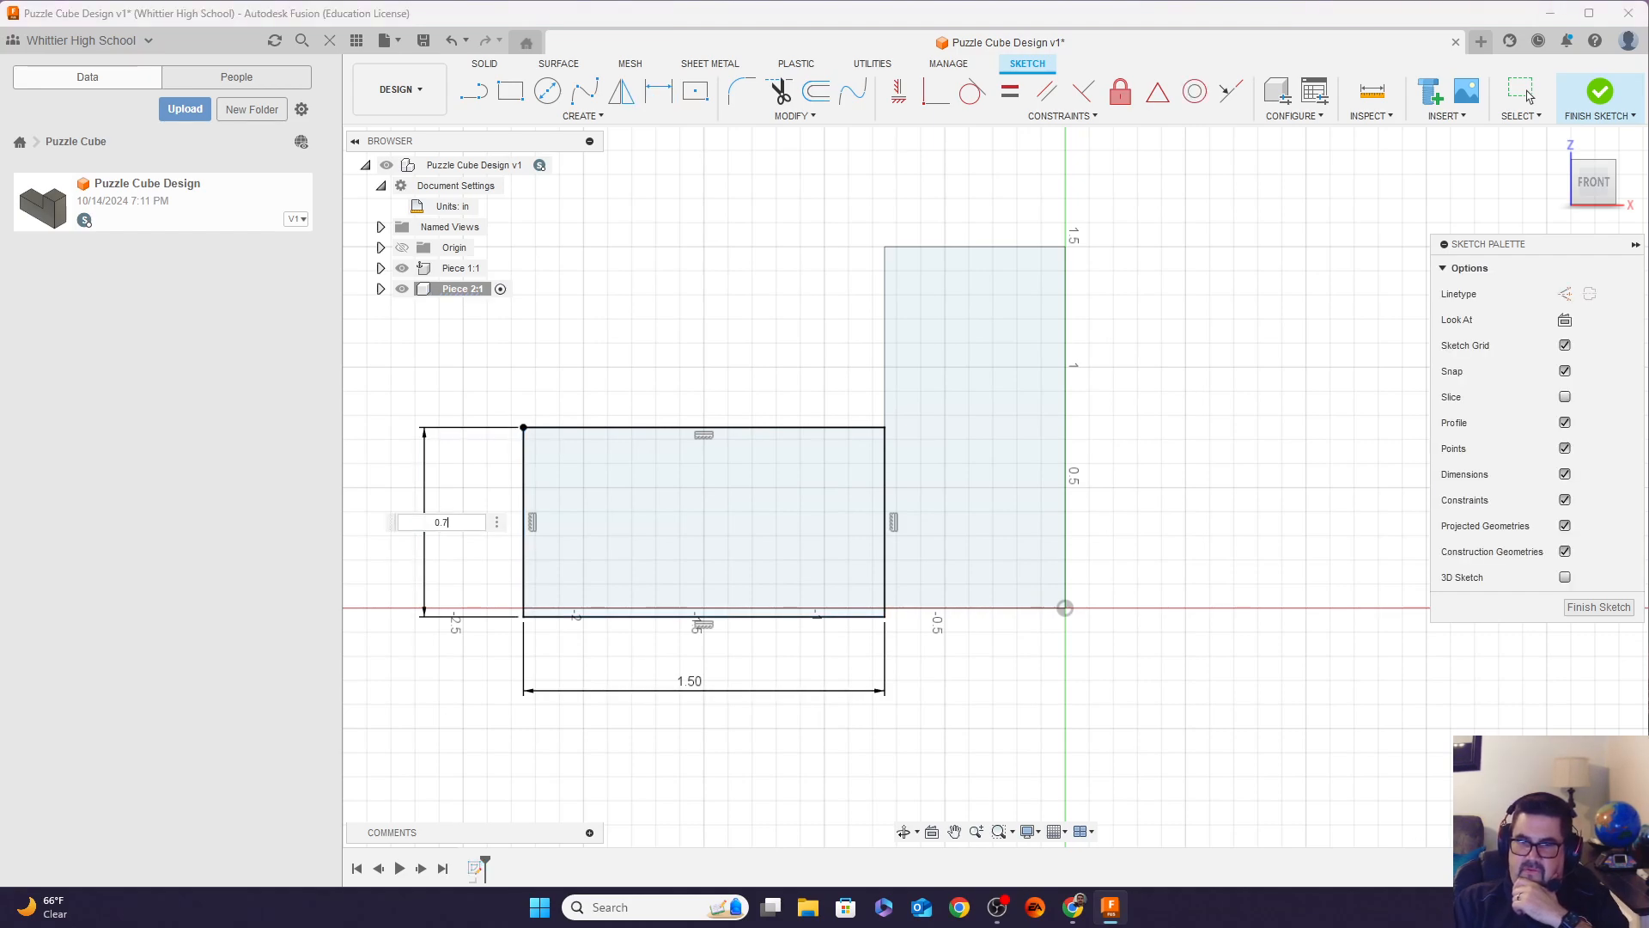
key(Return)
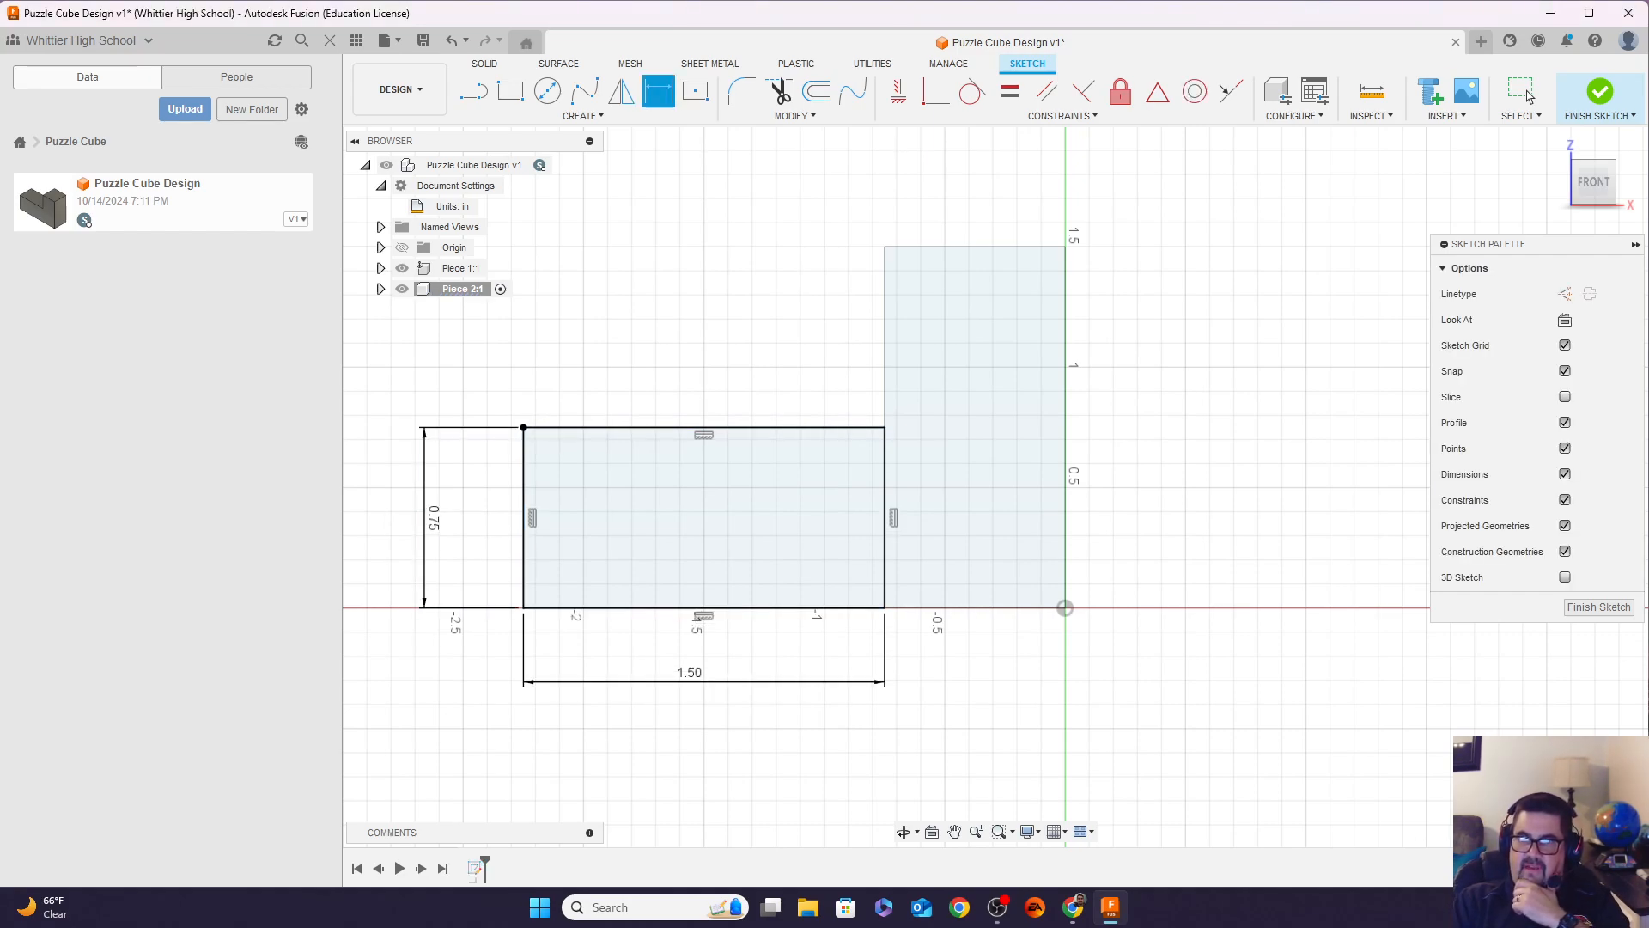
click(1599, 91)
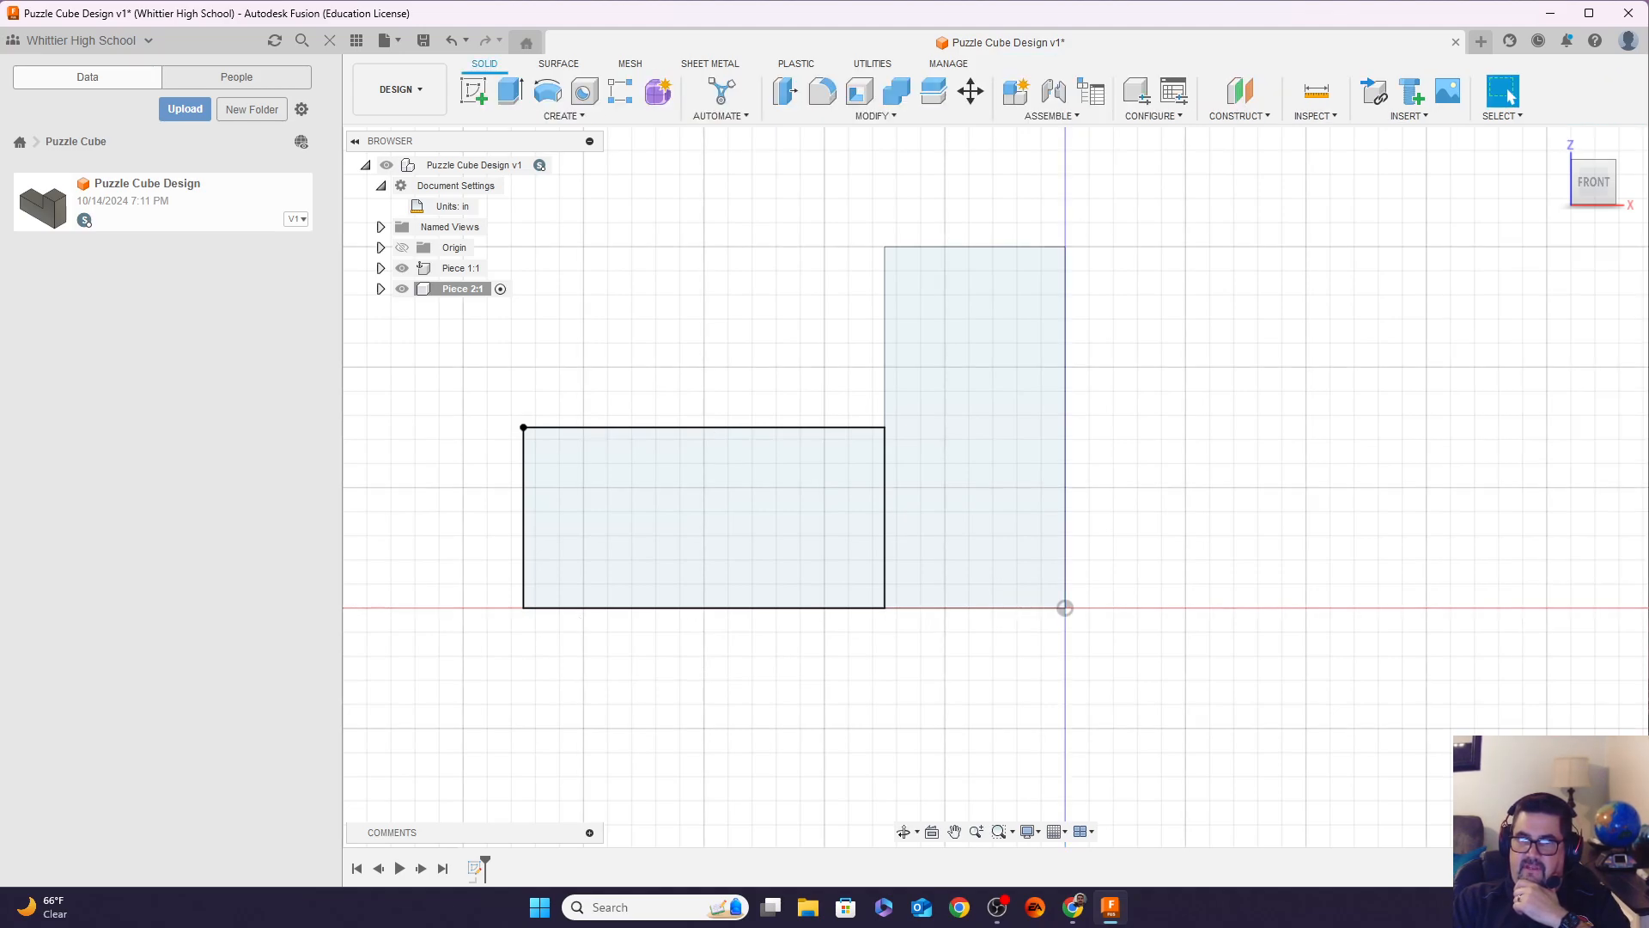
Extrude the 1.5 by 0.75 in rectangle 0.75 in outward from Piece 1's front face as a new body
click(1564, 147)
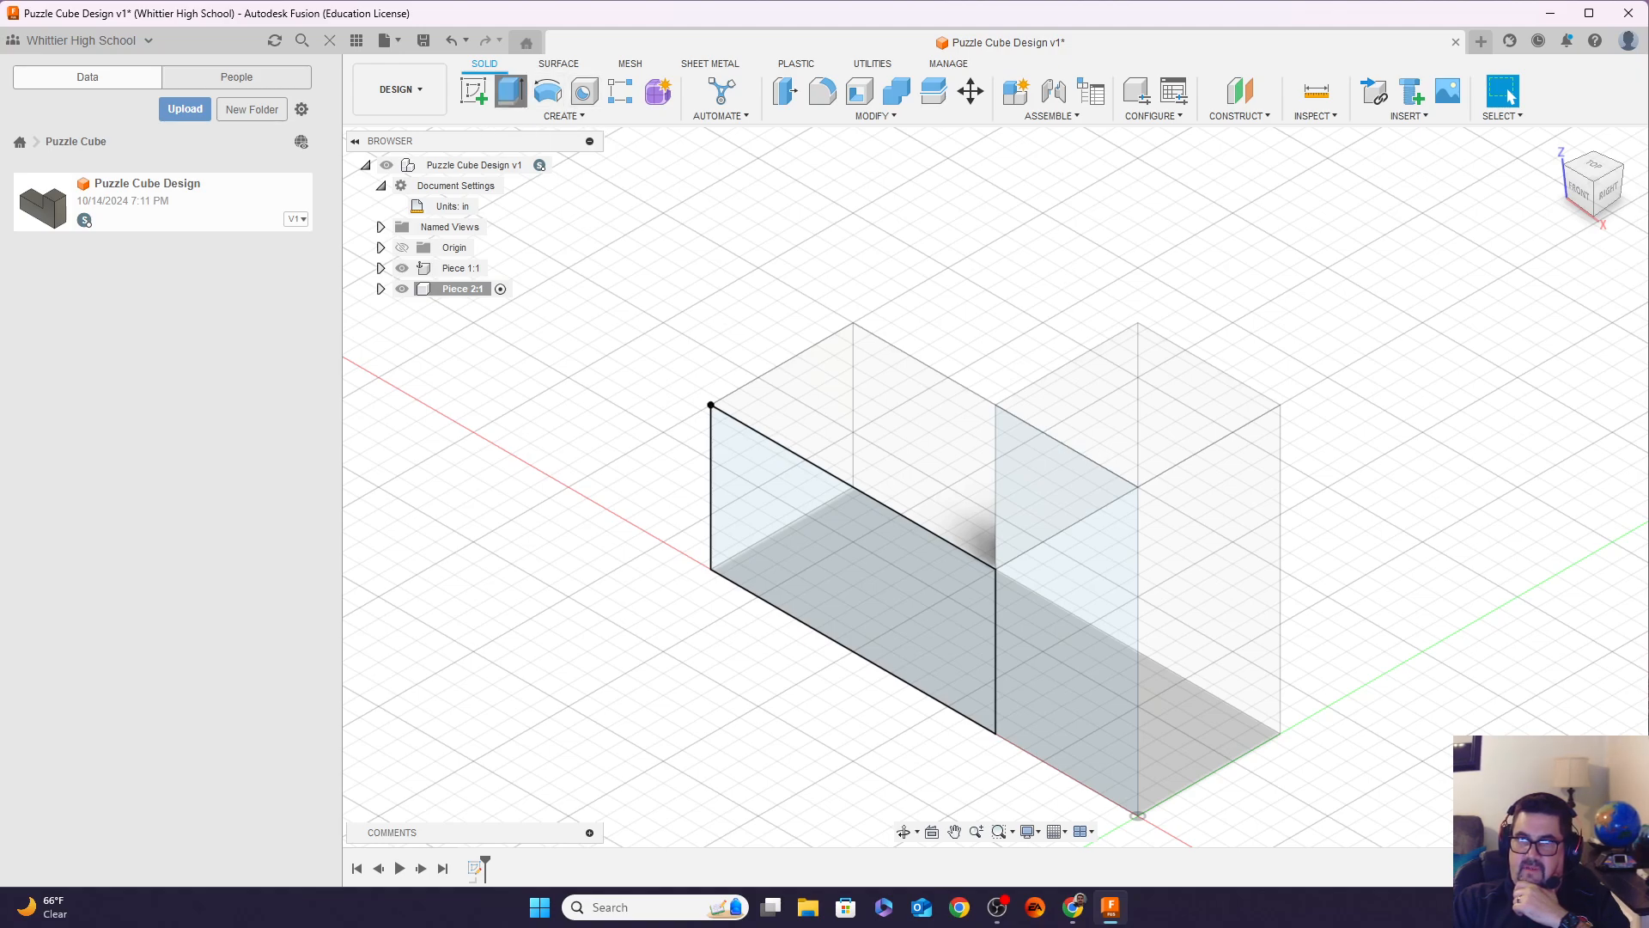
click(510, 90)
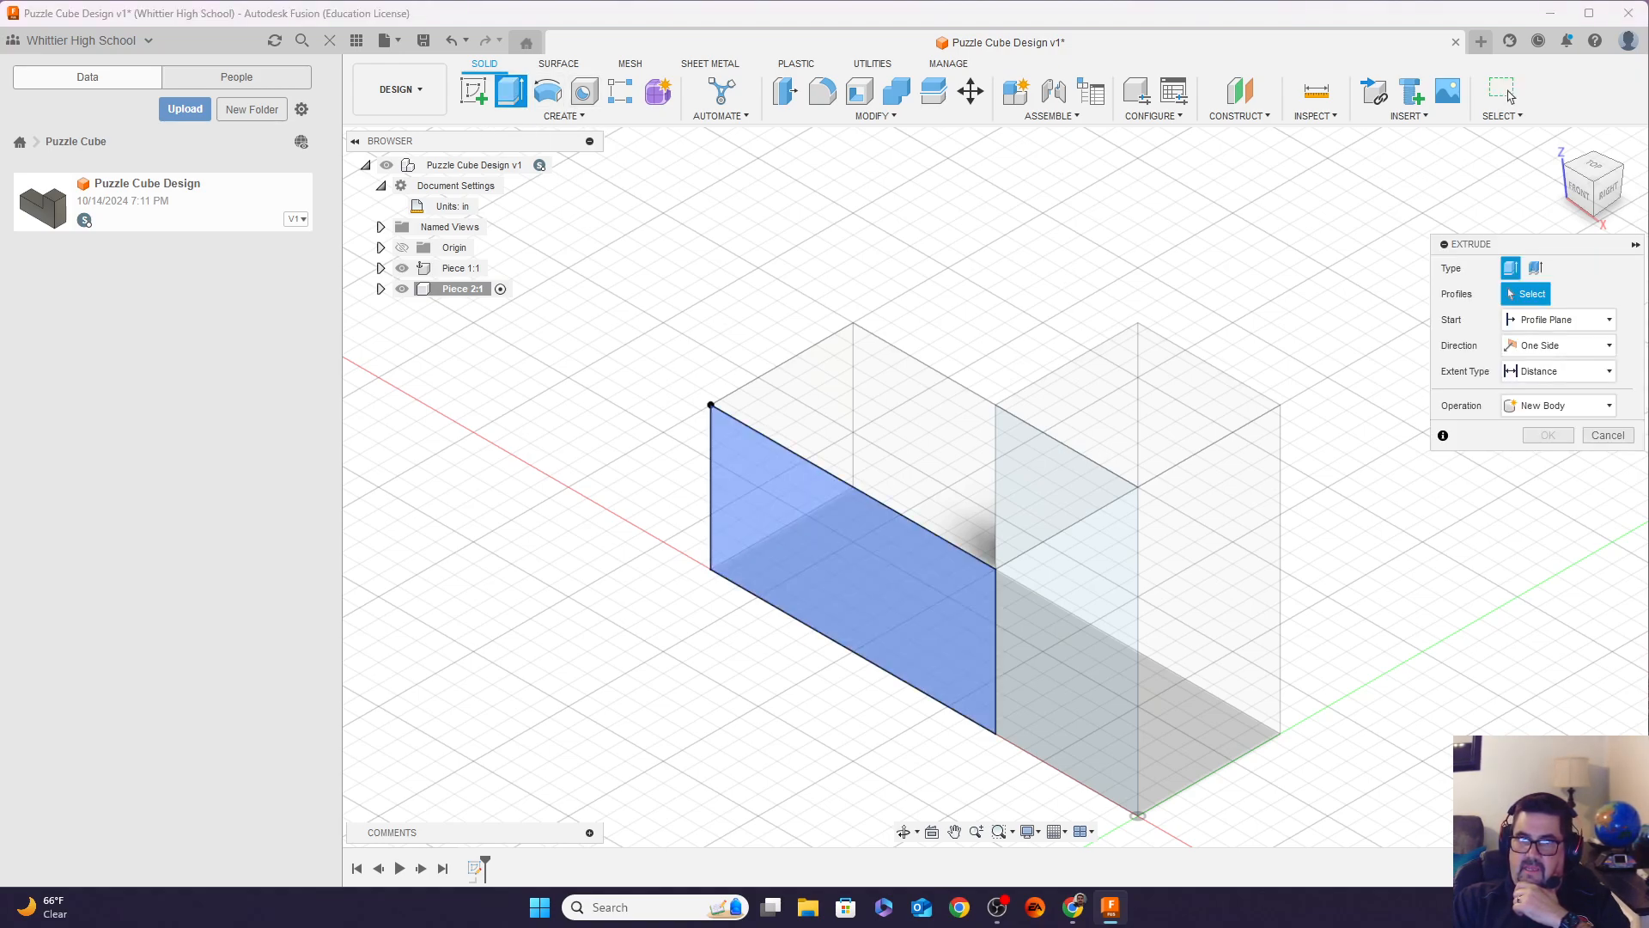
click(840, 578)
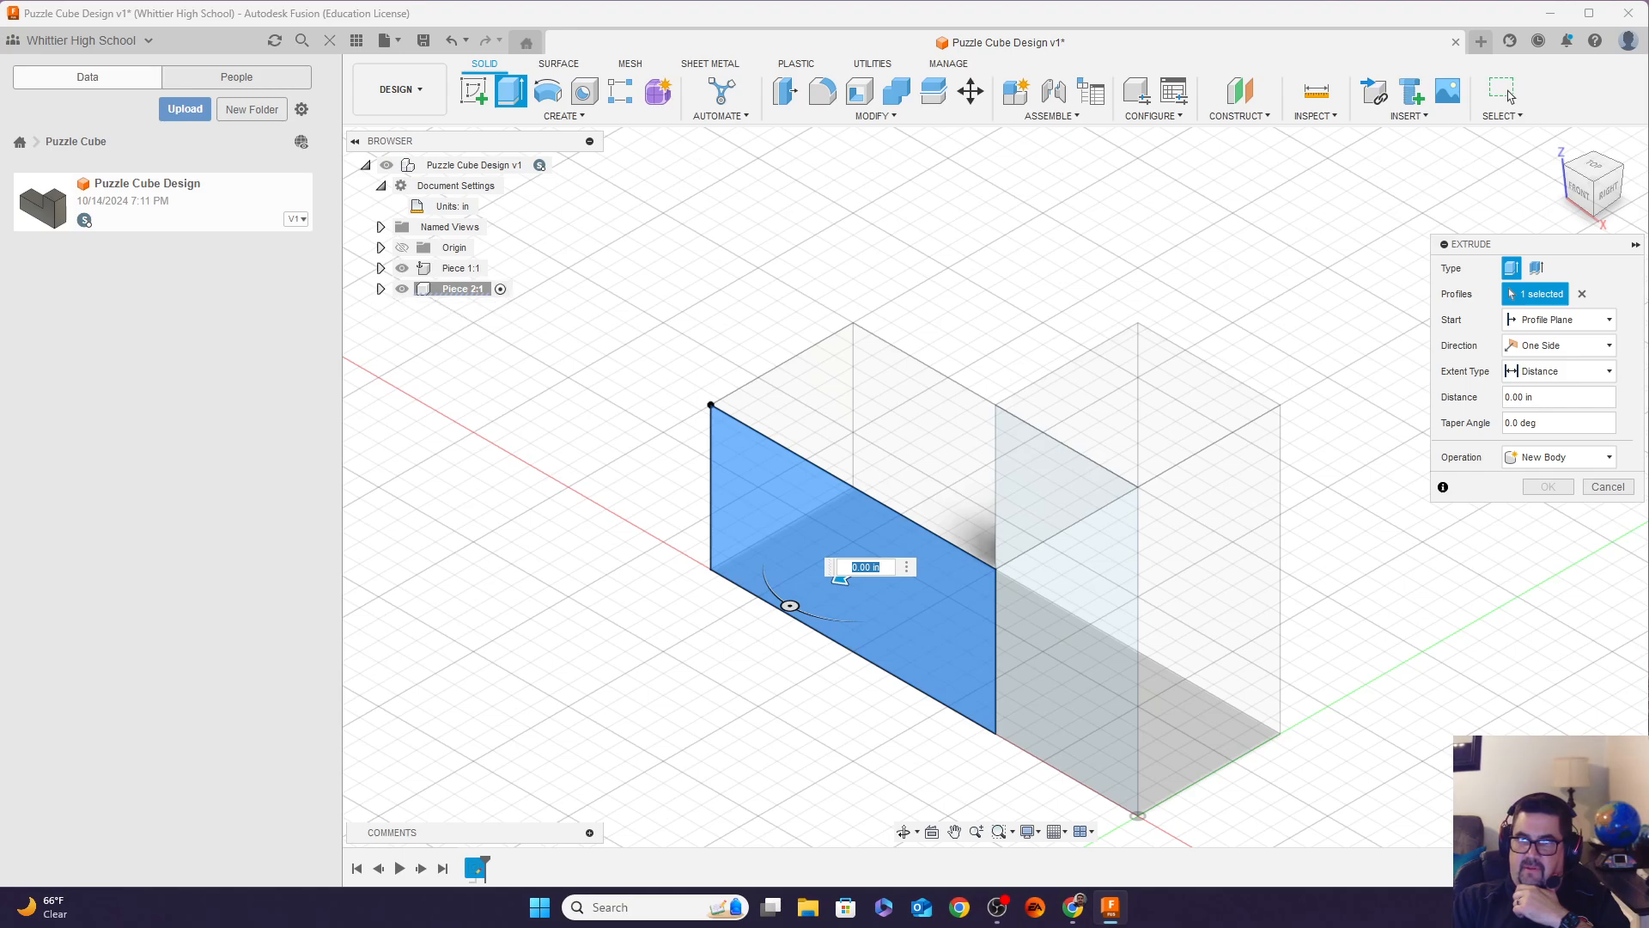
click(1559, 397)
text(0.75)
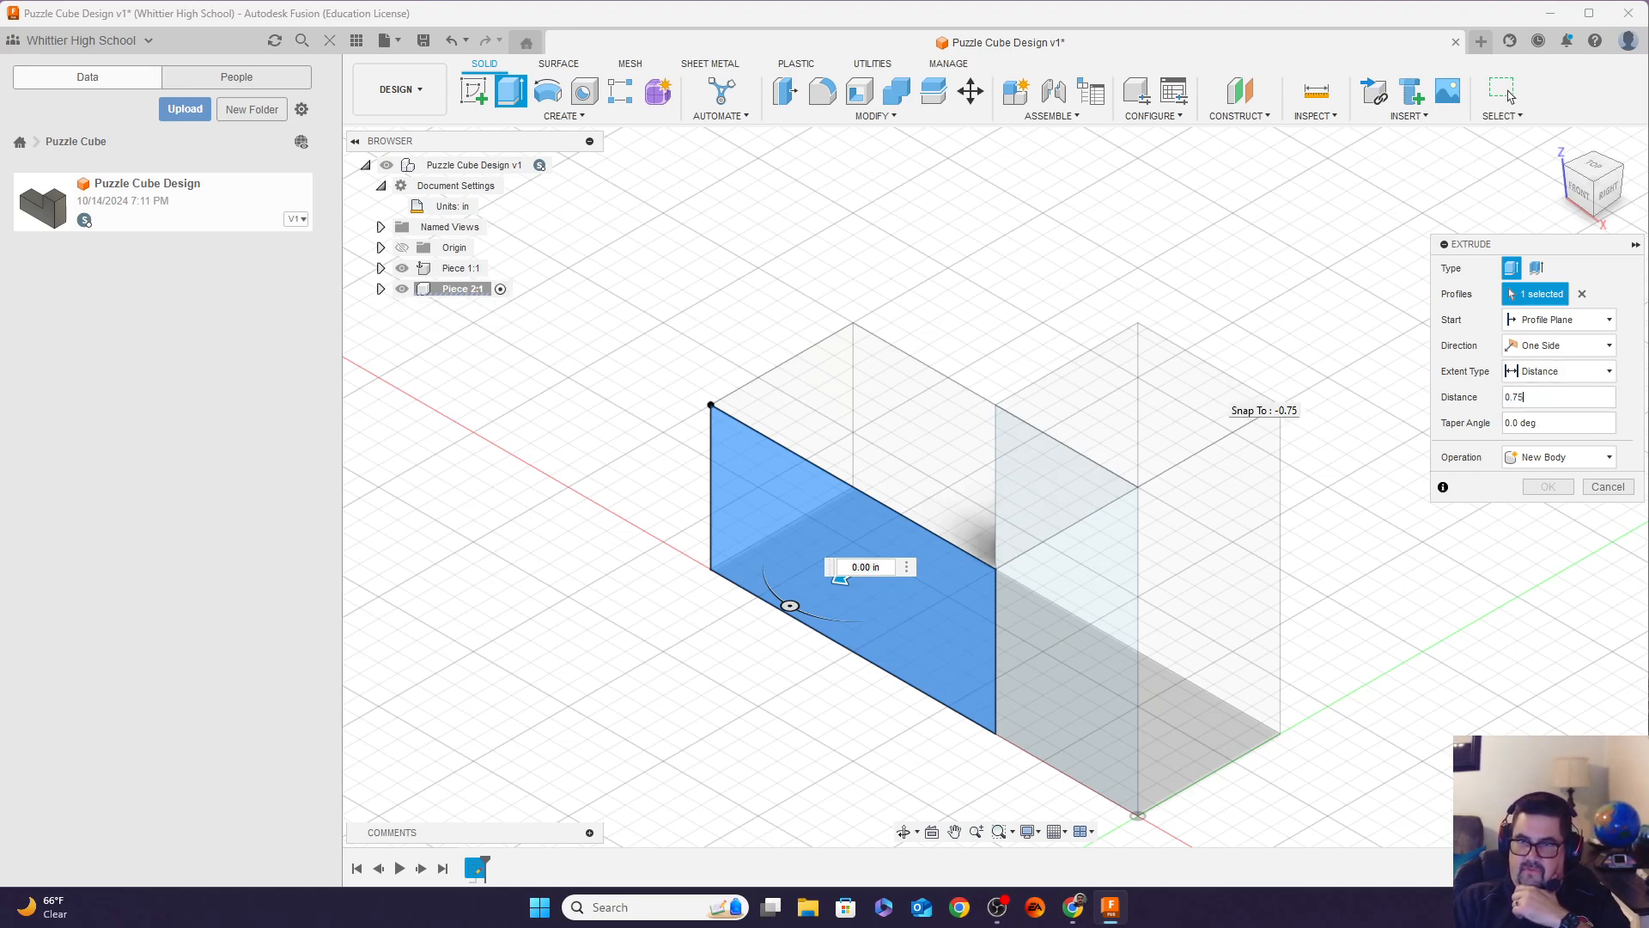
key(Return)
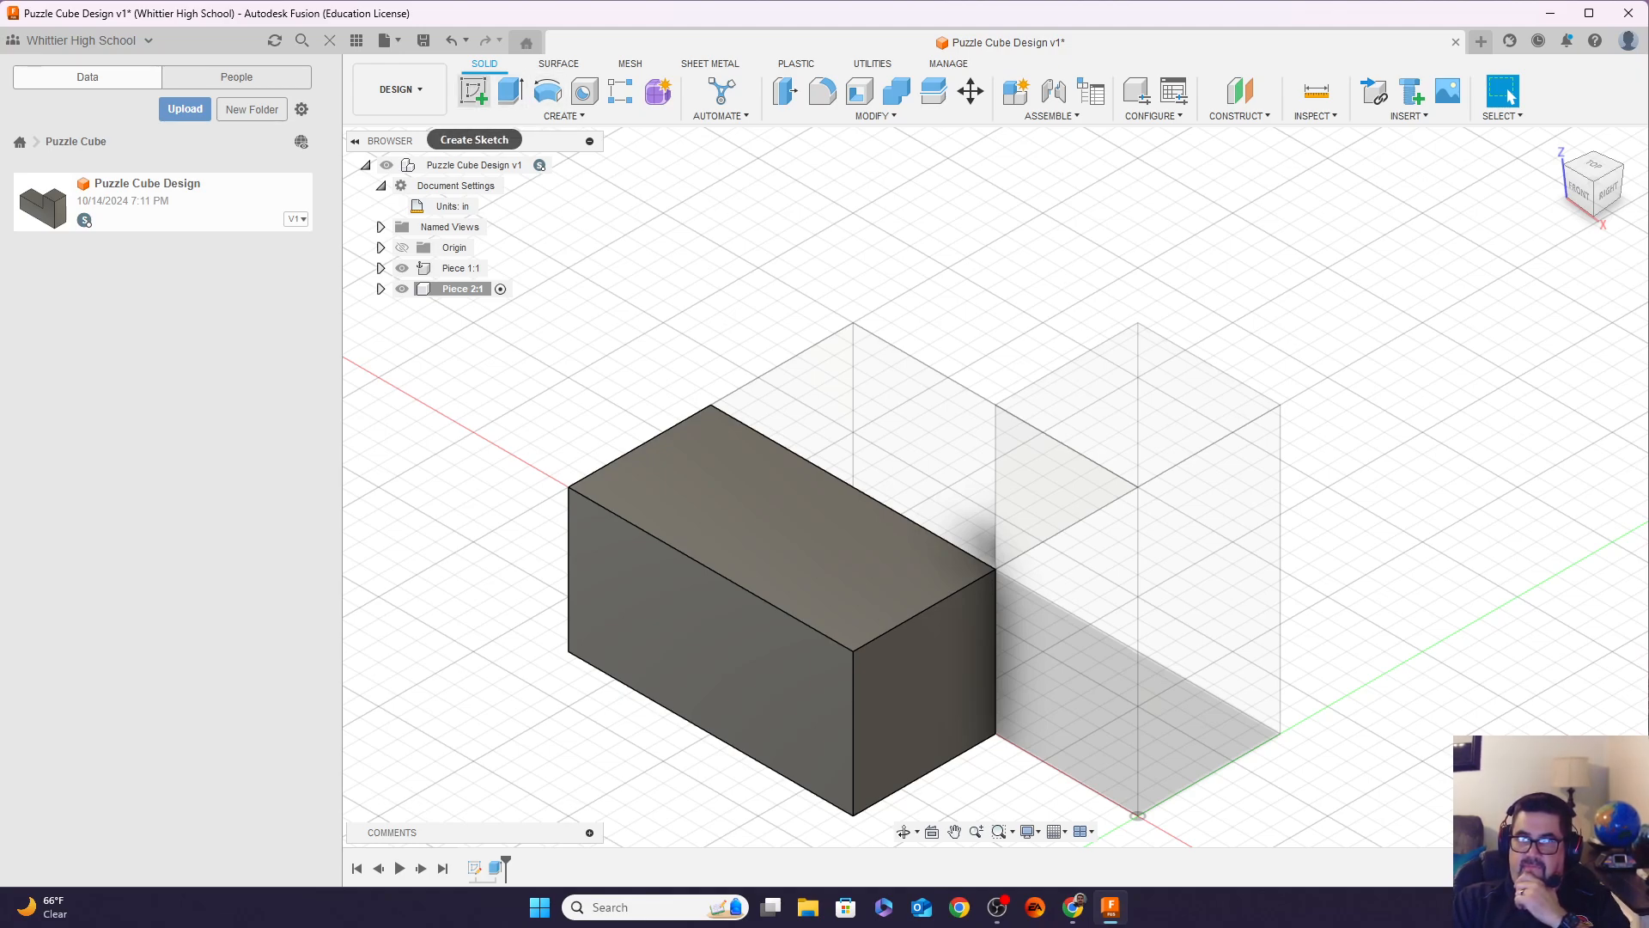
Sketch a rectangle about 0.67 in wide across the full depth of the new block's top face, from its outer front corner nearest the origin
click(473, 91)
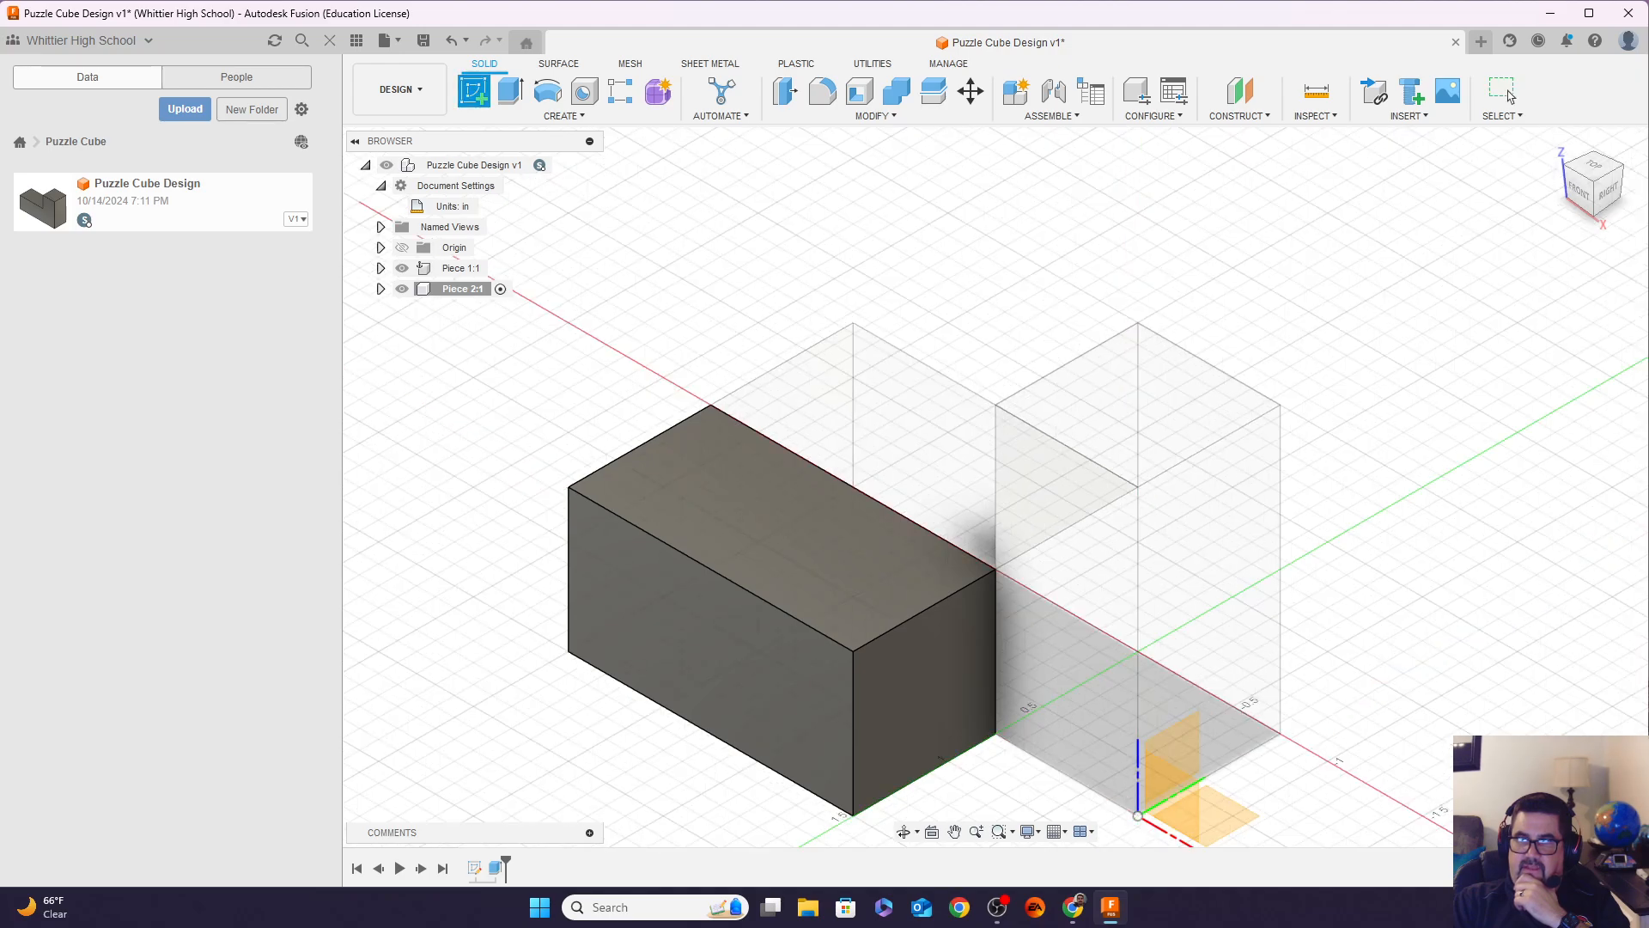
click(784, 528)
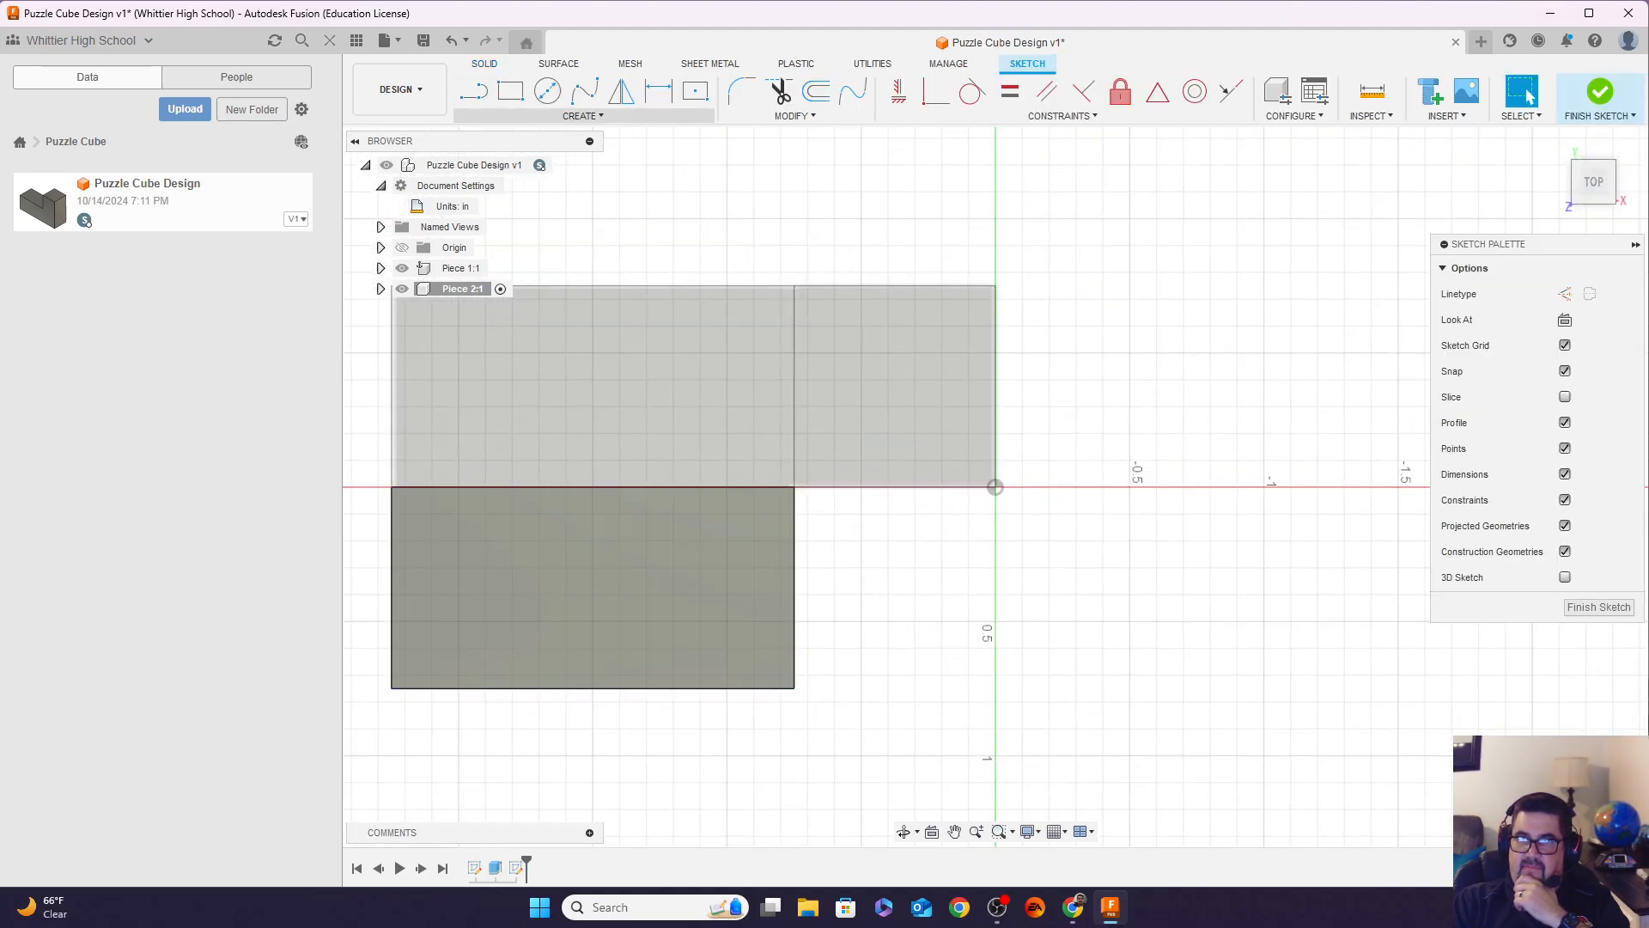
click(510, 91)
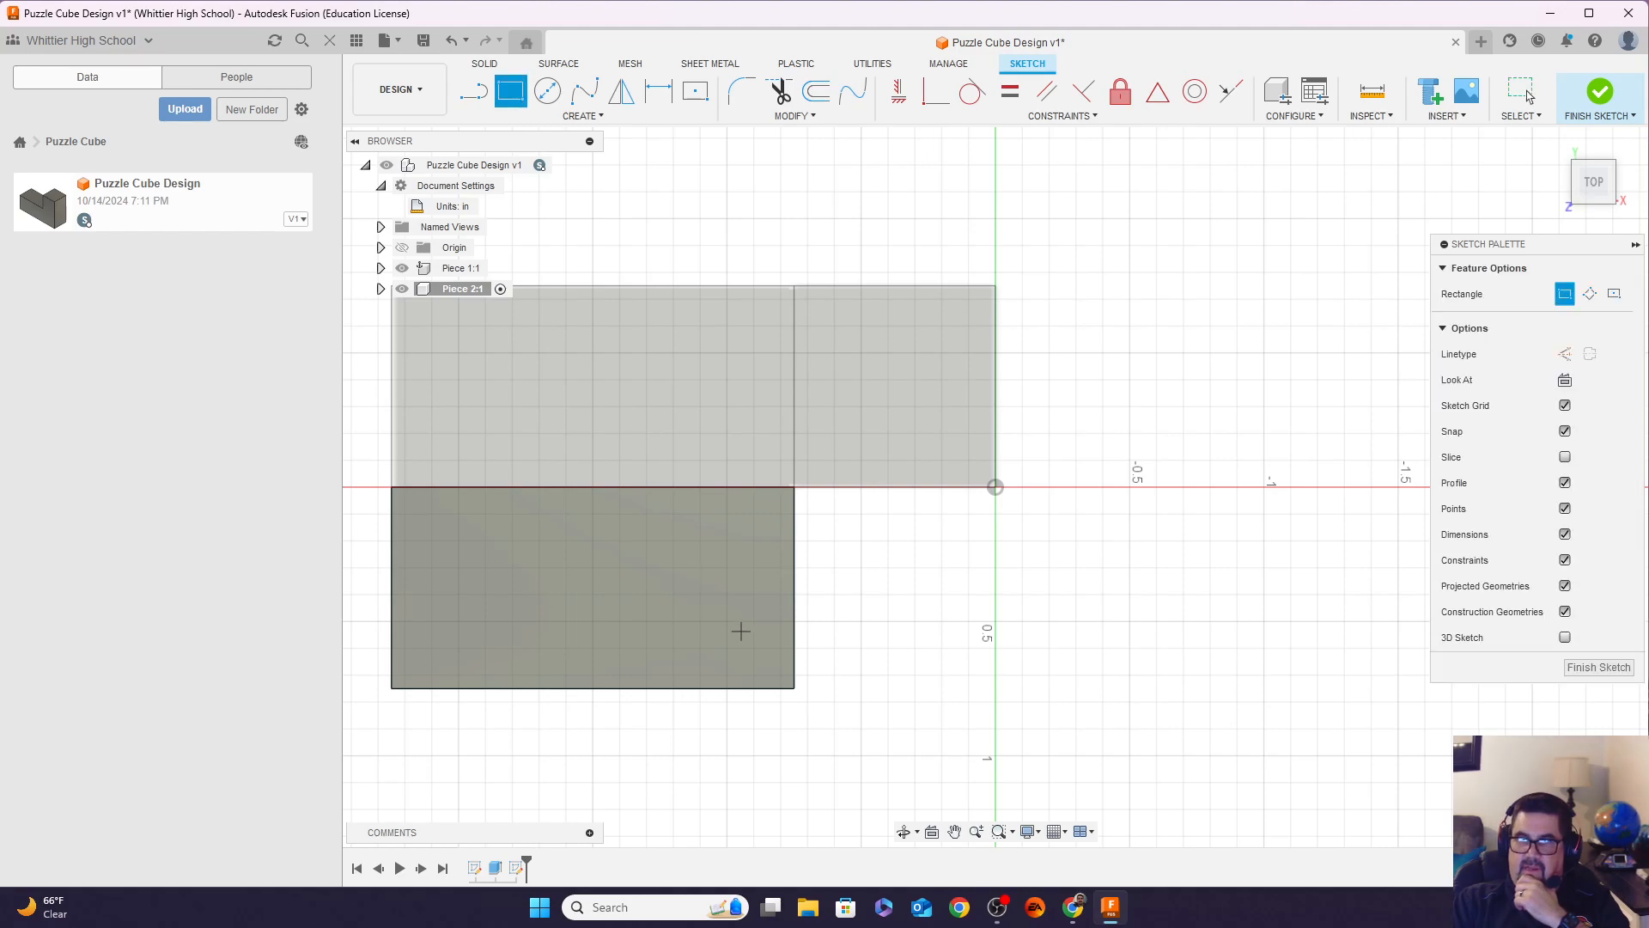
click(794, 688)
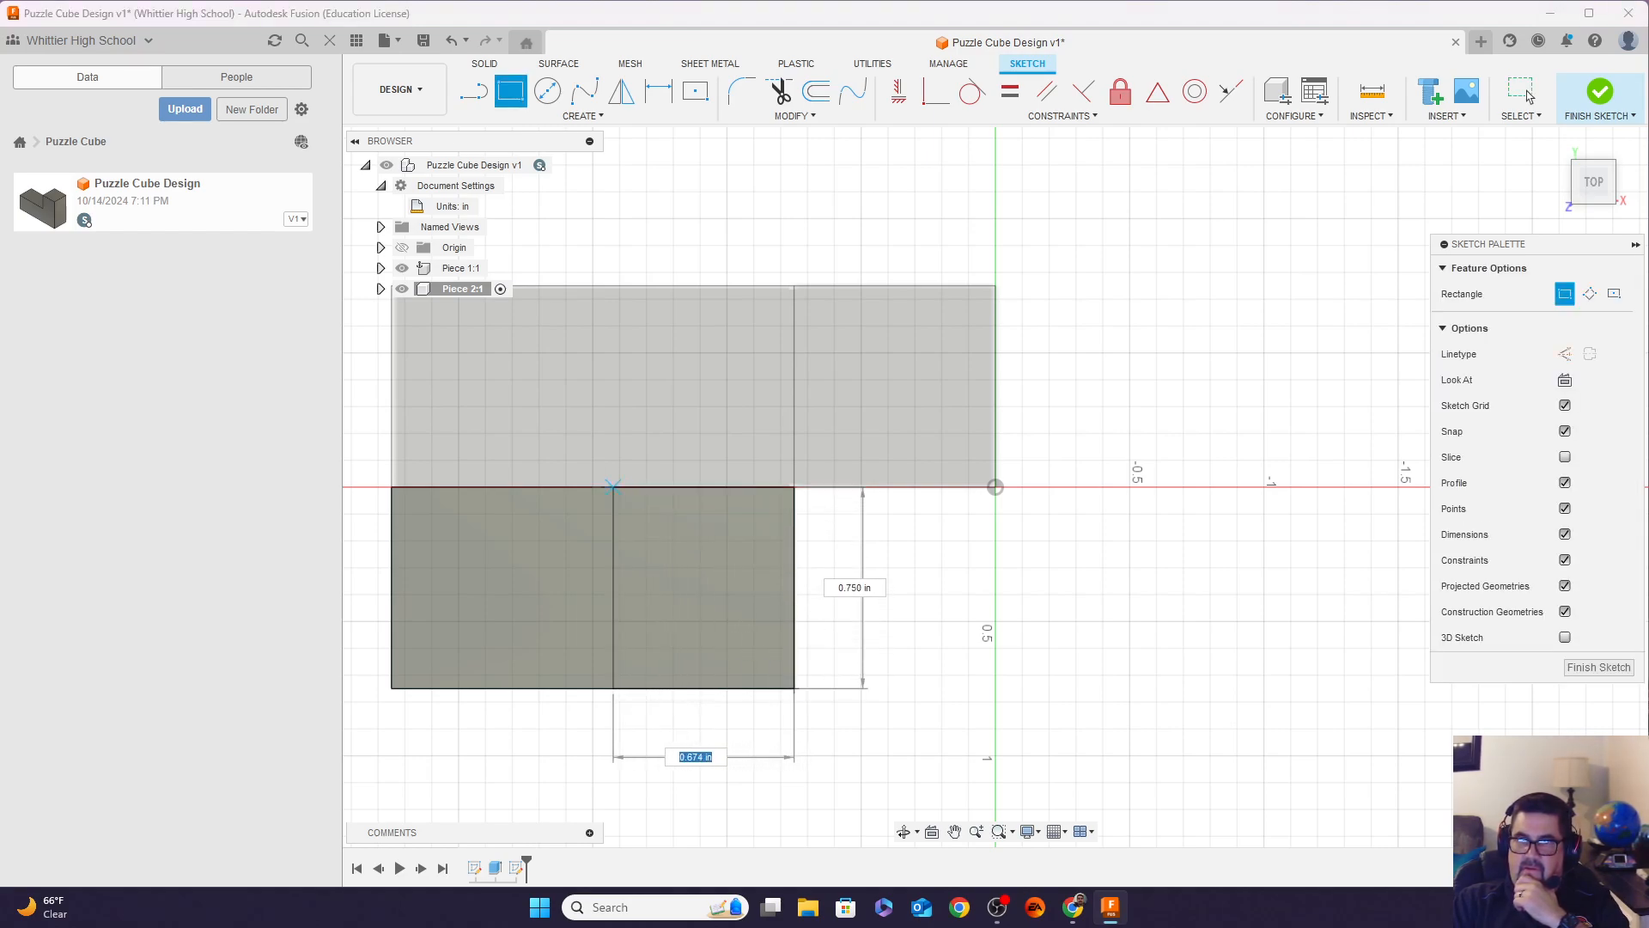
click(614, 487)
Dimension the top-face rectangle's width at 0.75 in and finish the sketch
click(658, 91)
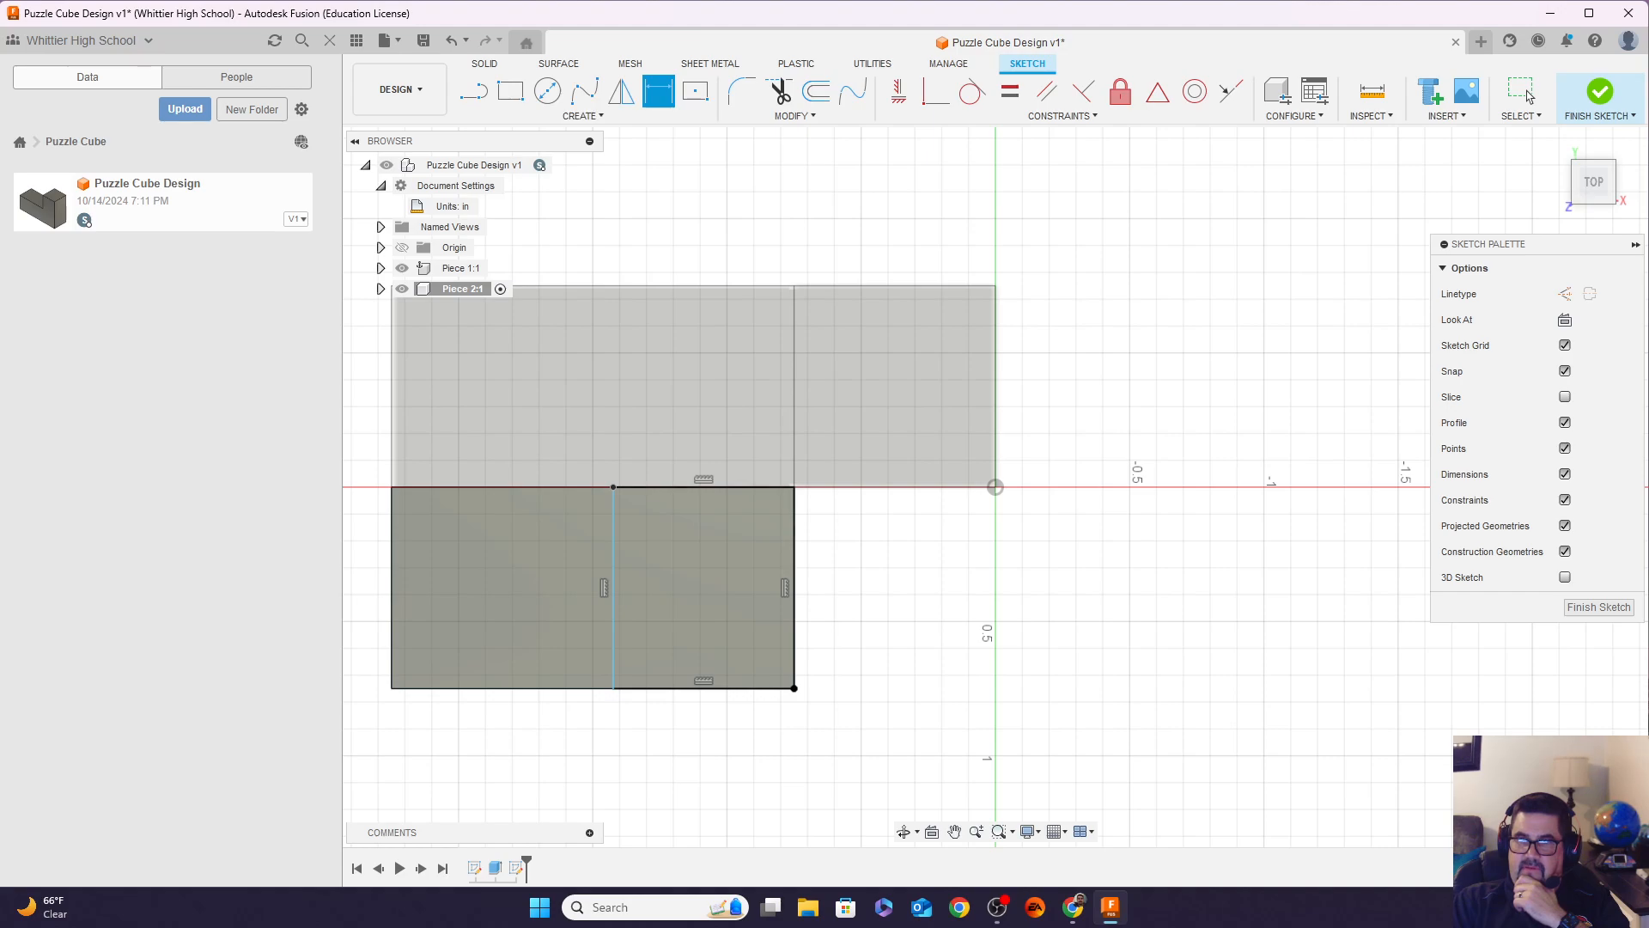
click(688, 688)
click(684, 784)
text(0.75)
key(Return)
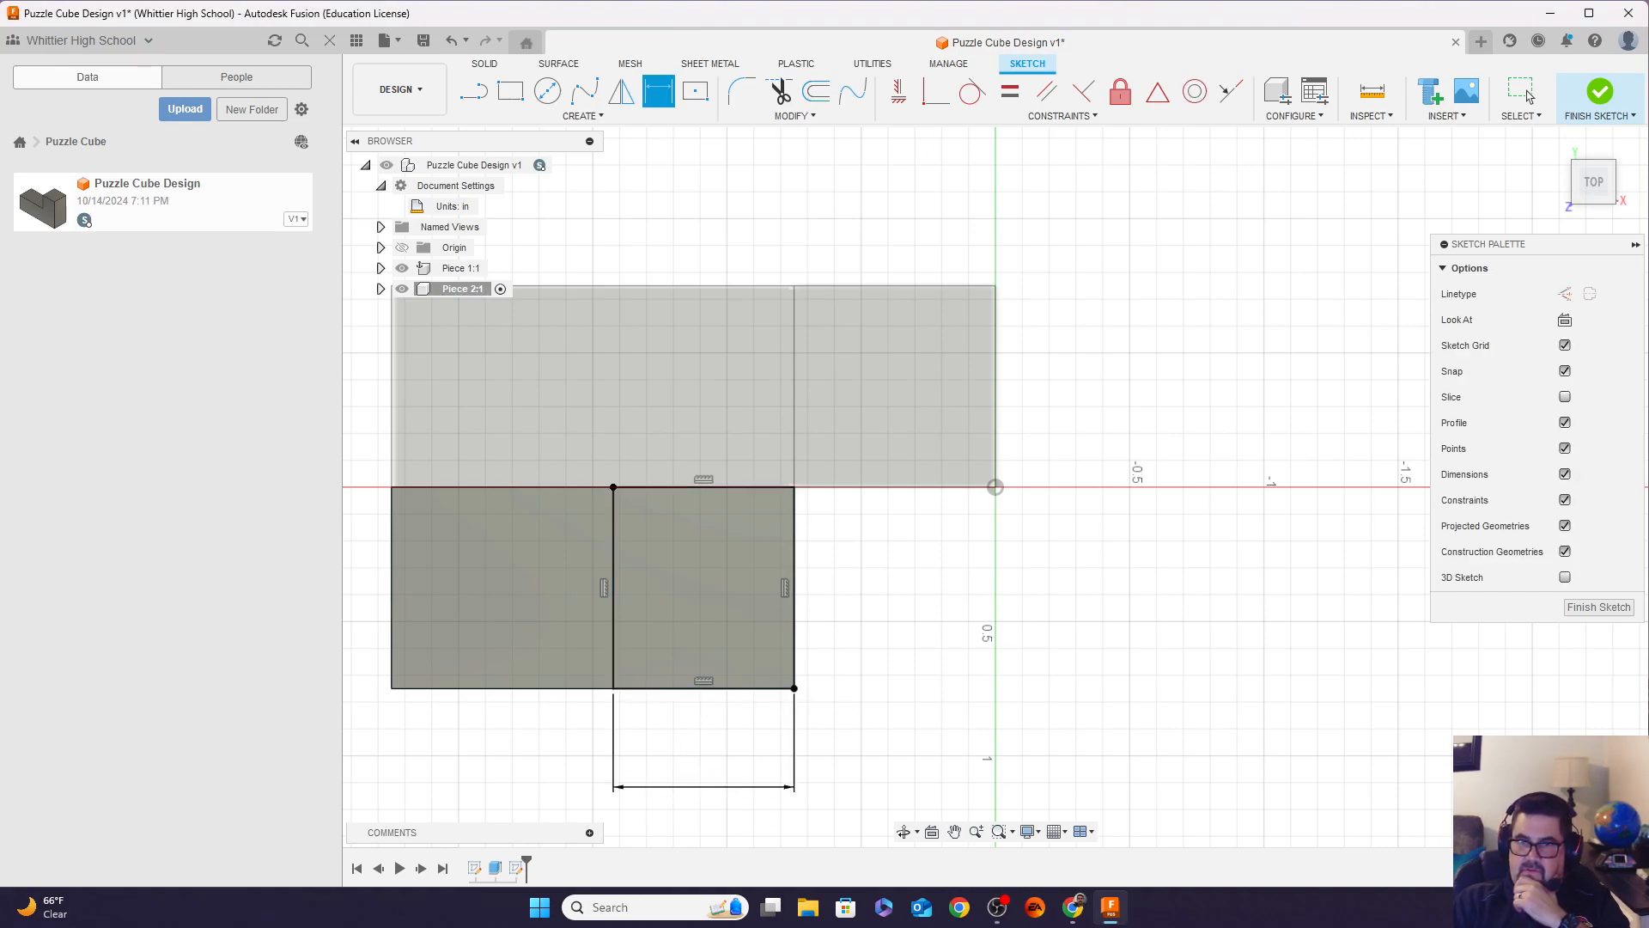
click(1599, 606)
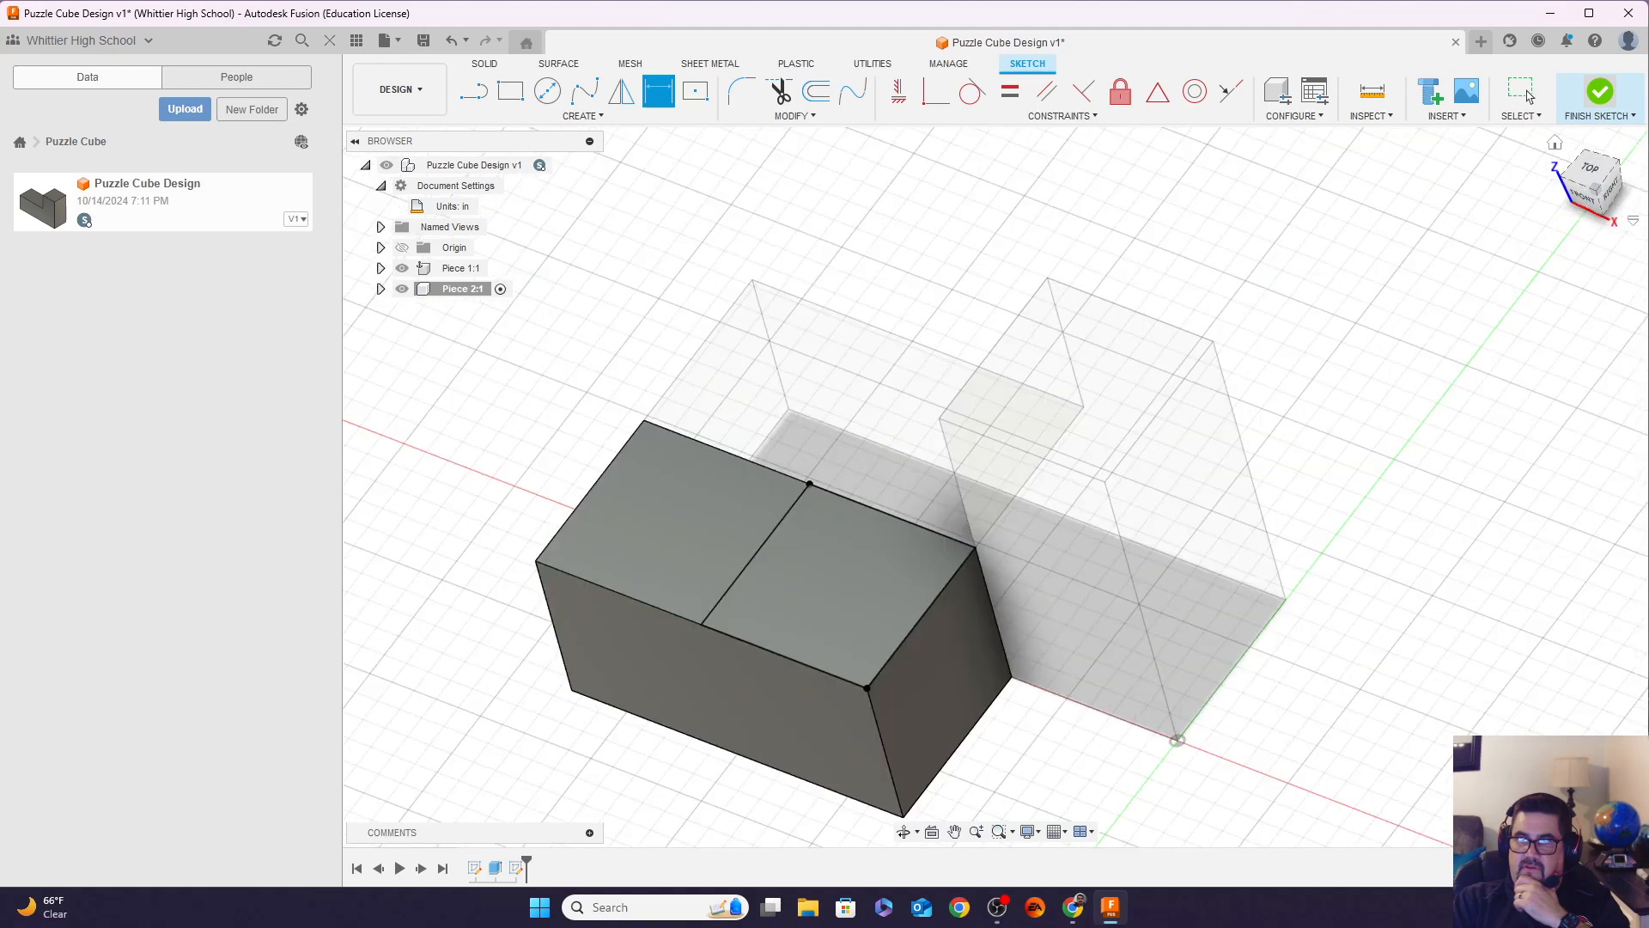
Extrude the square profile on the block's top face upward by 0.75 in
key(e)
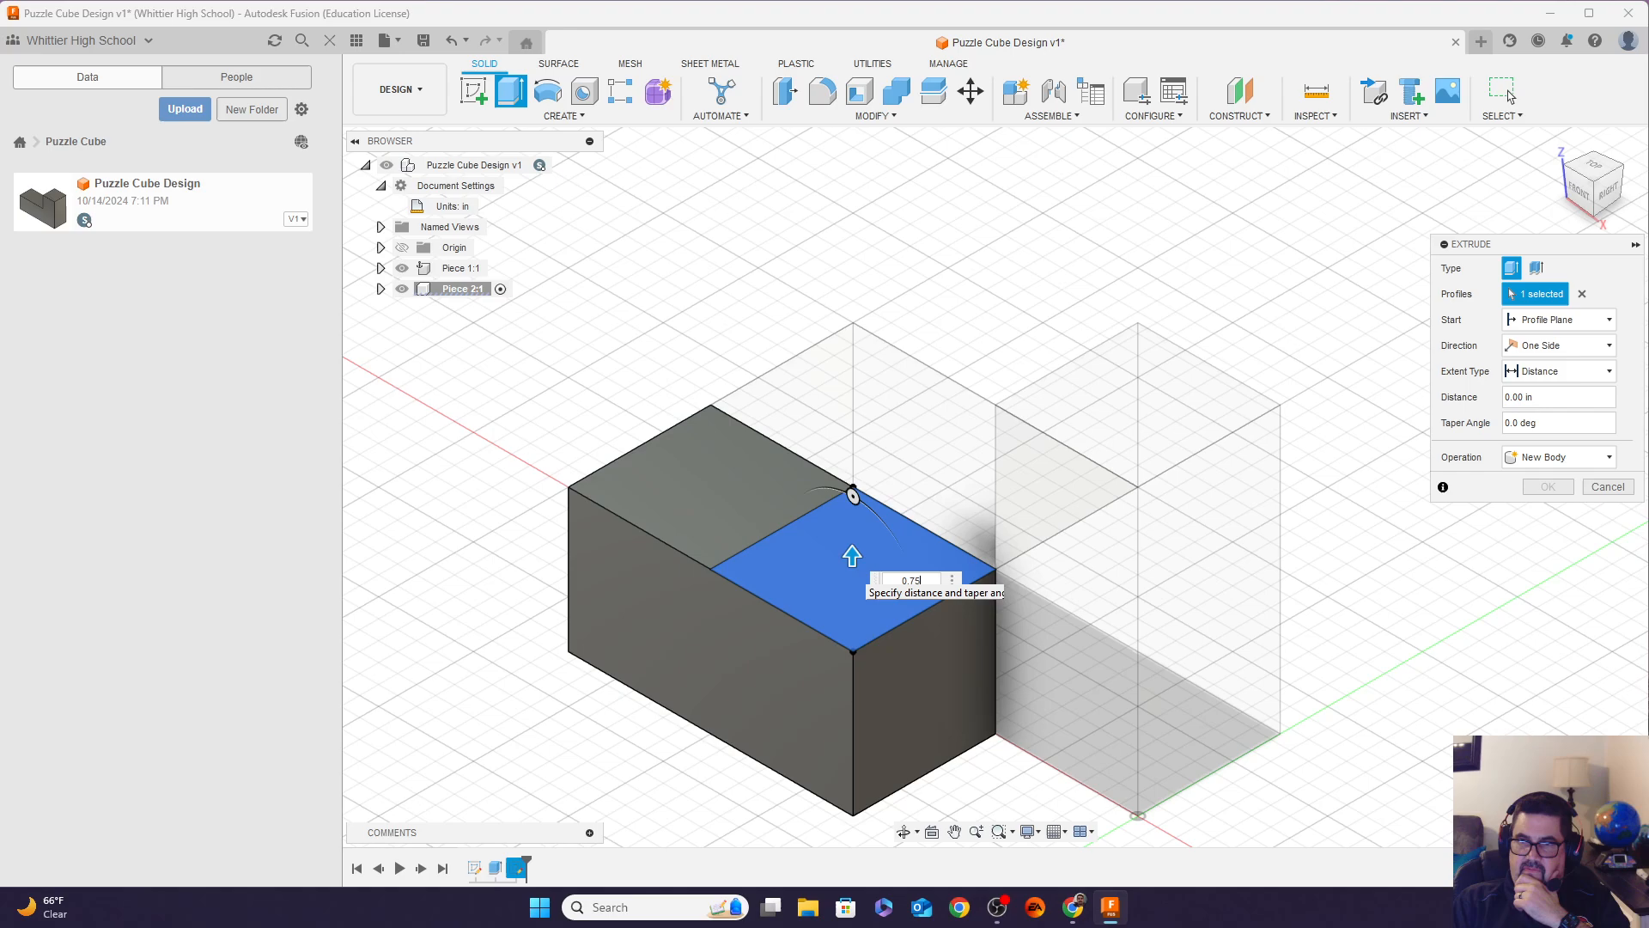
text(0.75)
key(Return)
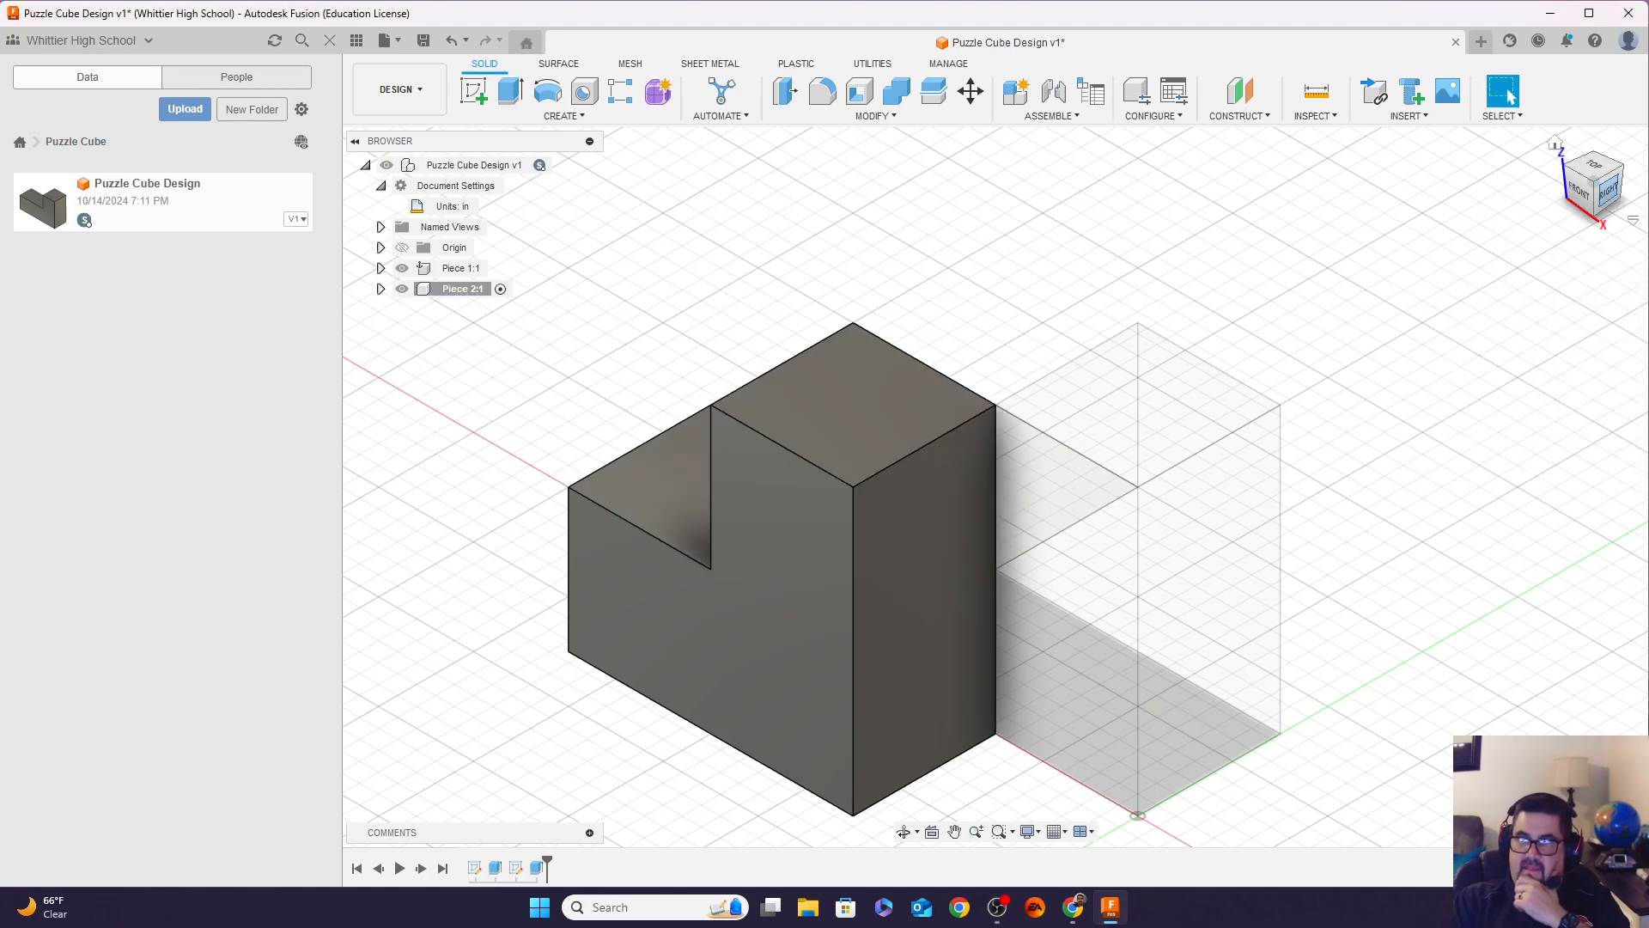
Start a sketch on Piece 2's back face and draw a rectangle corner to corner over its upper square
mouse_move(1609, 192)
mouse_down()
mouse_move(1499, 200)
mouse_move(1439, 175)
mouse_up()
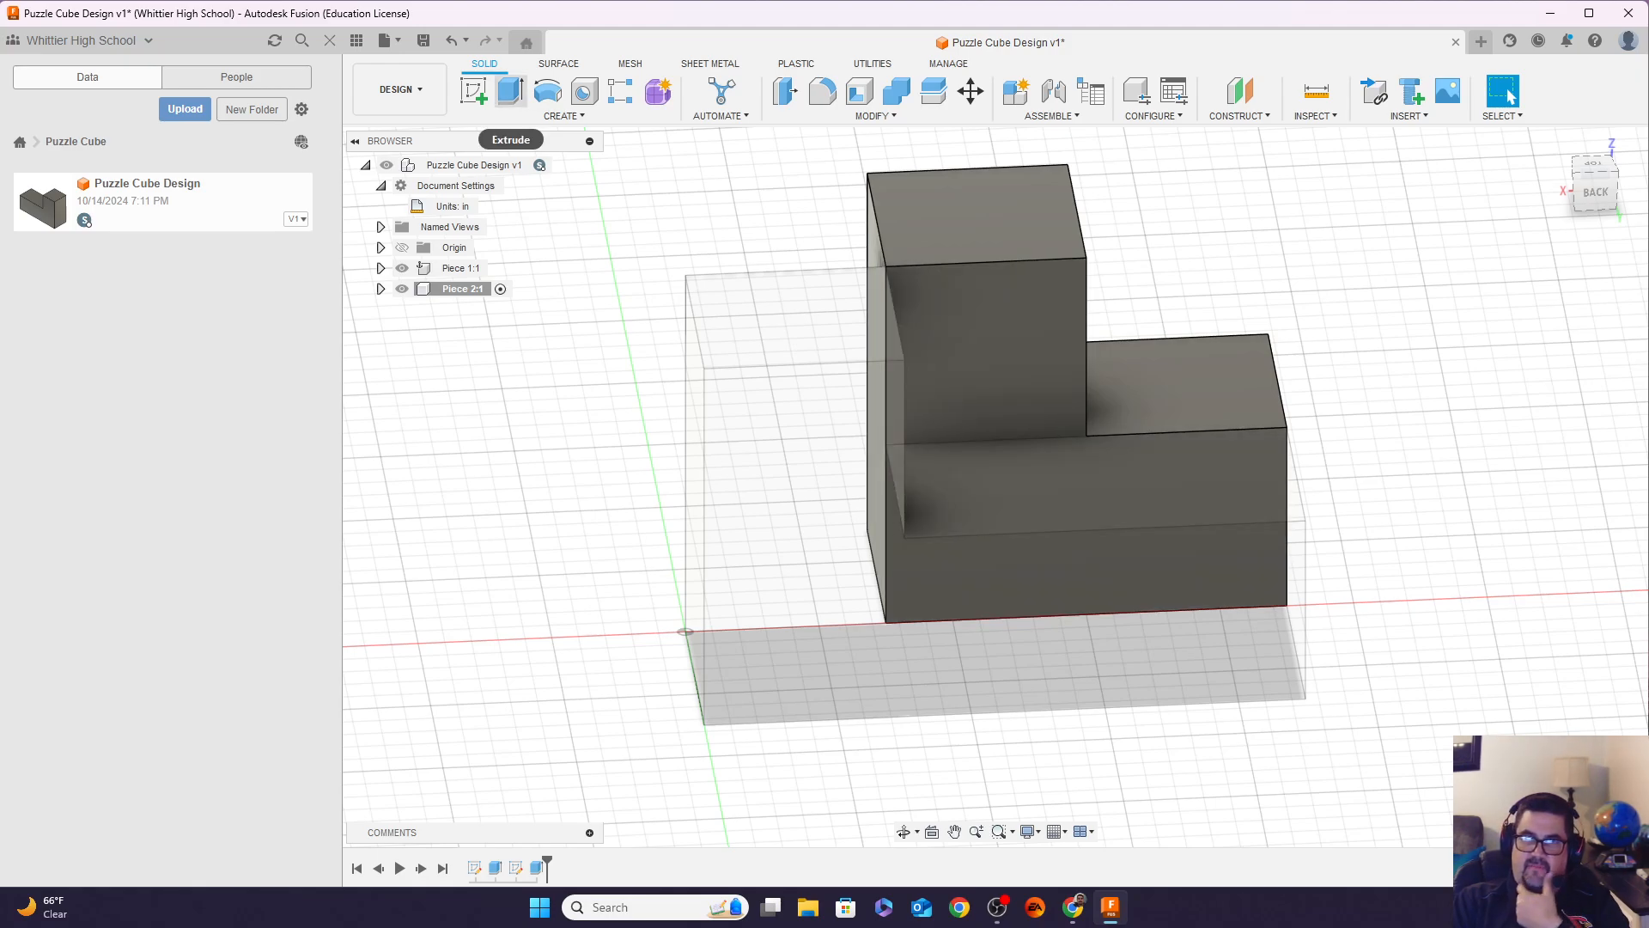
click(473, 90)
click(1073, 515)
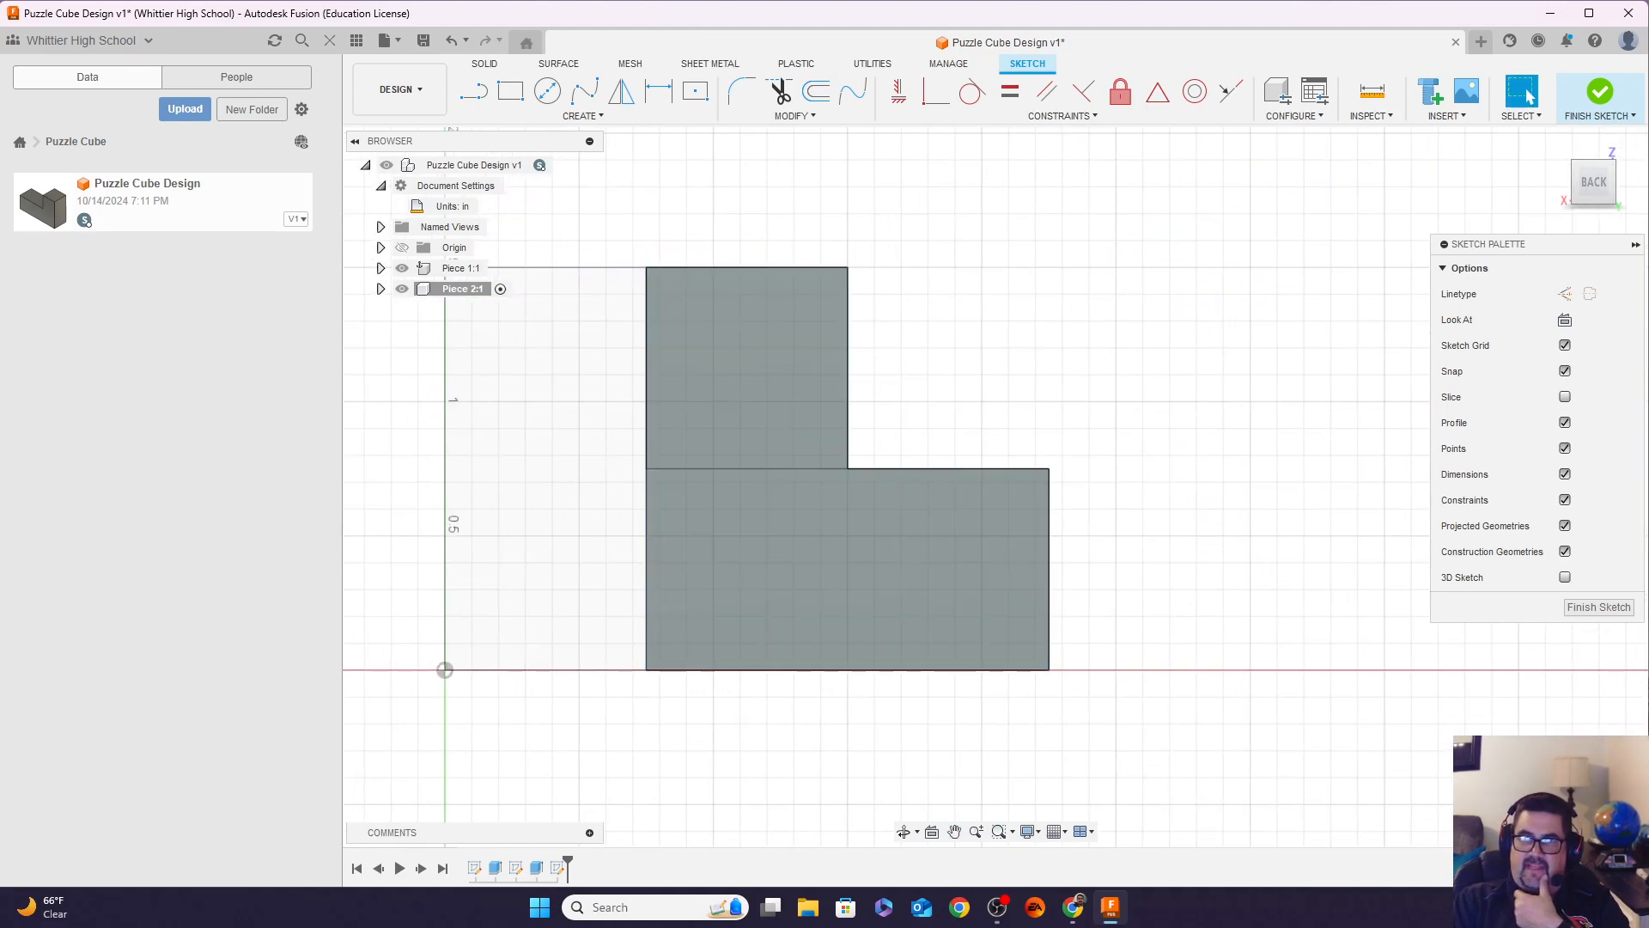
click(511, 89)
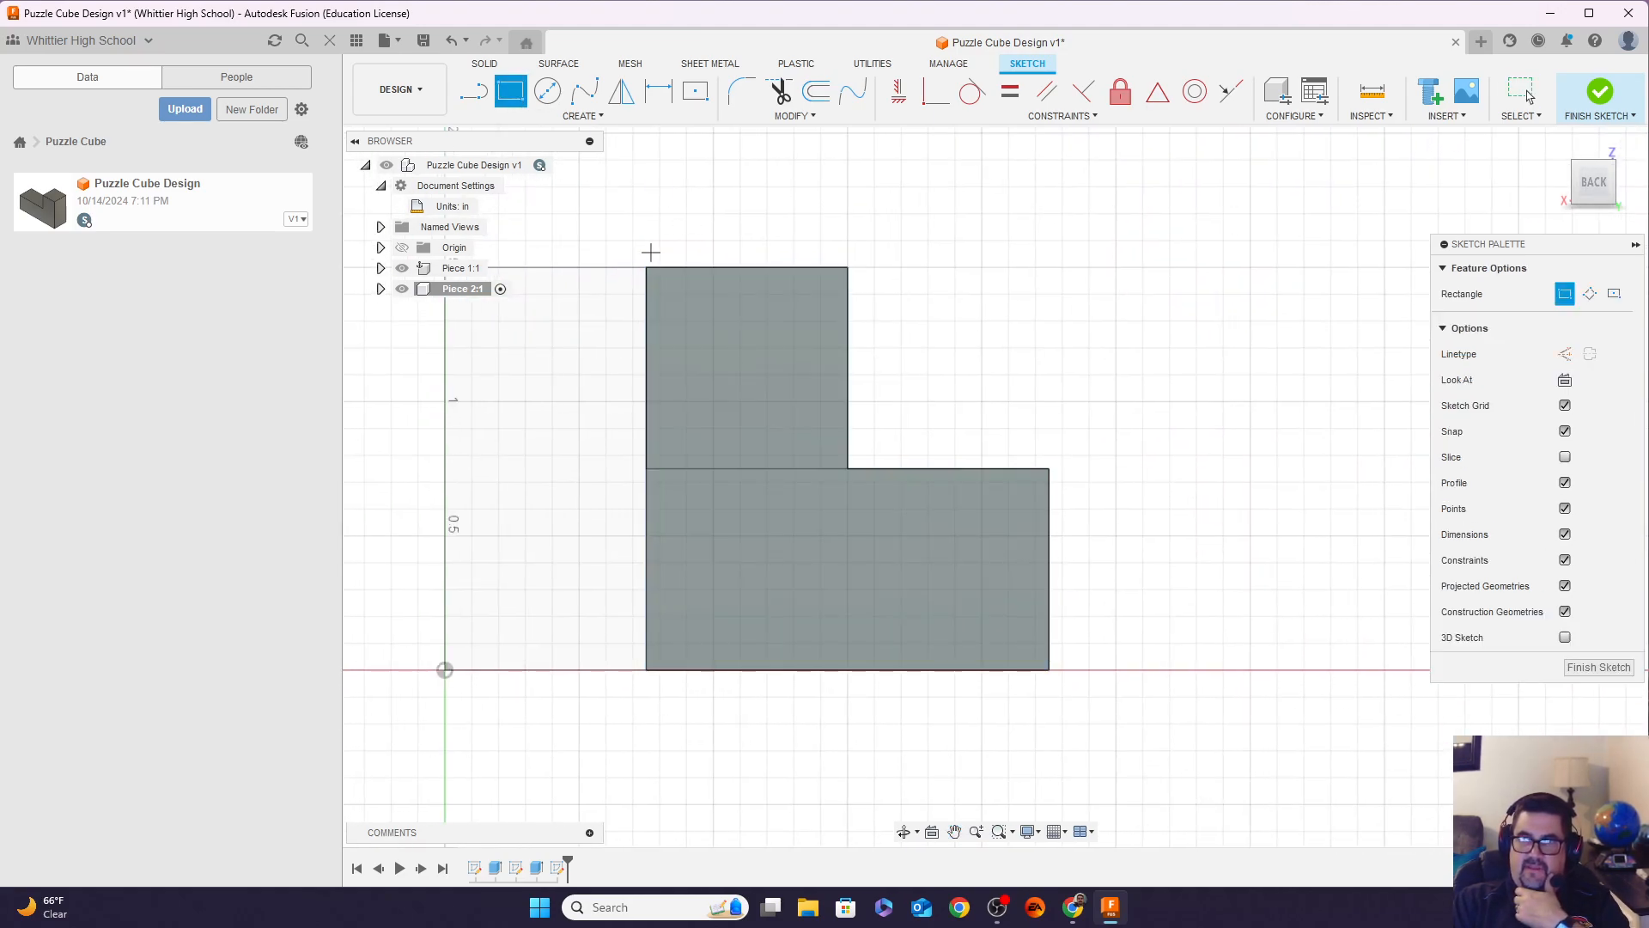
click(646, 268)
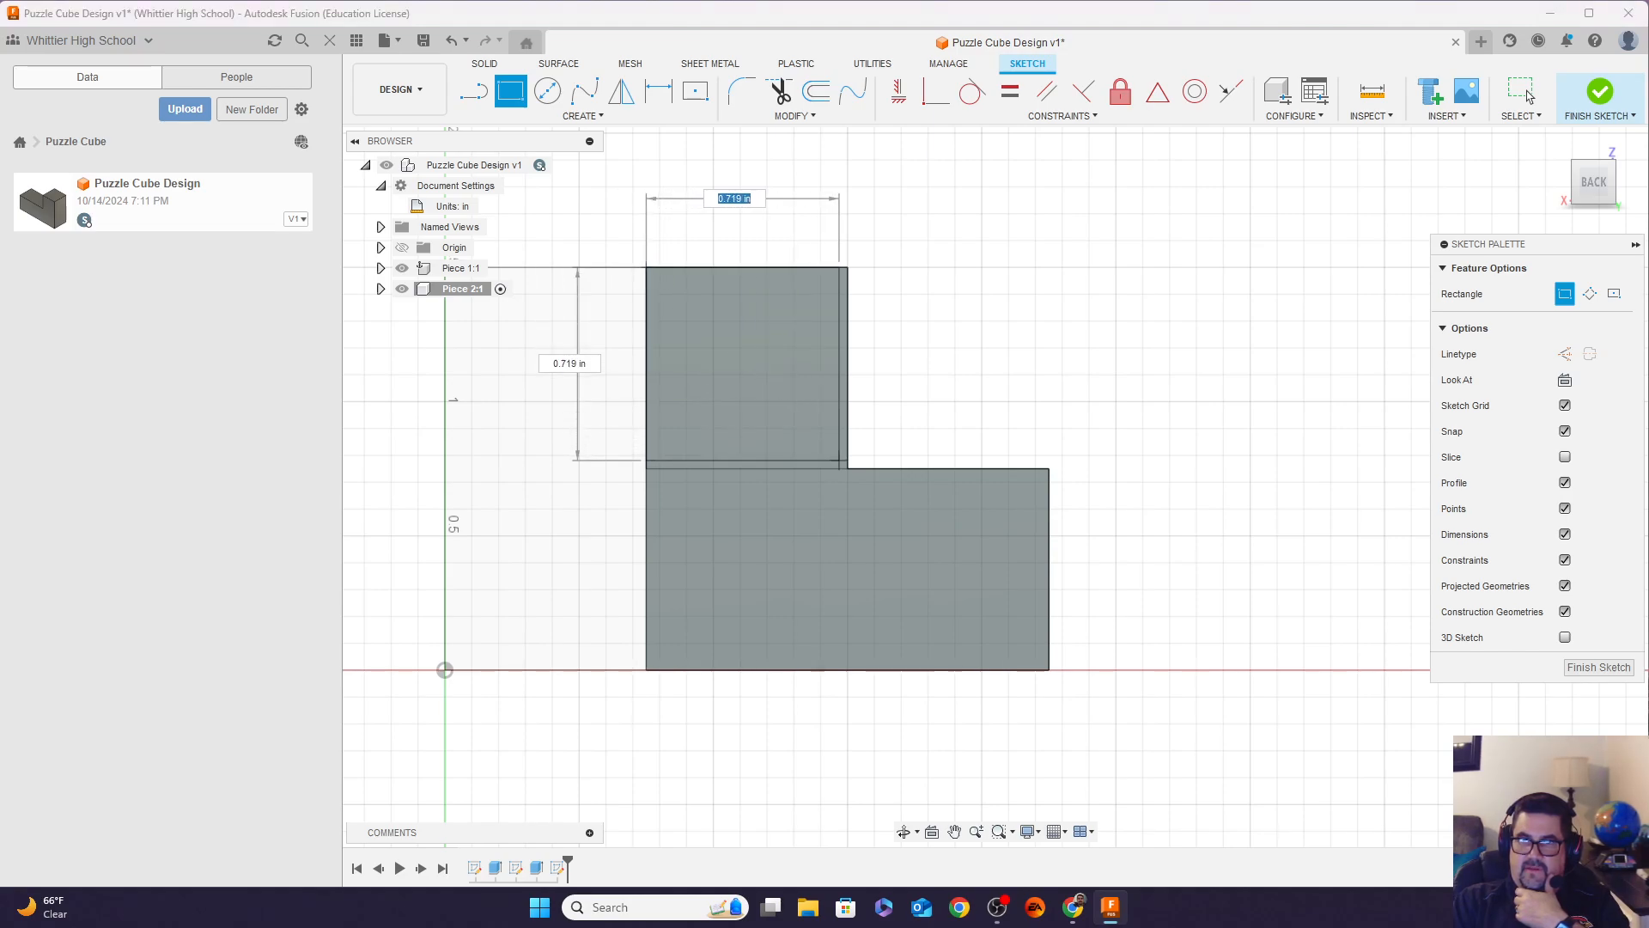
click(848, 468)
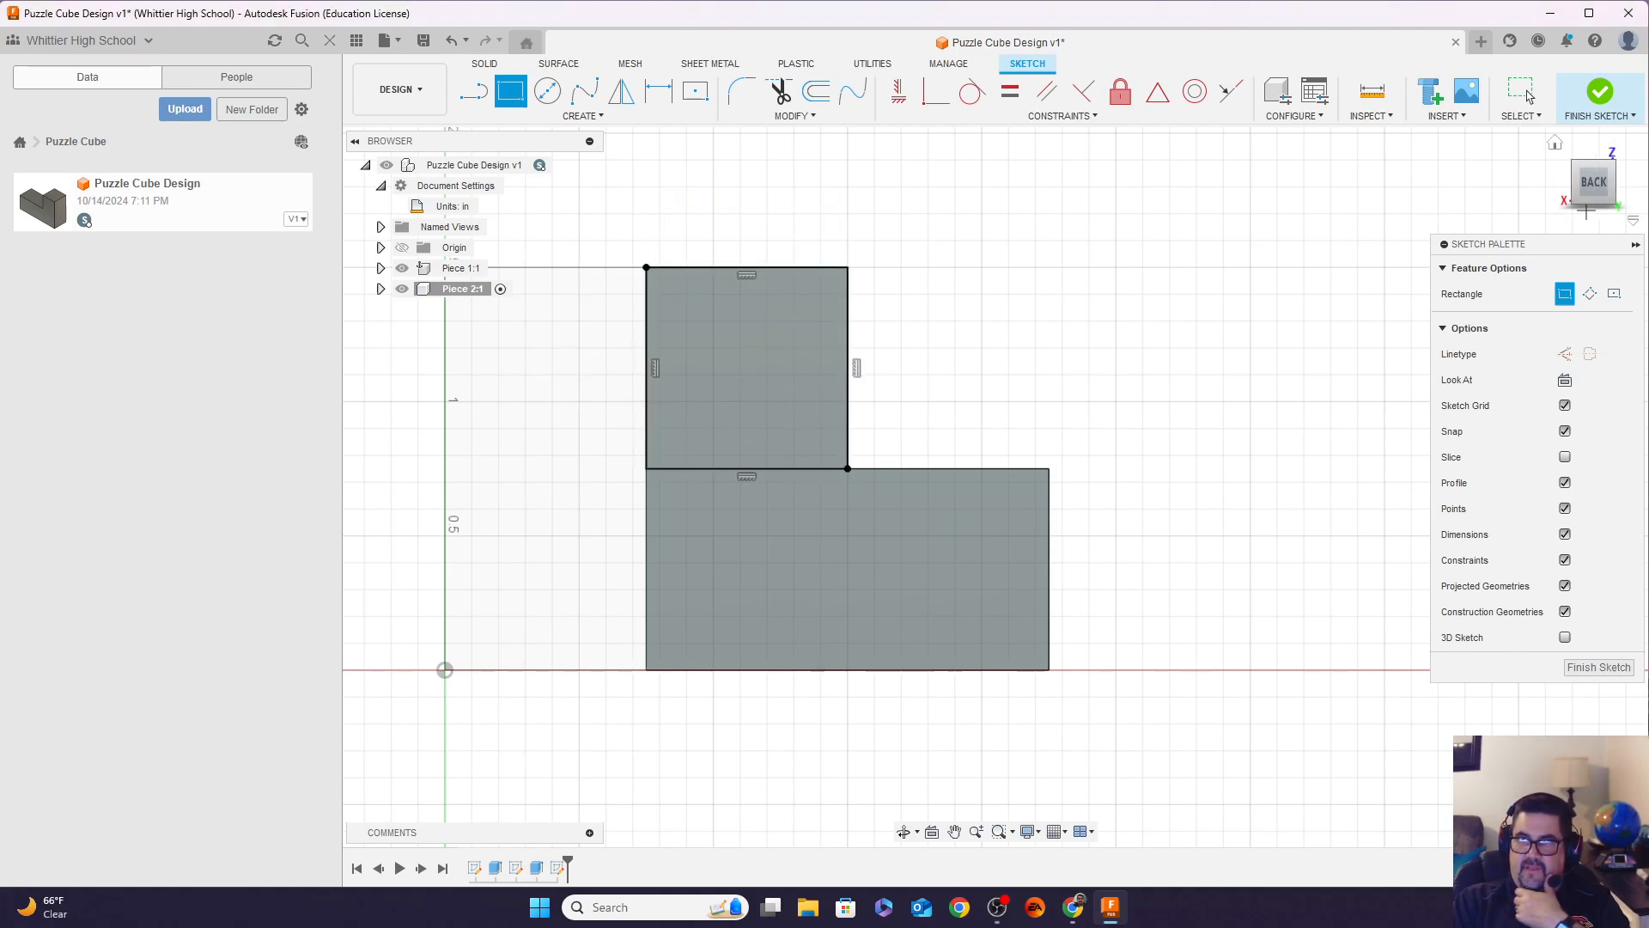
Finish the sketch and extrude the upper square on Piece 2's back face outward by 1.5 in, joined to the existing body
click(1599, 90)
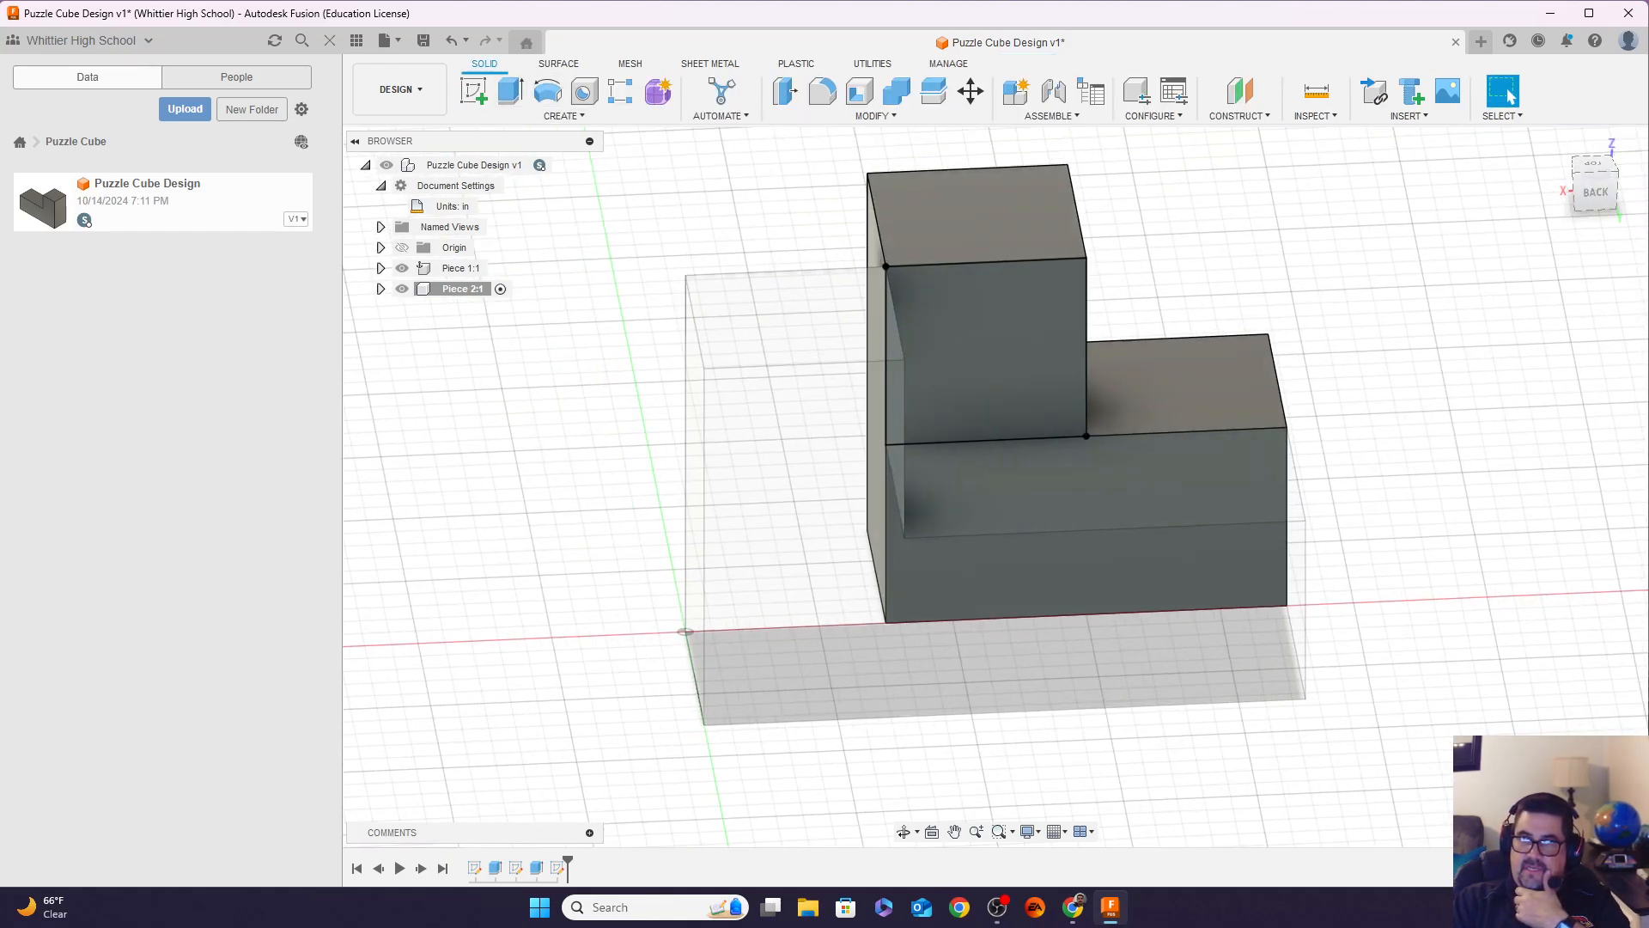
key(e)
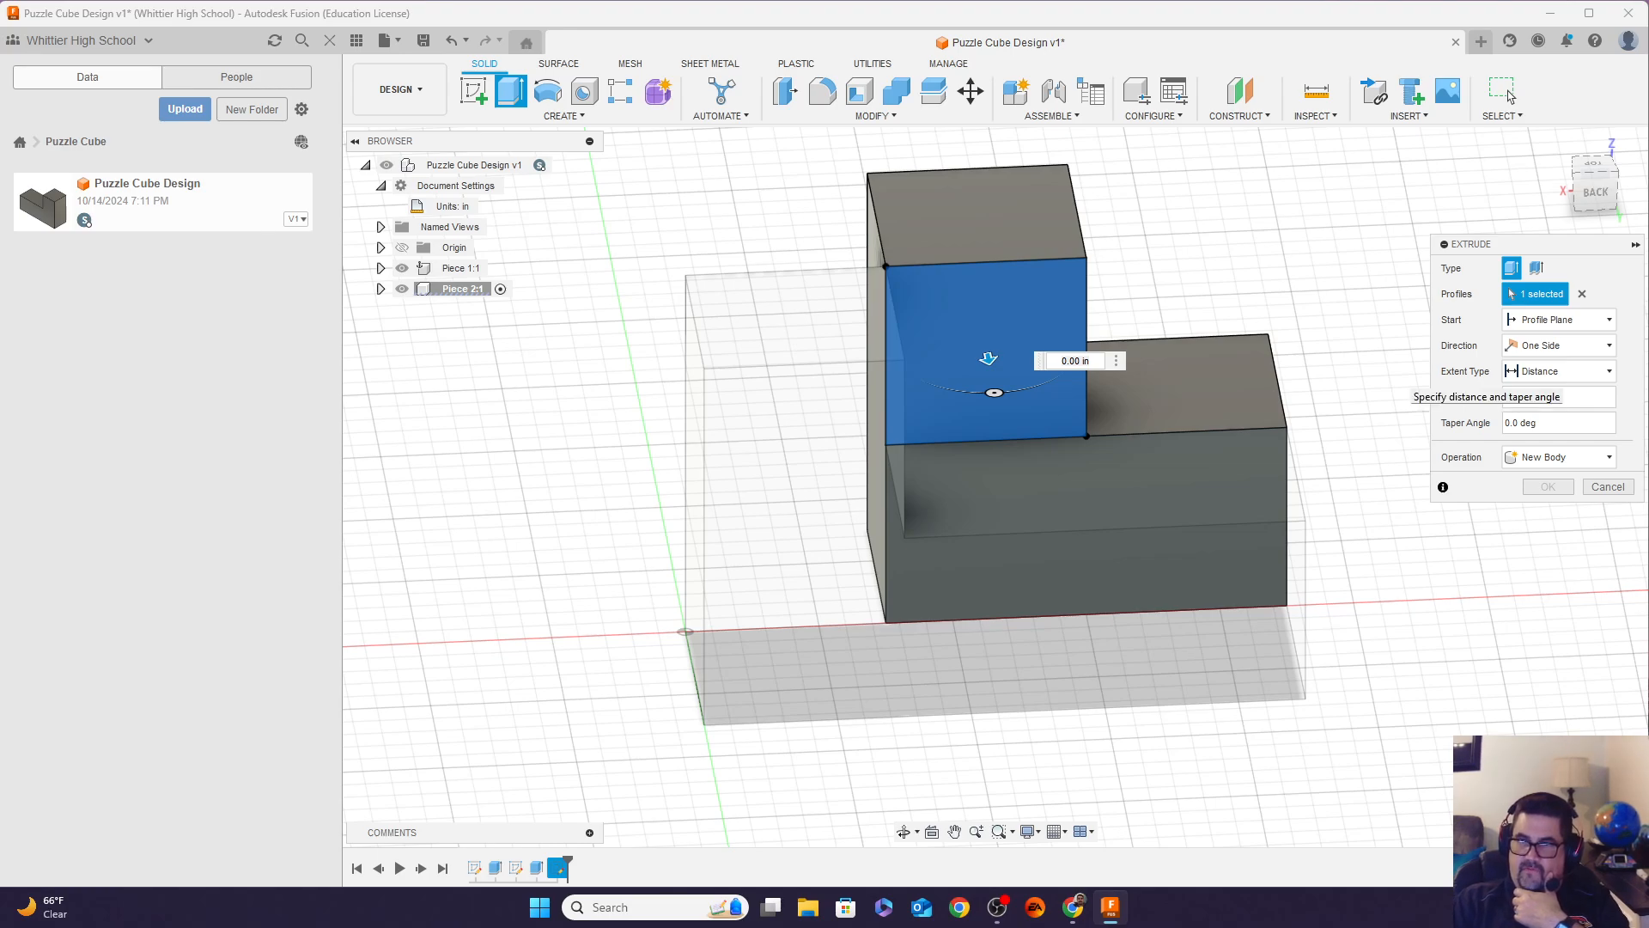
drag(987, 358, 1025, 543)
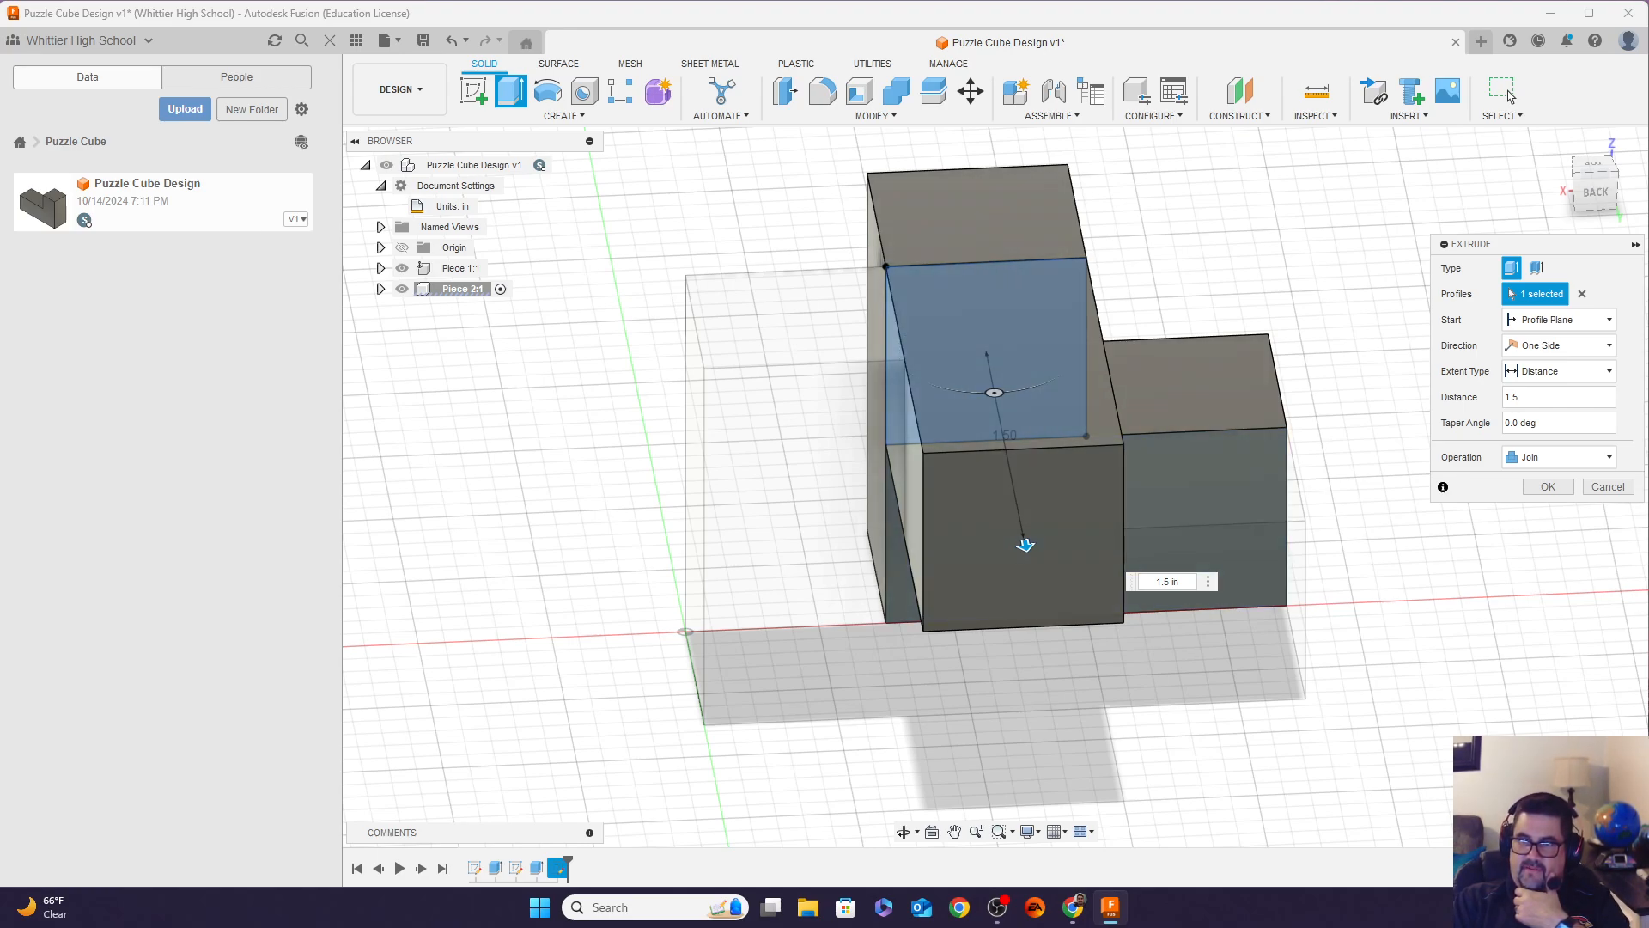
key(Return)
key(Return)
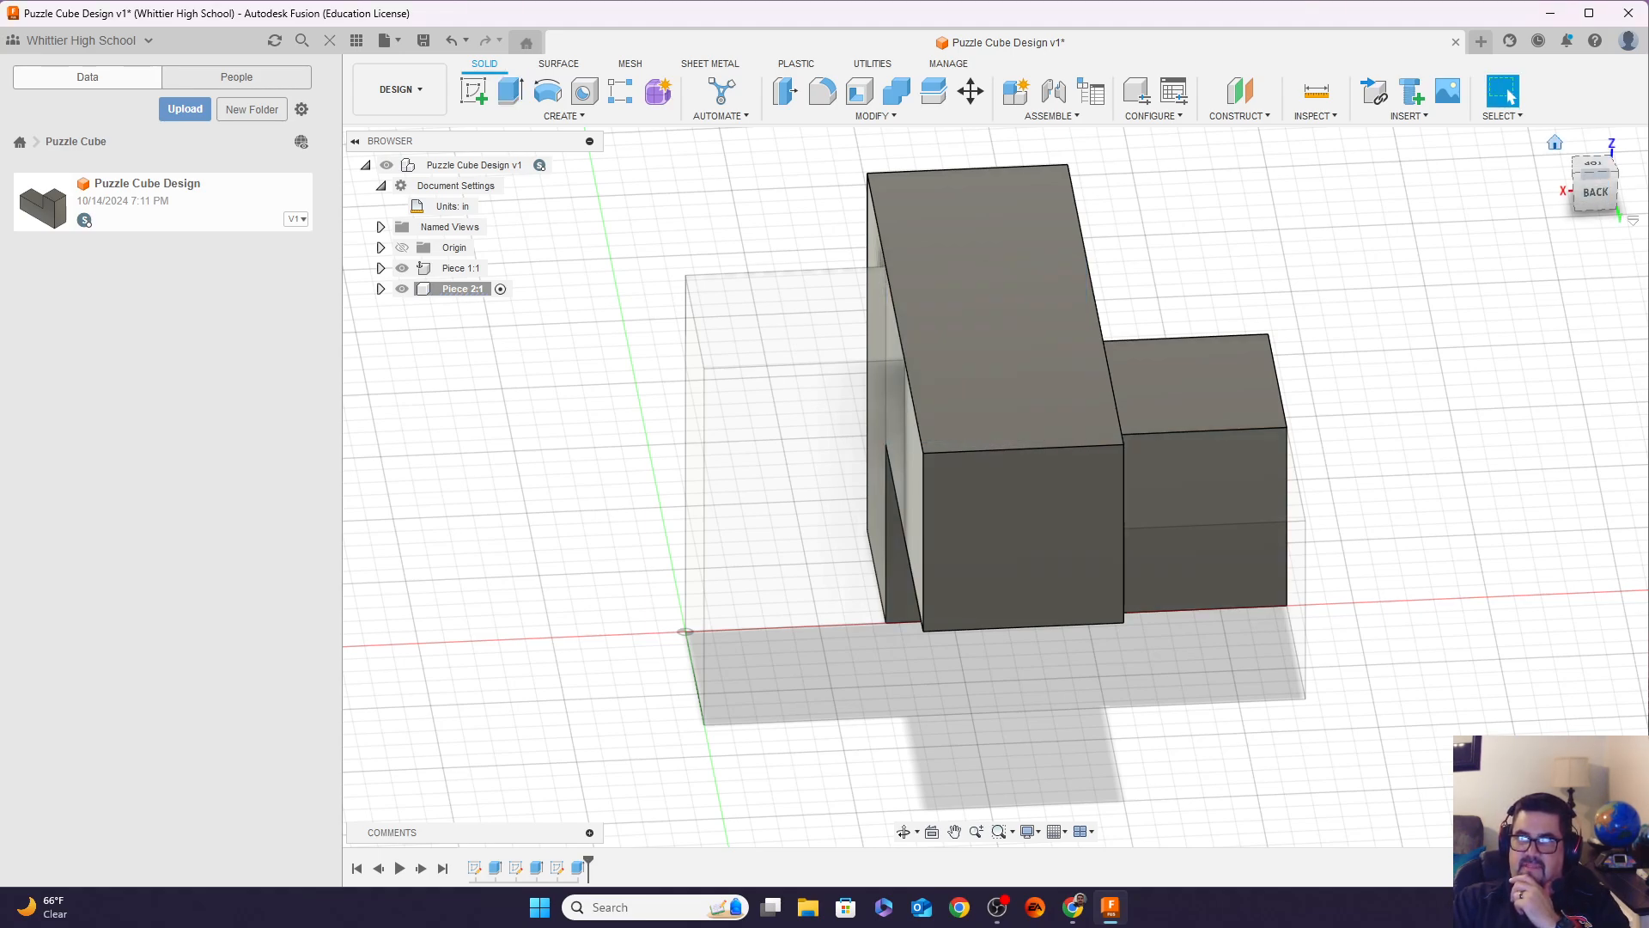
Return to the home view, activate the top-level design component and open the appearance settings for Piece 2
click(1554, 143)
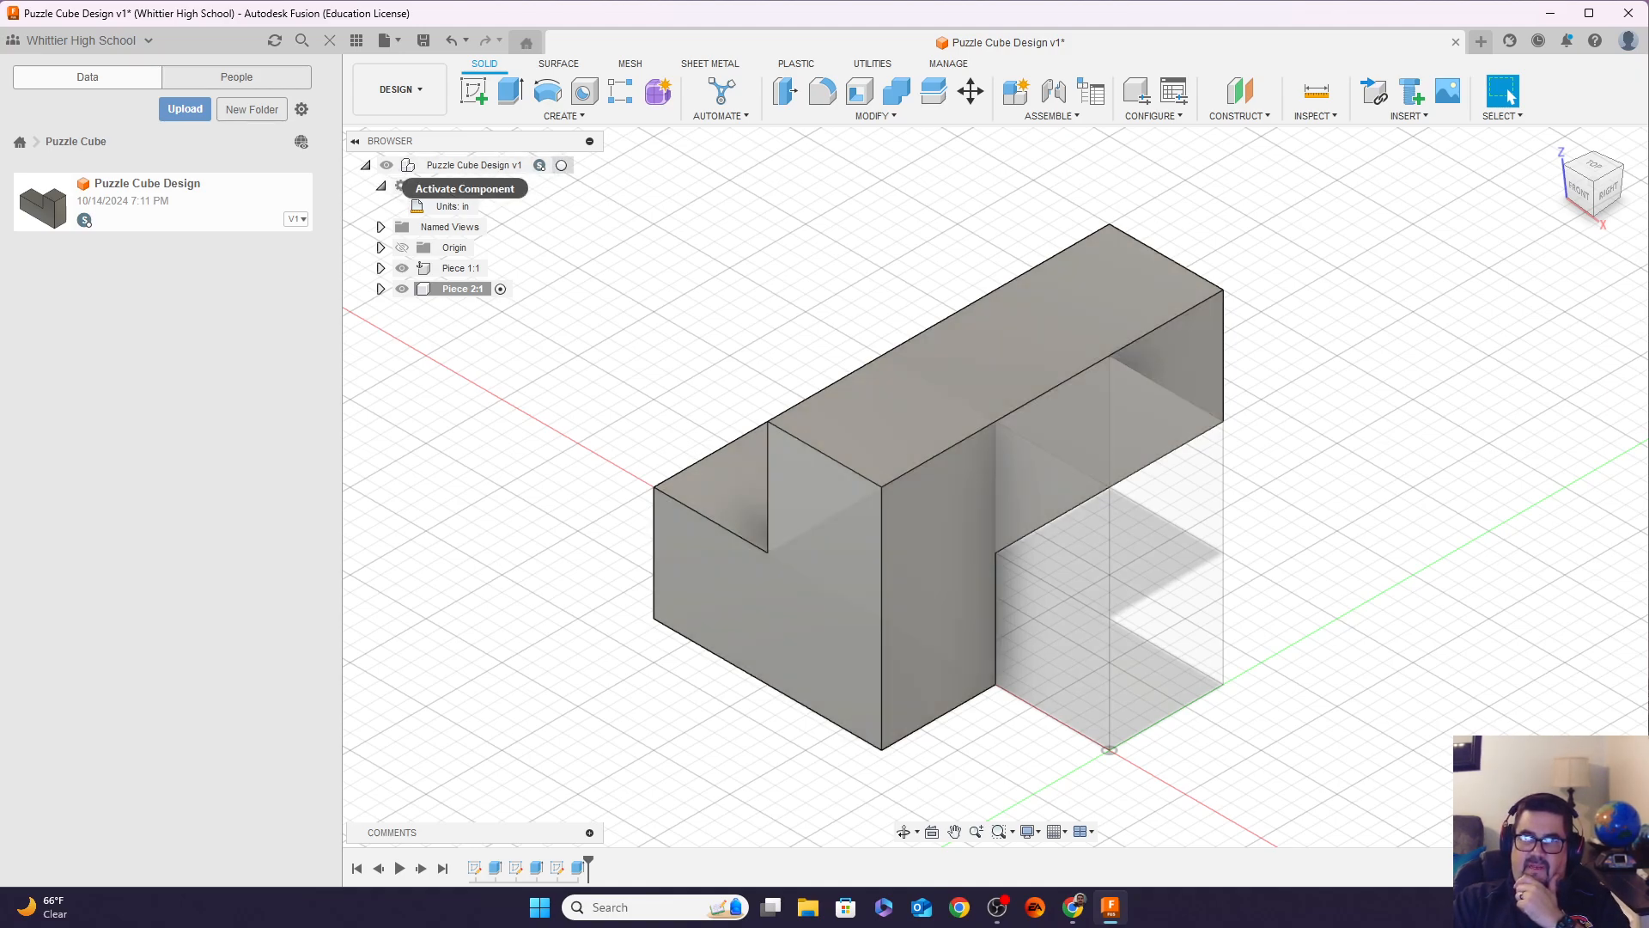
click(562, 165)
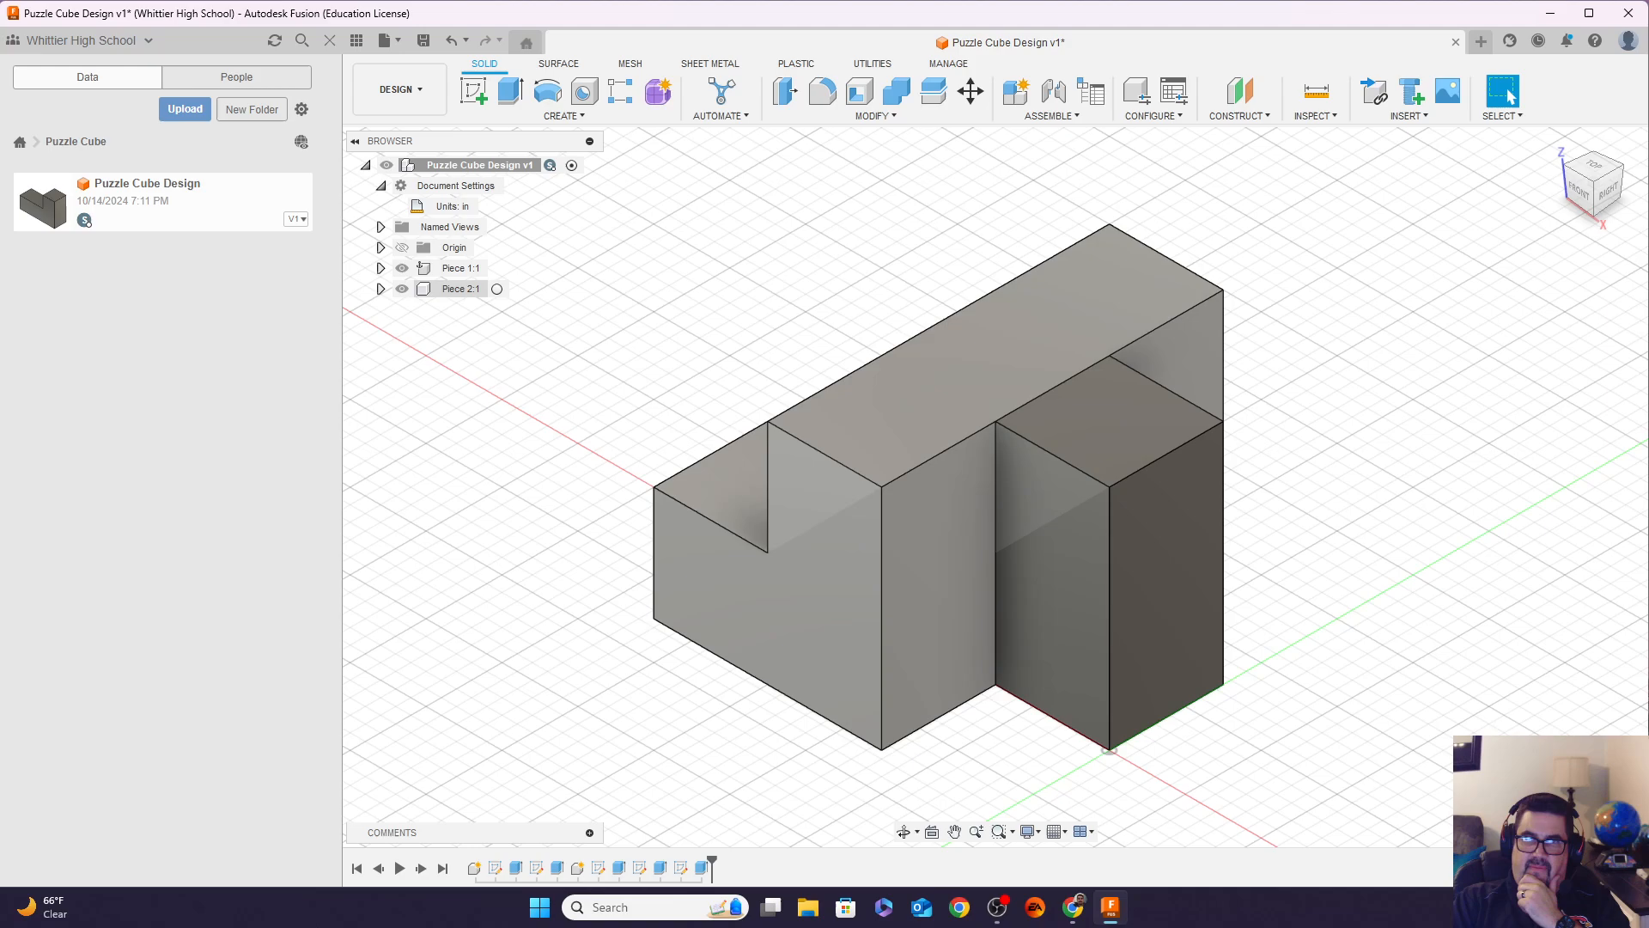
right_click(457, 289)
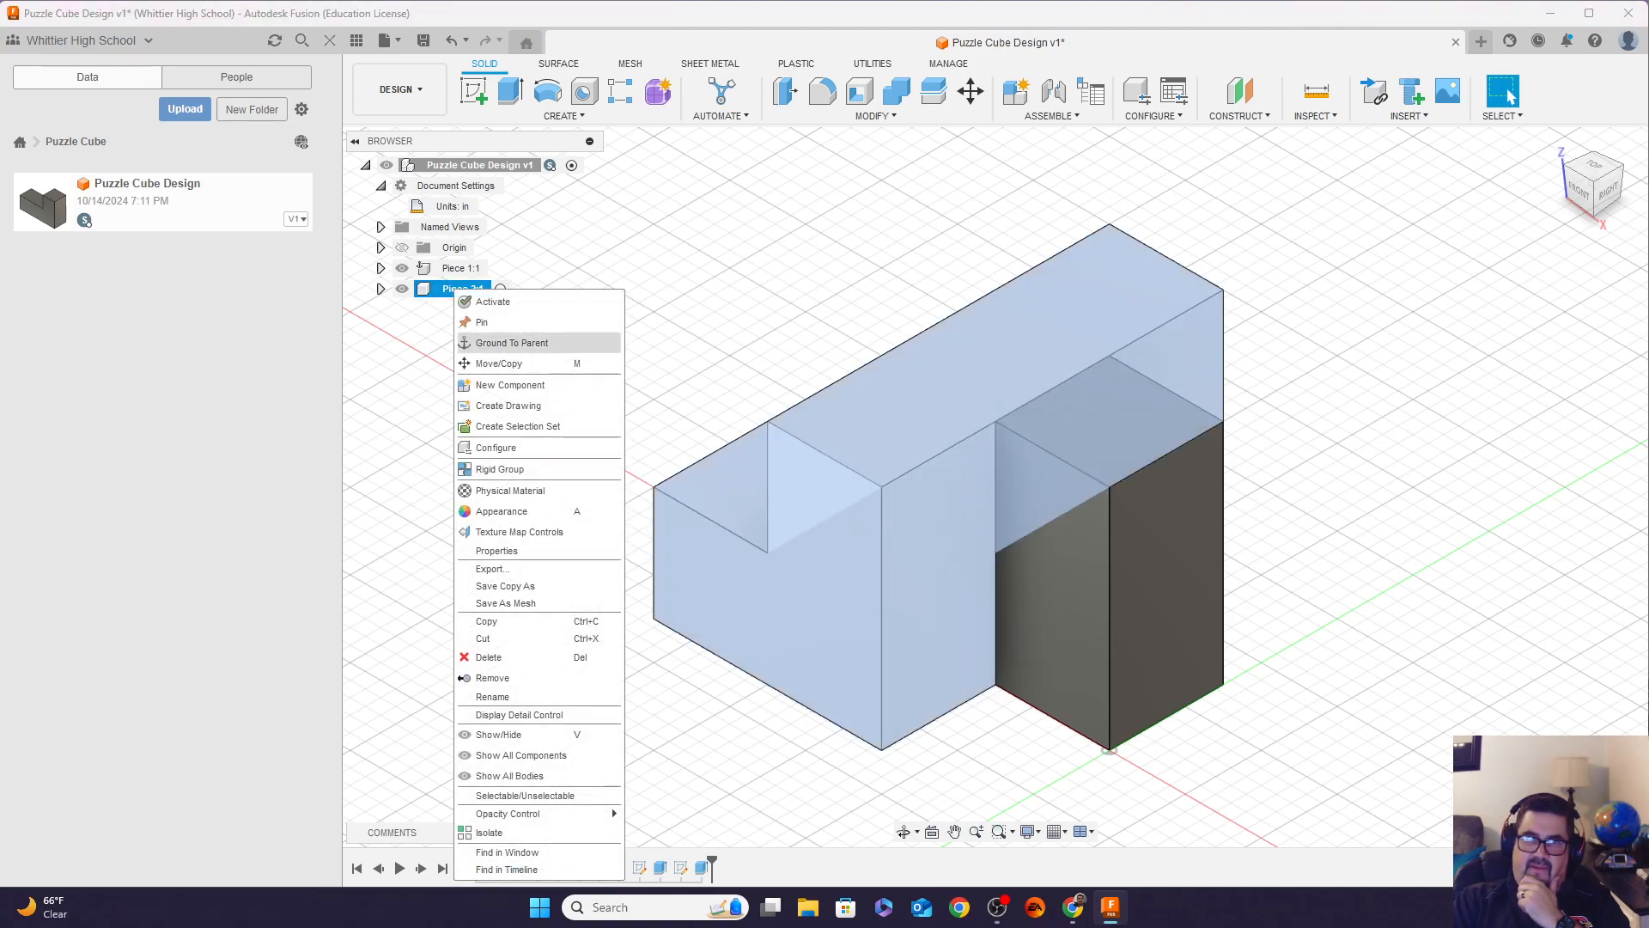
click(502, 512)
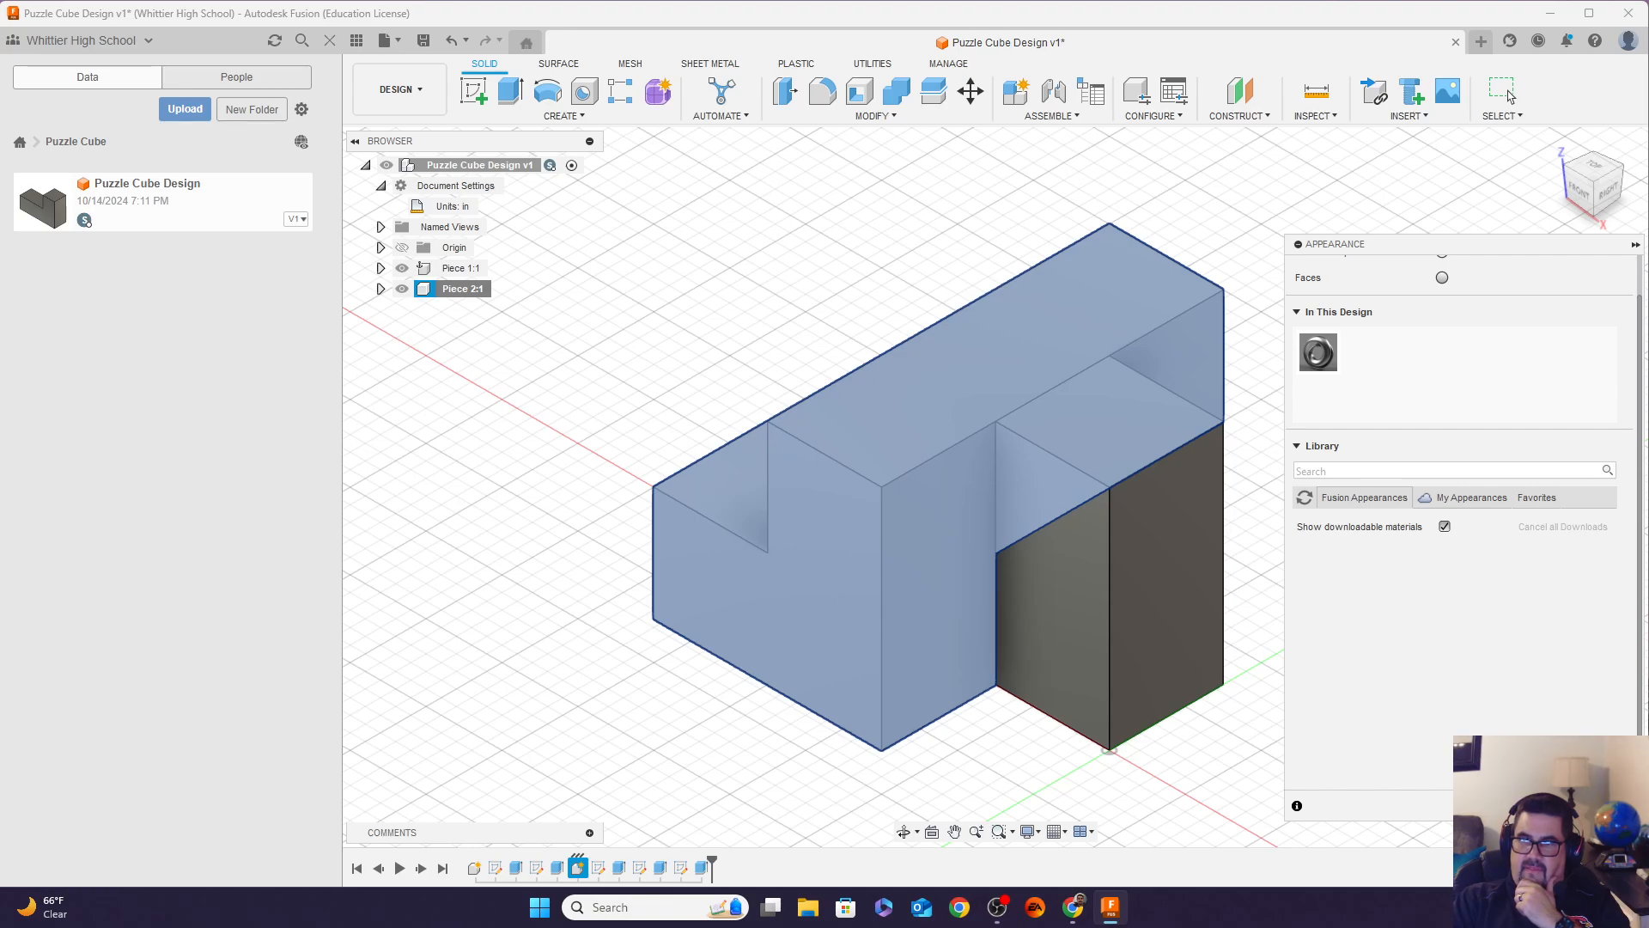
click(1509, 97)
right_click(464, 288)
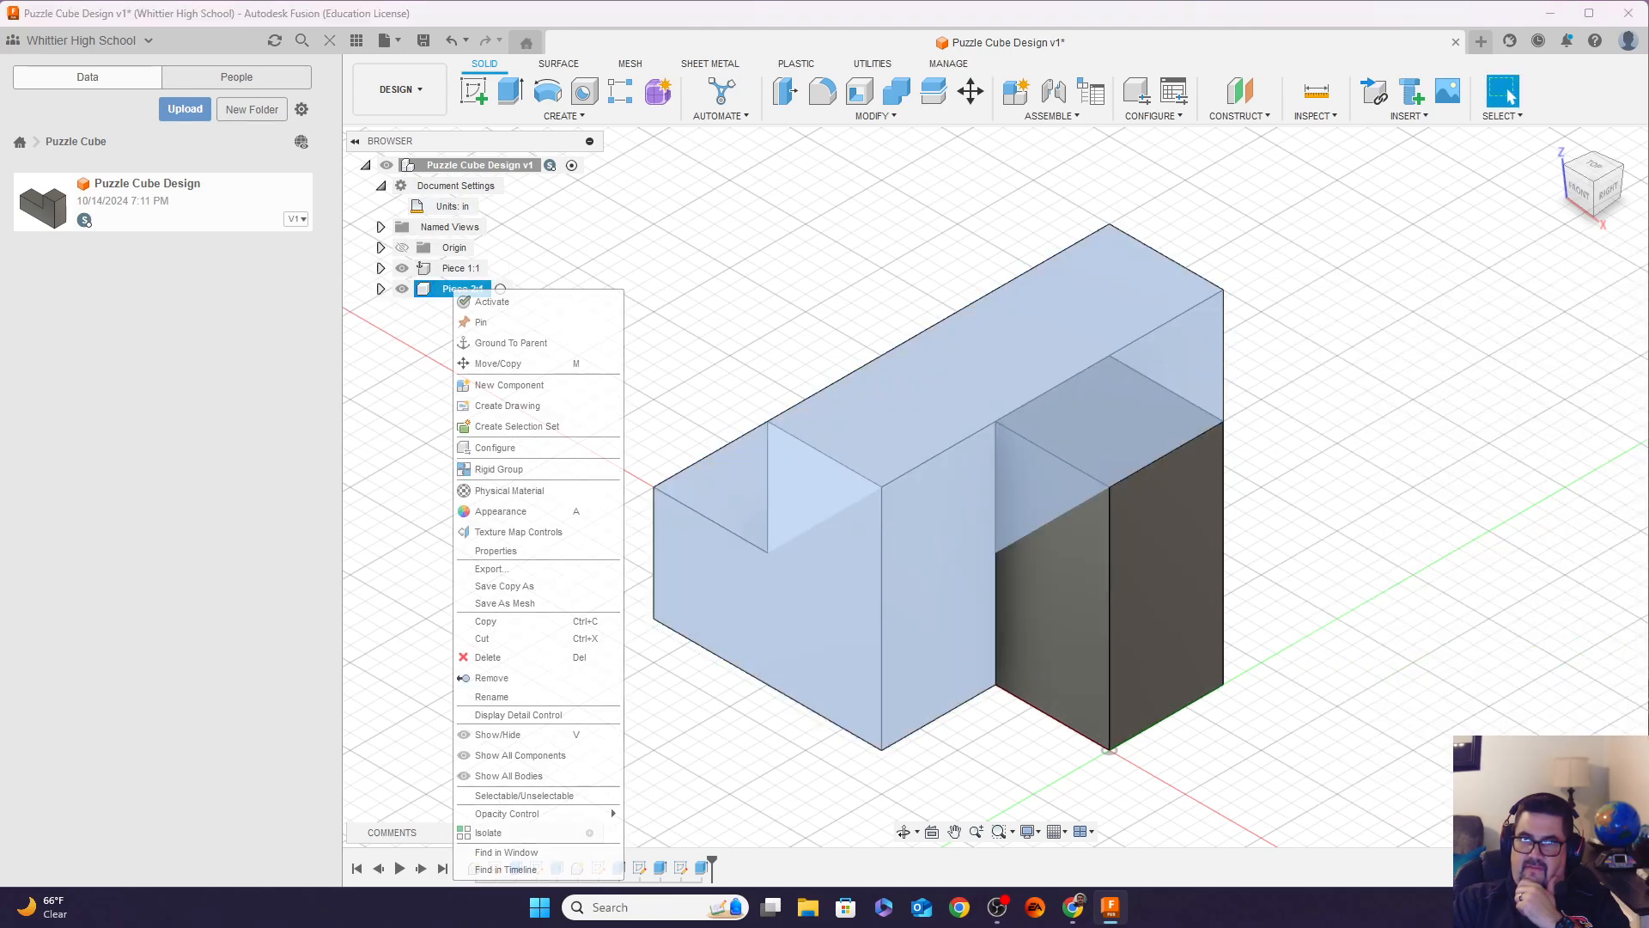
click(501, 511)
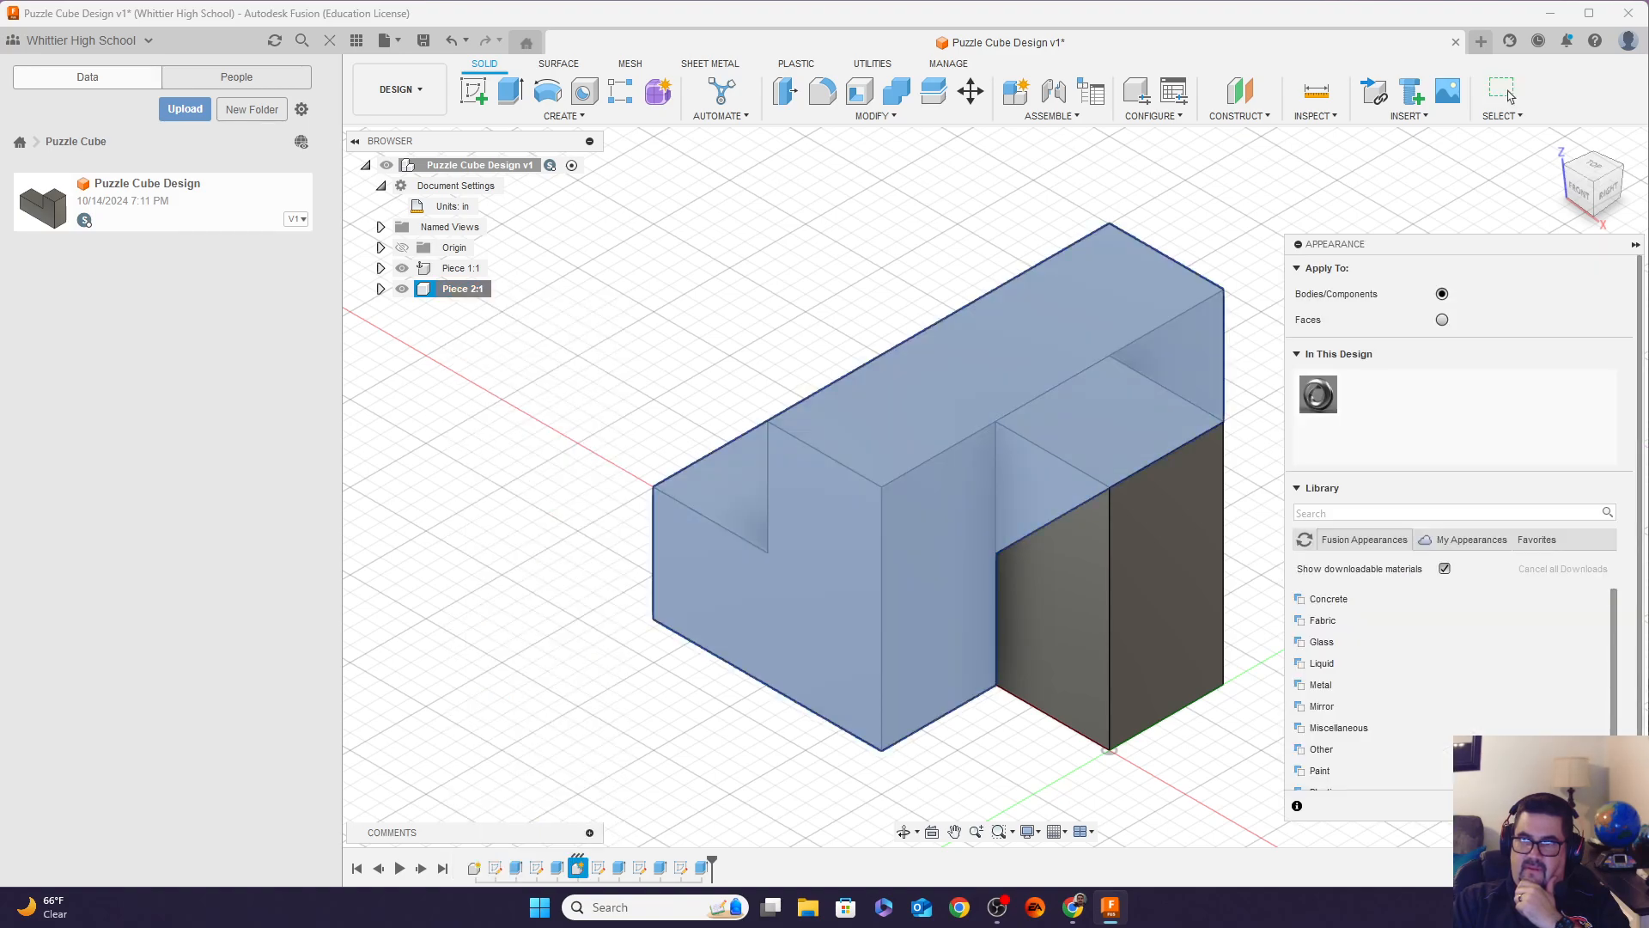
Apply red Enamel Glossy paint to Piece 2 and green Enamel Glossy paint to Piece 1
scroll(1452, 598, down, 1)
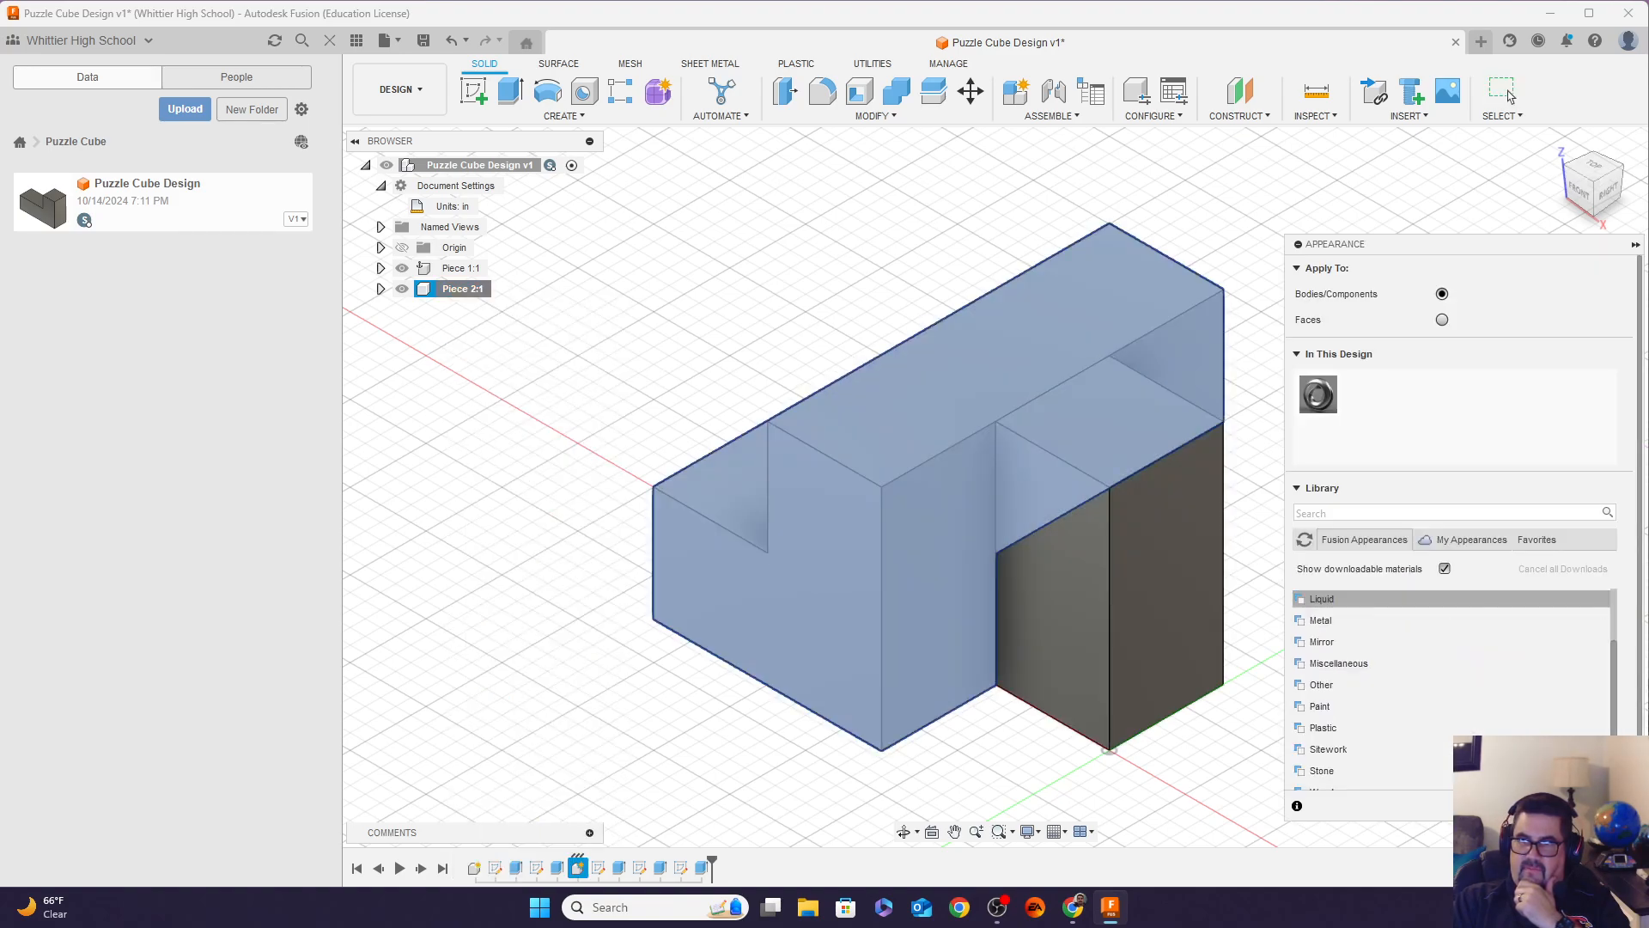
scroll(1452, 663, down, 1)
click(1320, 664)
scroll(1375, 579, down, 2)
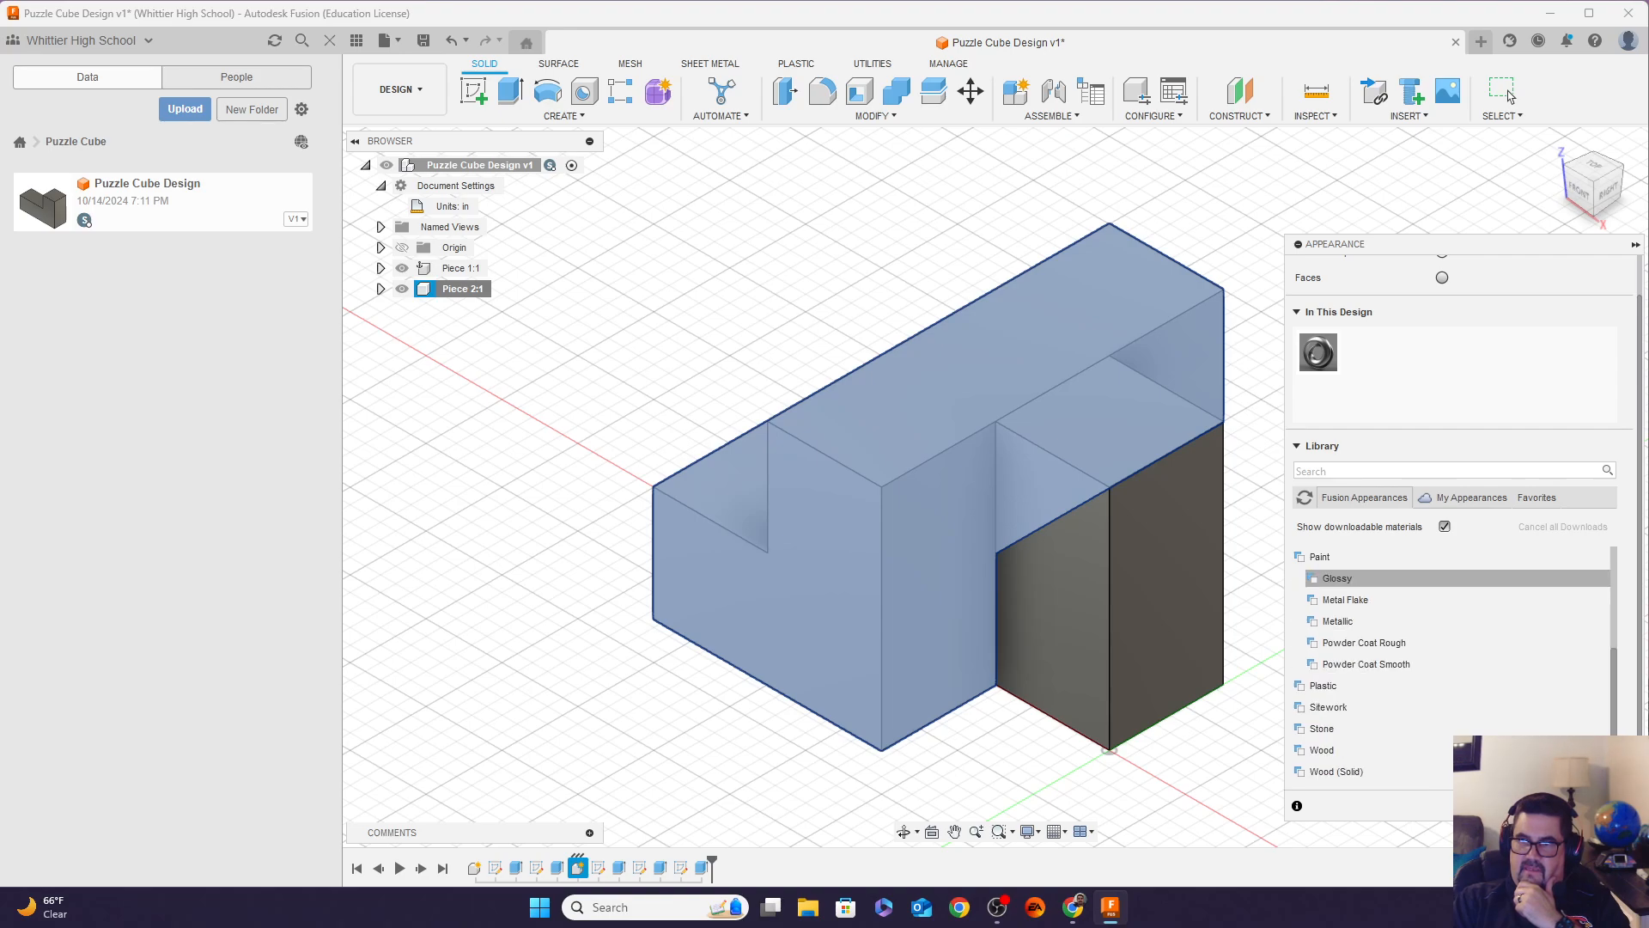
click(1337, 579)
scroll(1409, 618, down, 2)
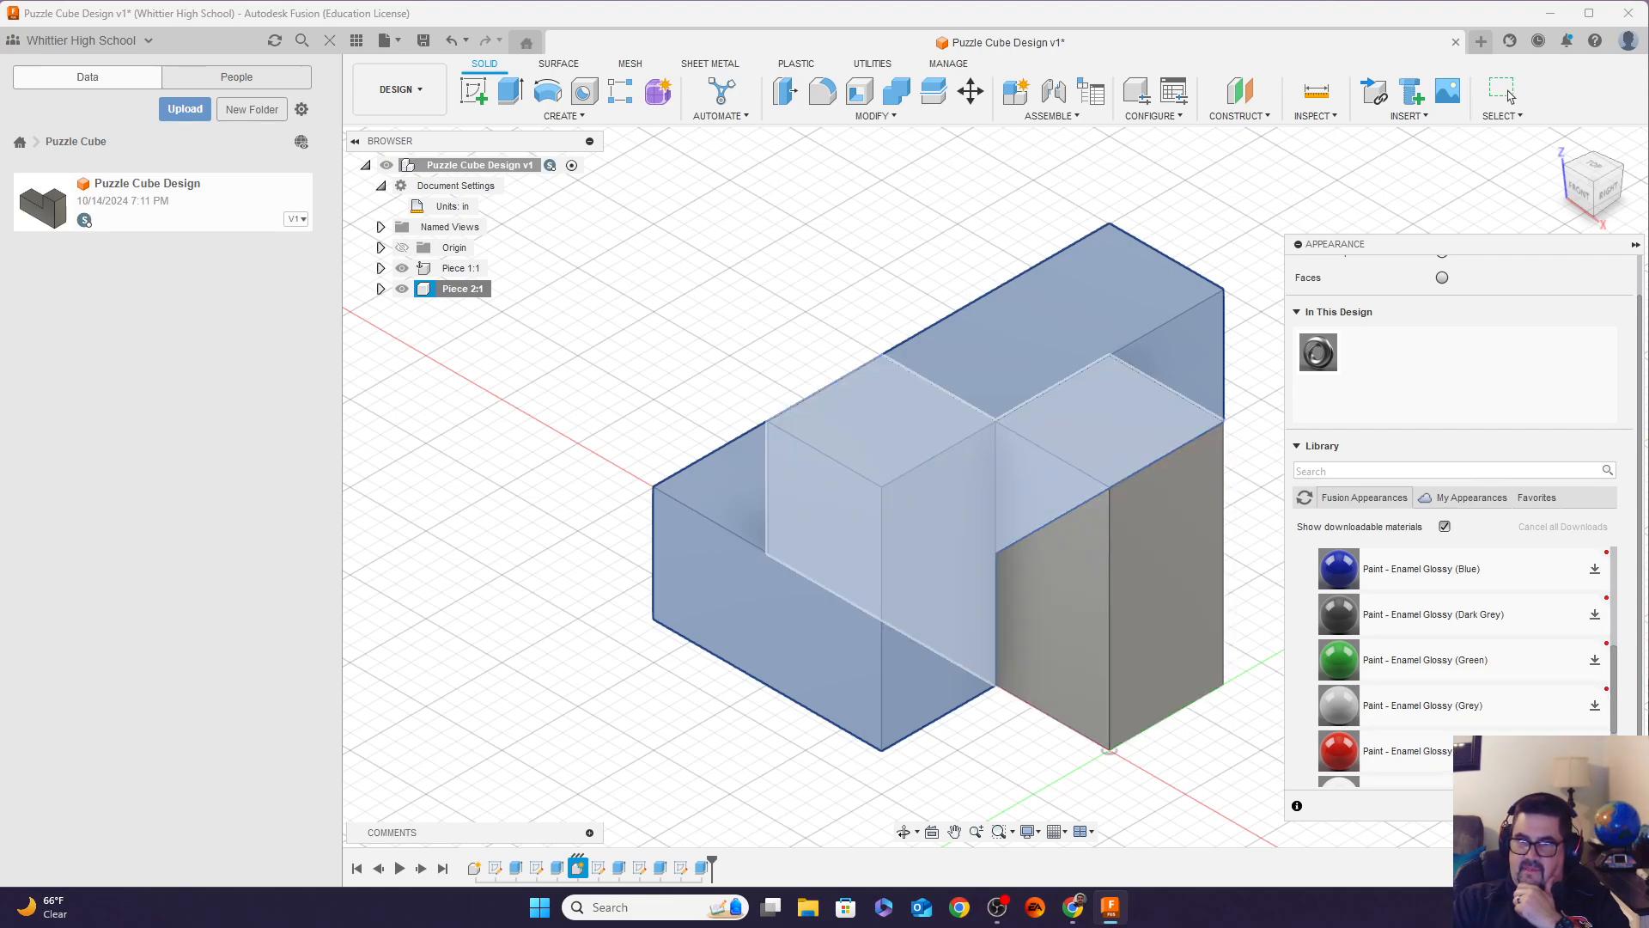
drag(1338, 751, 824, 481)
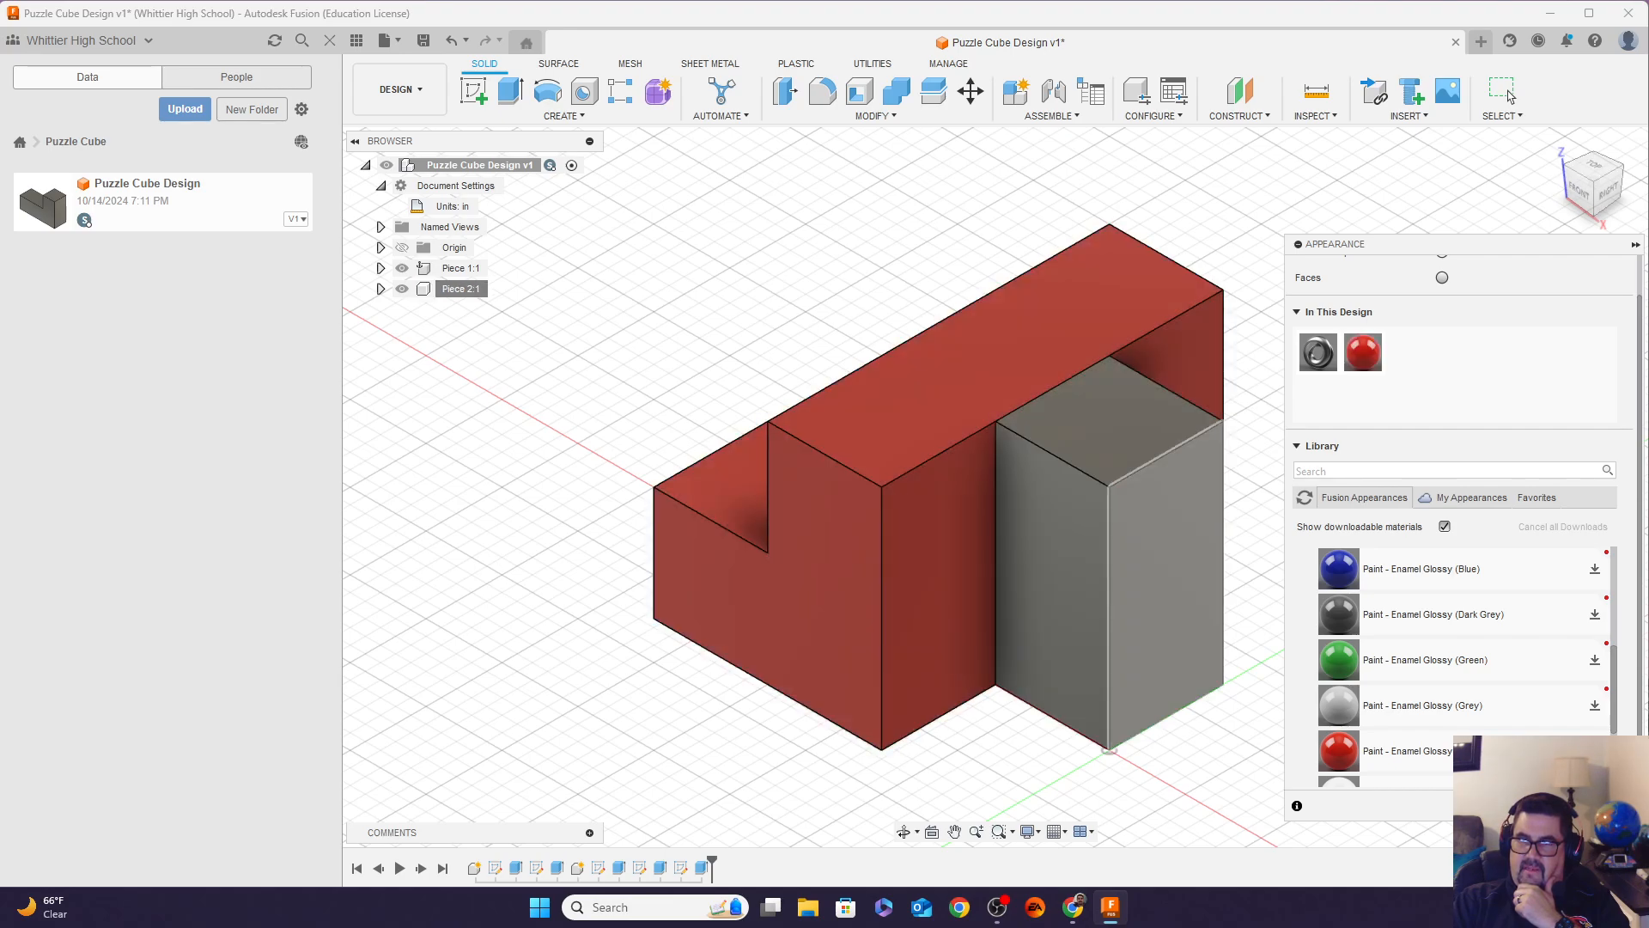
drag(1338, 659, 1108, 567)
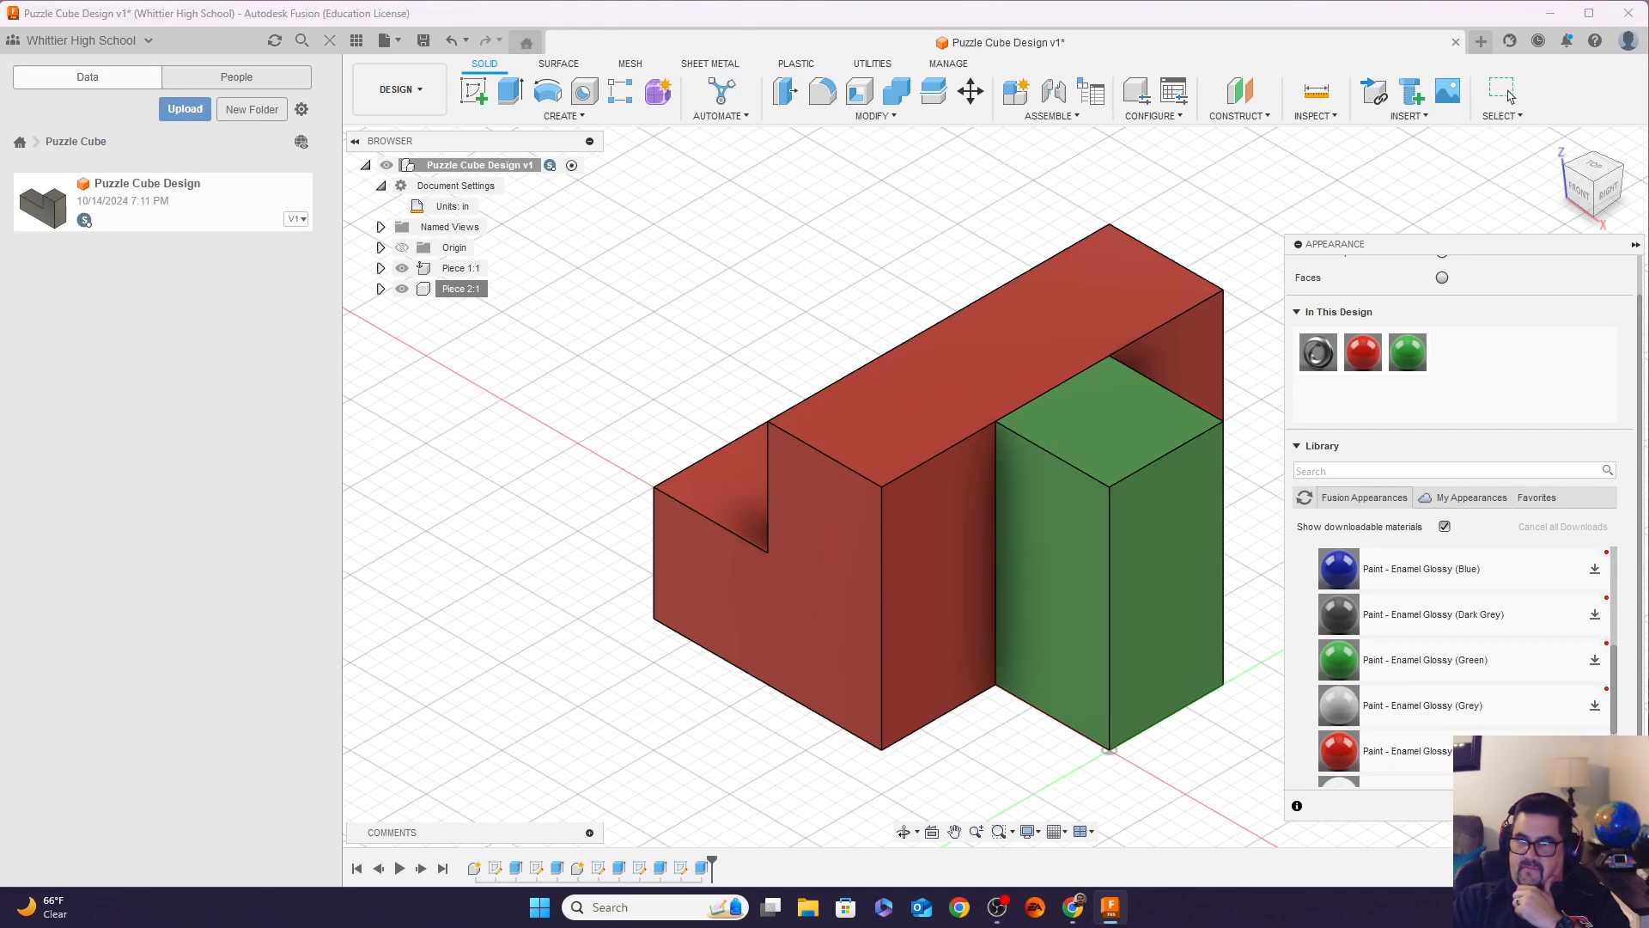
click(1509, 96)
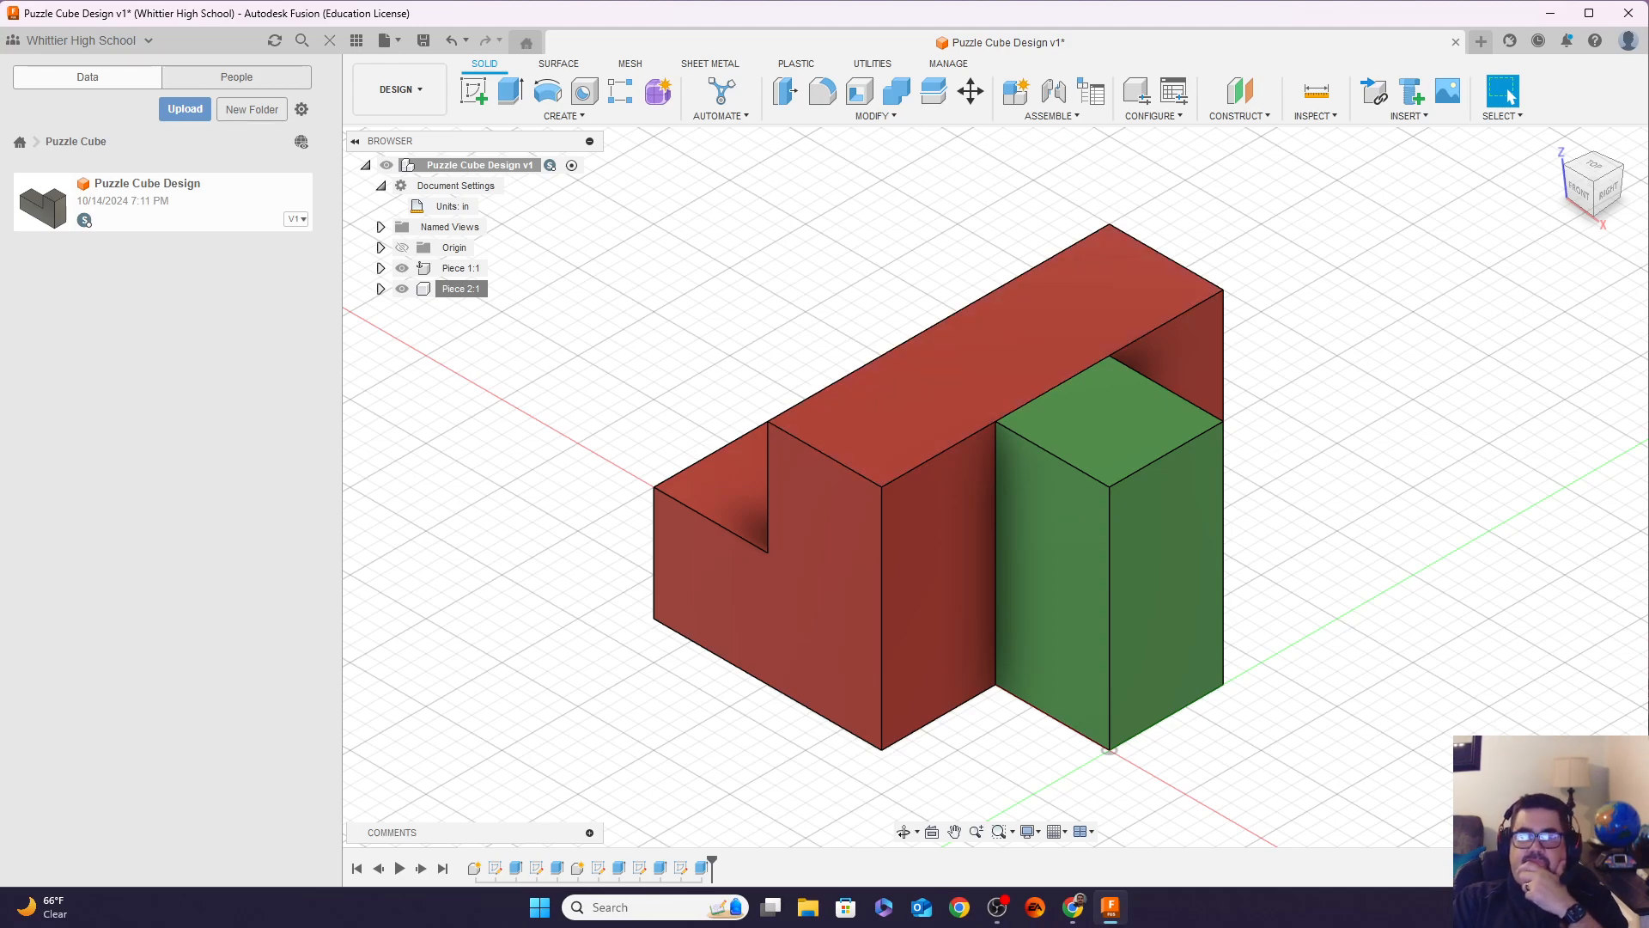
scroll(669, 328, down, 2)
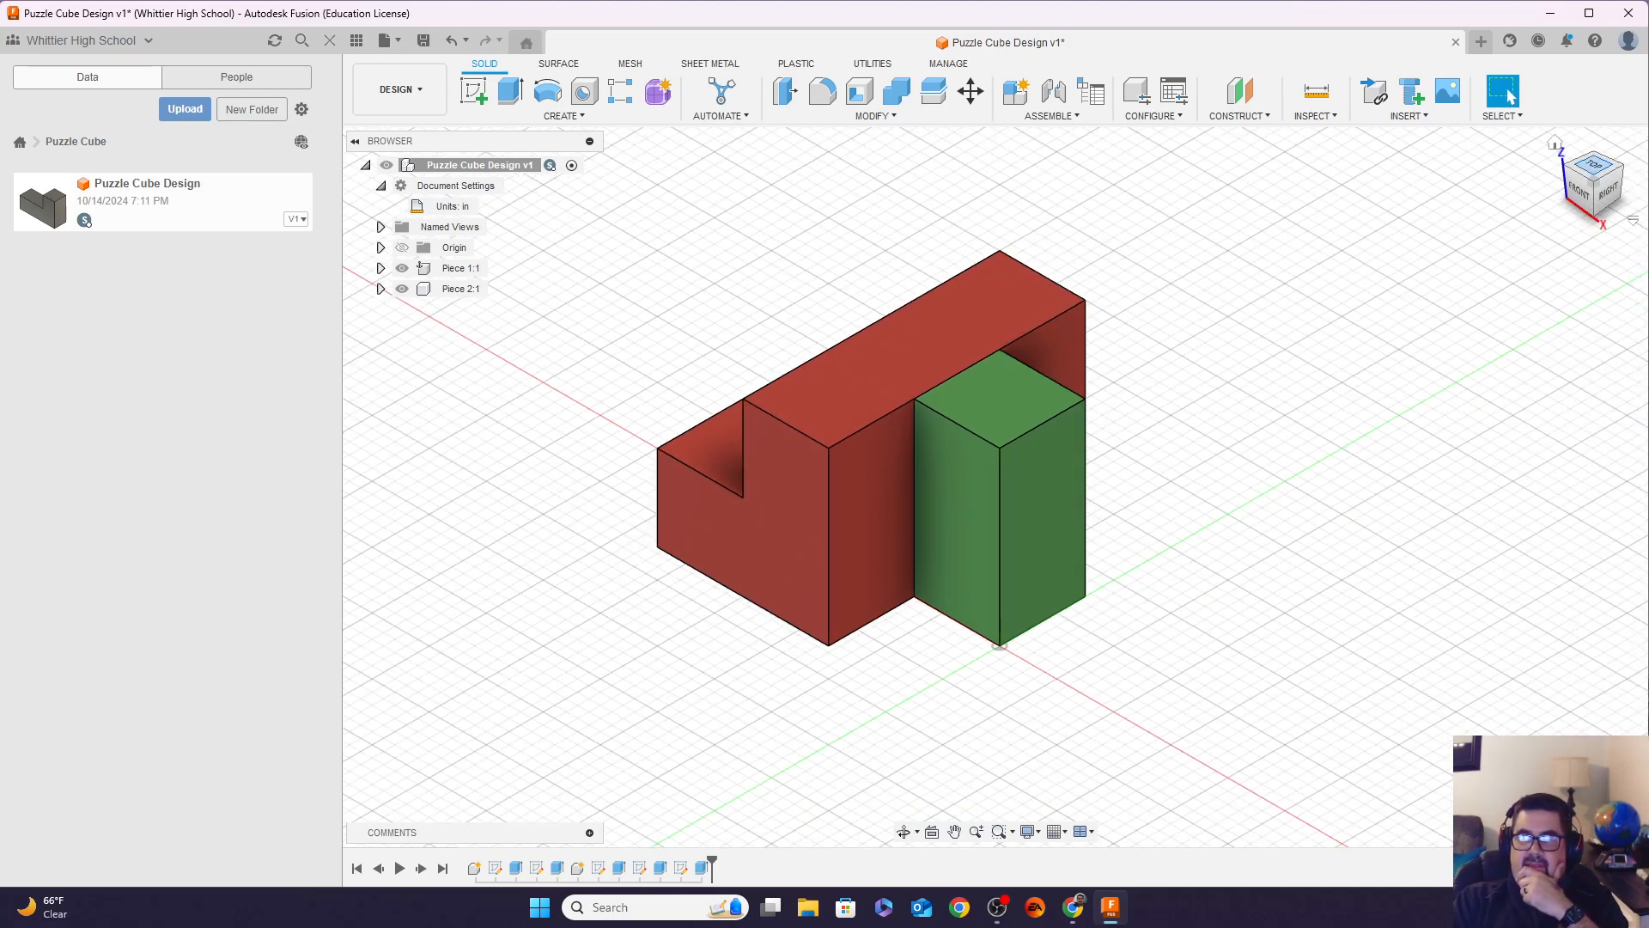
drag(1582, 177, 1592, 185)
mouse_move(995, 487)
shift+middle_down()
mouse_move(992, 413)
mouse_move(884, 438)
mouse_move(679, 434)
shift+middle_up()
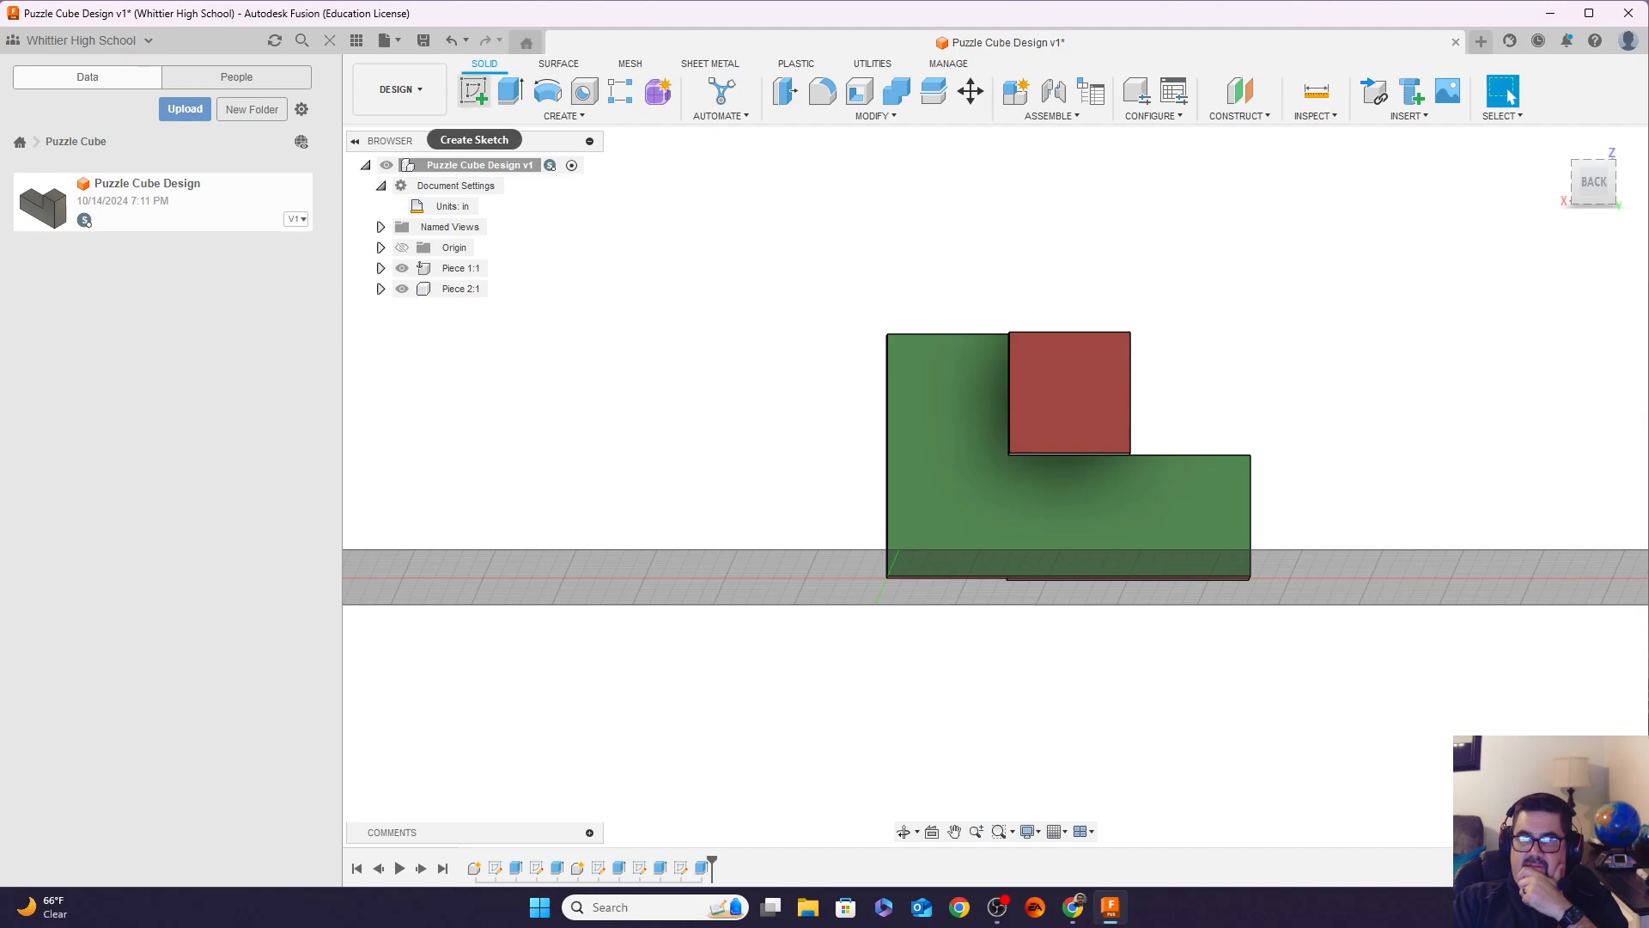
click(474, 90)
click(850, 541)
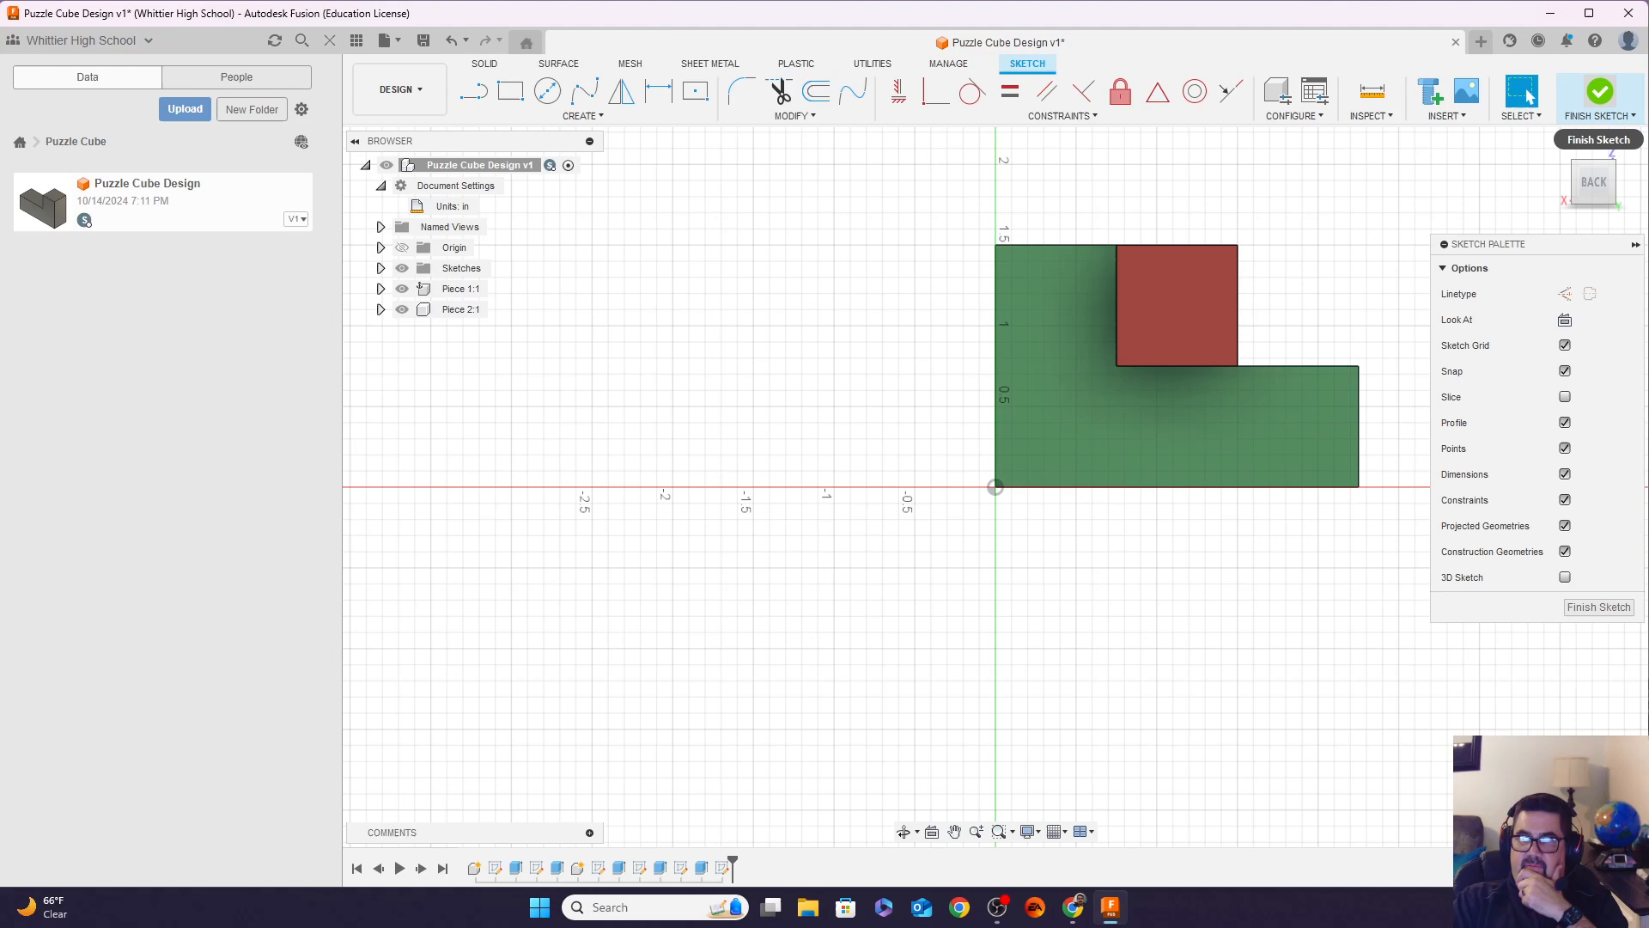
click(1599, 91)
right_click(724, 867)
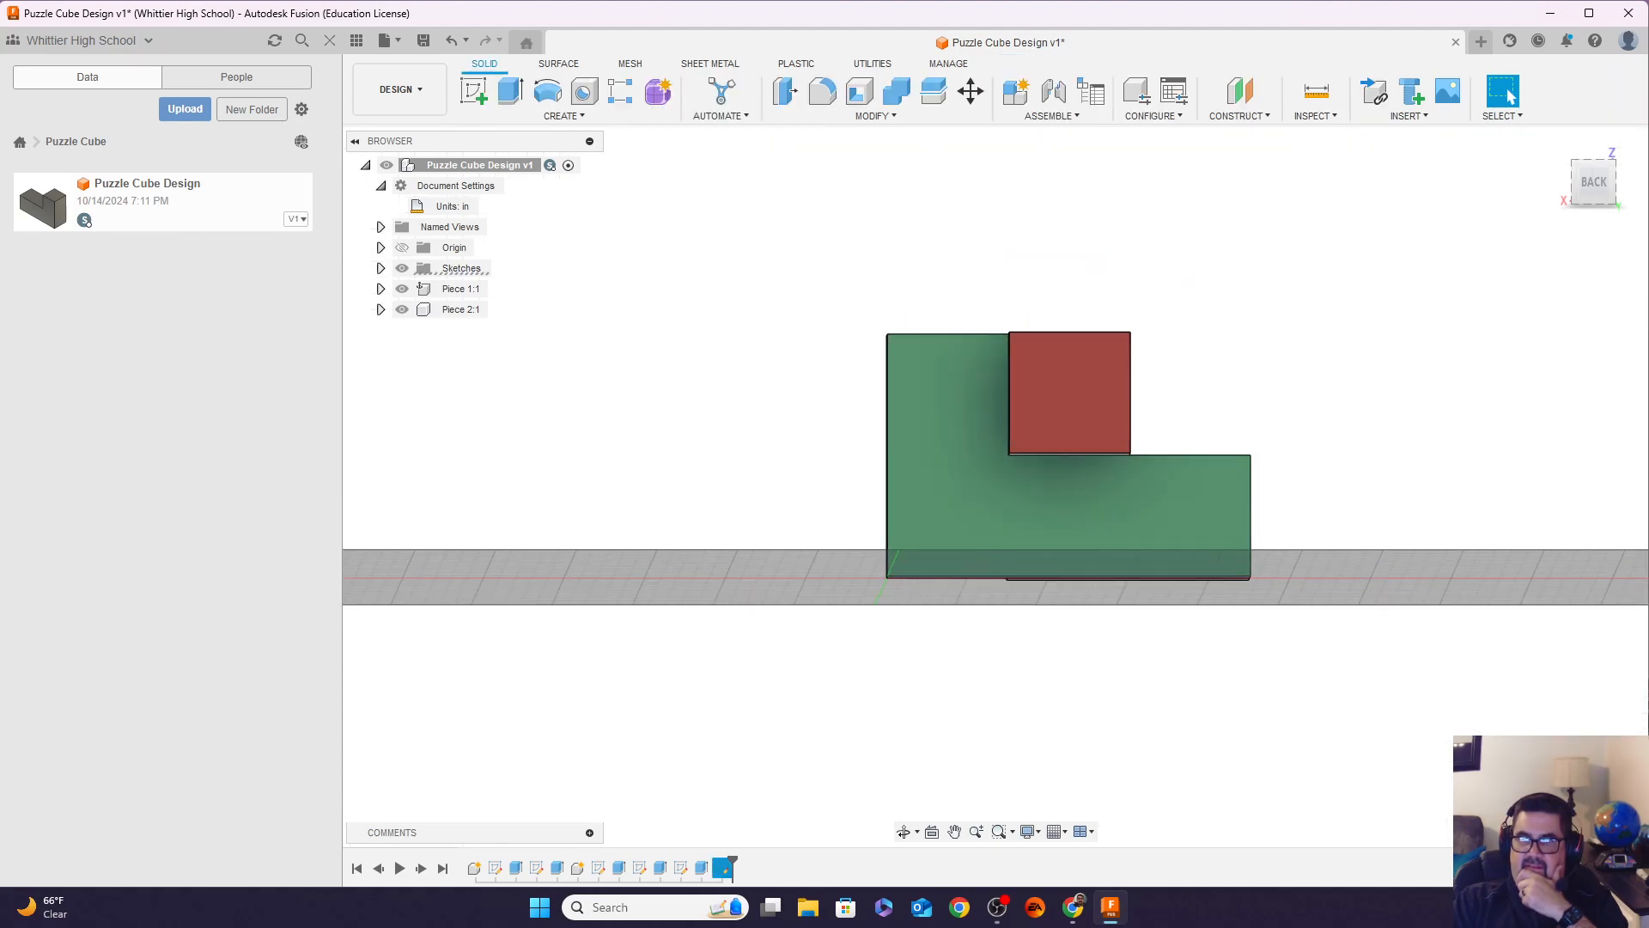
click(777, 743)
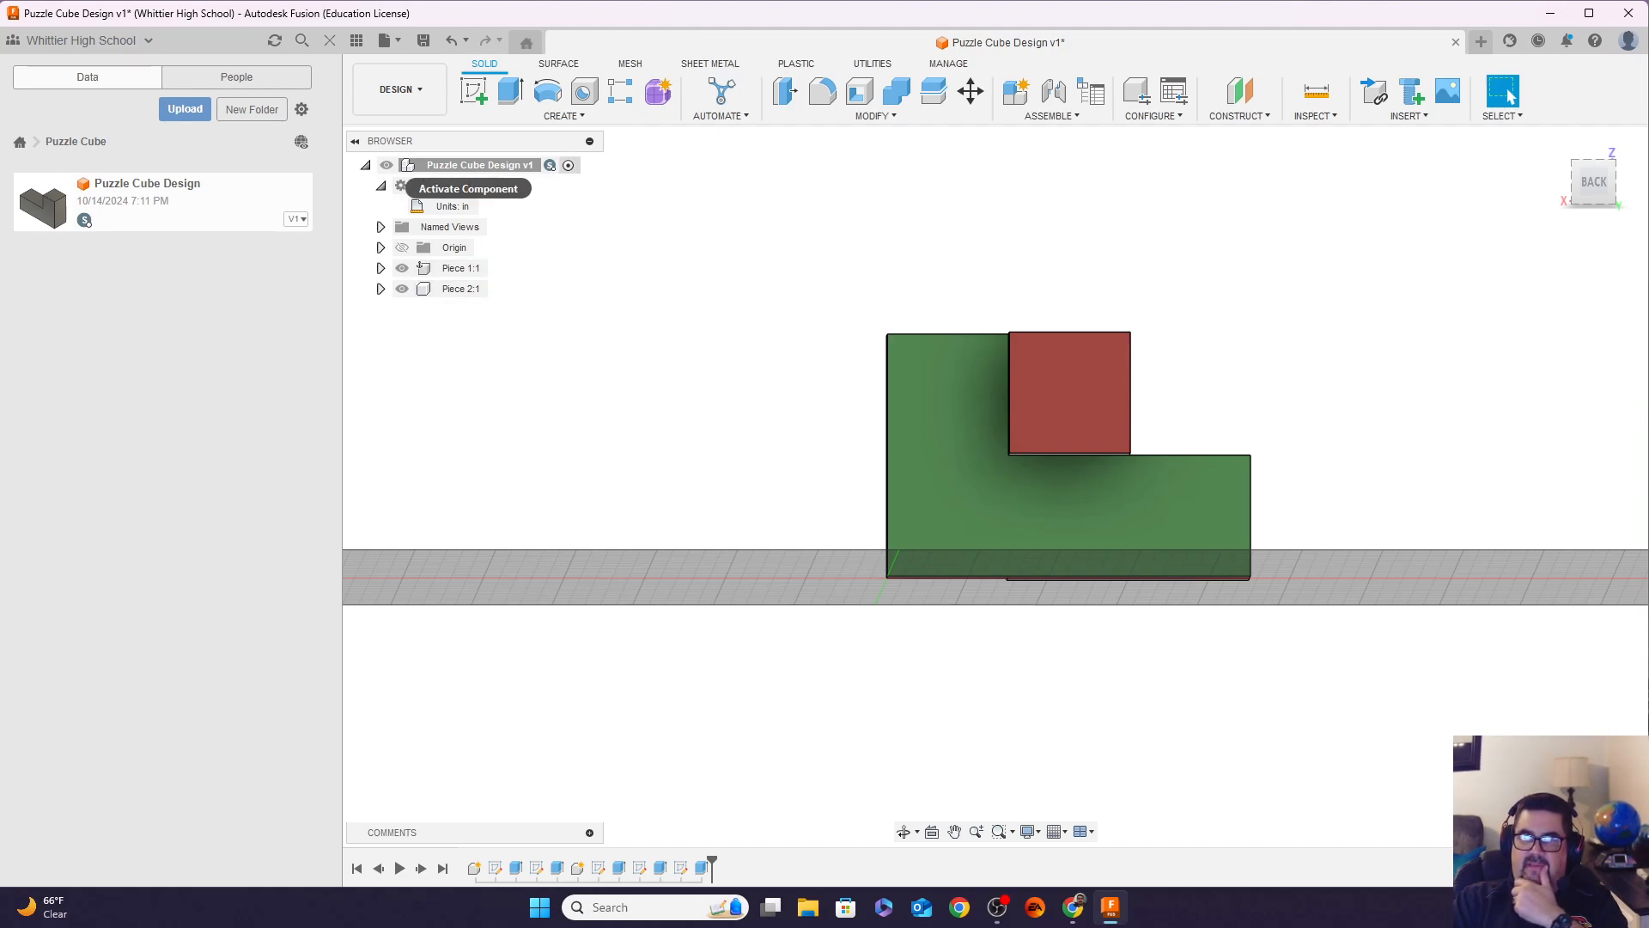
Create a new internal standard component named Piece 3 under the top-level design and make it active
right_click(447, 165)
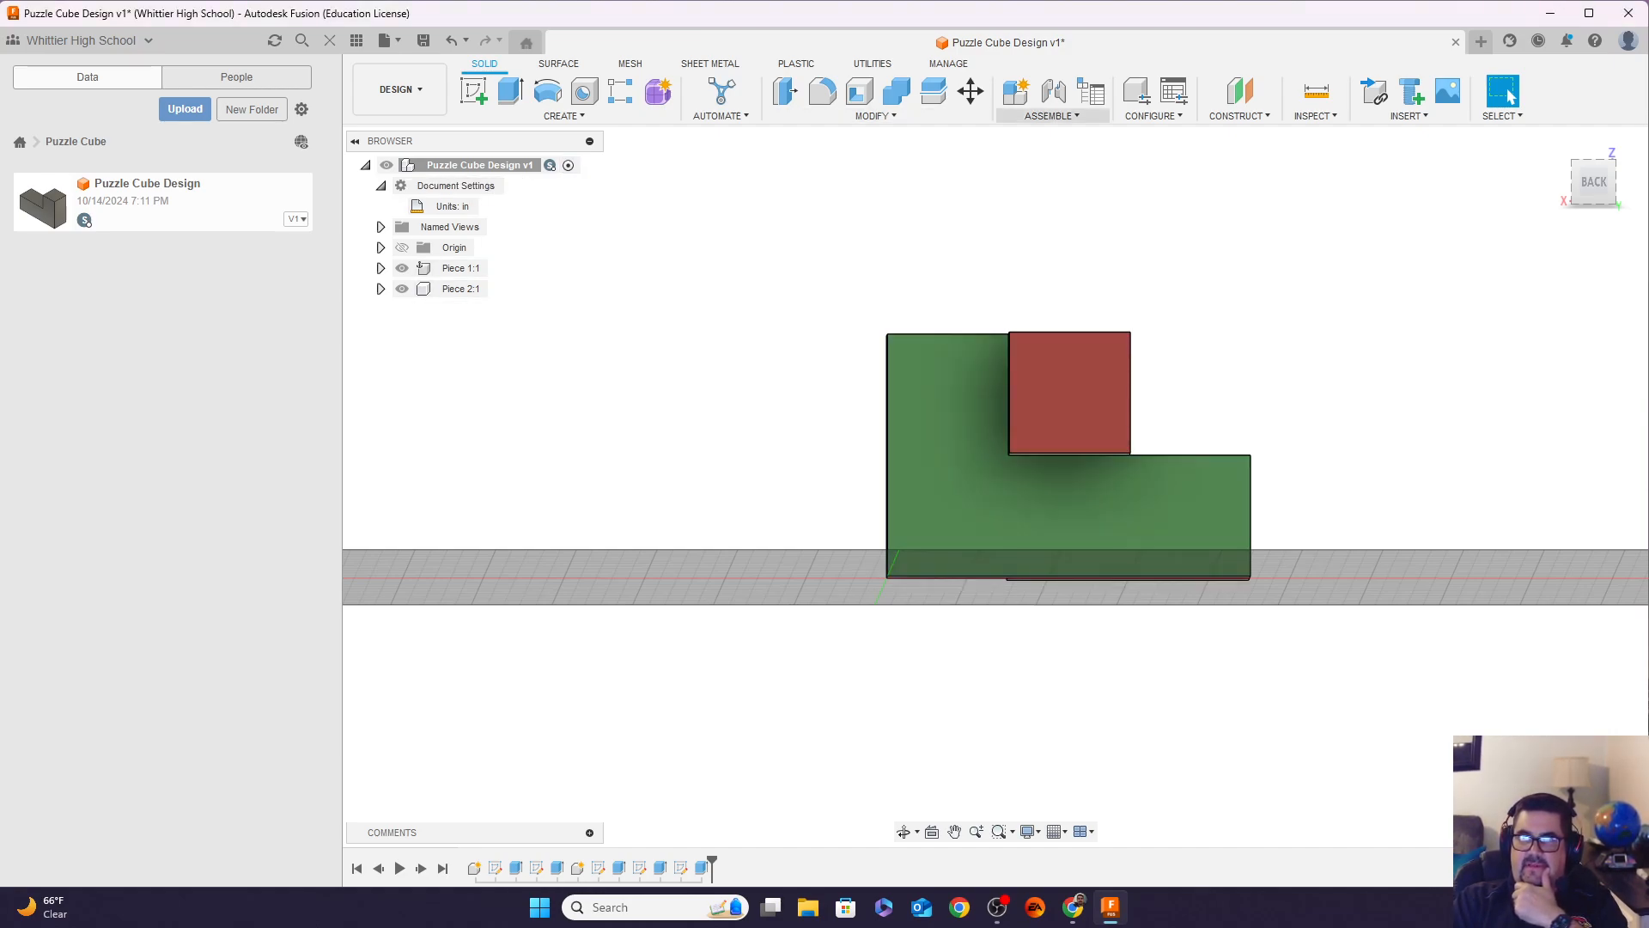
click(1052, 115)
click(1053, 134)
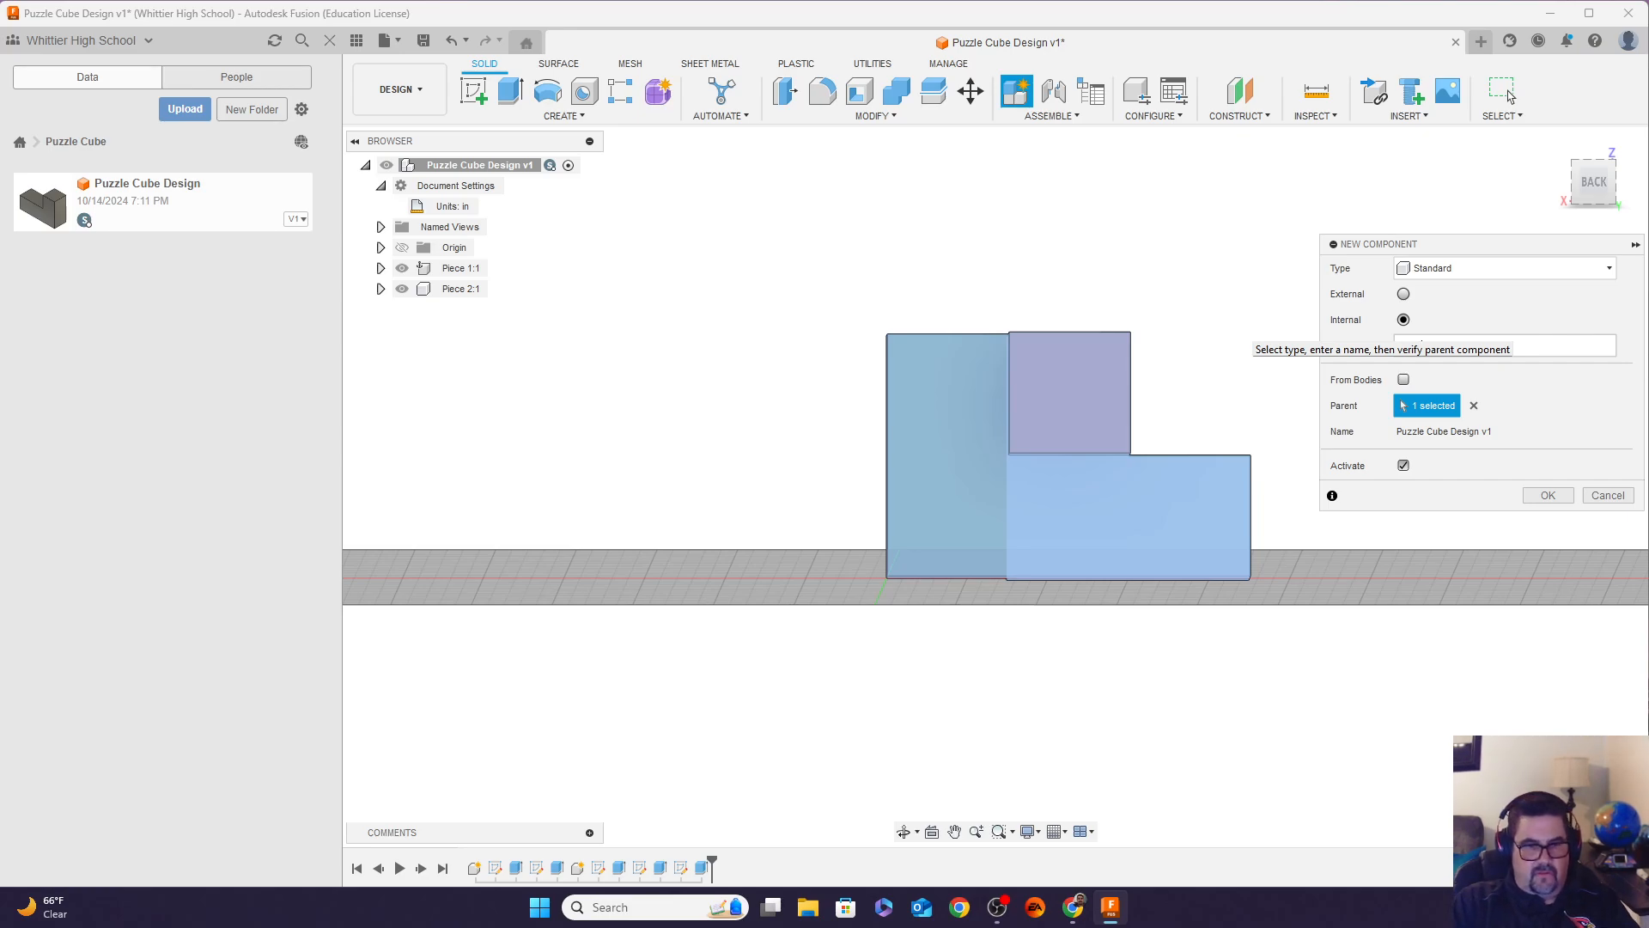
text(Piece 3)
key(Return)
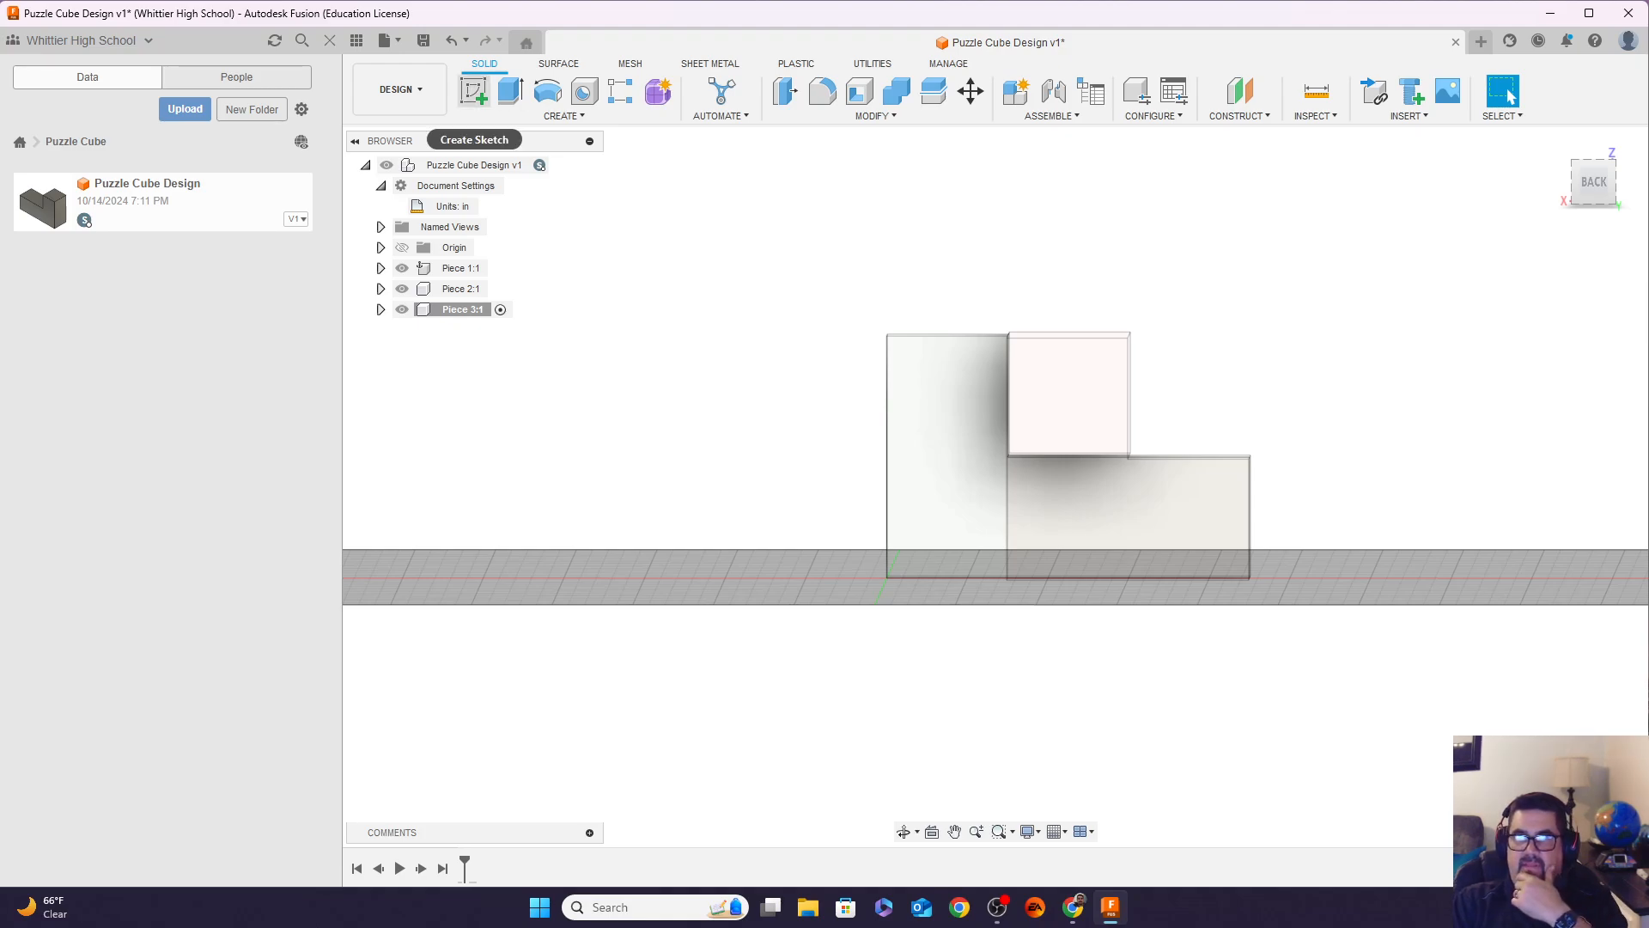
Start a sketch on Piece 1's back face and draw a rectangle about 0.74 in wide and 1.5 in high over its tall column
click(475, 91)
click(962, 506)
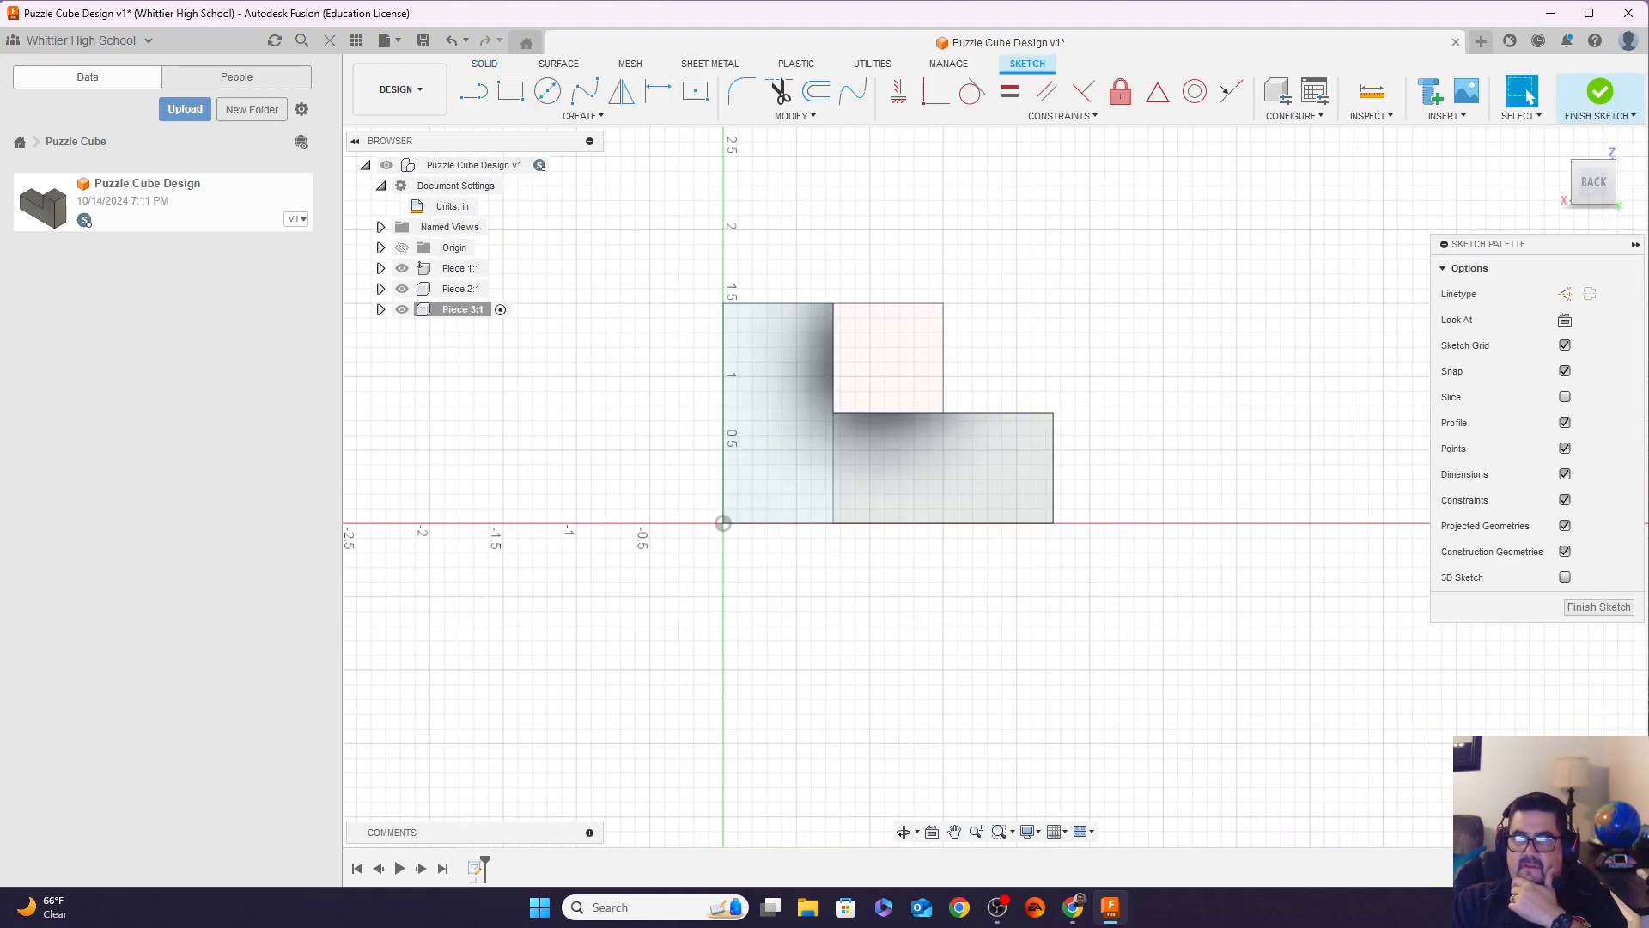
key(r)
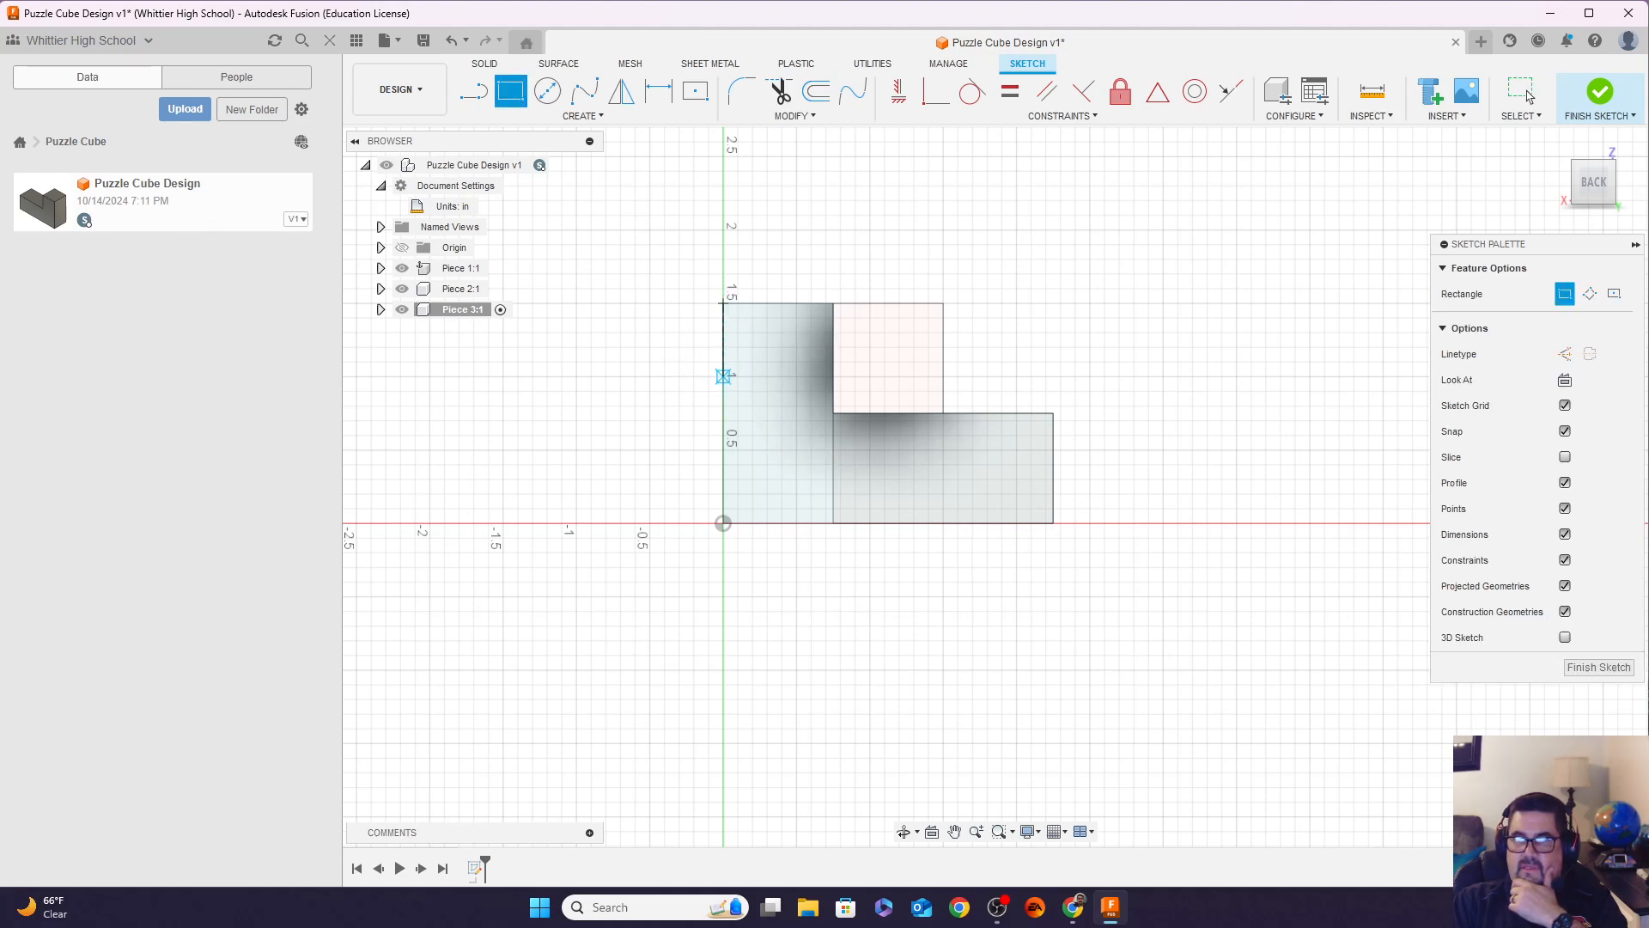
click(723, 303)
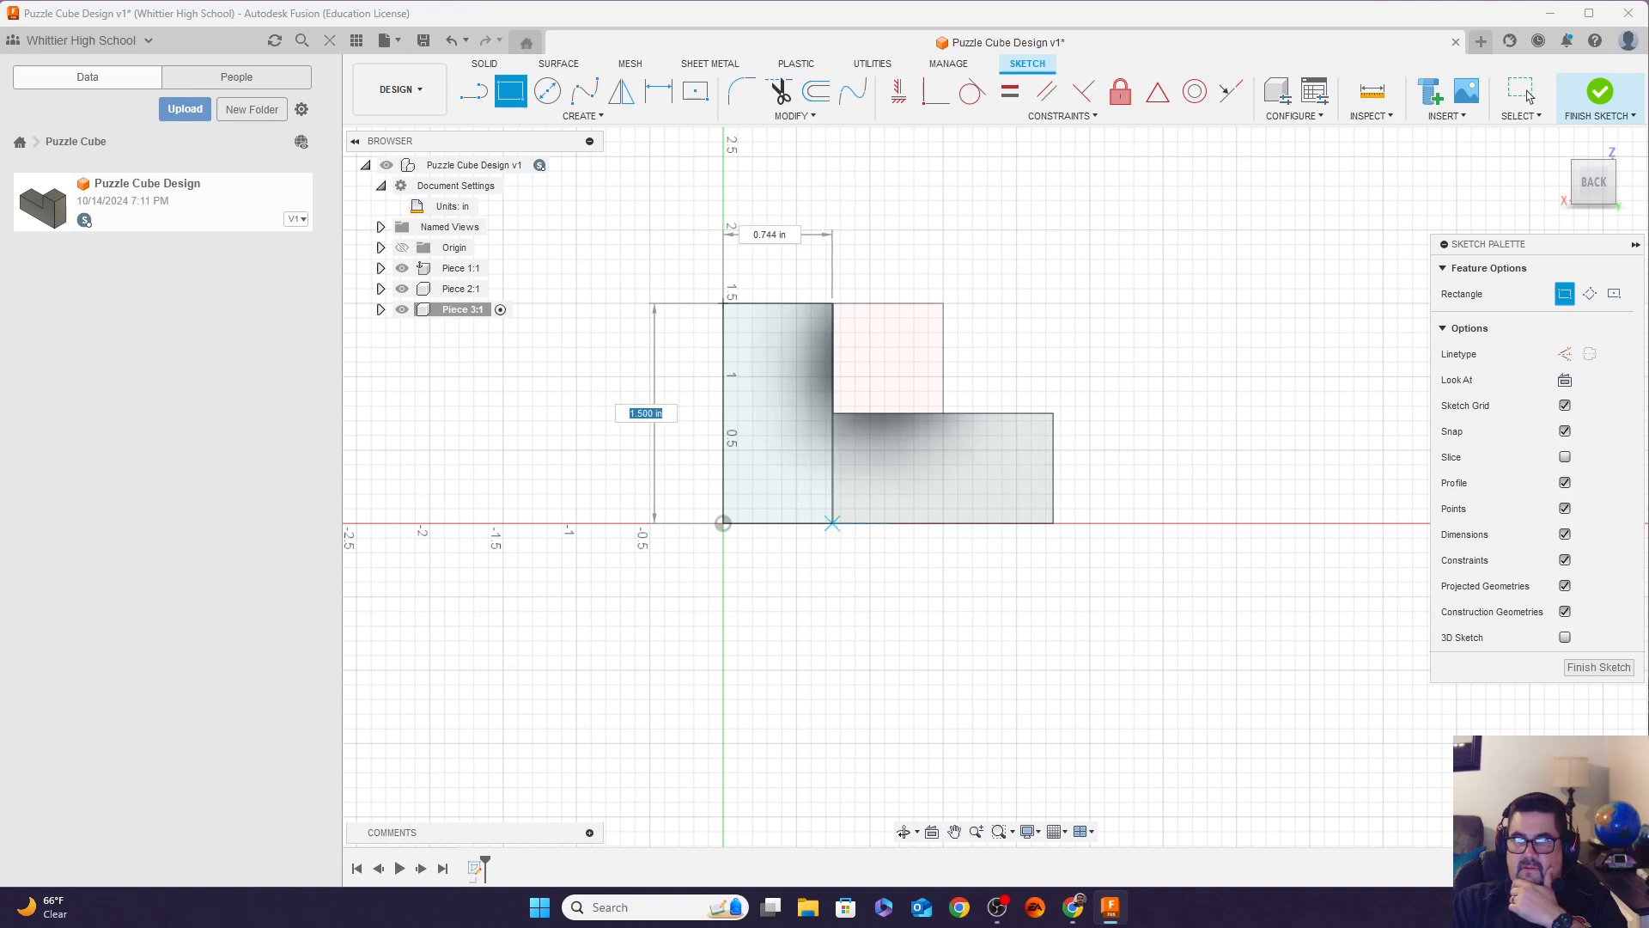
click(832, 522)
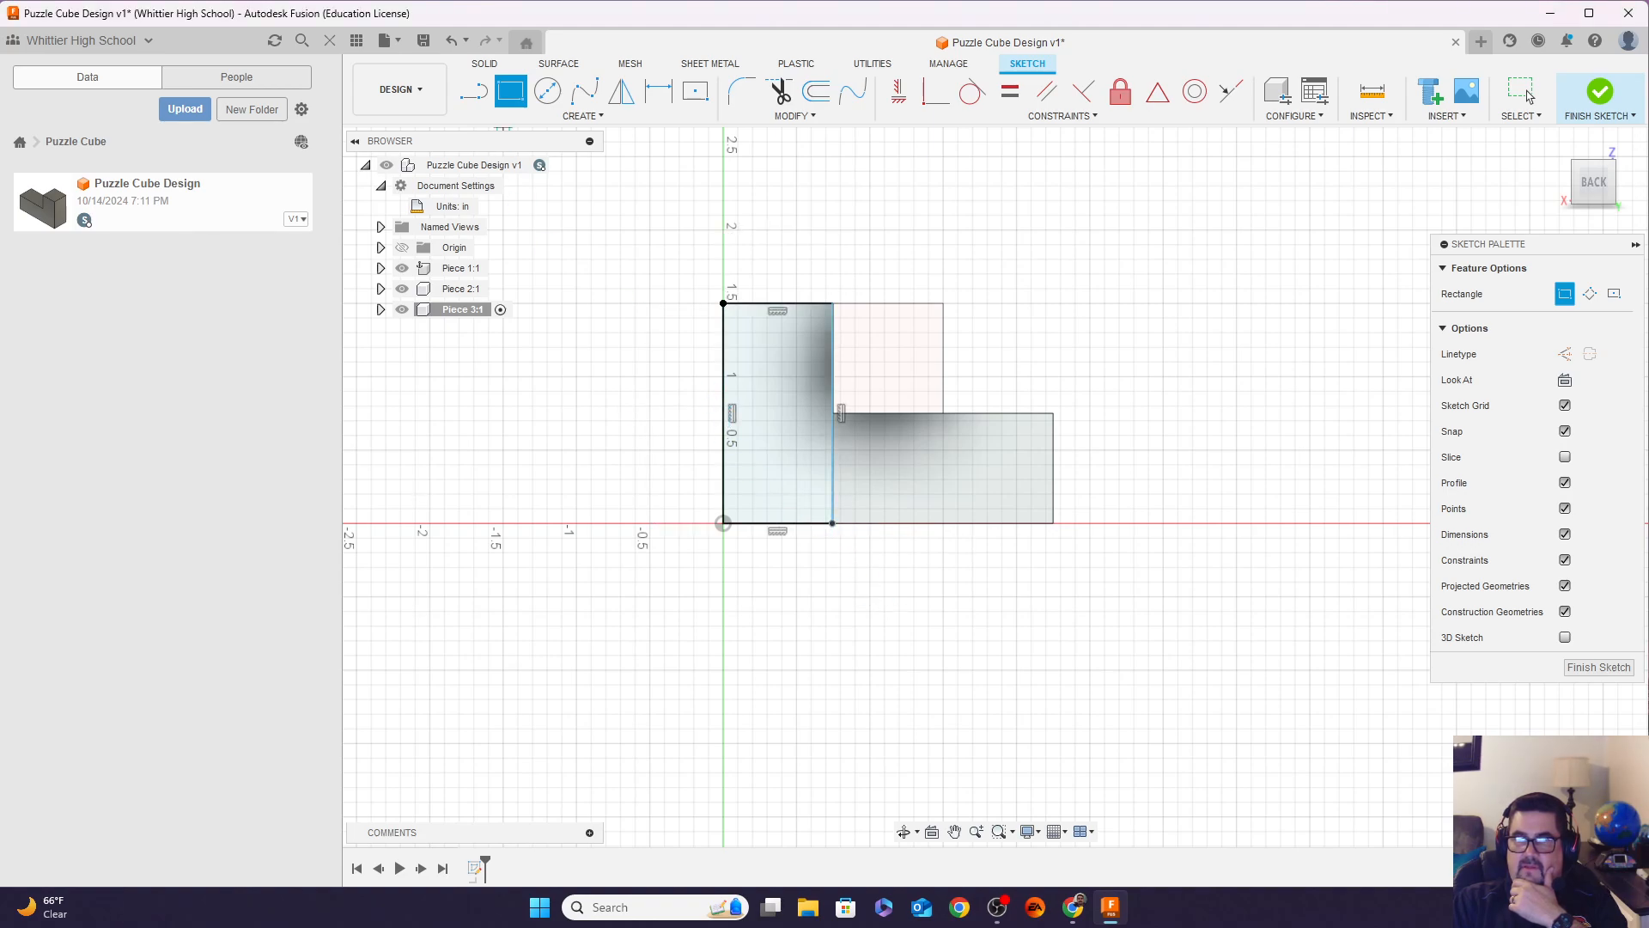
Dimension the bottom edge of the tall rectangle at 0.75 in
click(658, 91)
scroll(760, 539, down, 2)
scroll(760, 539, up, 5)
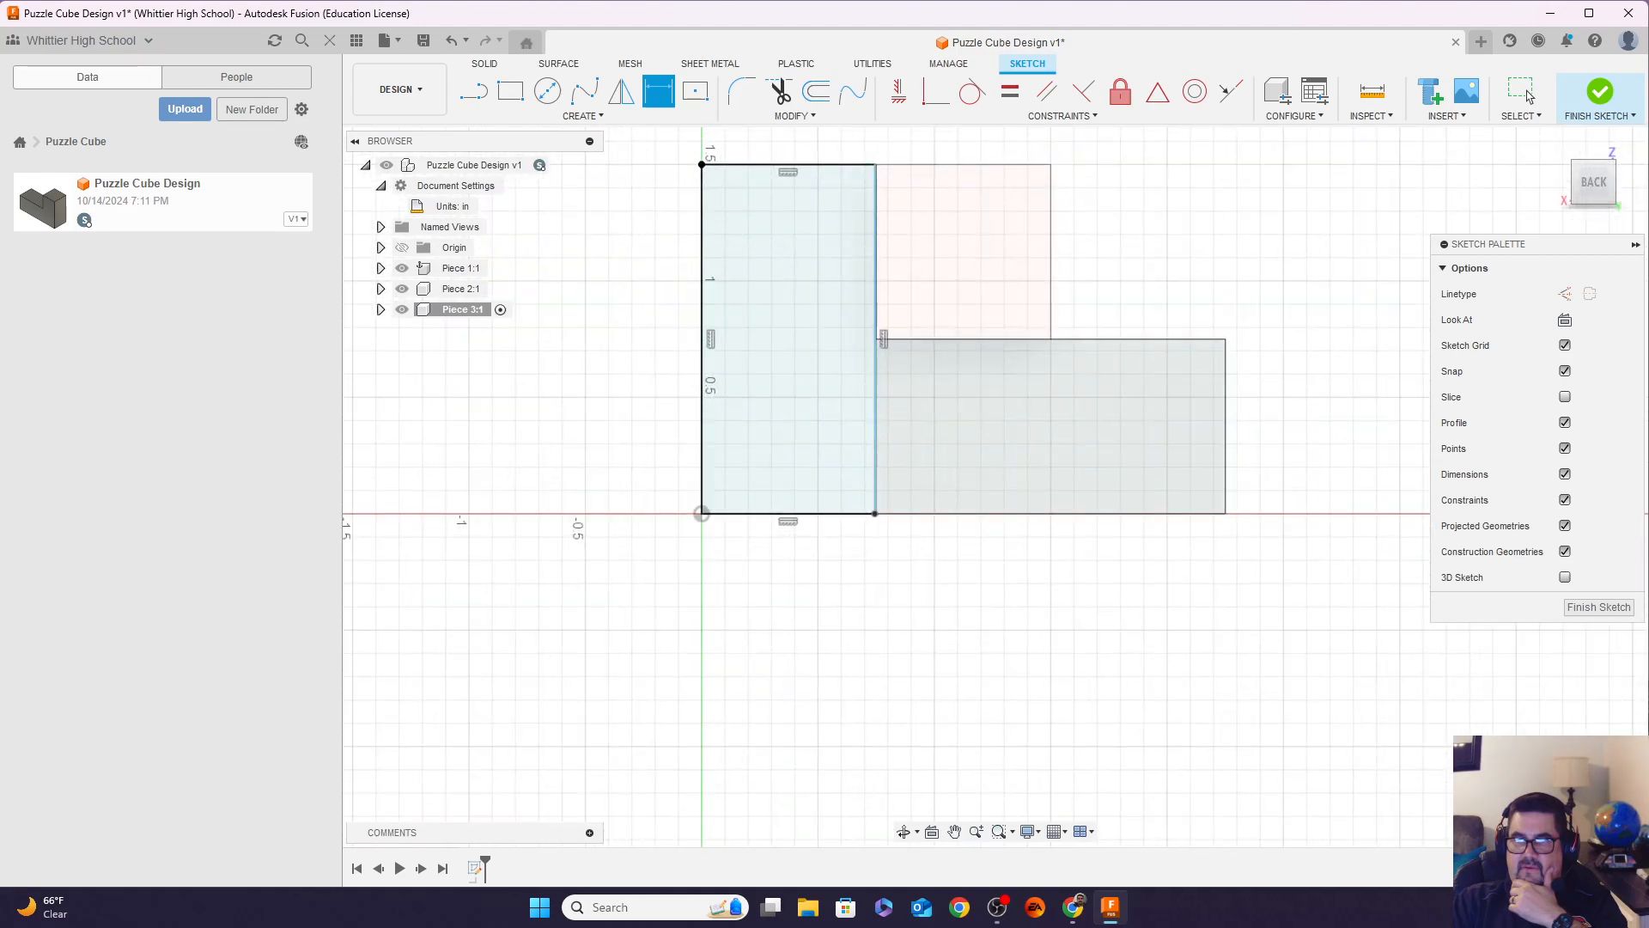
click(784, 513)
click(816, 596)
text(0.)
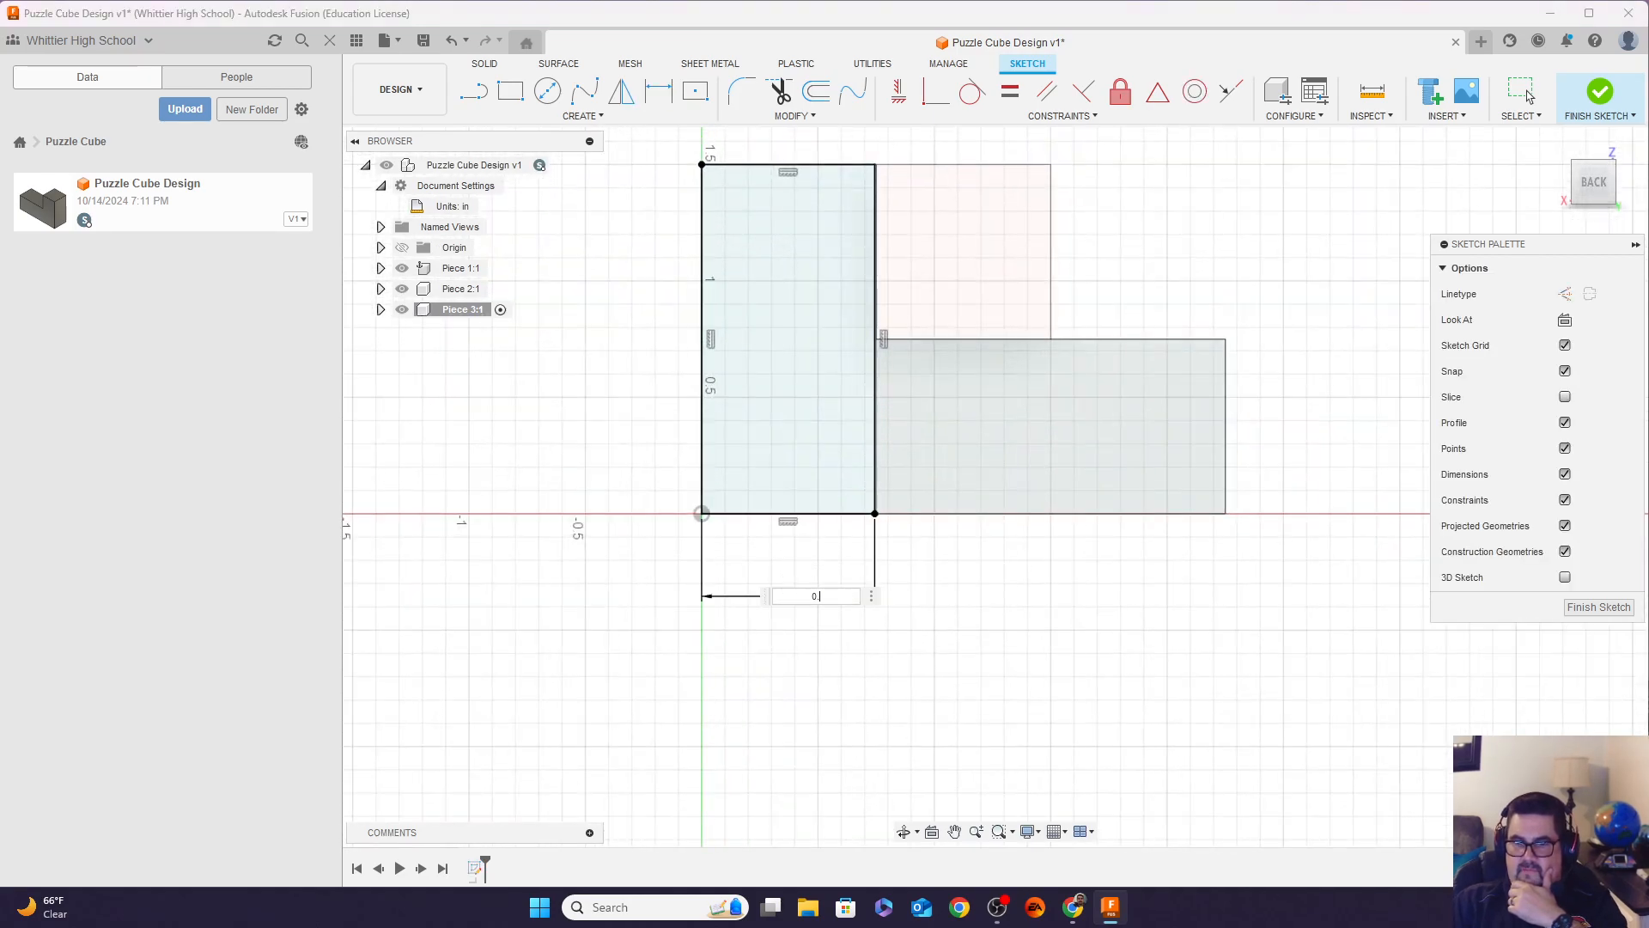
text(75)
key(Return)
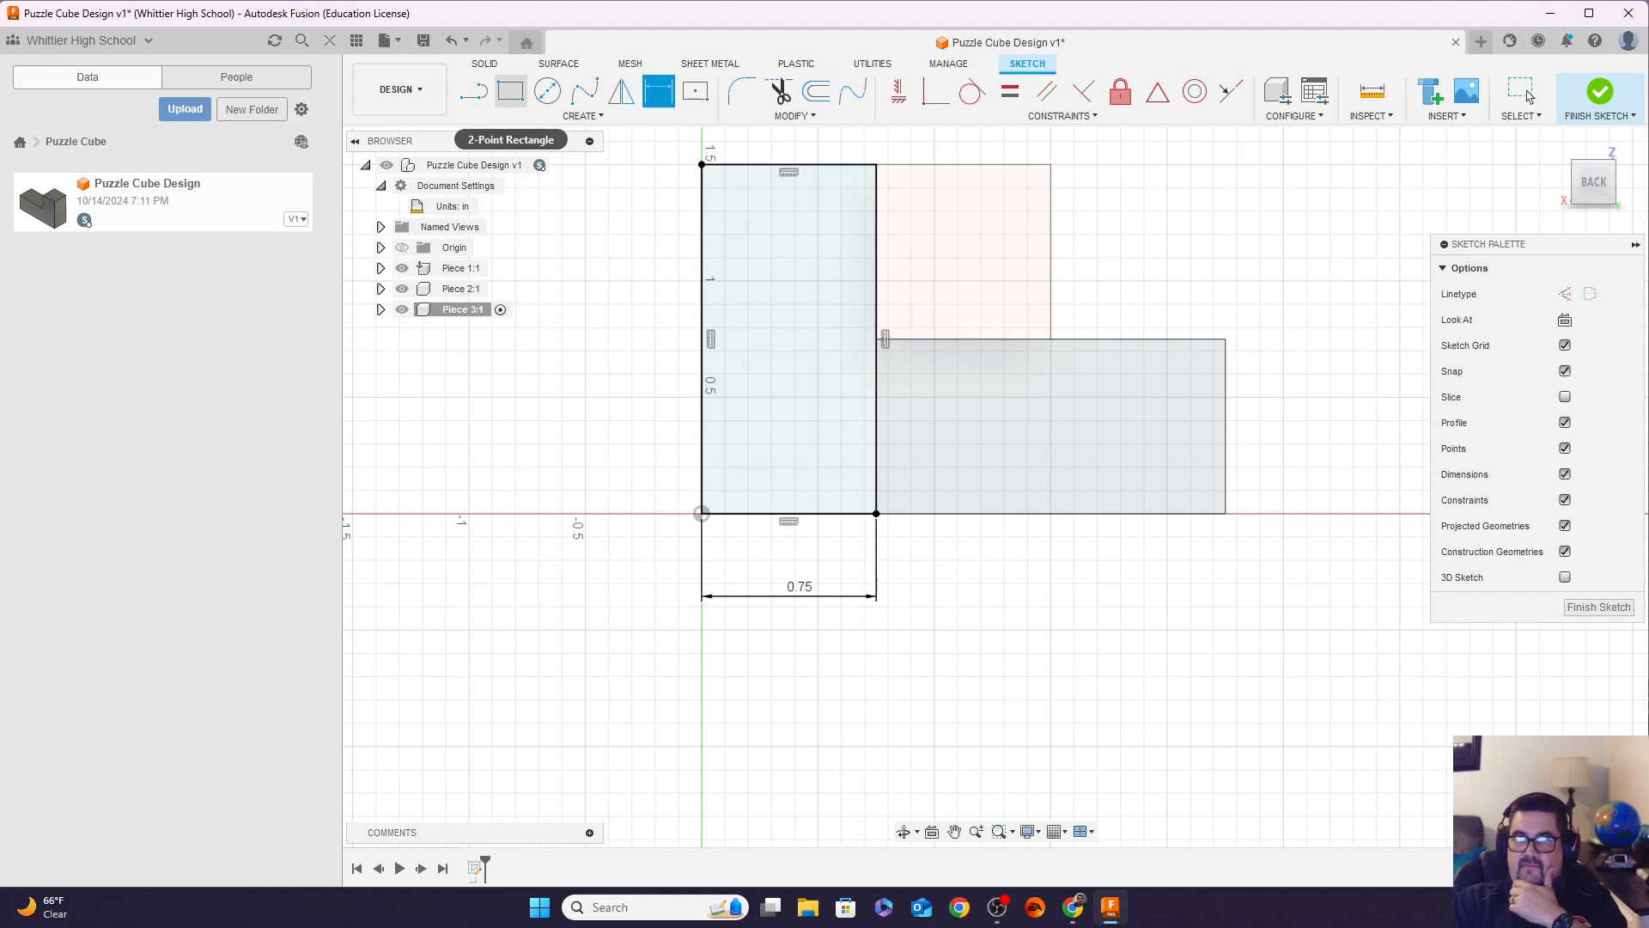
Draw a second rectangle from the origin to the far upper corner of the L-shaped face's low horizontal arm
click(510, 92)
click(701, 514)
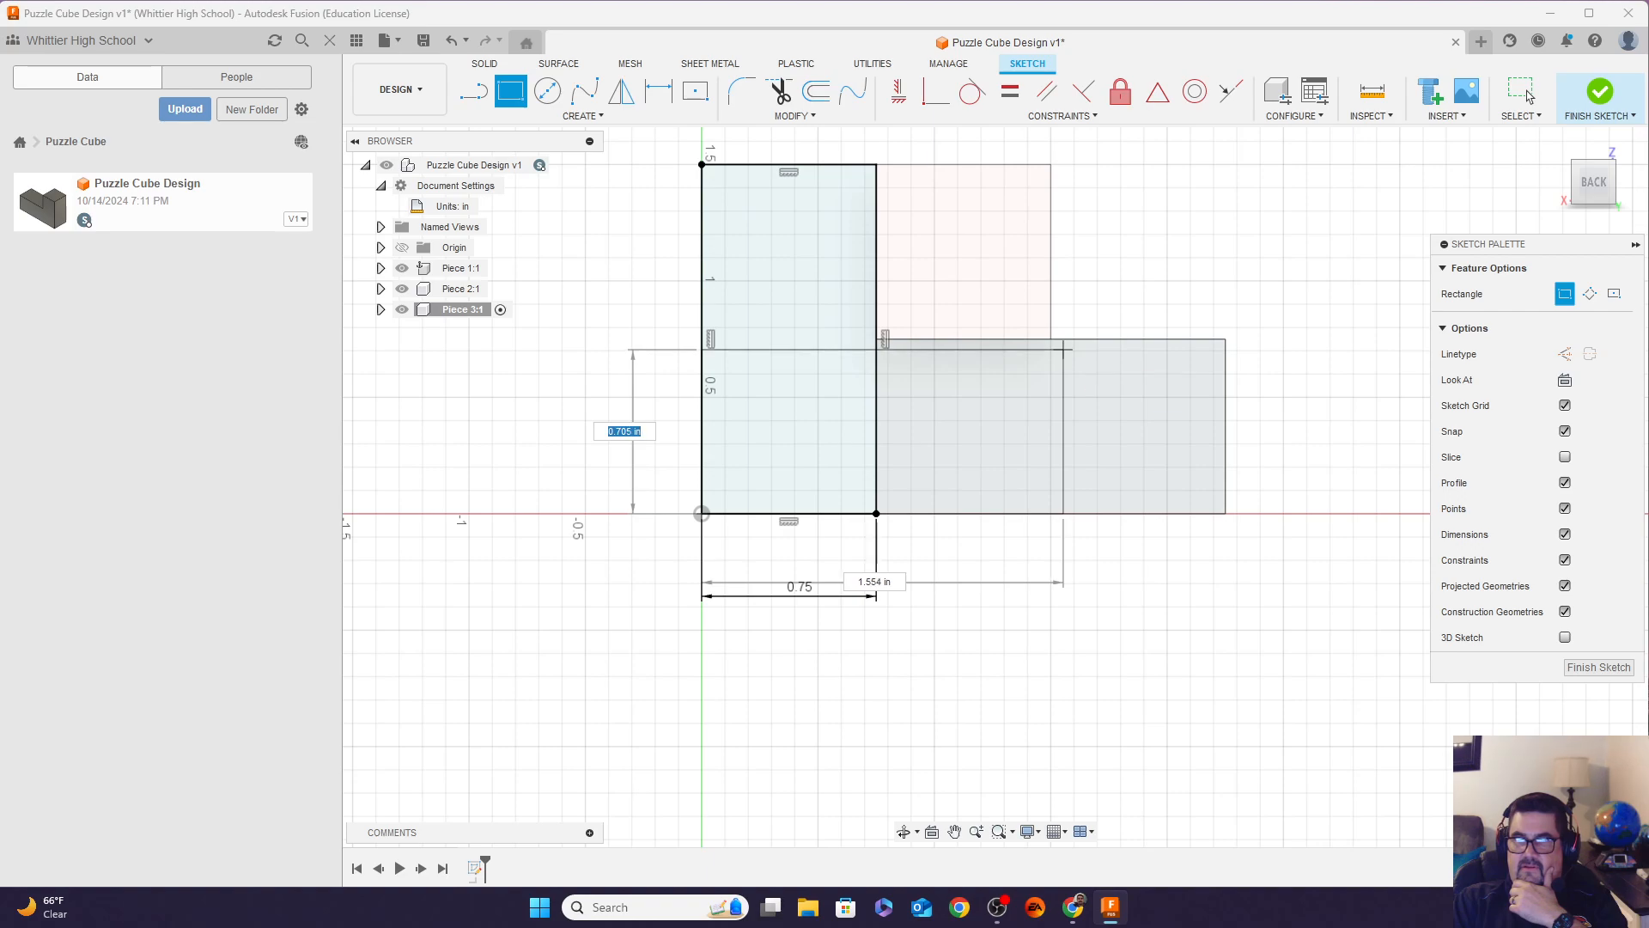
key(Return)
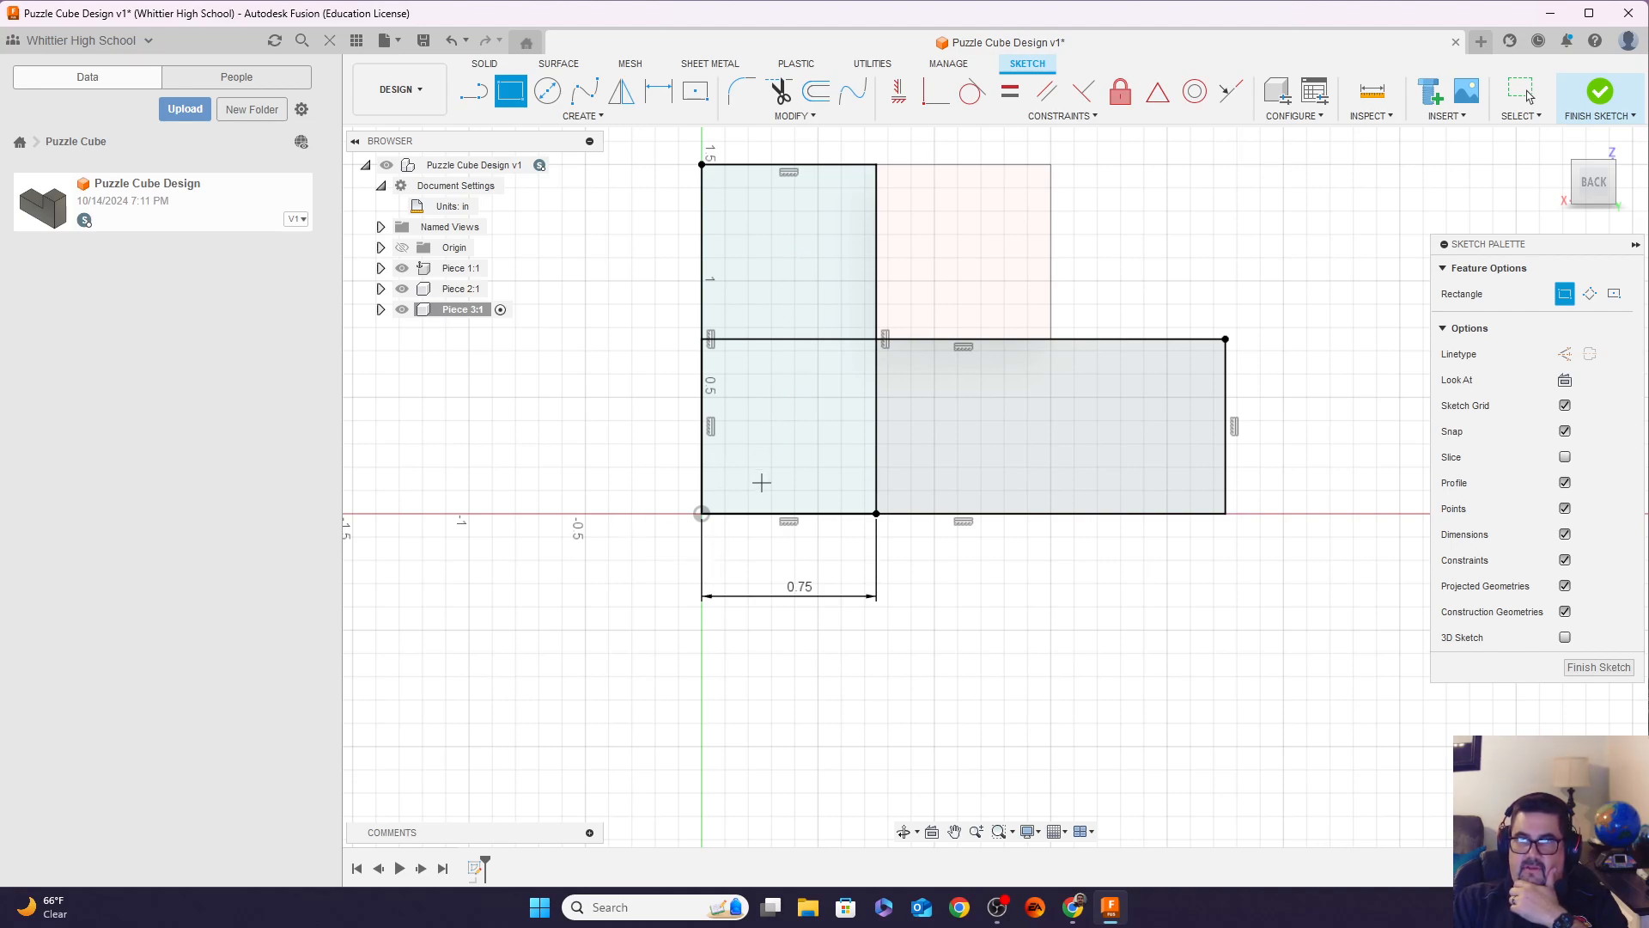
scroll(761, 483, down, 2)
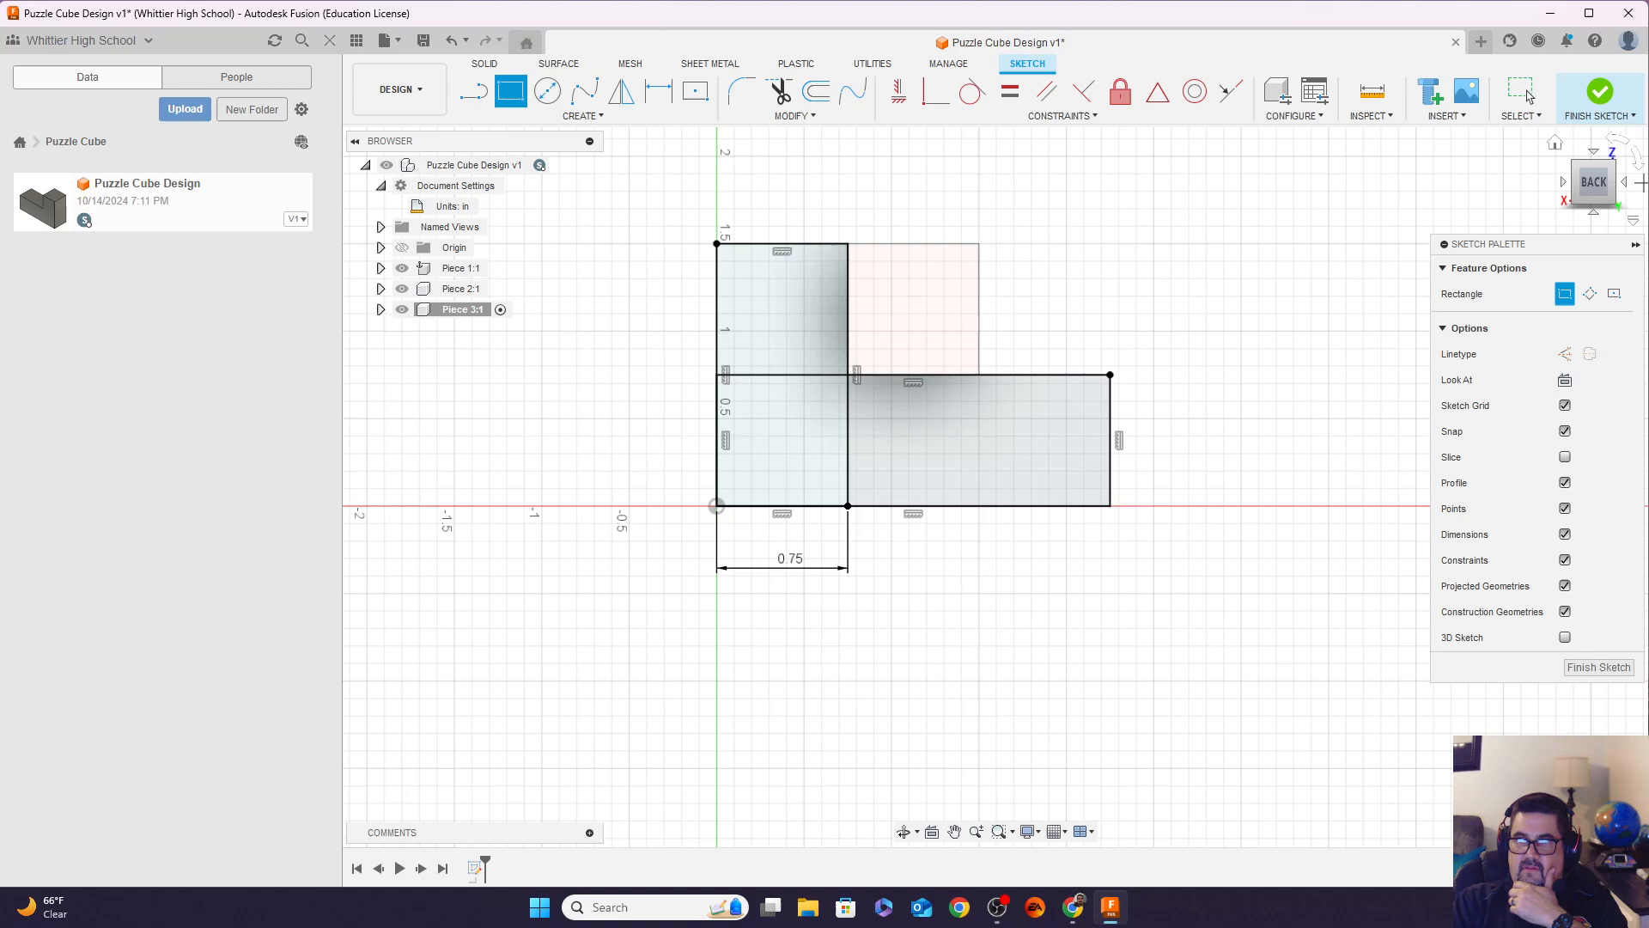
mouse_move(1578, 165)
mouse_down()
mouse_move(1596, 181)
mouse_move(1642, 166)
mouse_move(1570, 183)
mouse_move(1608, 200)
mouse_move(1571, 180)
mouse_move(1584, 187)
mouse_up()
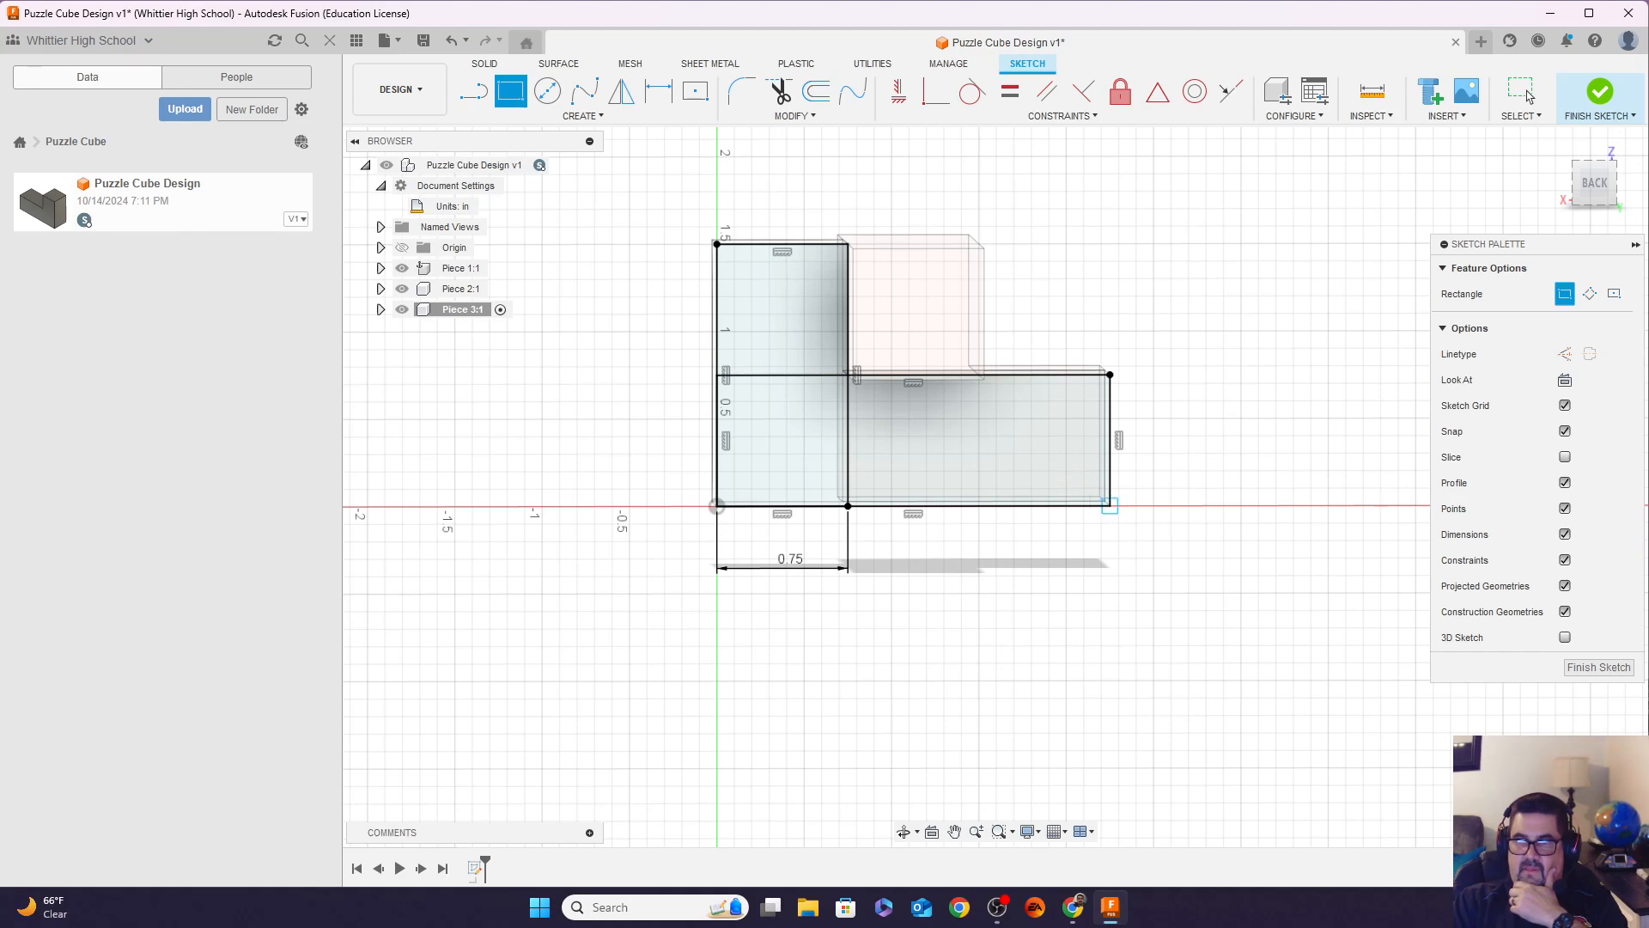
Draw a third rectangle about 1.5 in high at the far end of the horizontal arm and dimension its top edge at 0.75 in
click(1109, 505)
click(980, 244)
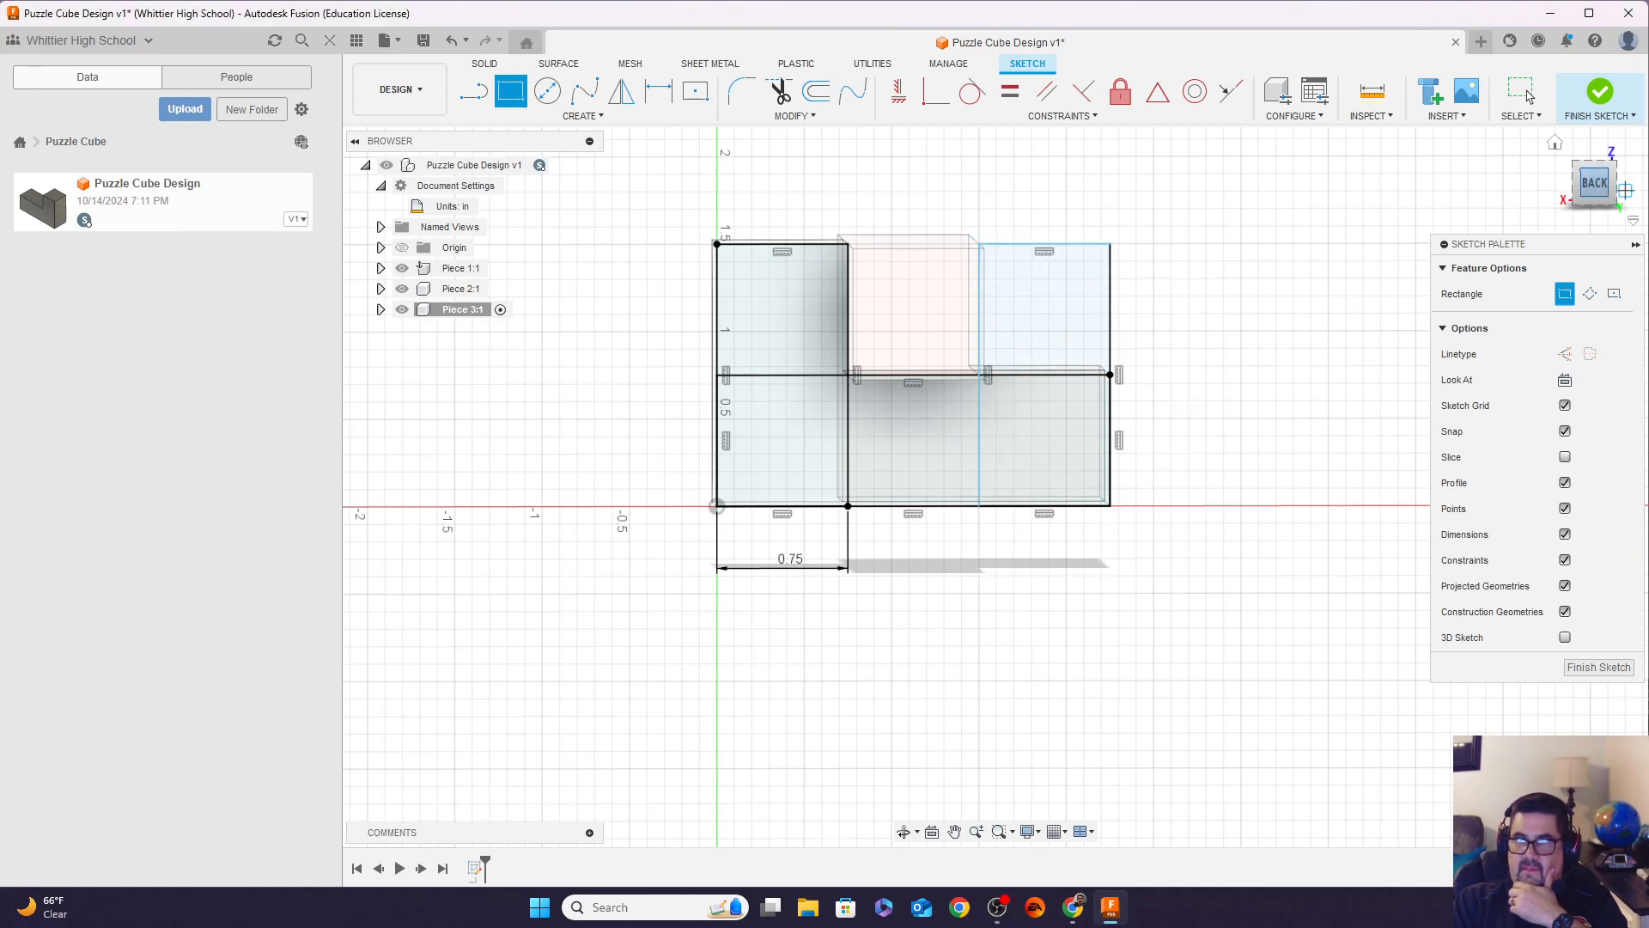
click(1595, 182)
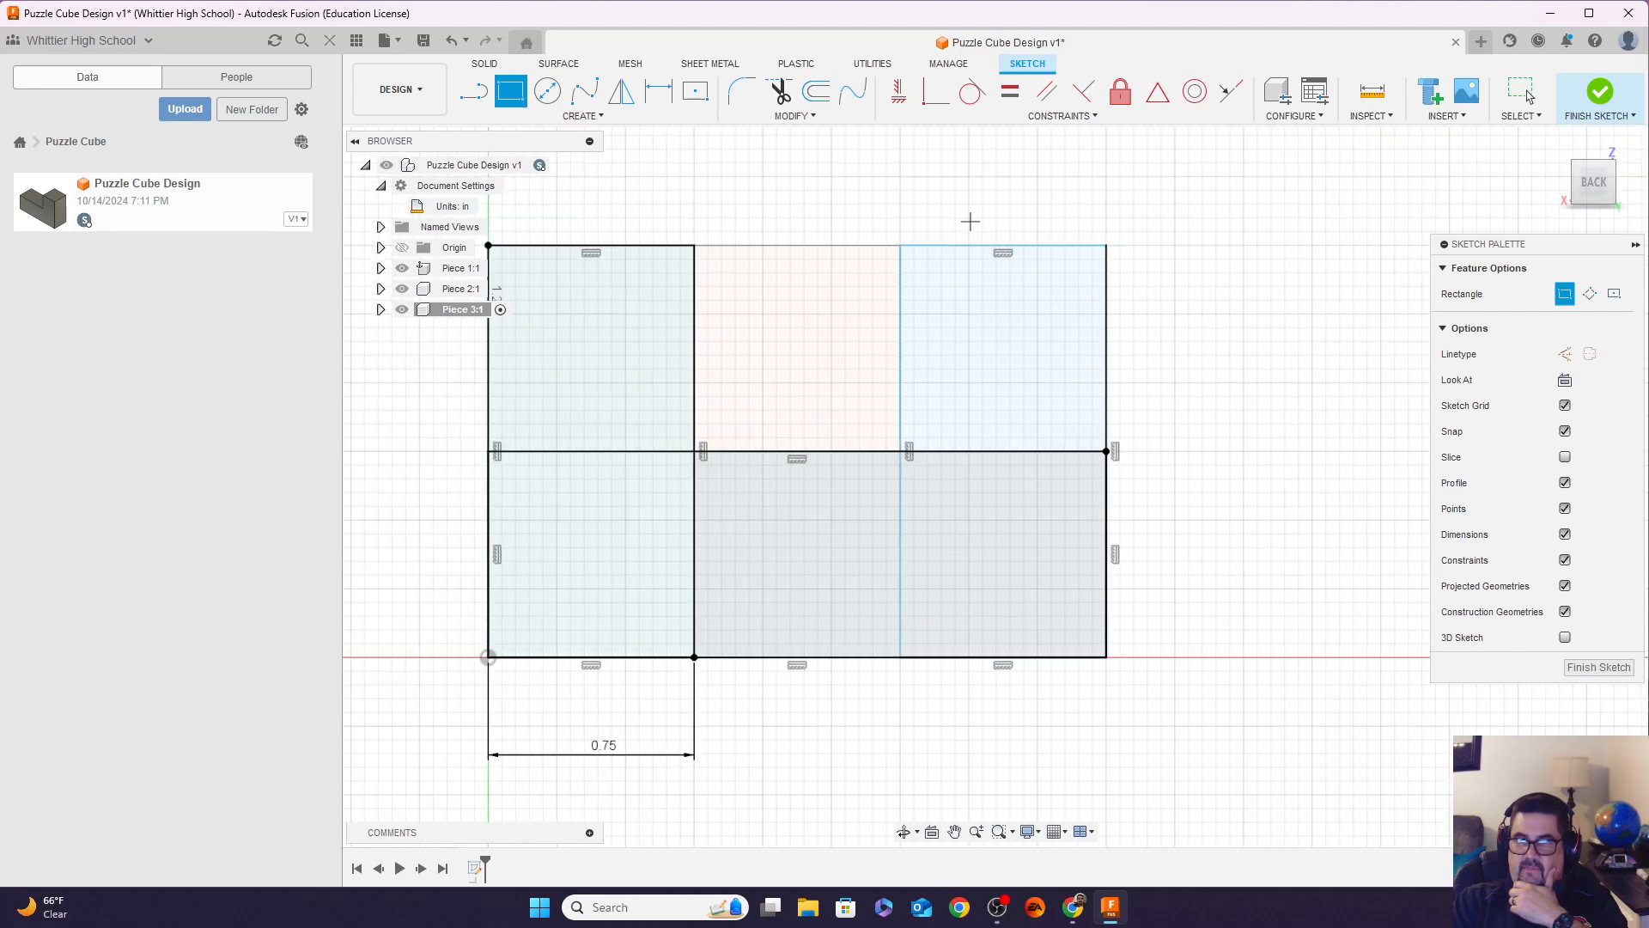
key(d)
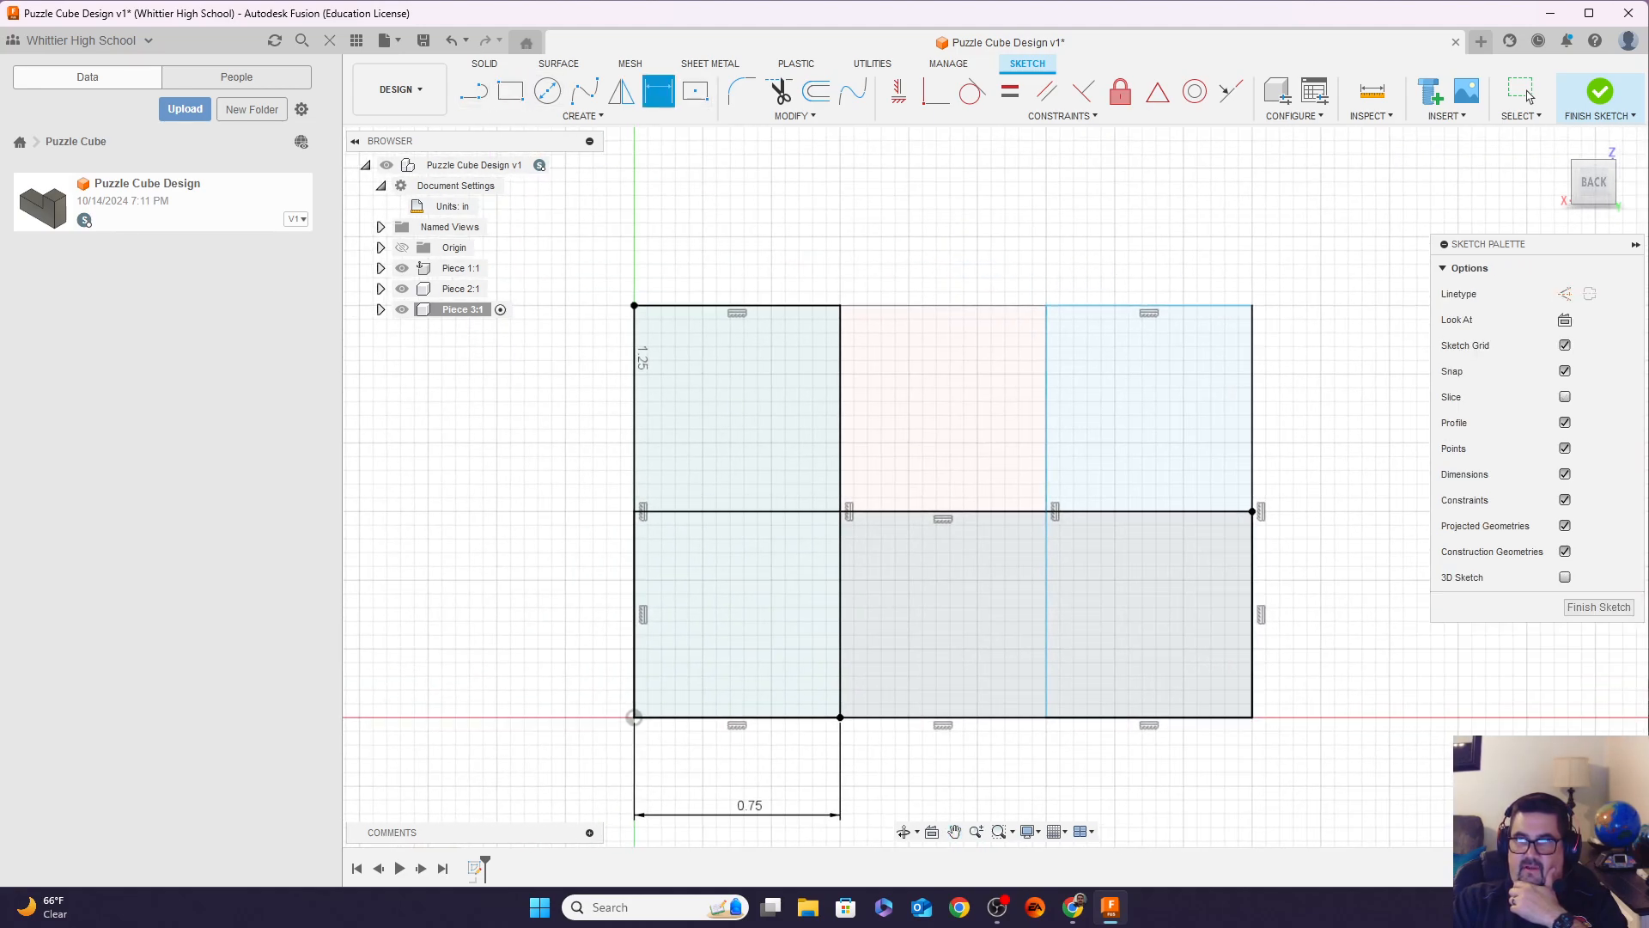
click(1108, 306)
click(1113, 252)
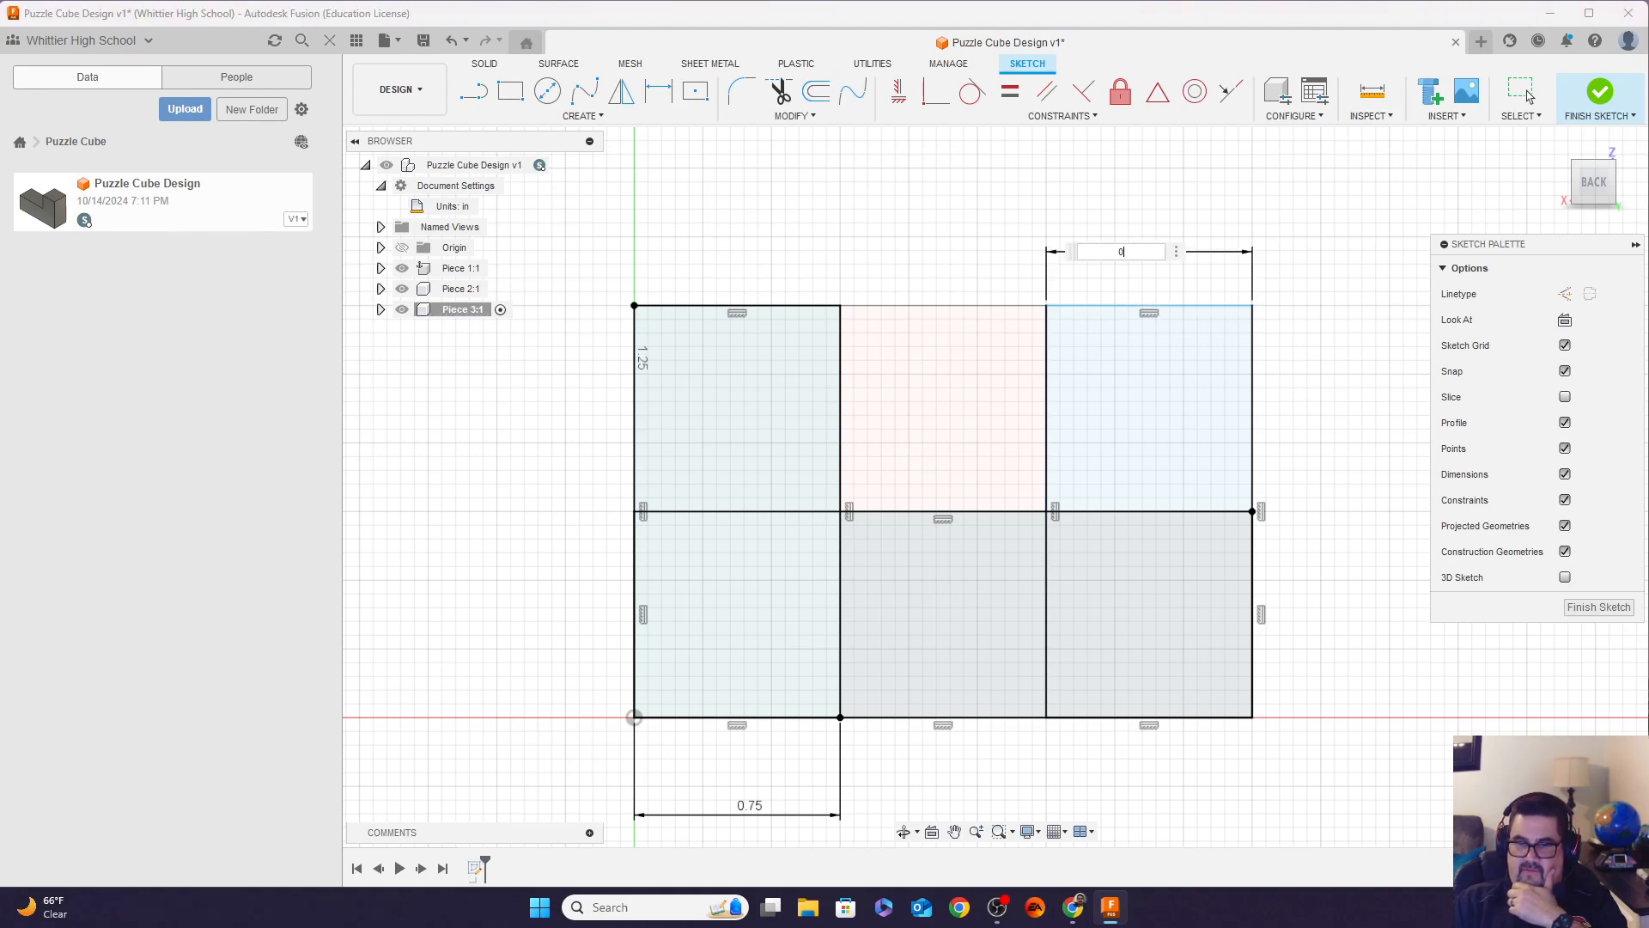
key(Return)
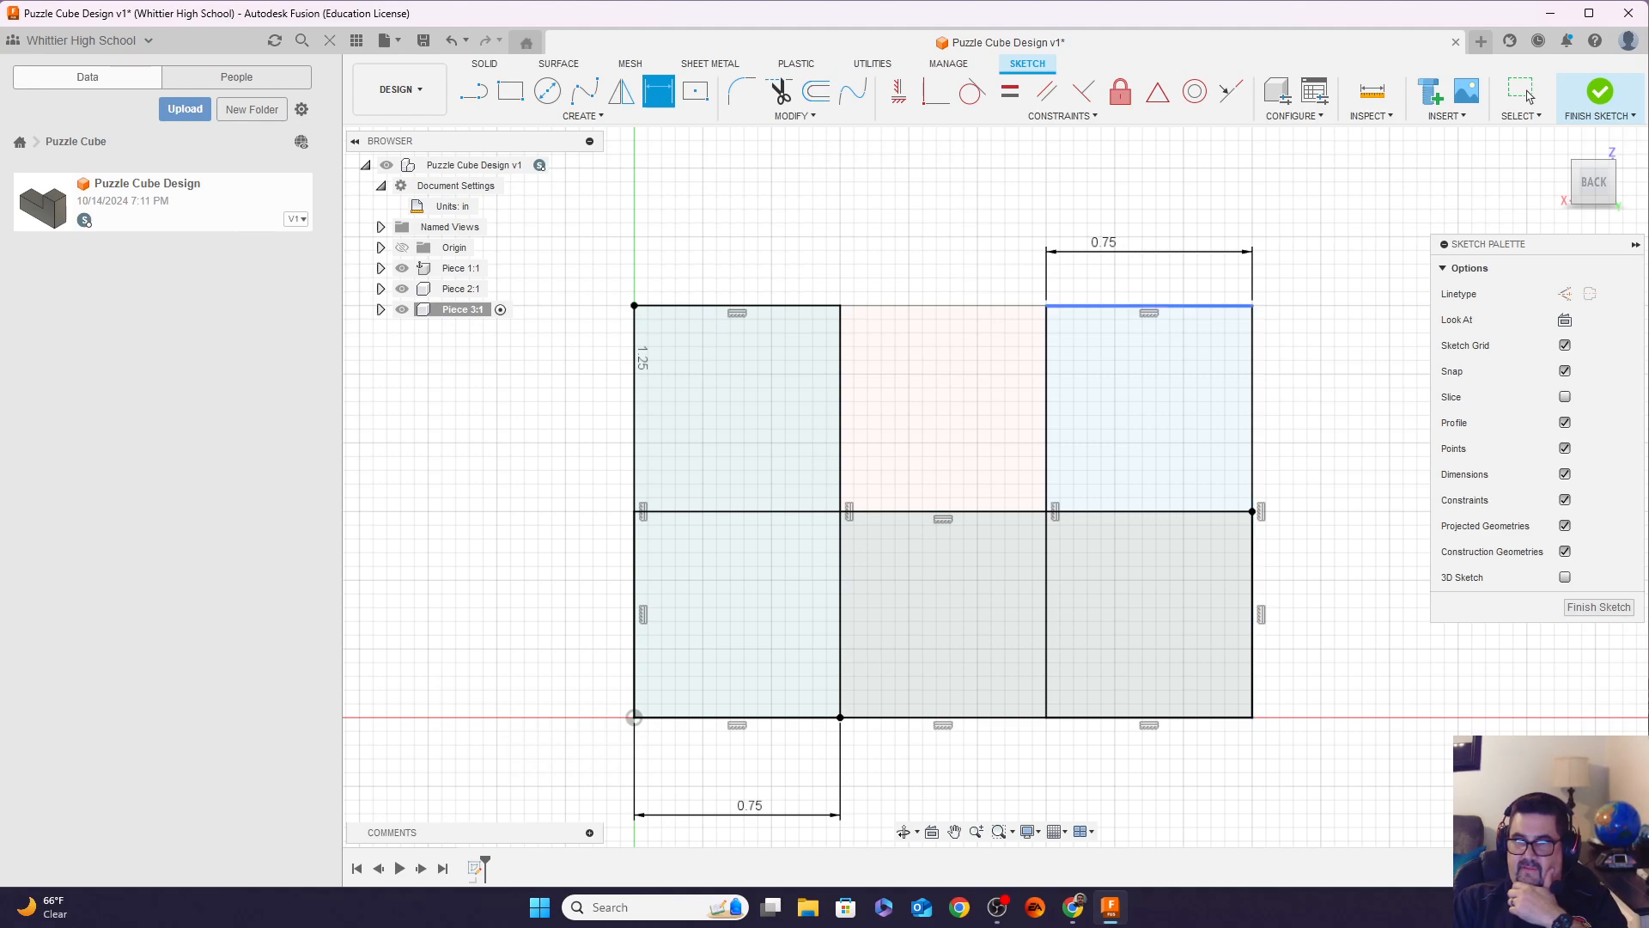
Dimension the outer vertical edge of the third rectangle at 1.5 in
click(1253, 601)
click(1335, 425)
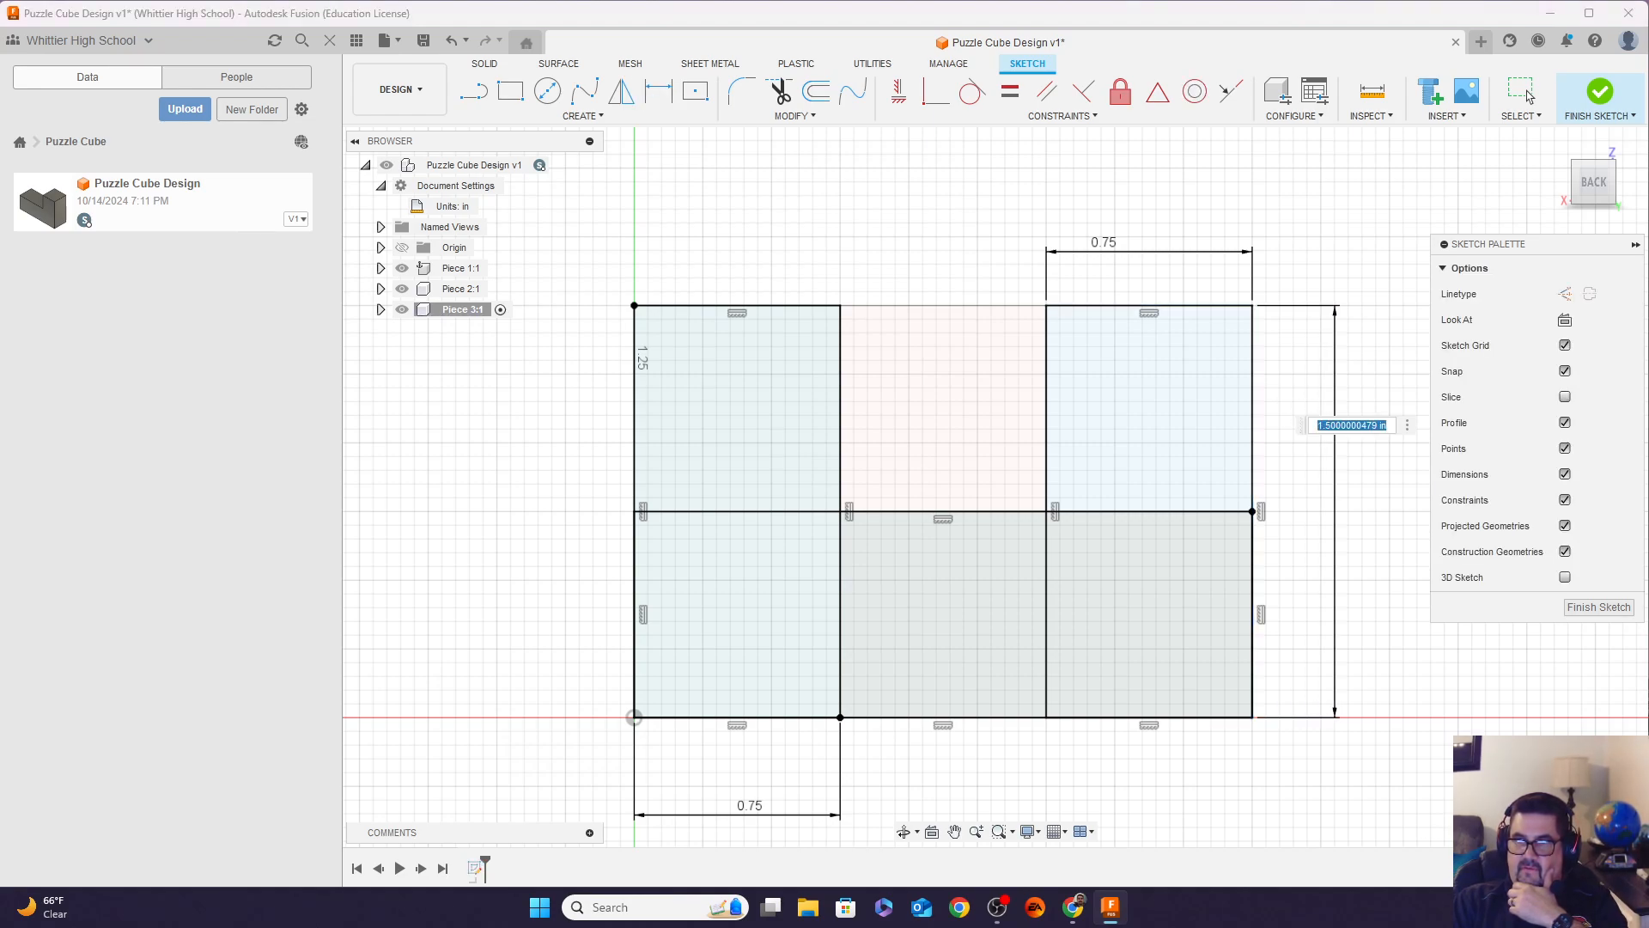
text(1.5)
key(Return)
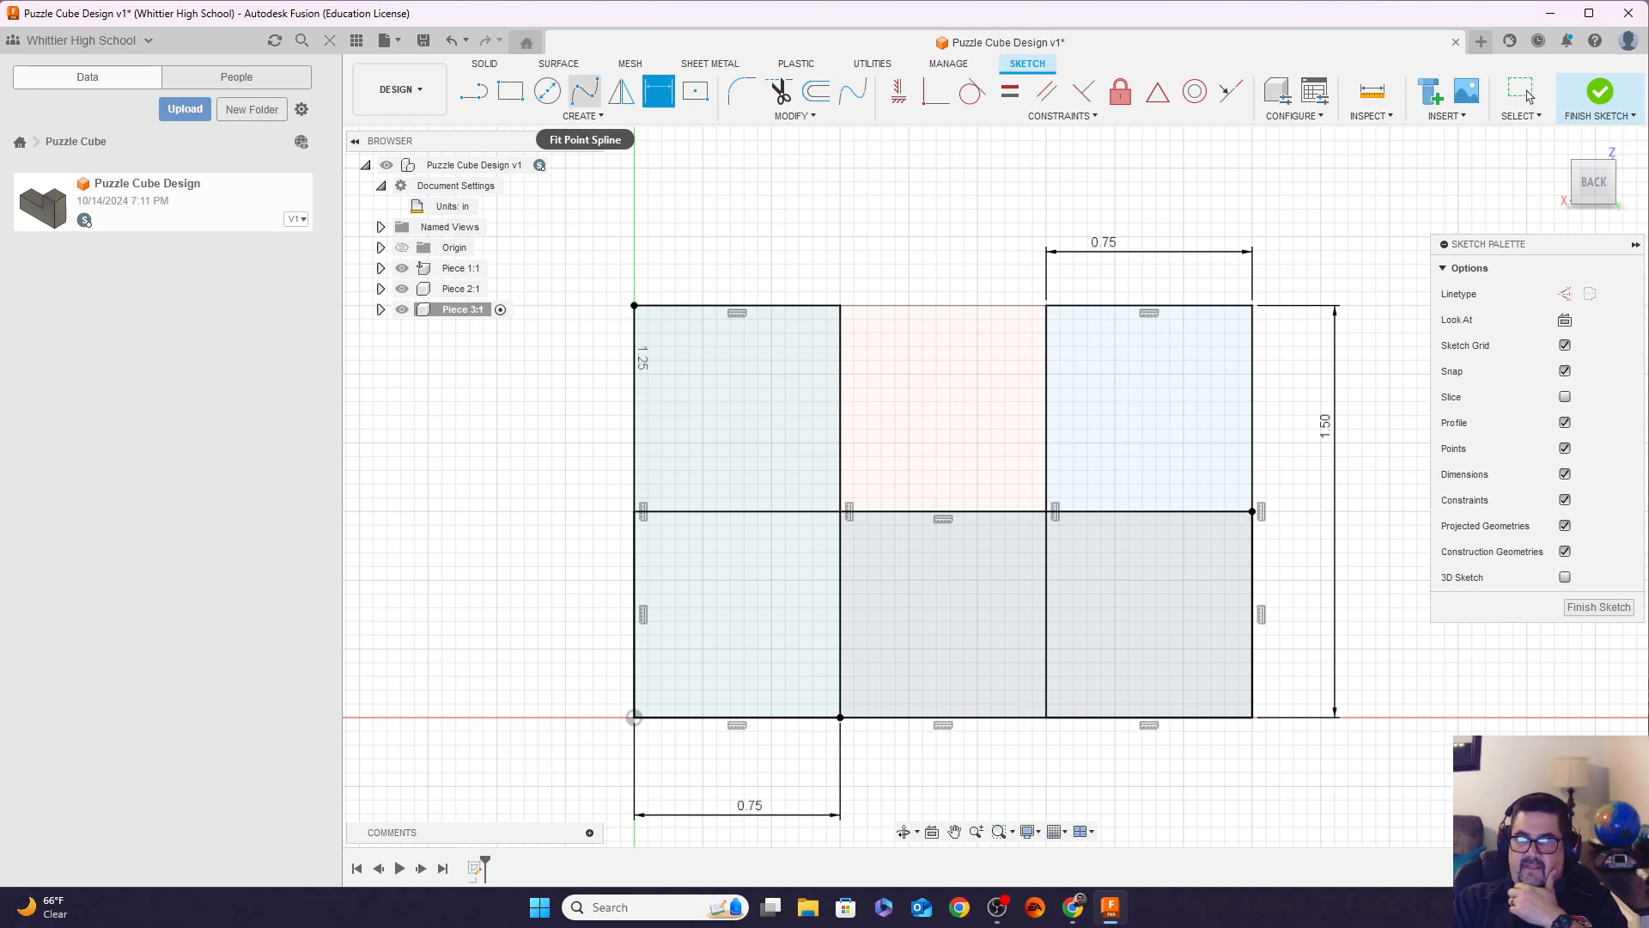
Trim the interior lines where the three rectangles overlap to leave one U-shaped outline, and finish the sketch
key(t)
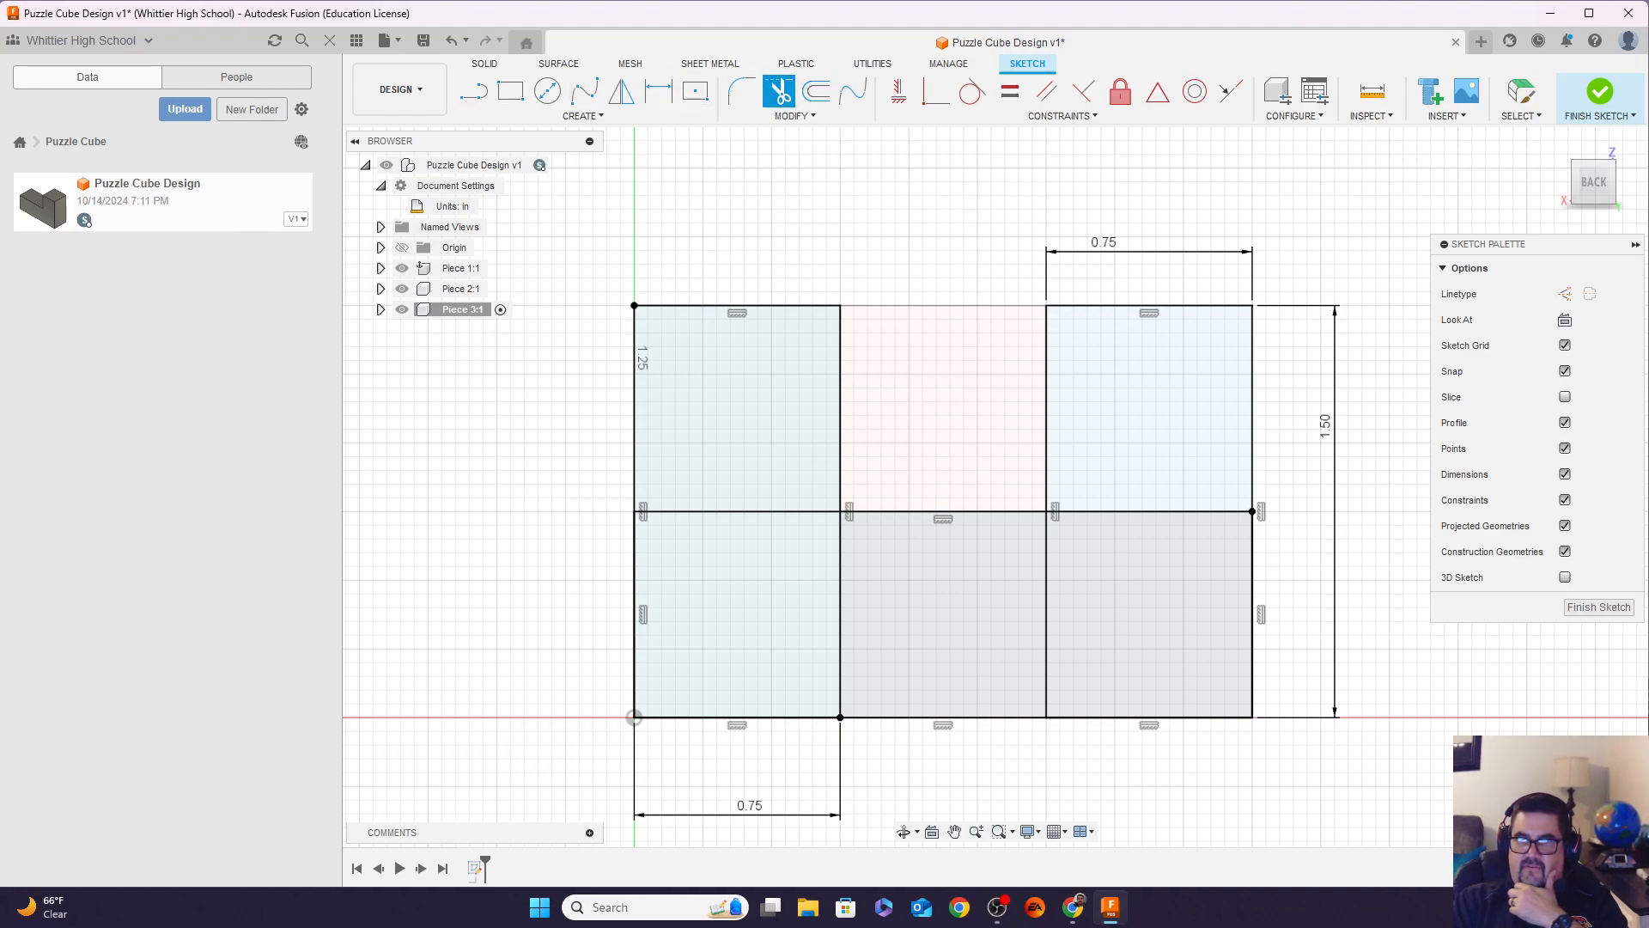
click(739, 511)
click(841, 605)
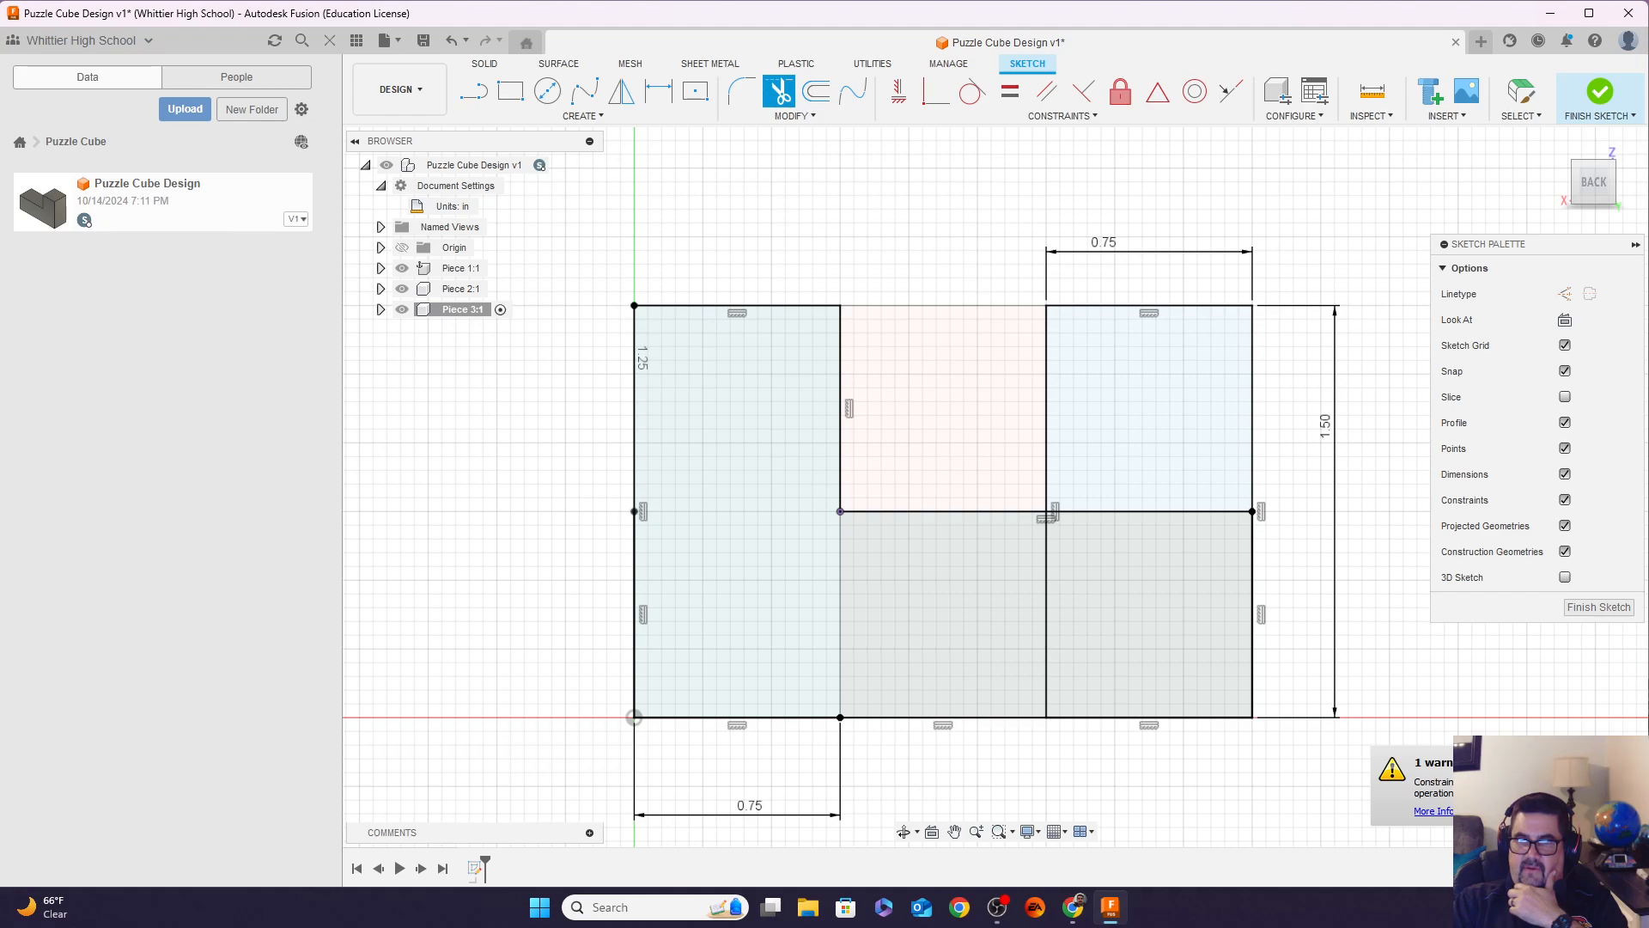
click(1045, 526)
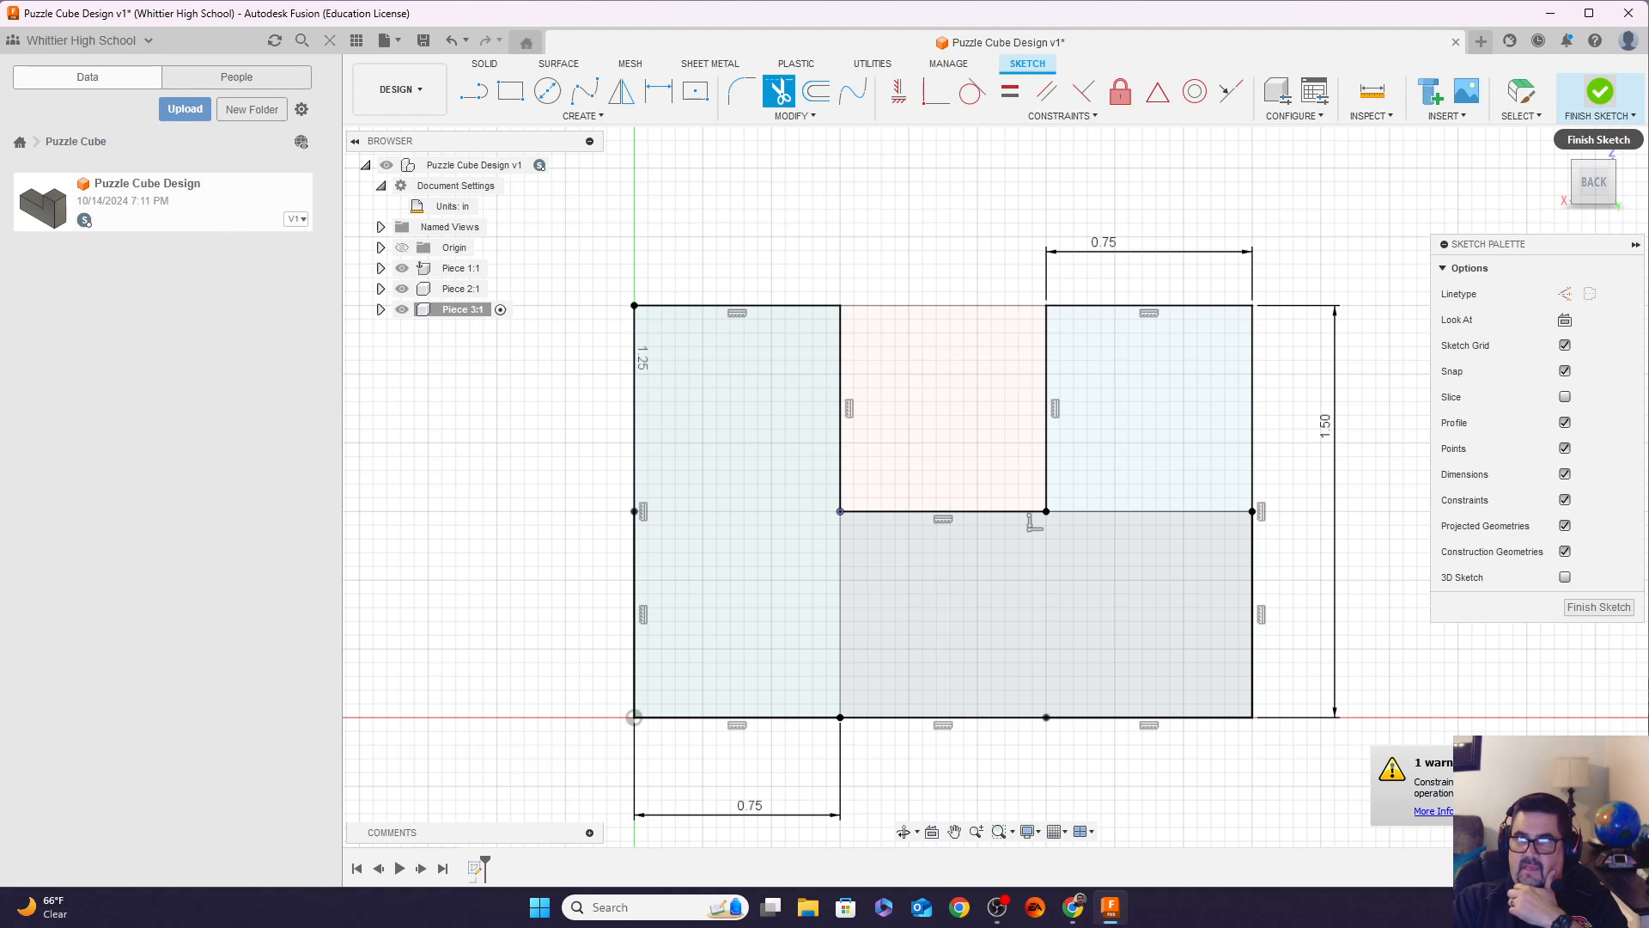
click(1599, 90)
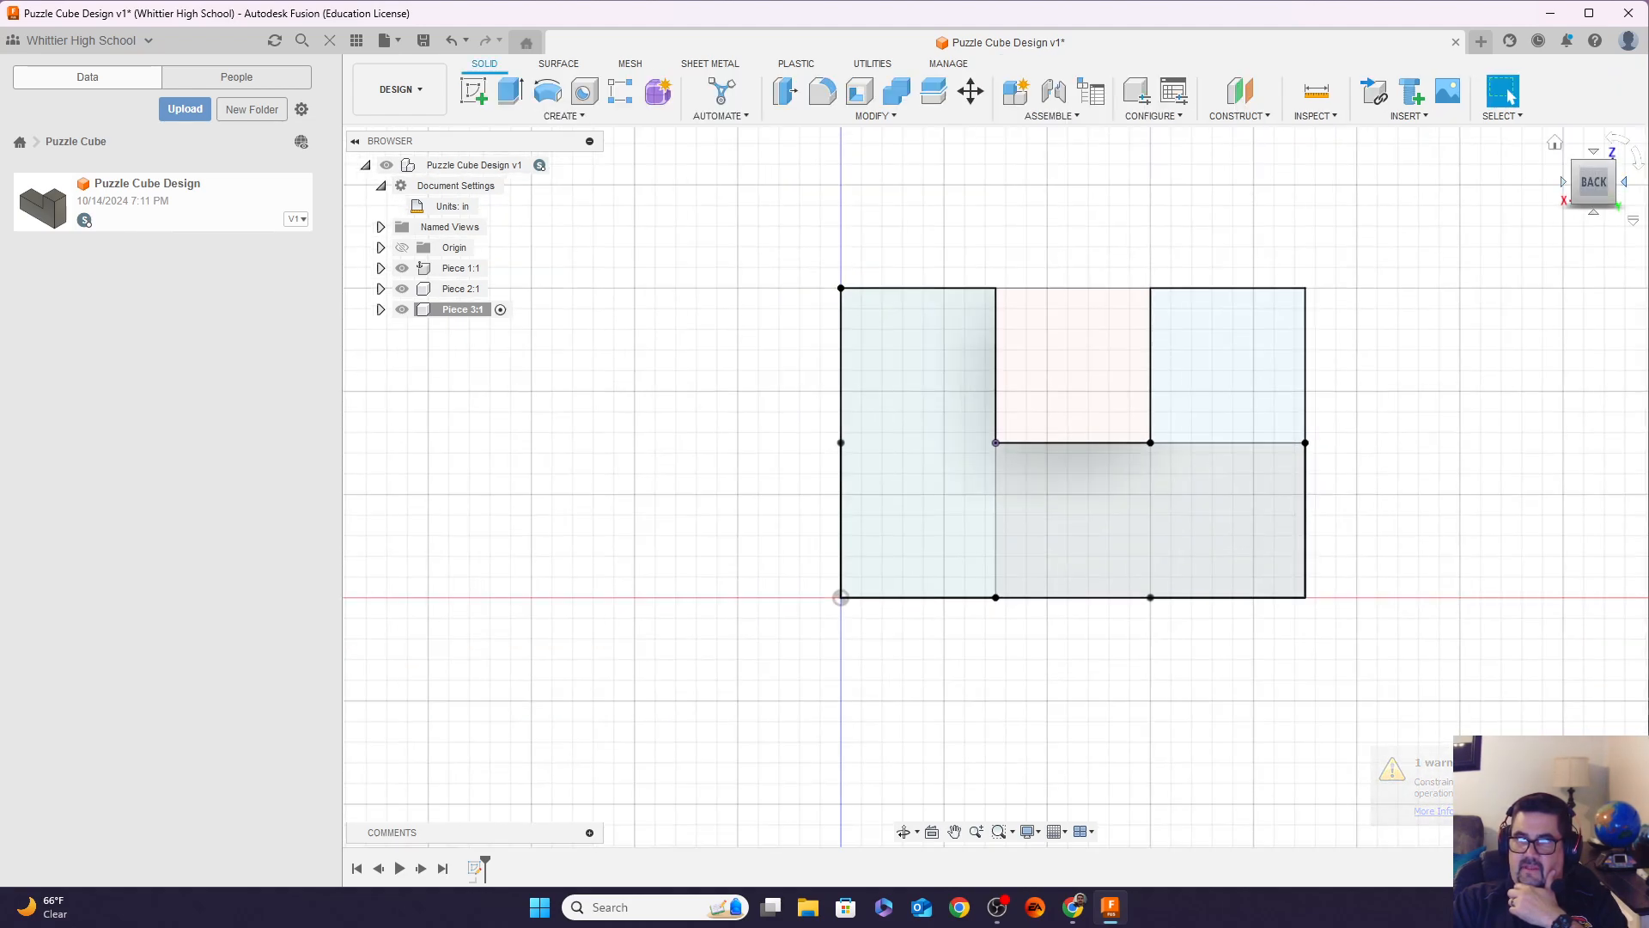
Extrude both parts of the U-shaped profile, the L-shaped region and the separate upper square, 0.75 in as a new body
key(e)
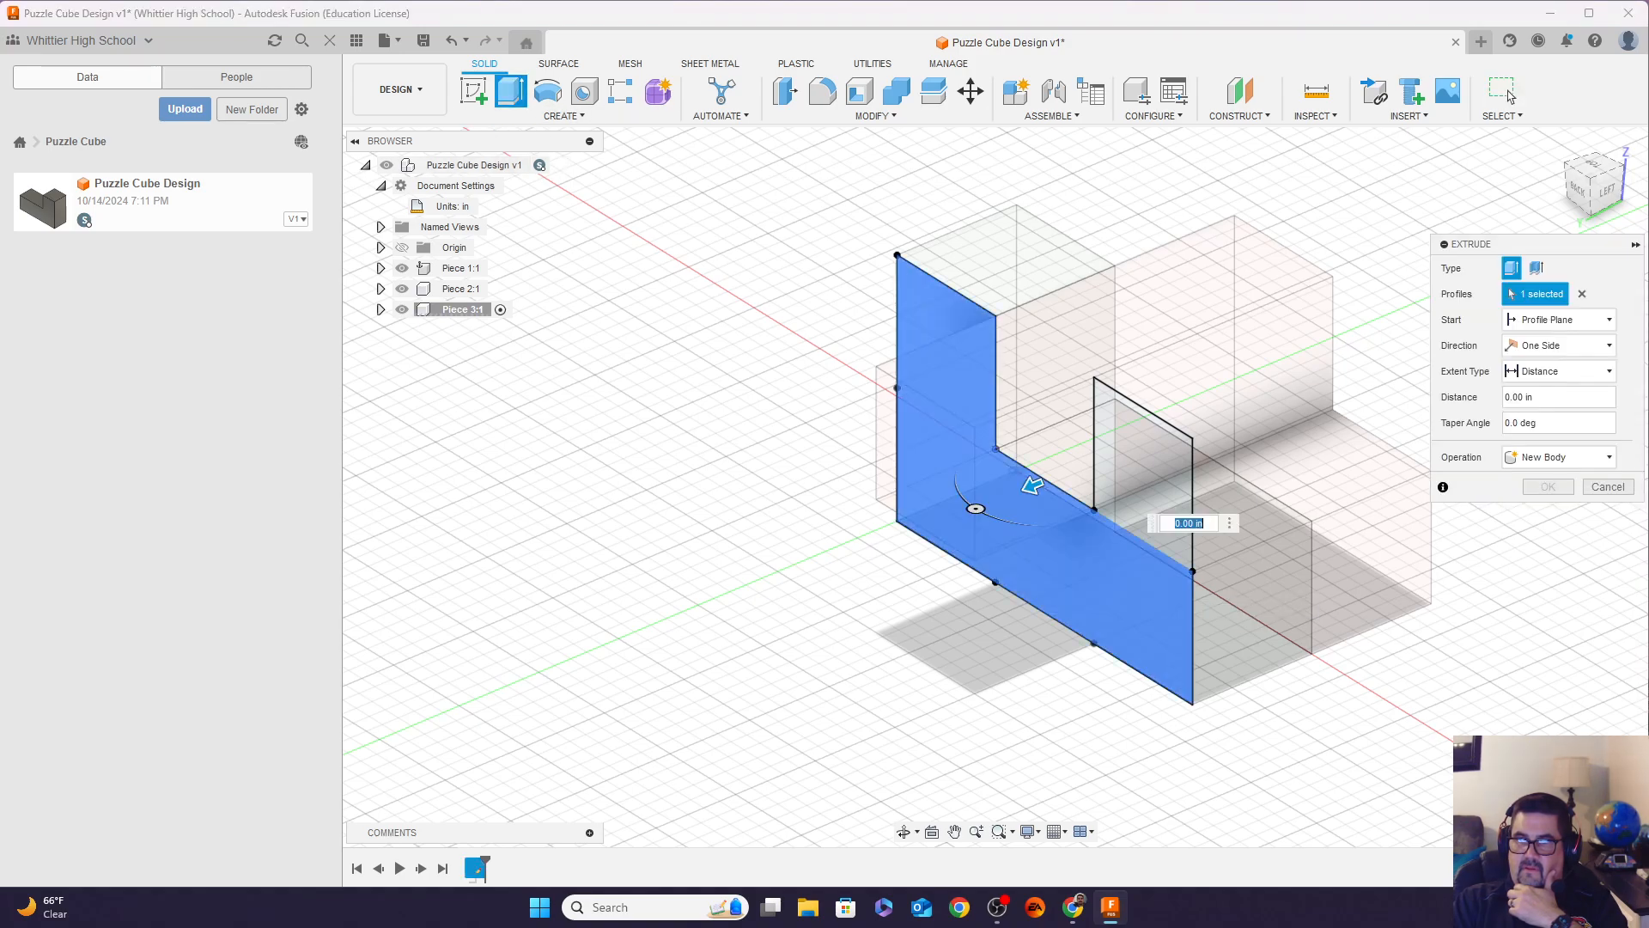
click(1032, 486)
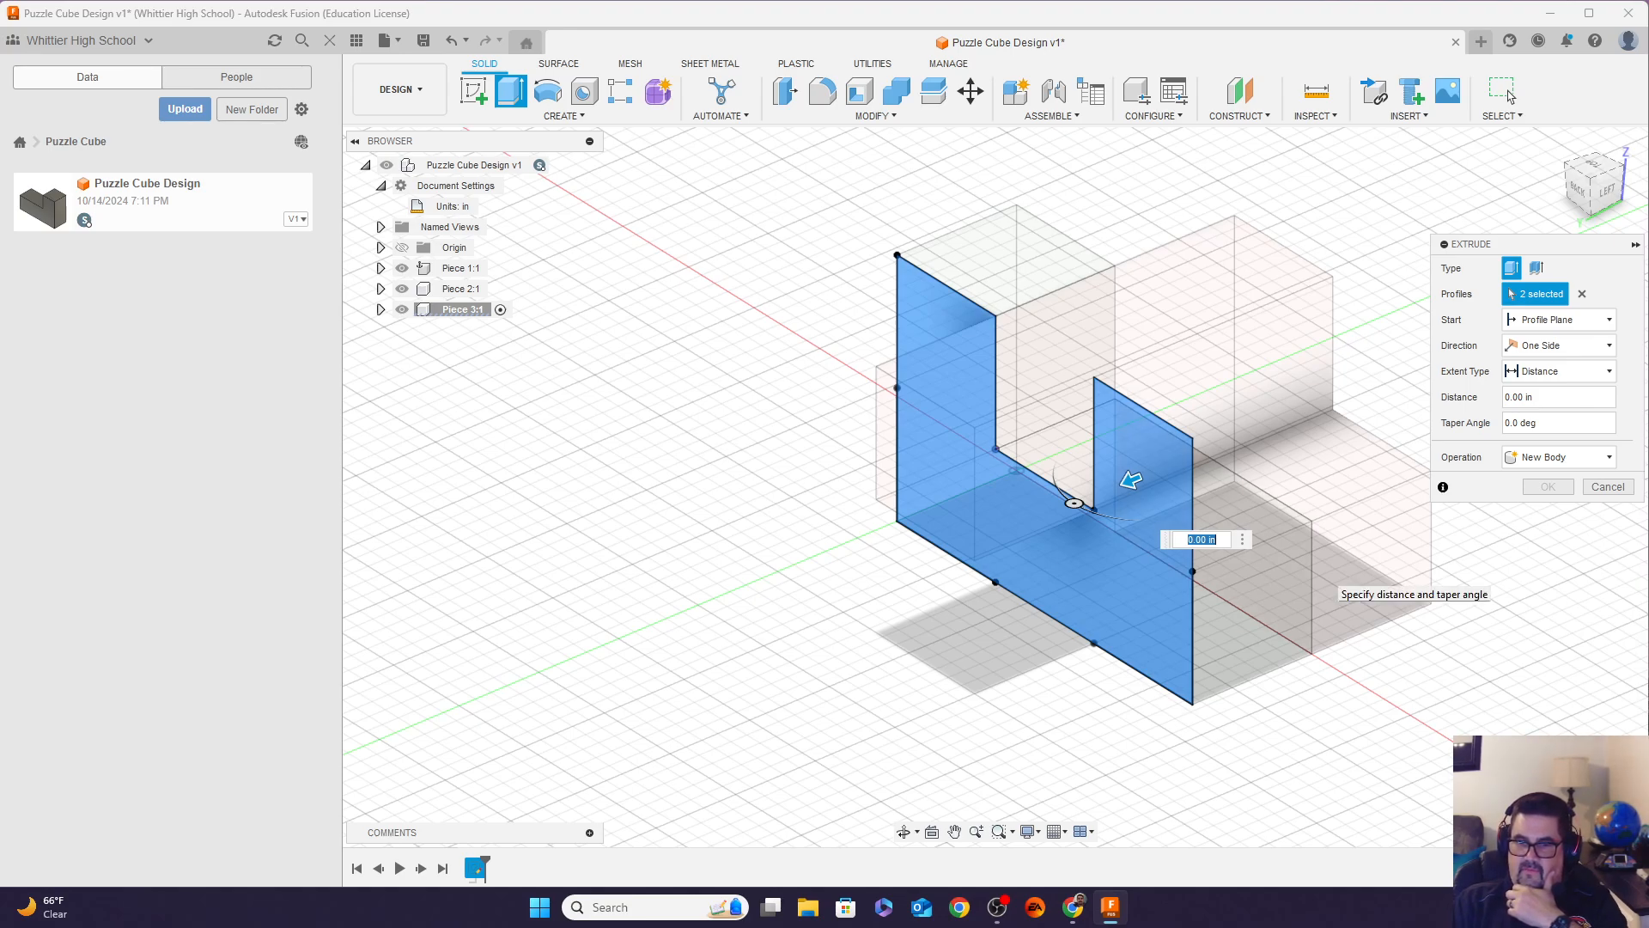
text(5)
key(Return)
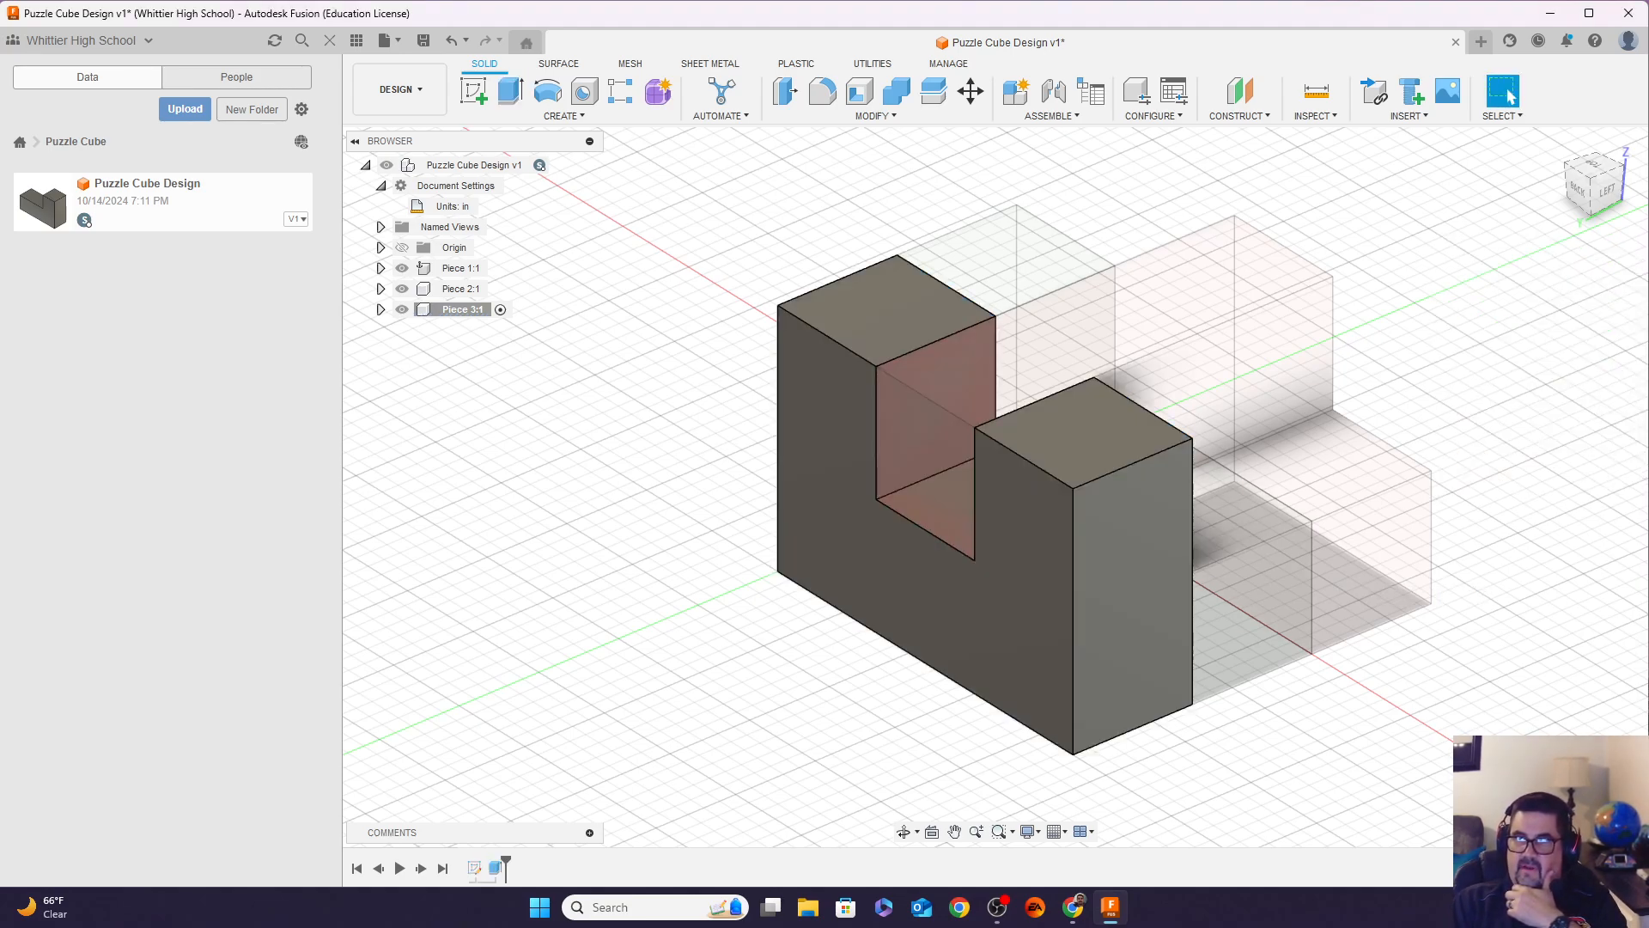
Sketch a rectangle on Piece 3's inner front face covering the exposed upper square of the column farthest from the origin, and finish the sketch
mouse_move(994, 486)
shift+middle_down()
mouse_move(1026, 412)
mouse_move(1017, 343)
mouse_move(1211, 548)
mouse_move(1212, 570)
shift+middle_up()
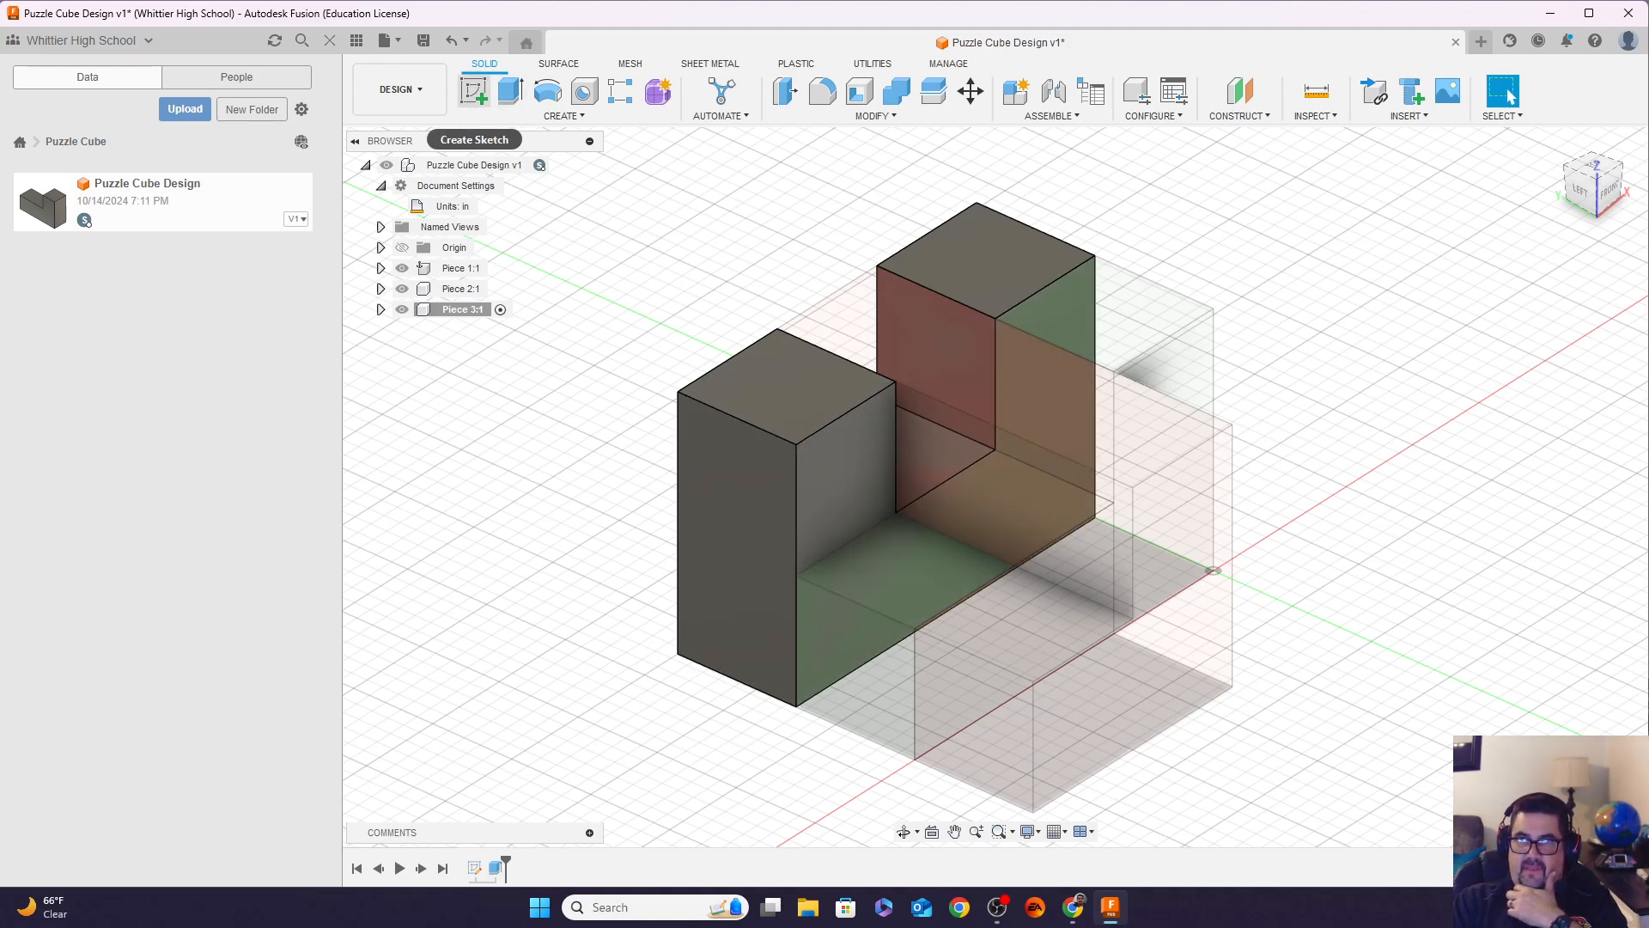
click(475, 91)
click(927, 560)
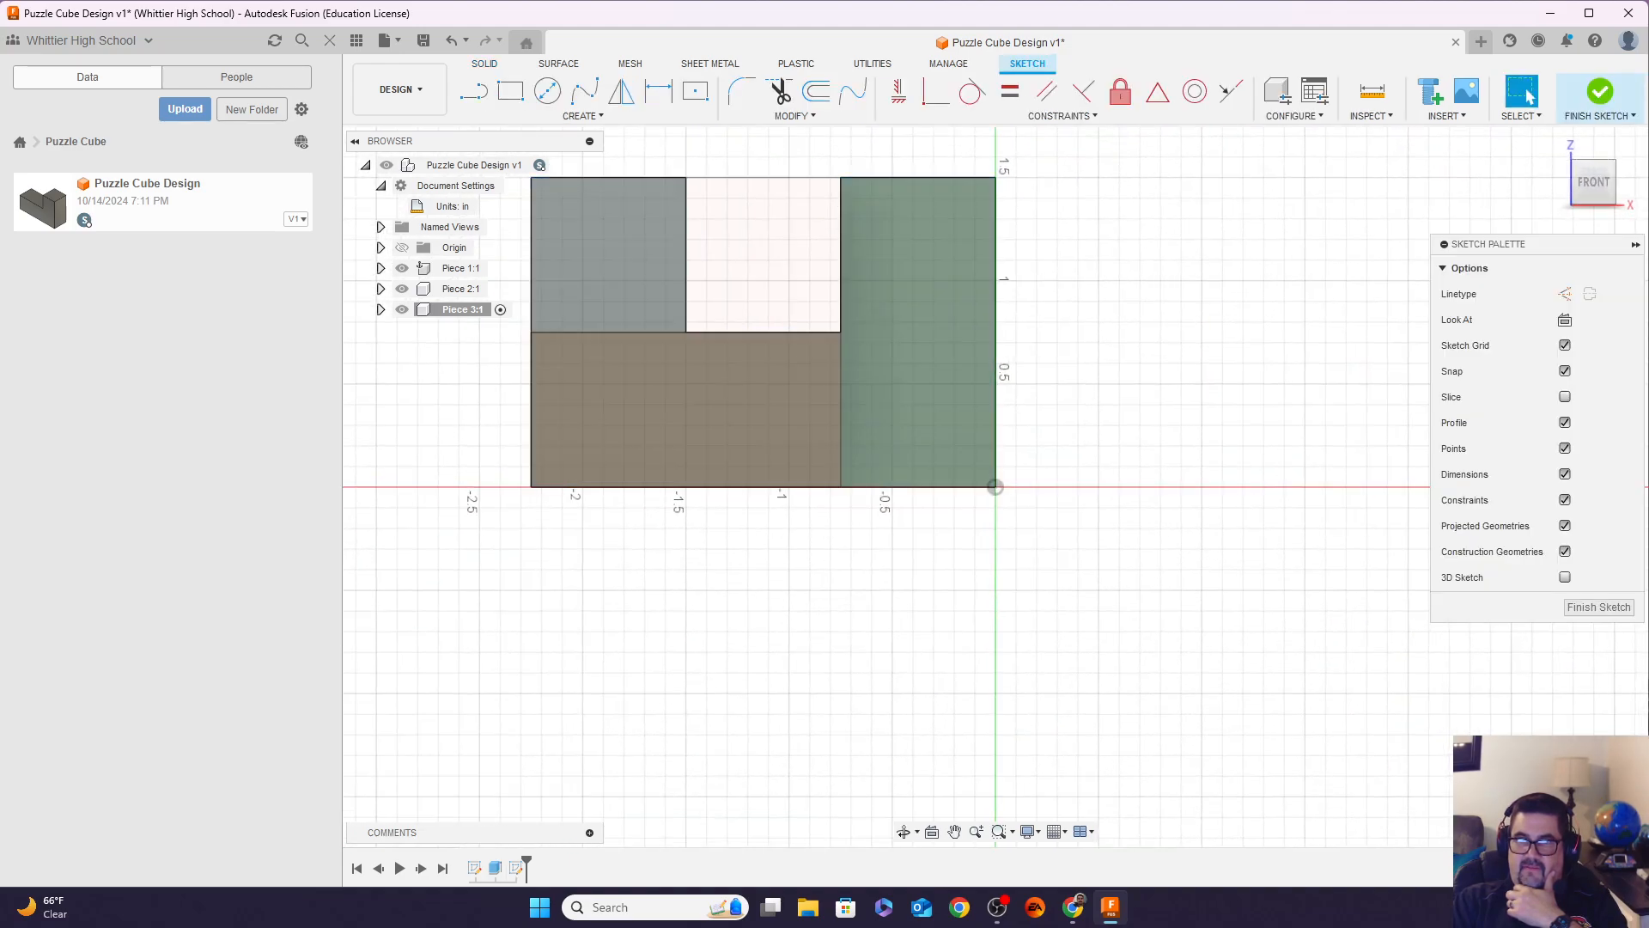
click(511, 91)
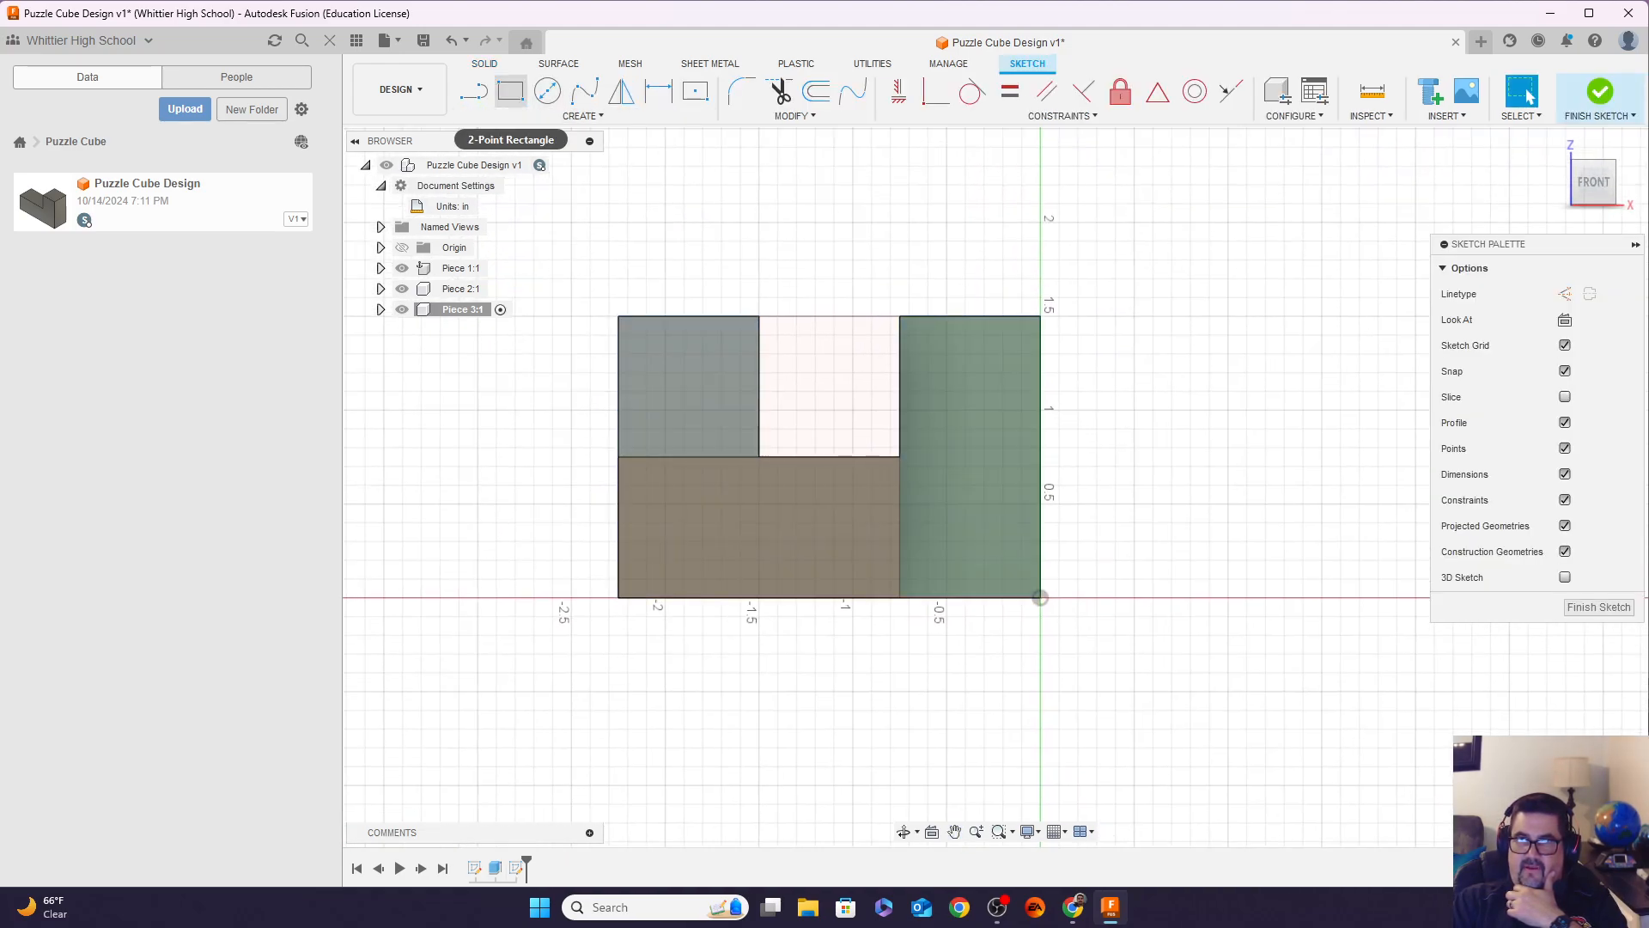
click(618, 316)
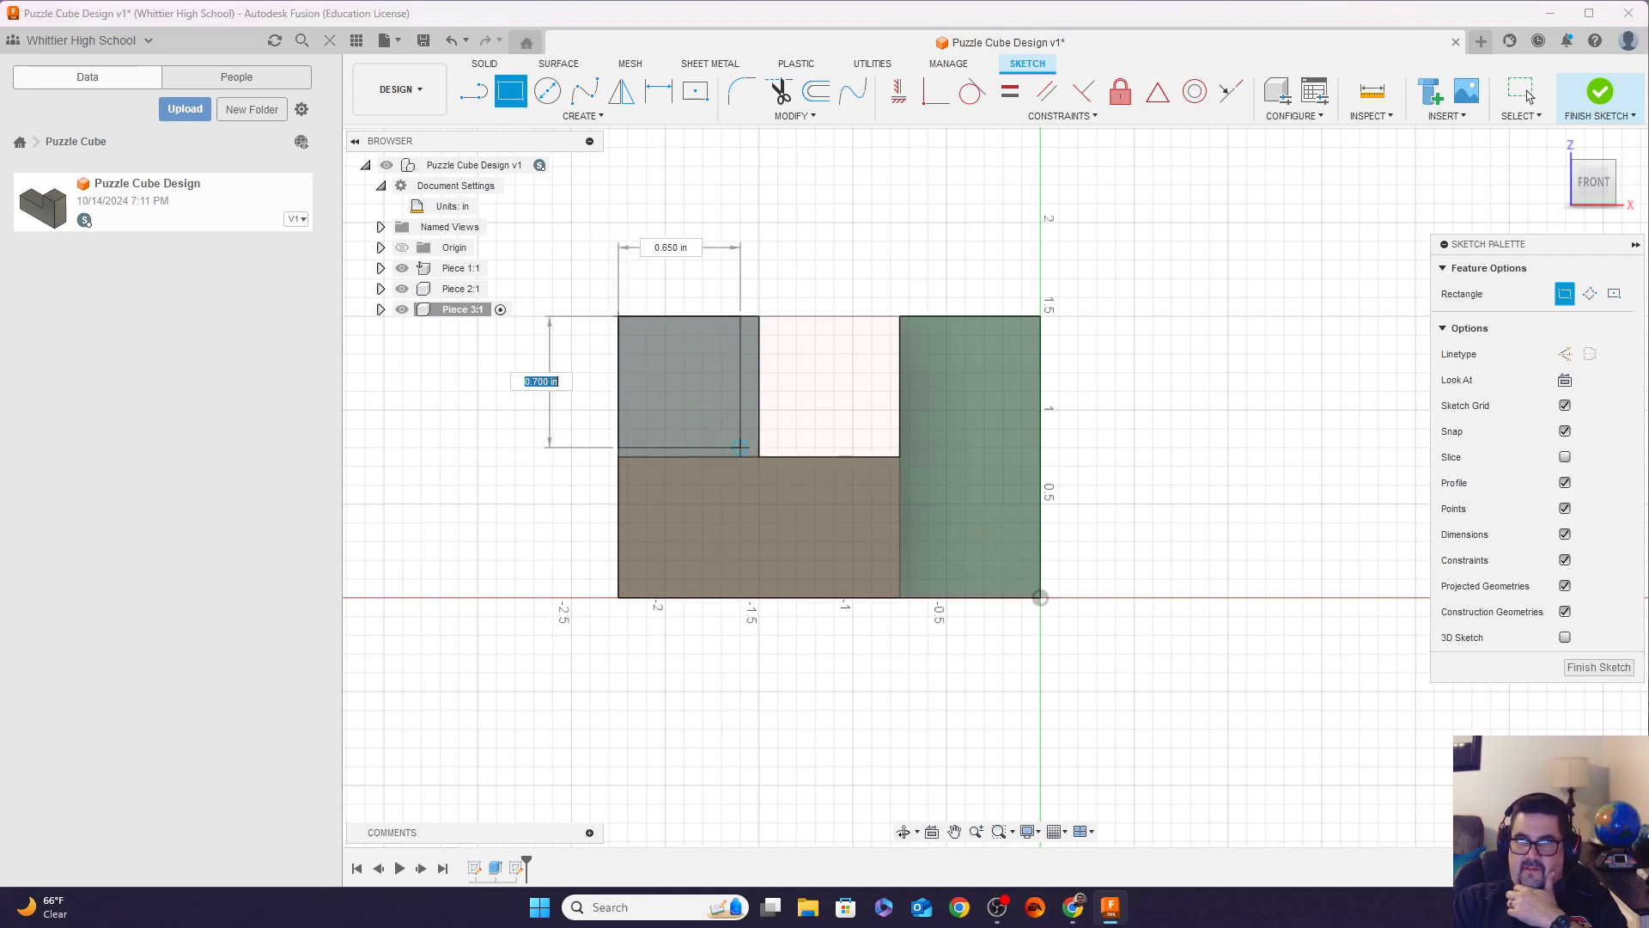
click(759, 456)
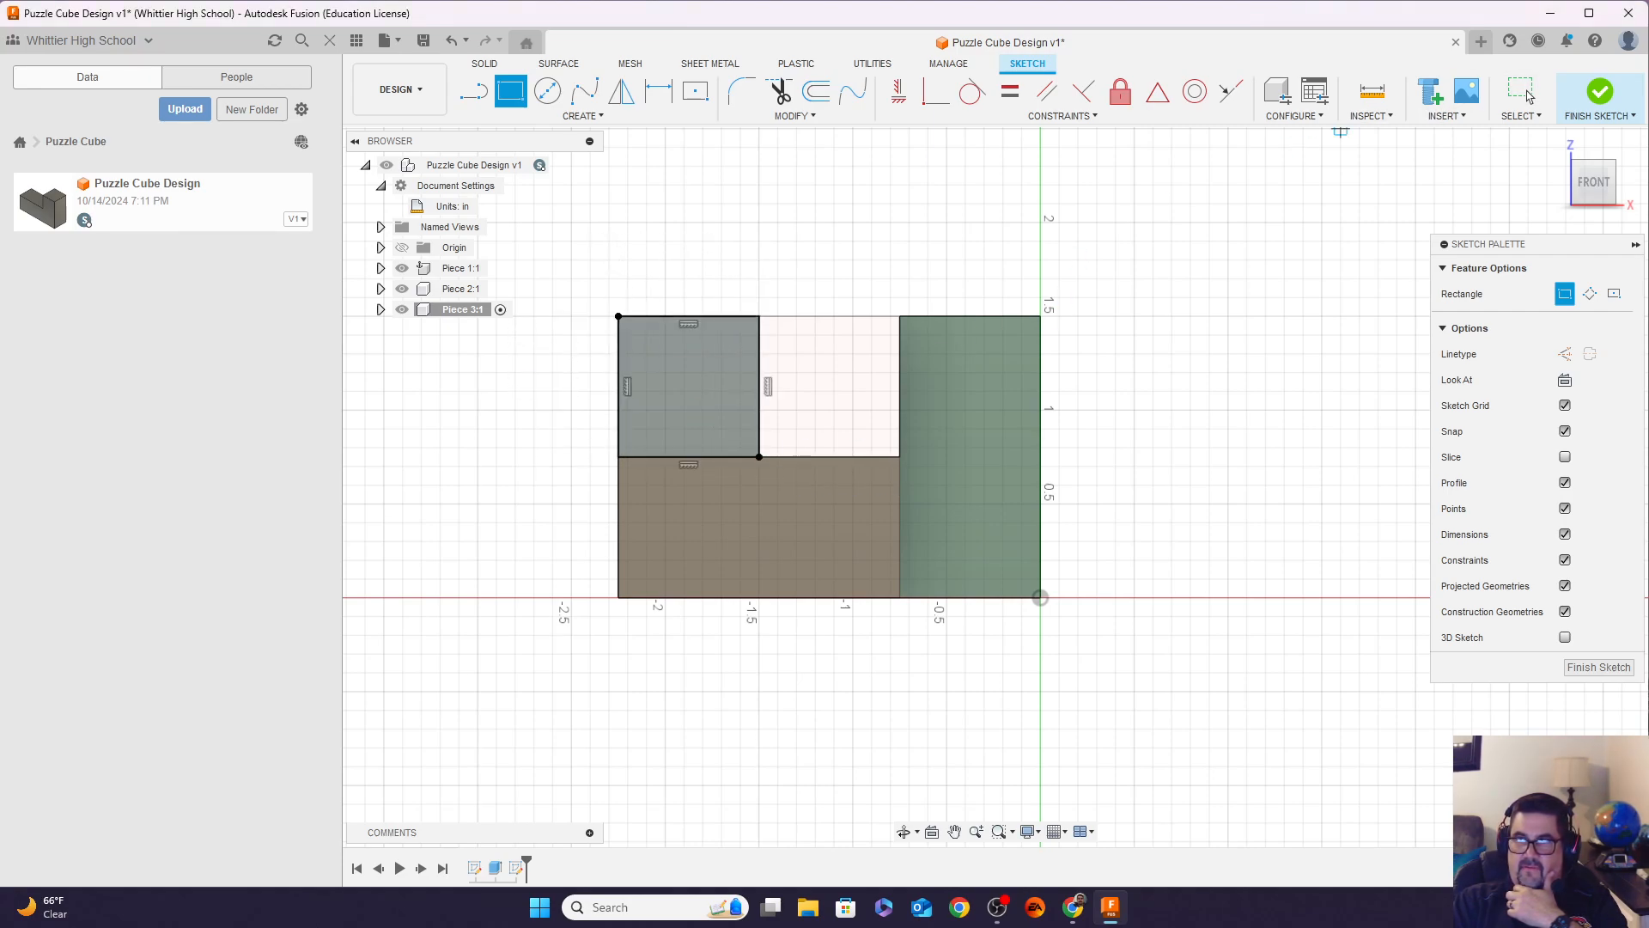
click(1599, 91)
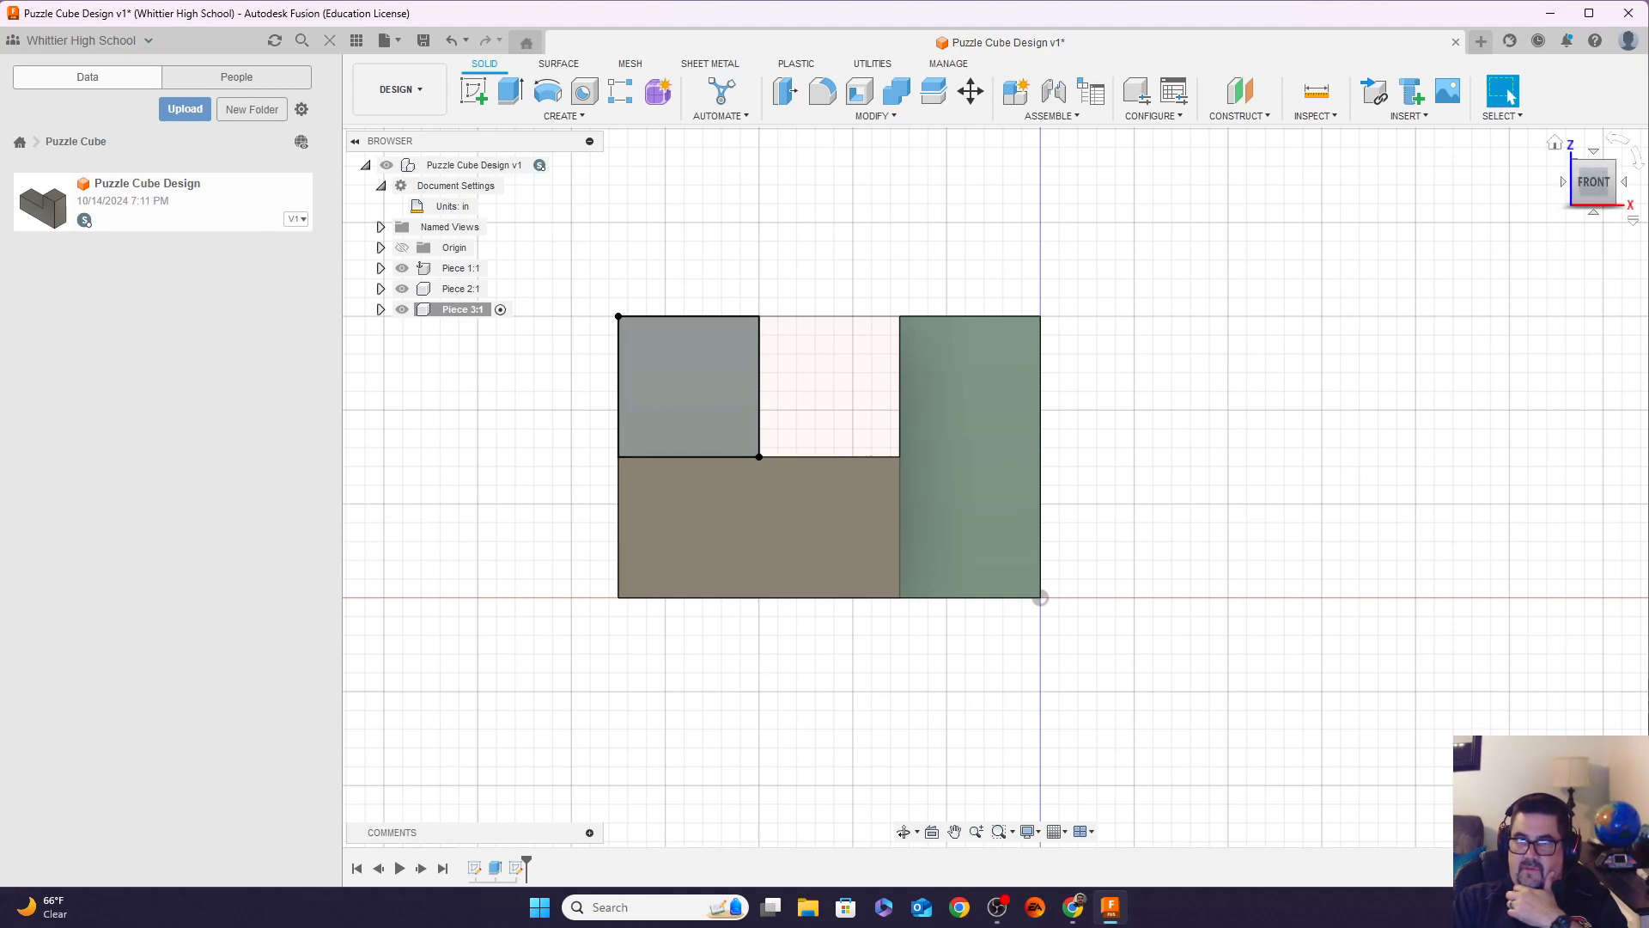
Extrude the upper square profile 0.75 in outward over Piece 1's low arm
click(1575, 162)
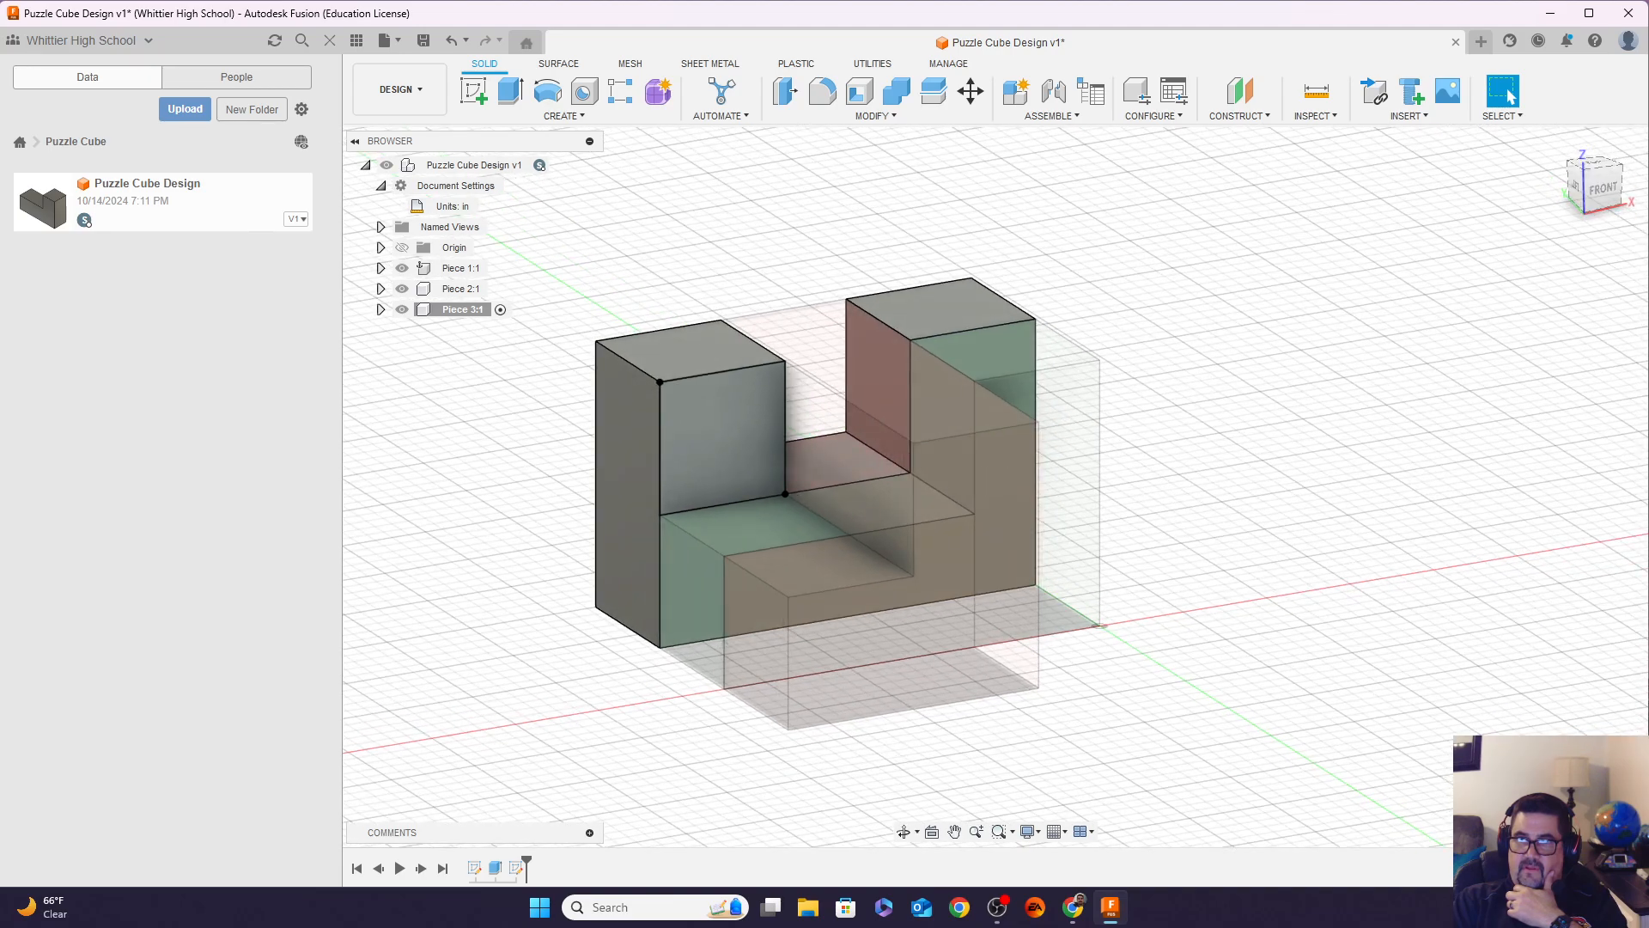
click(512, 93)
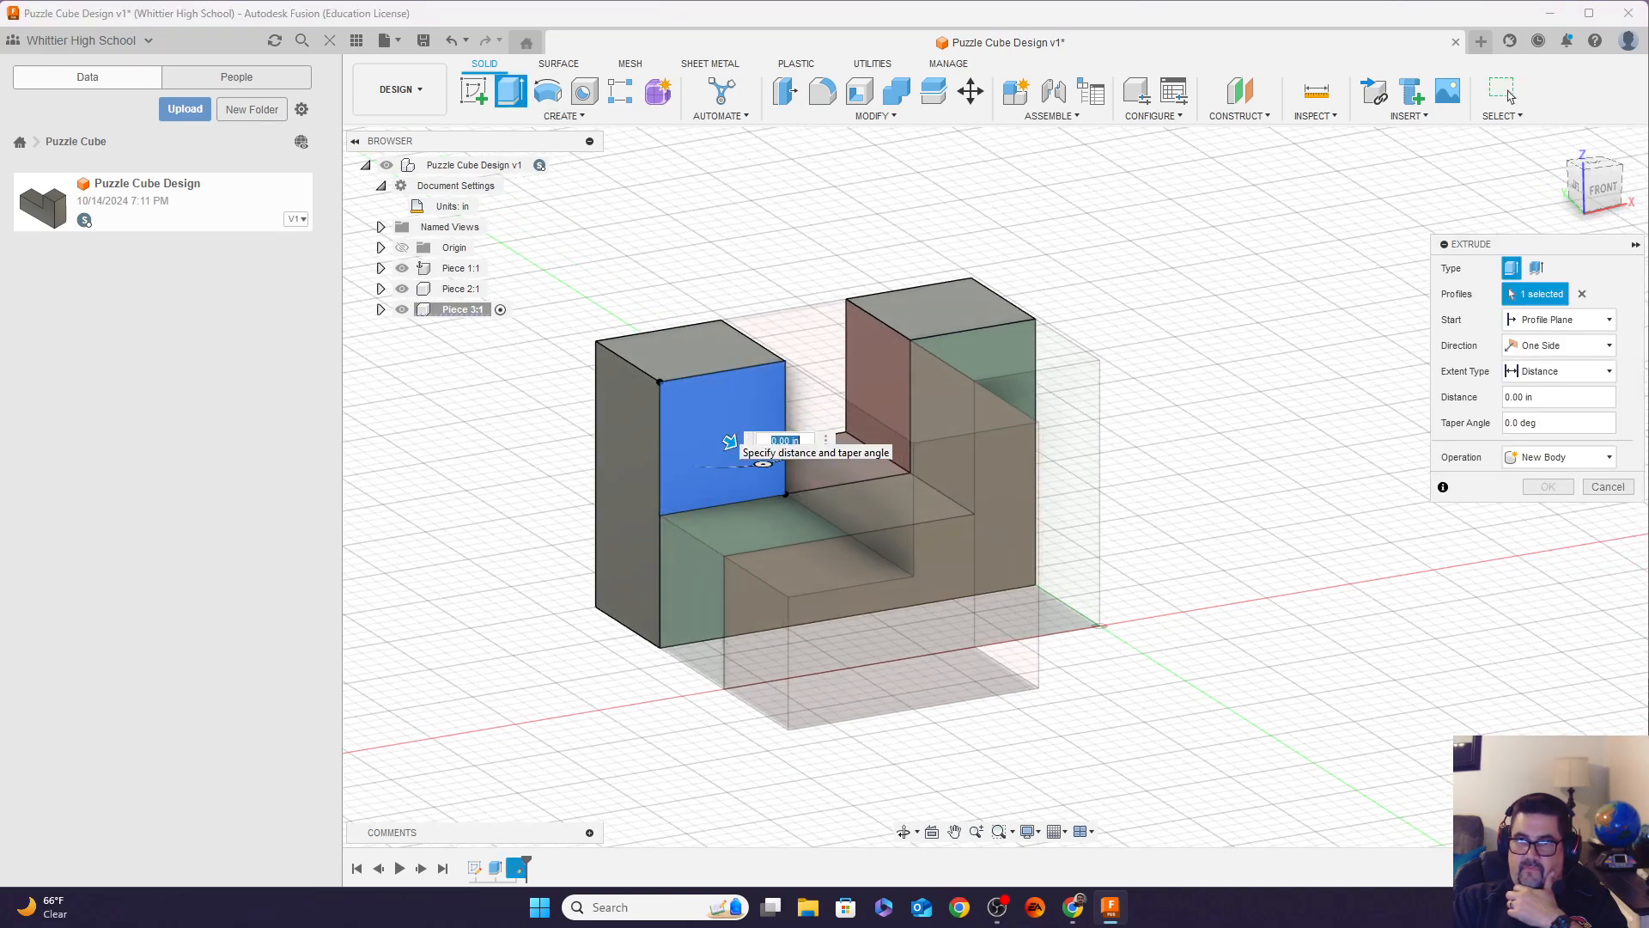
text(0.75)
key(Return)
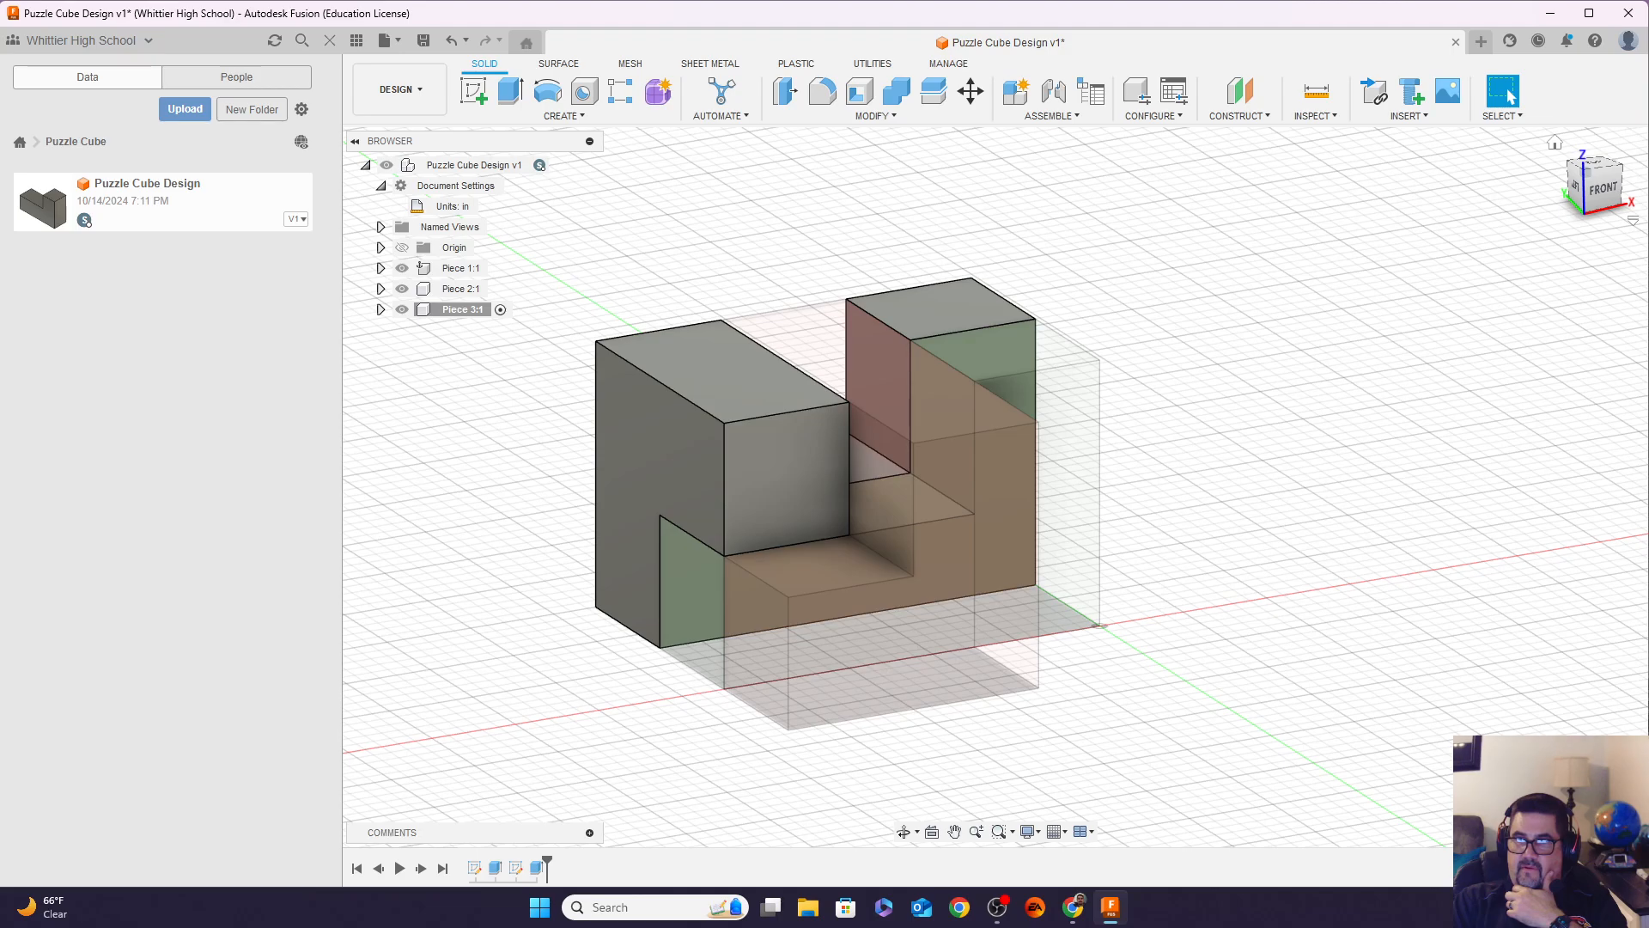
click(1554, 143)
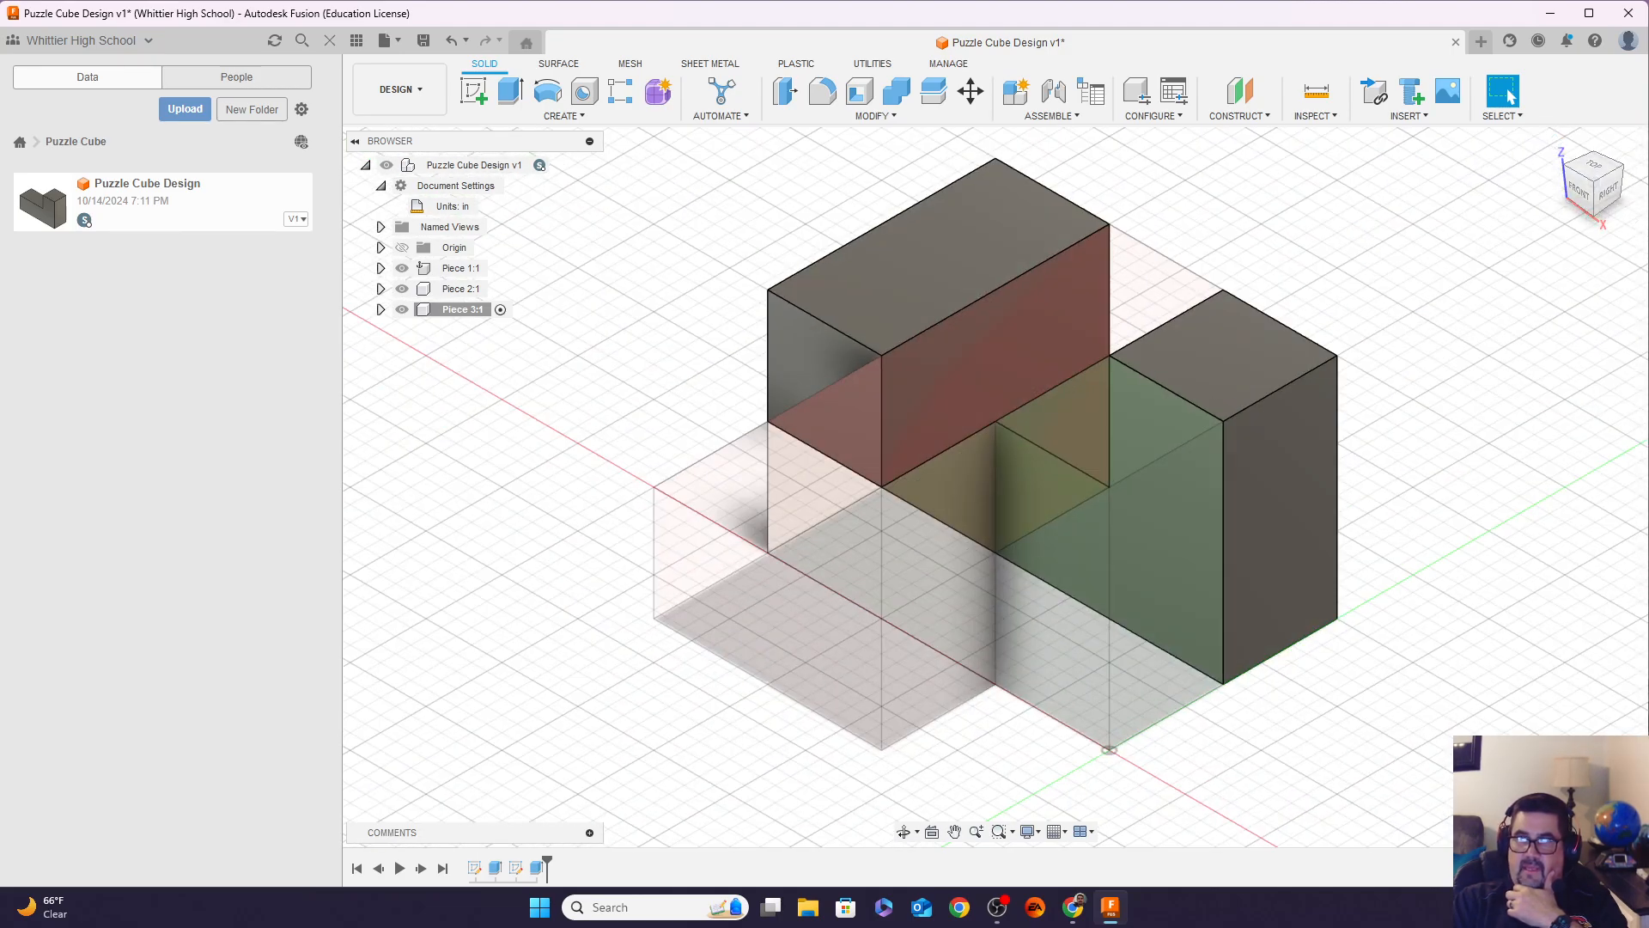
right_click(476, 312)
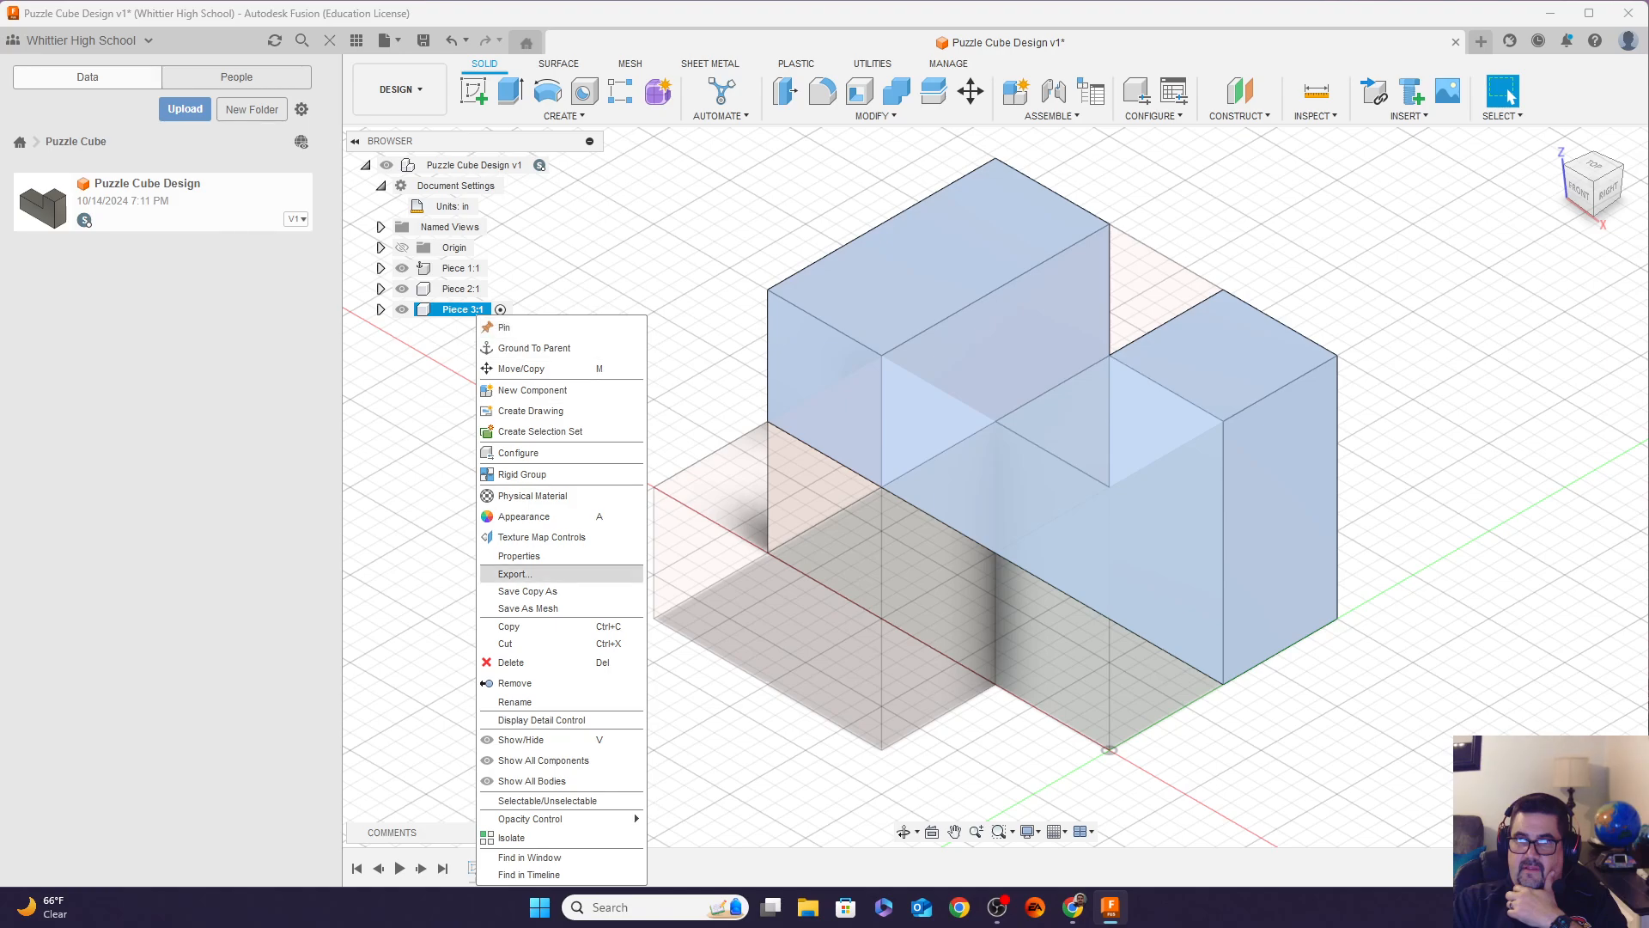
click(524, 516)
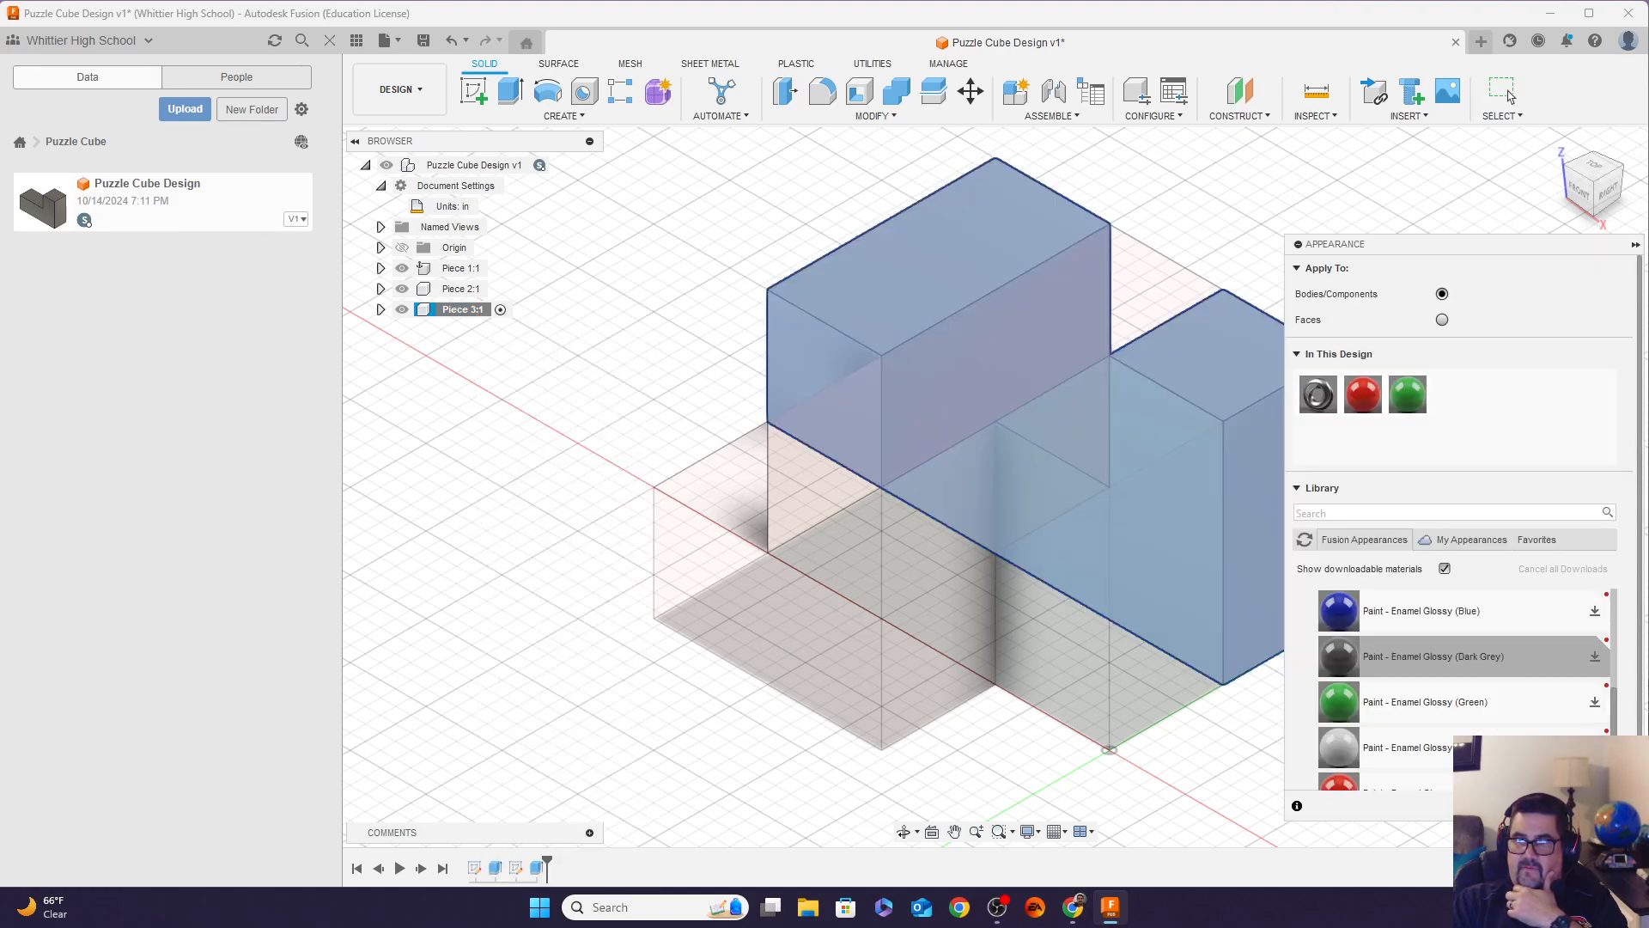
scroll(1452, 692, down, 3)
scroll(1451, 690, up, 2)
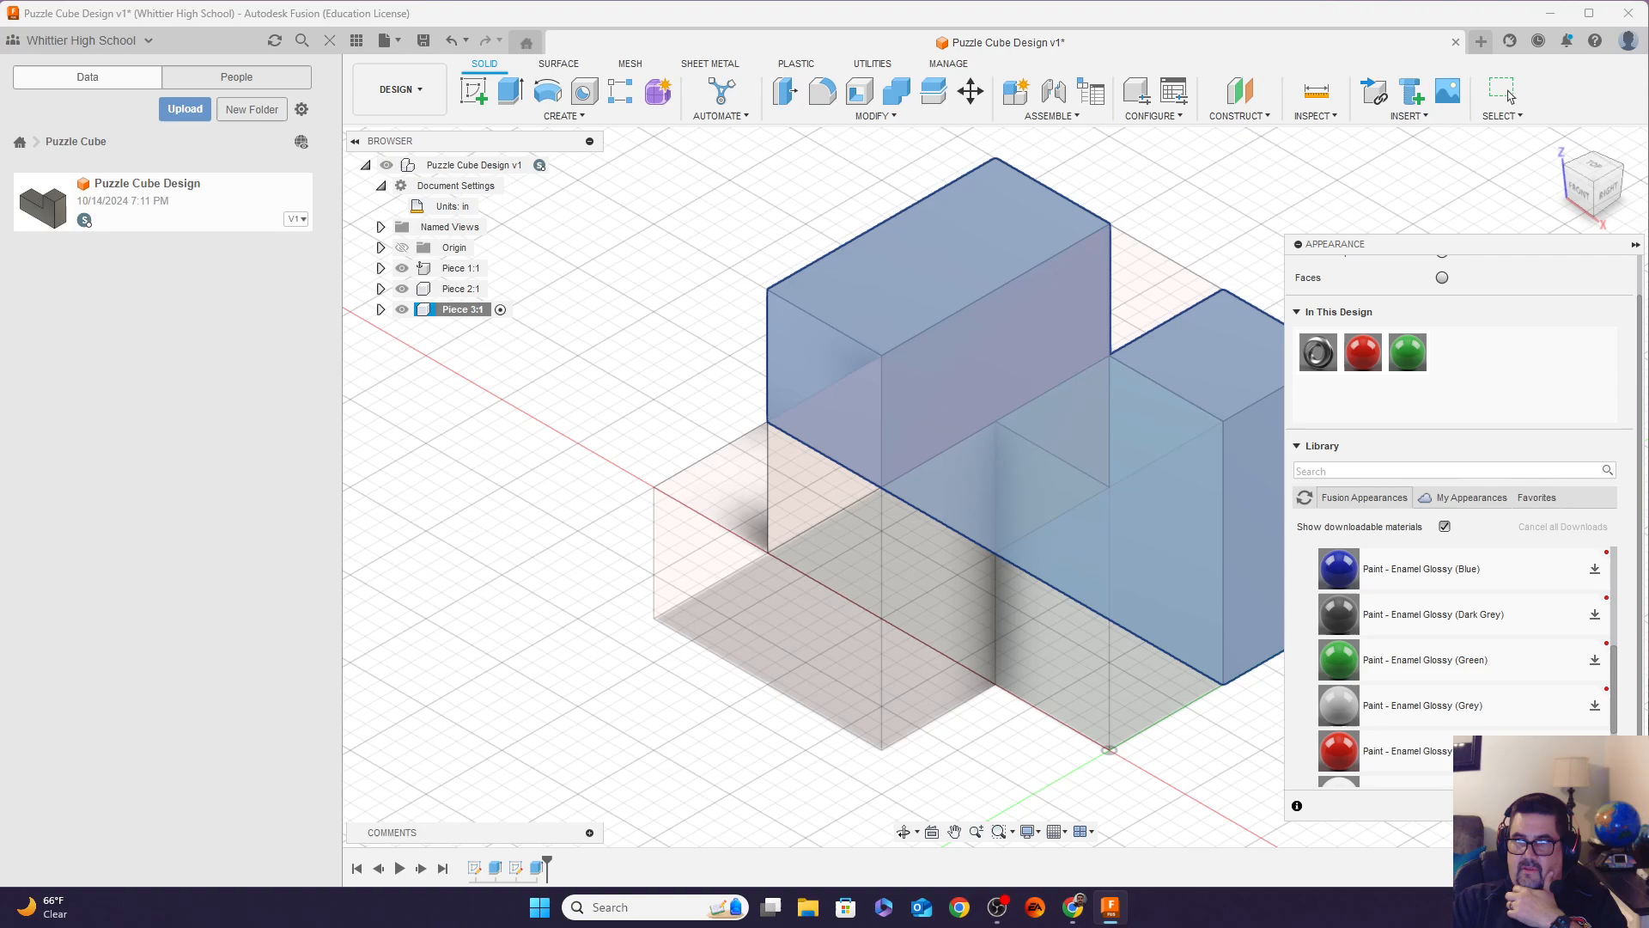
scroll(1452, 692, down, 3)
scroll(1451, 692, up, 3)
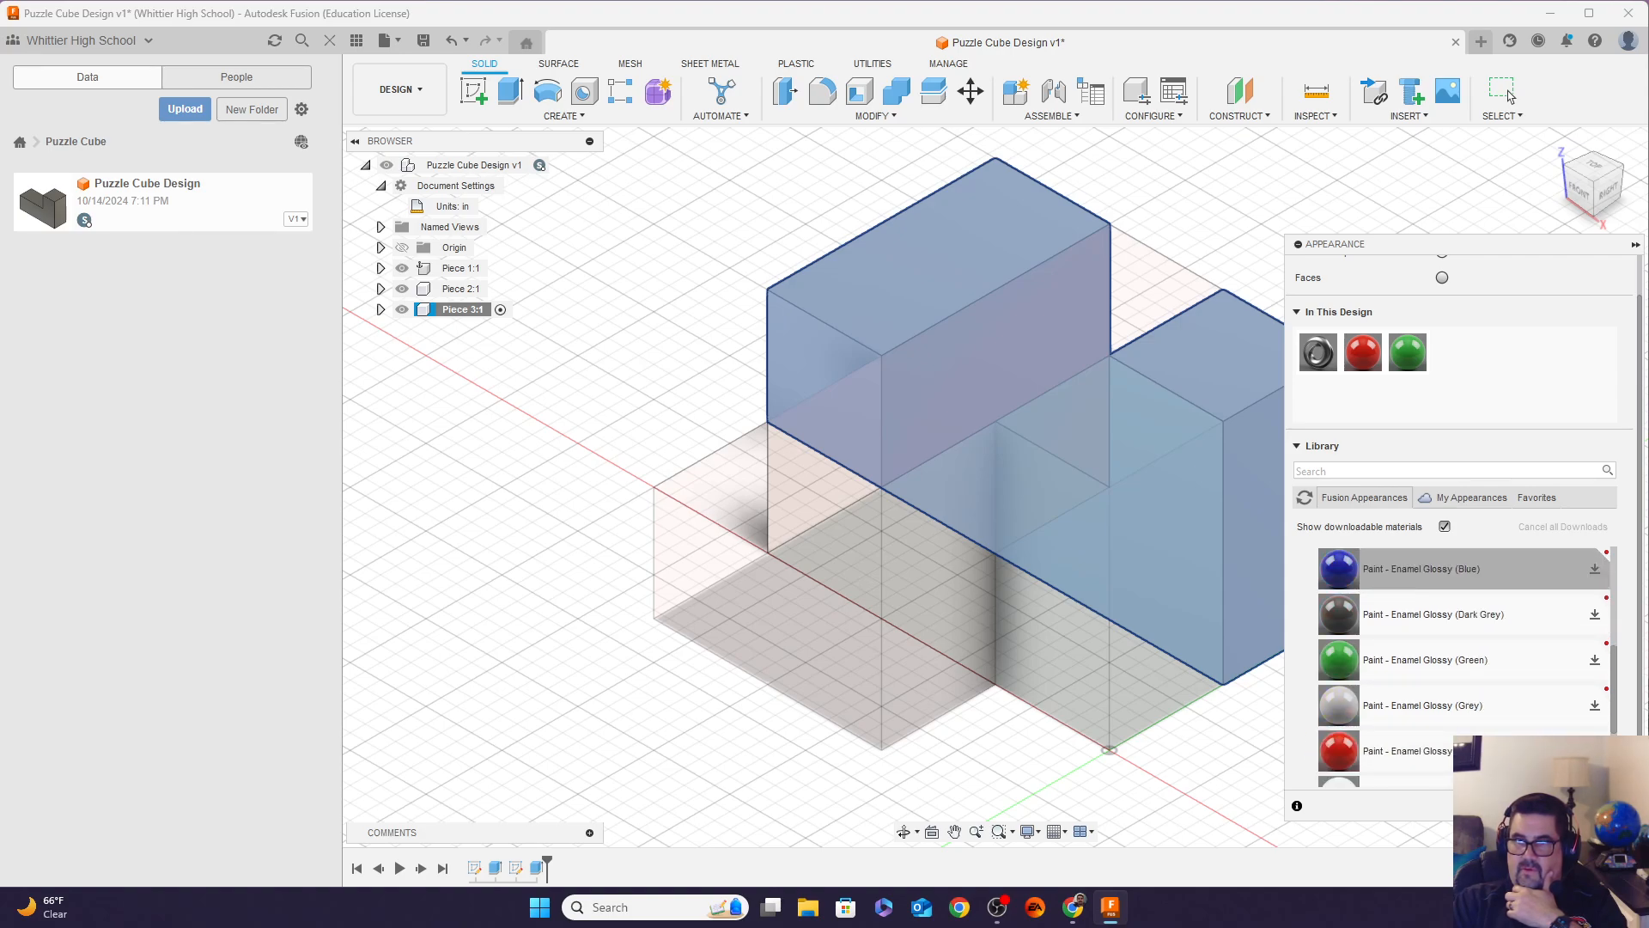
click(1512, 97)
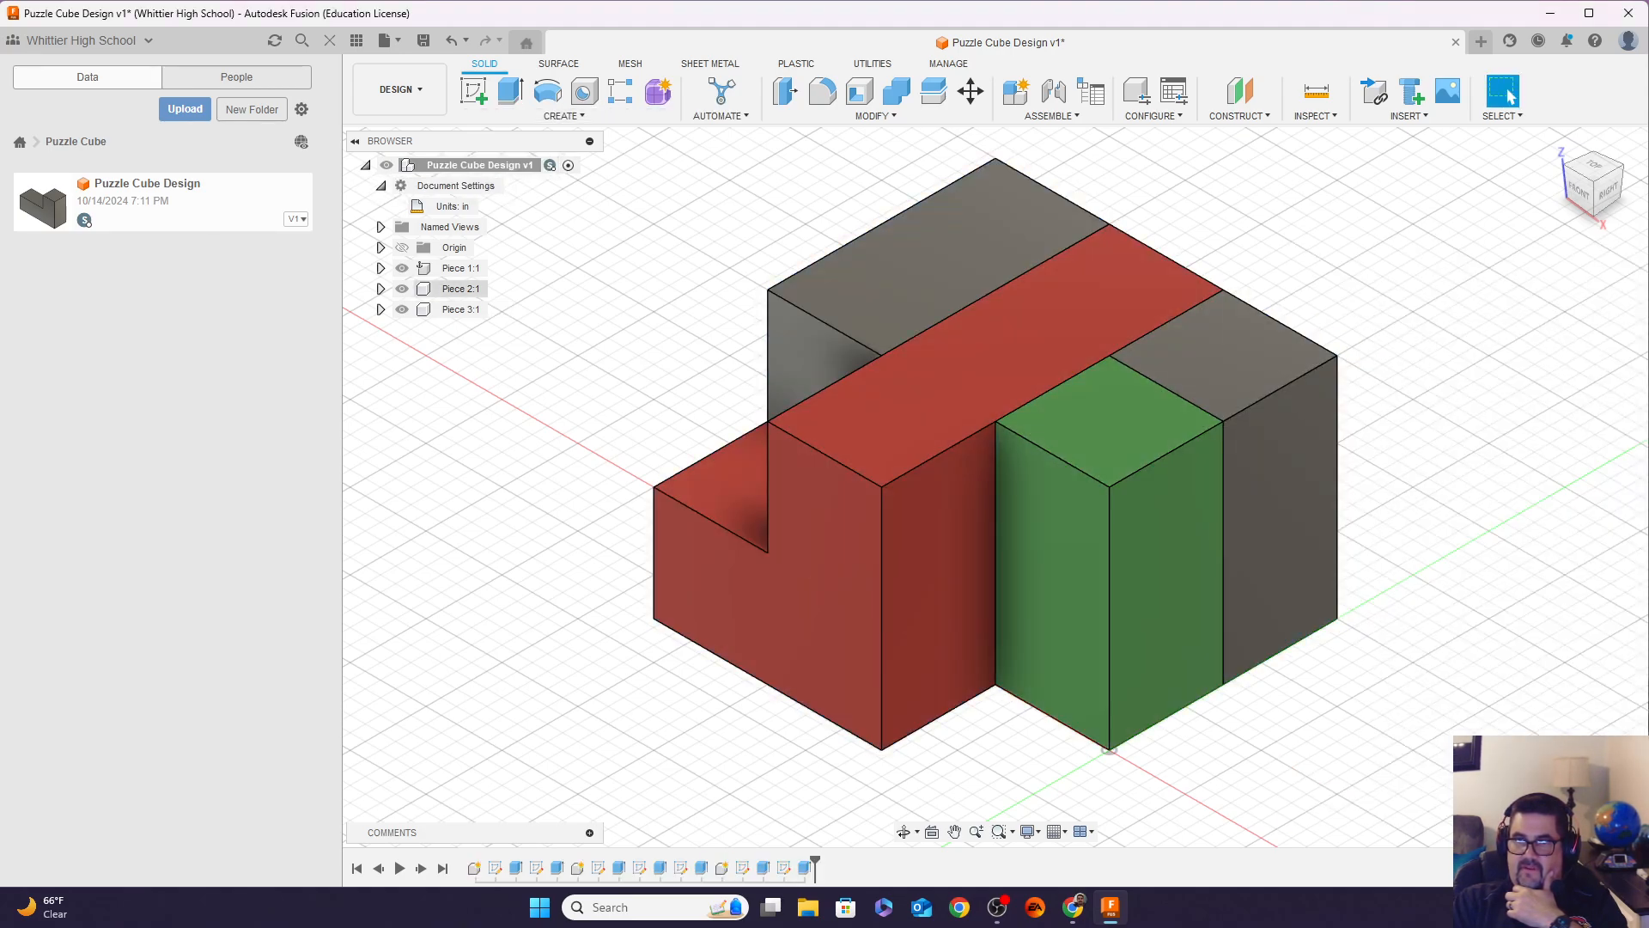
Apply the Paint - Enamel Glossy (Blue) appearance to the Piece 3 component
right_click(469, 311)
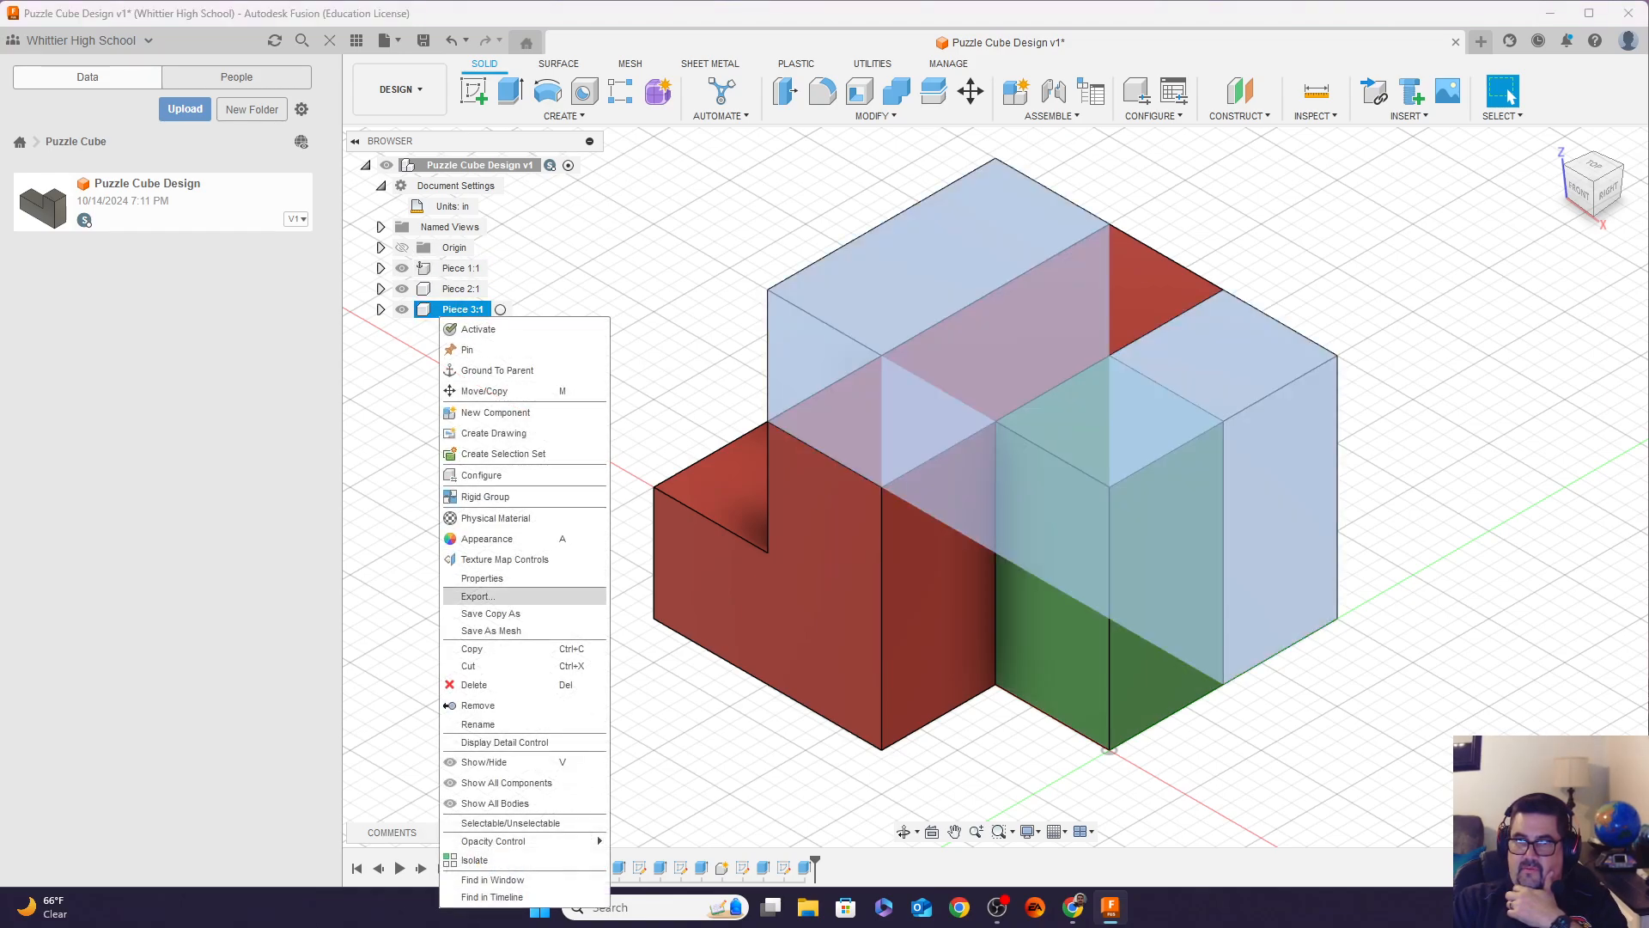
click(481, 538)
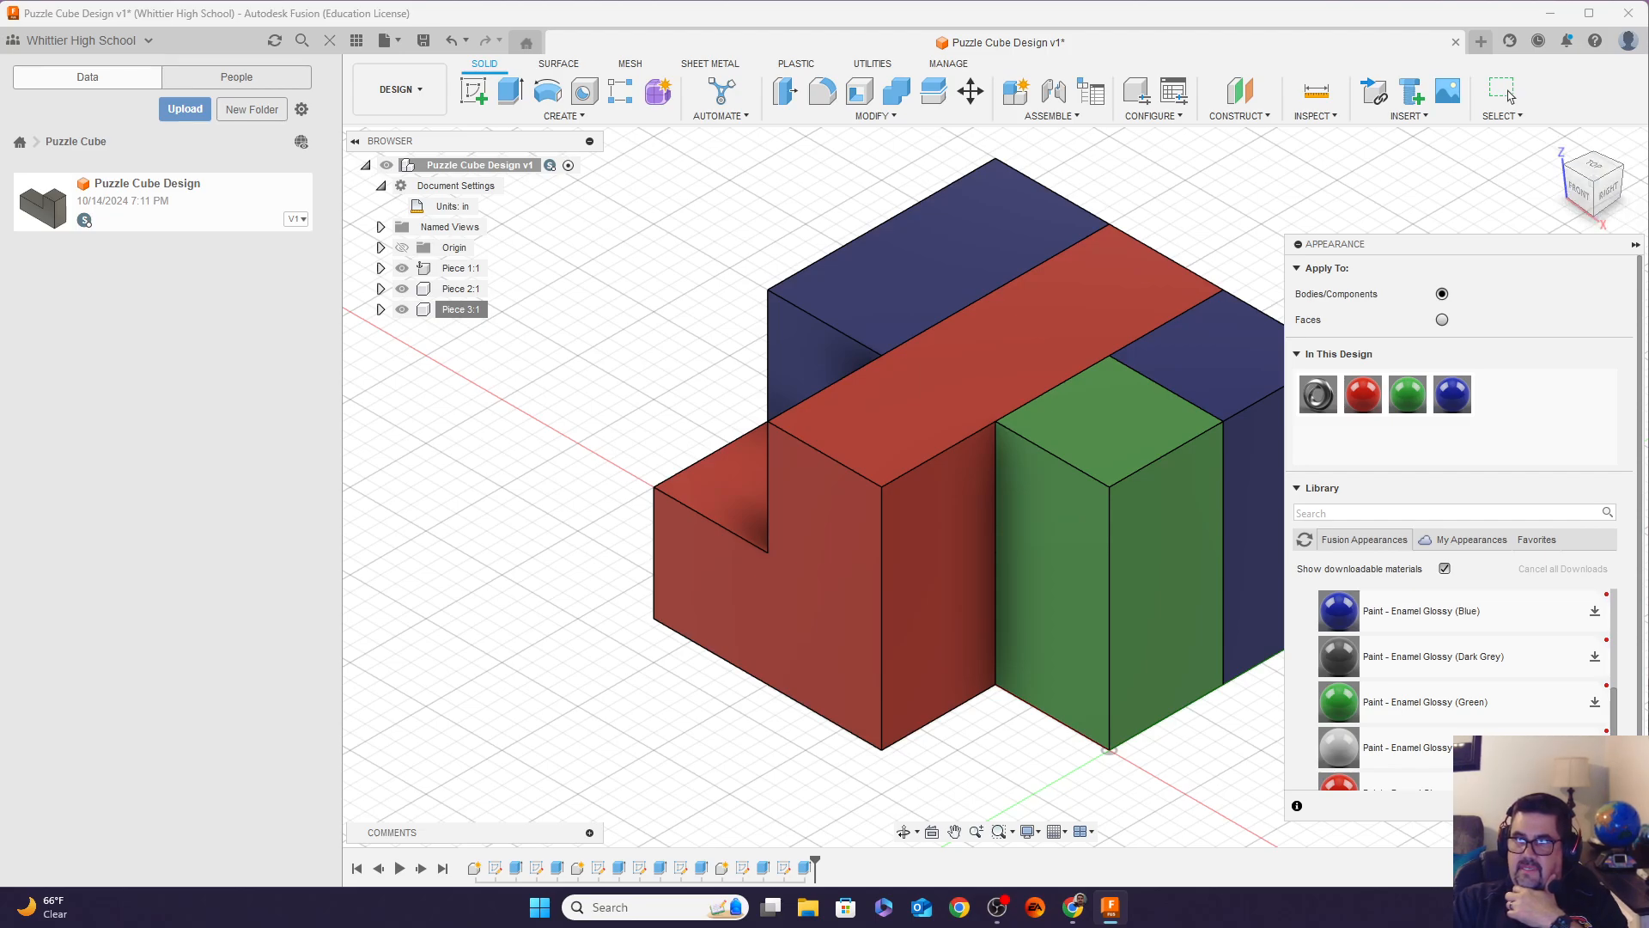
click(1504, 91)
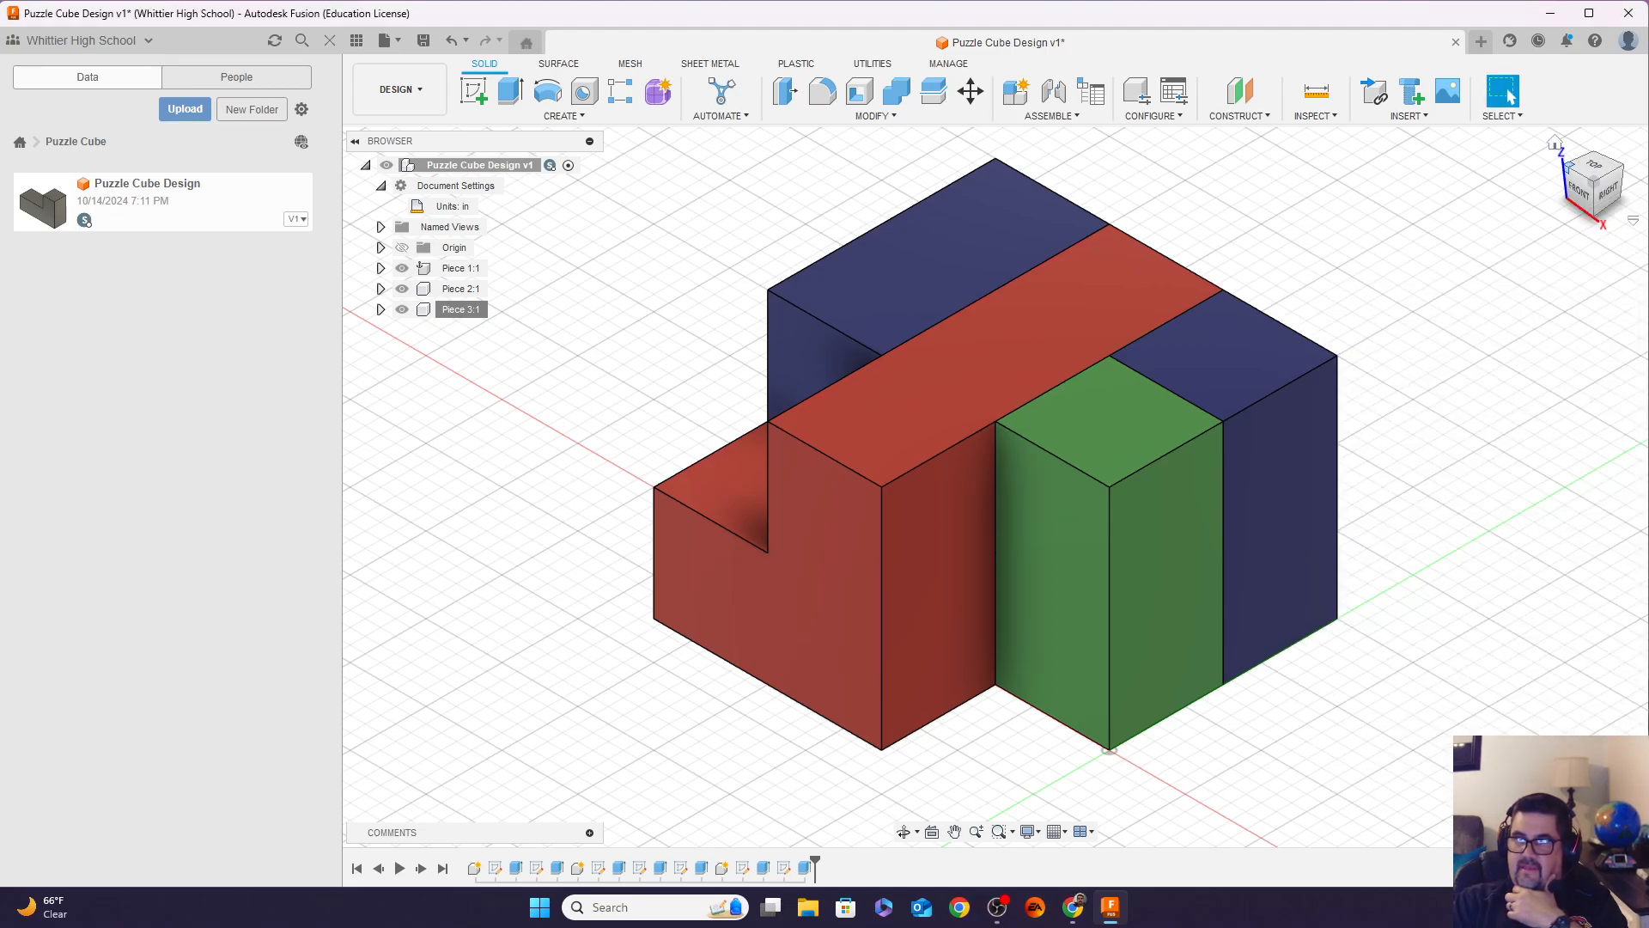
Activate the top-level design and create an active internal component named Piece 4
mouse_move(1109, 750)
shift+middle_down()
mouse_move(1253, 485)
mouse_move(1108, 751)
mouse_move(1203, 697)
shift+middle_up()
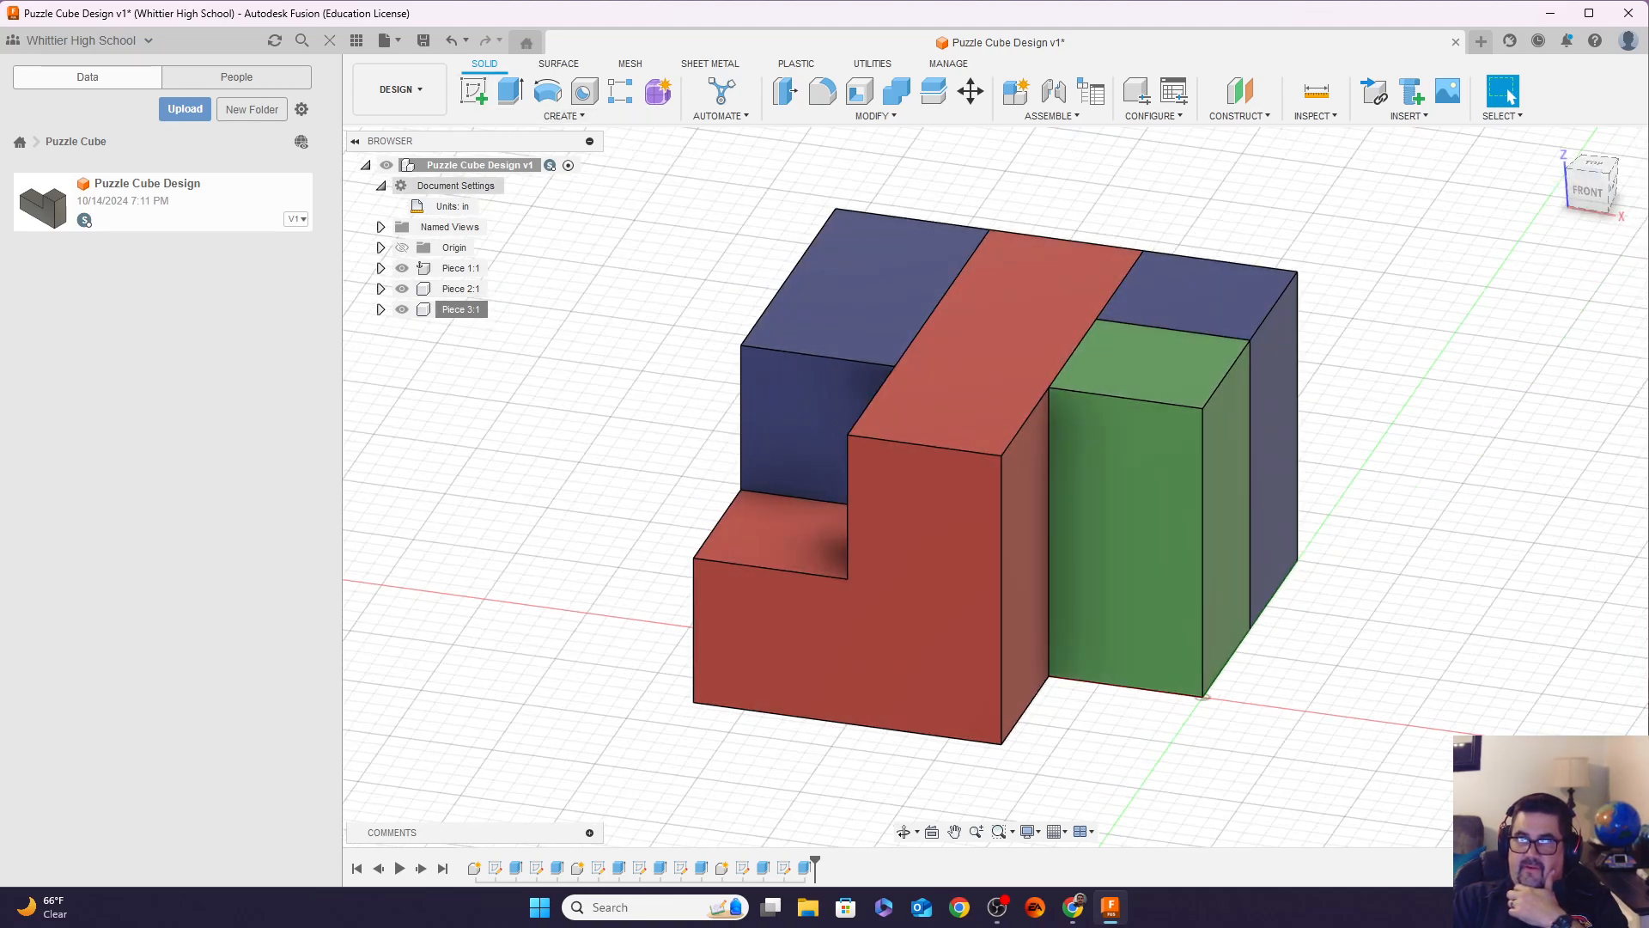
click(568, 165)
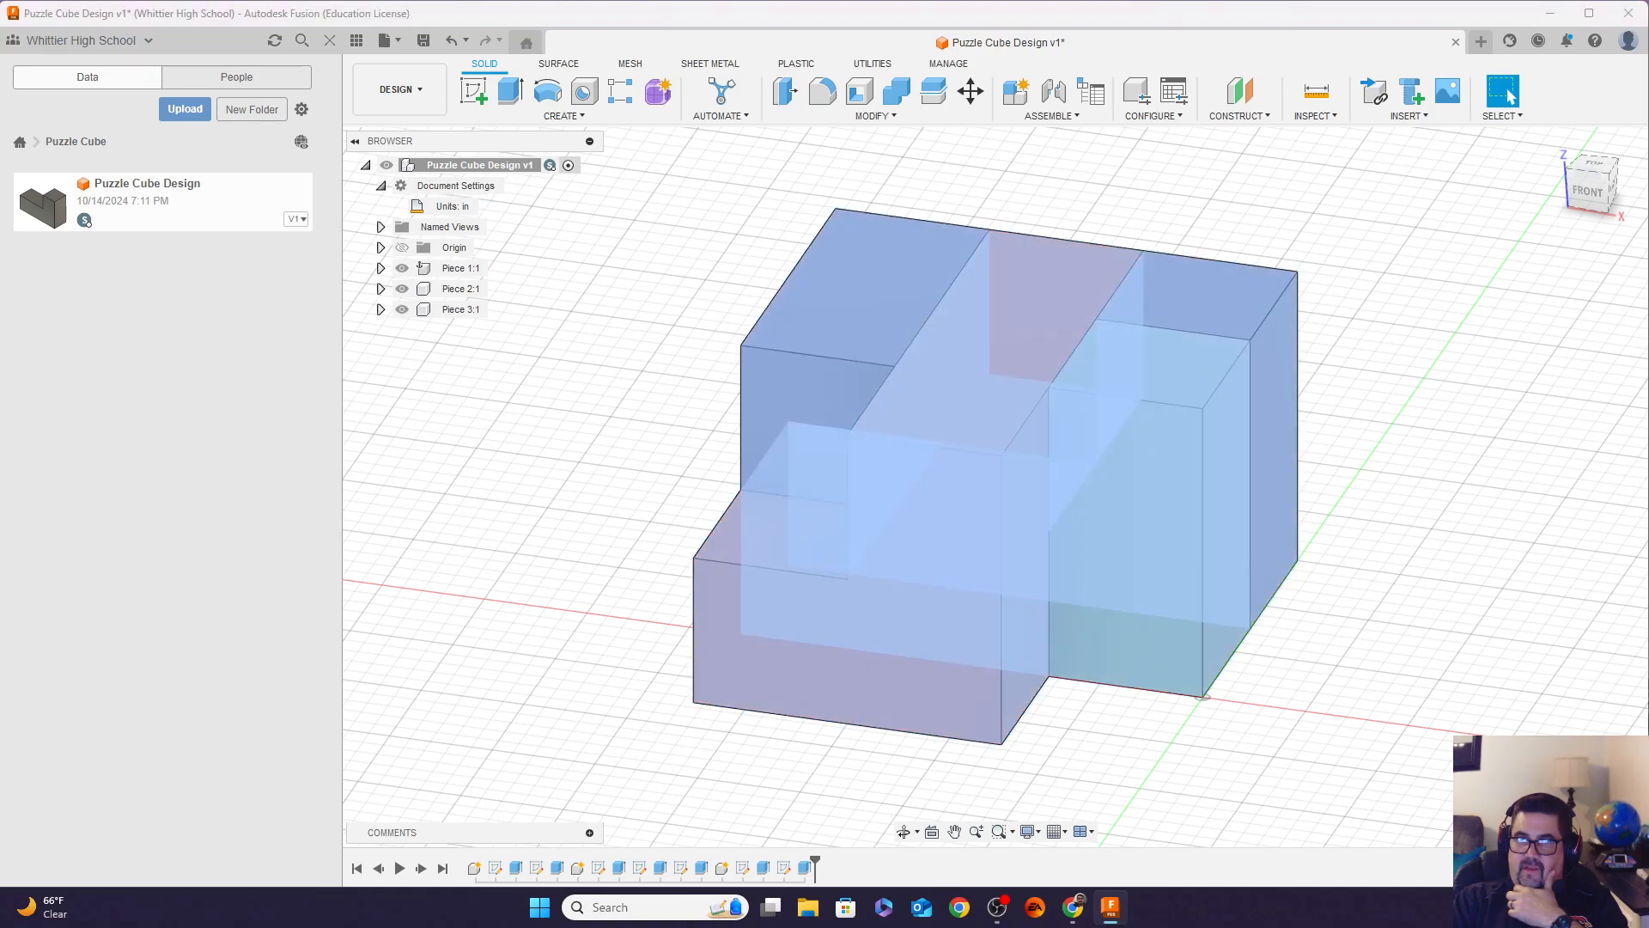
click(1052, 116)
click(1066, 130)
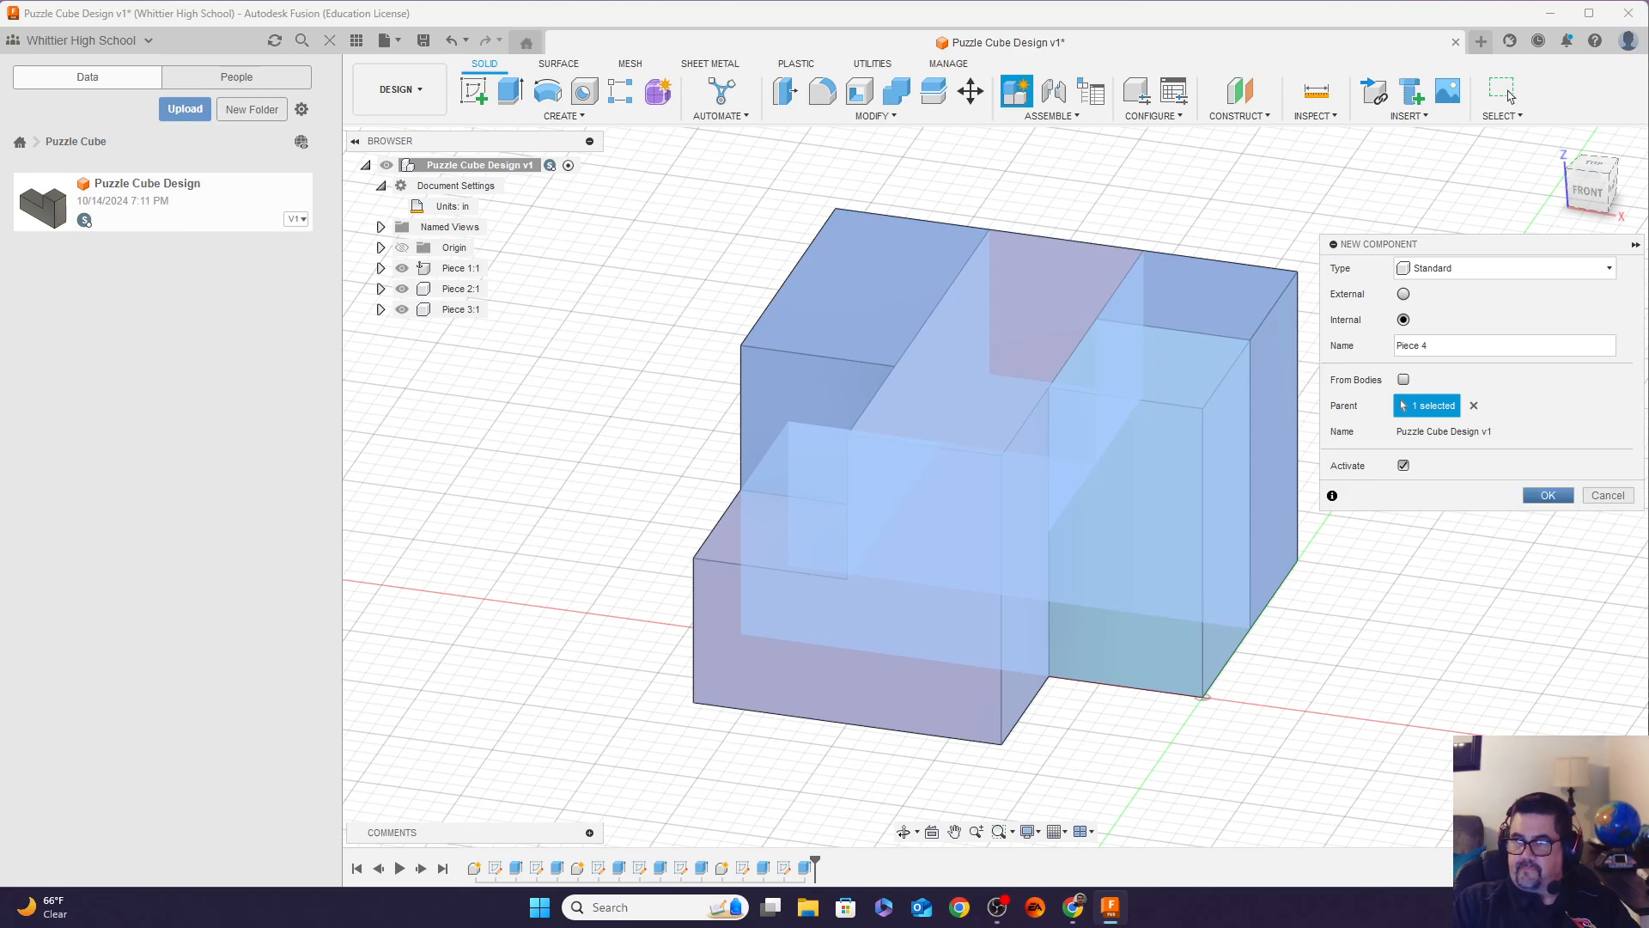
key(Return)
key(e)
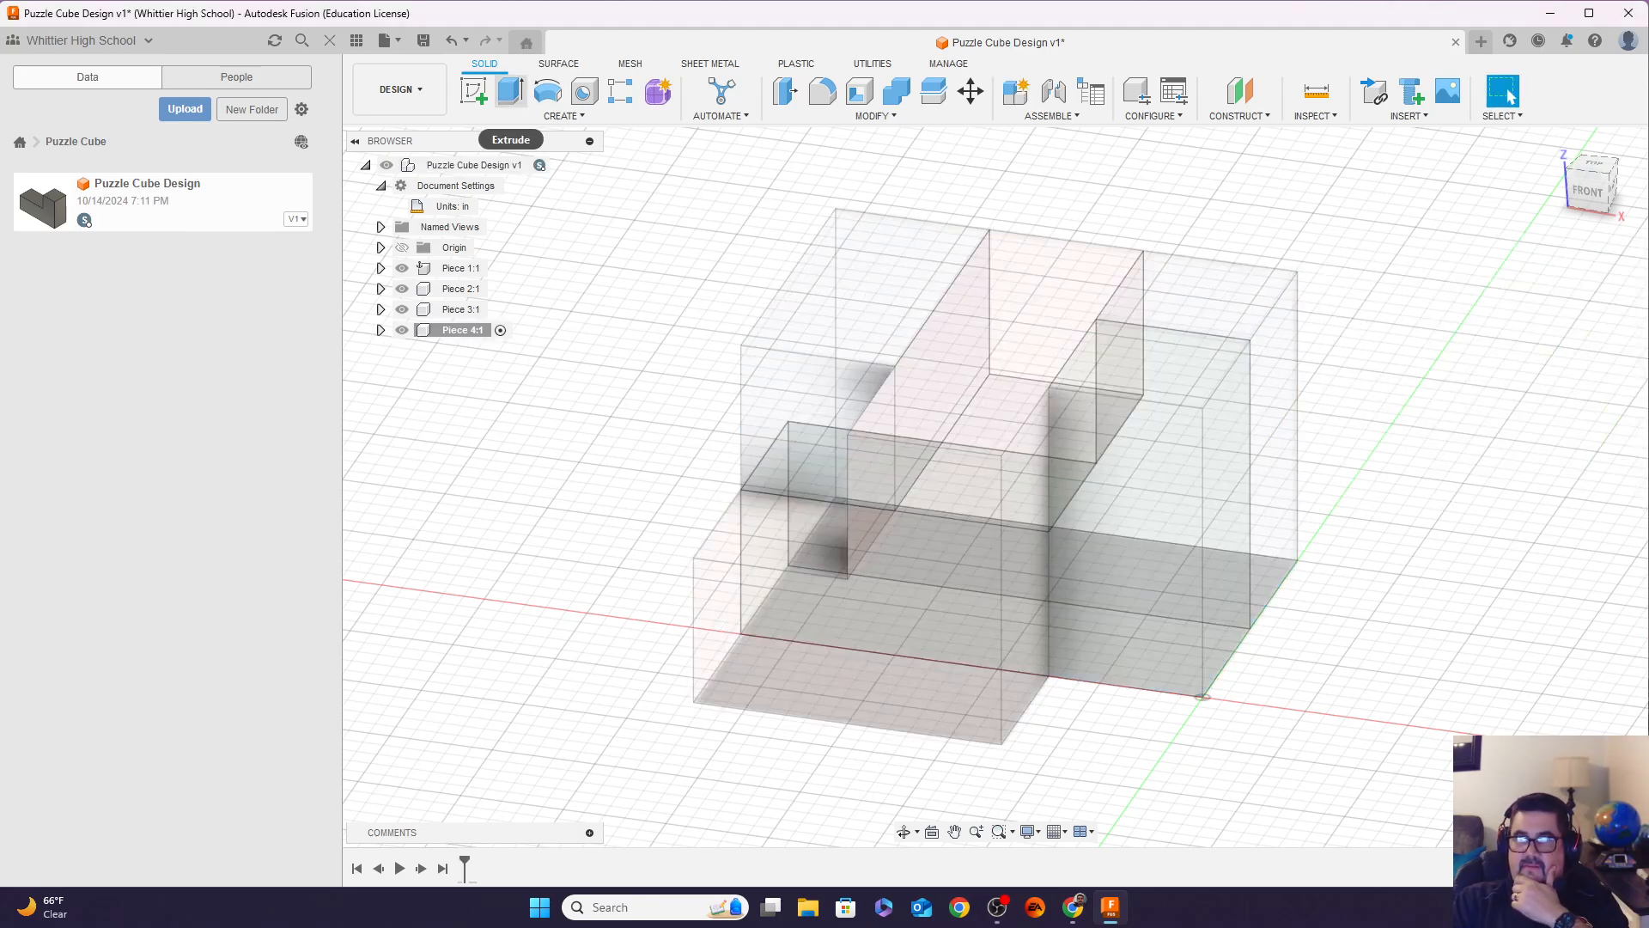
Sketch a rectangle about 0.74 in wide on the ground plane, from the origin into the empty corner beside Piece 1
click(474, 91)
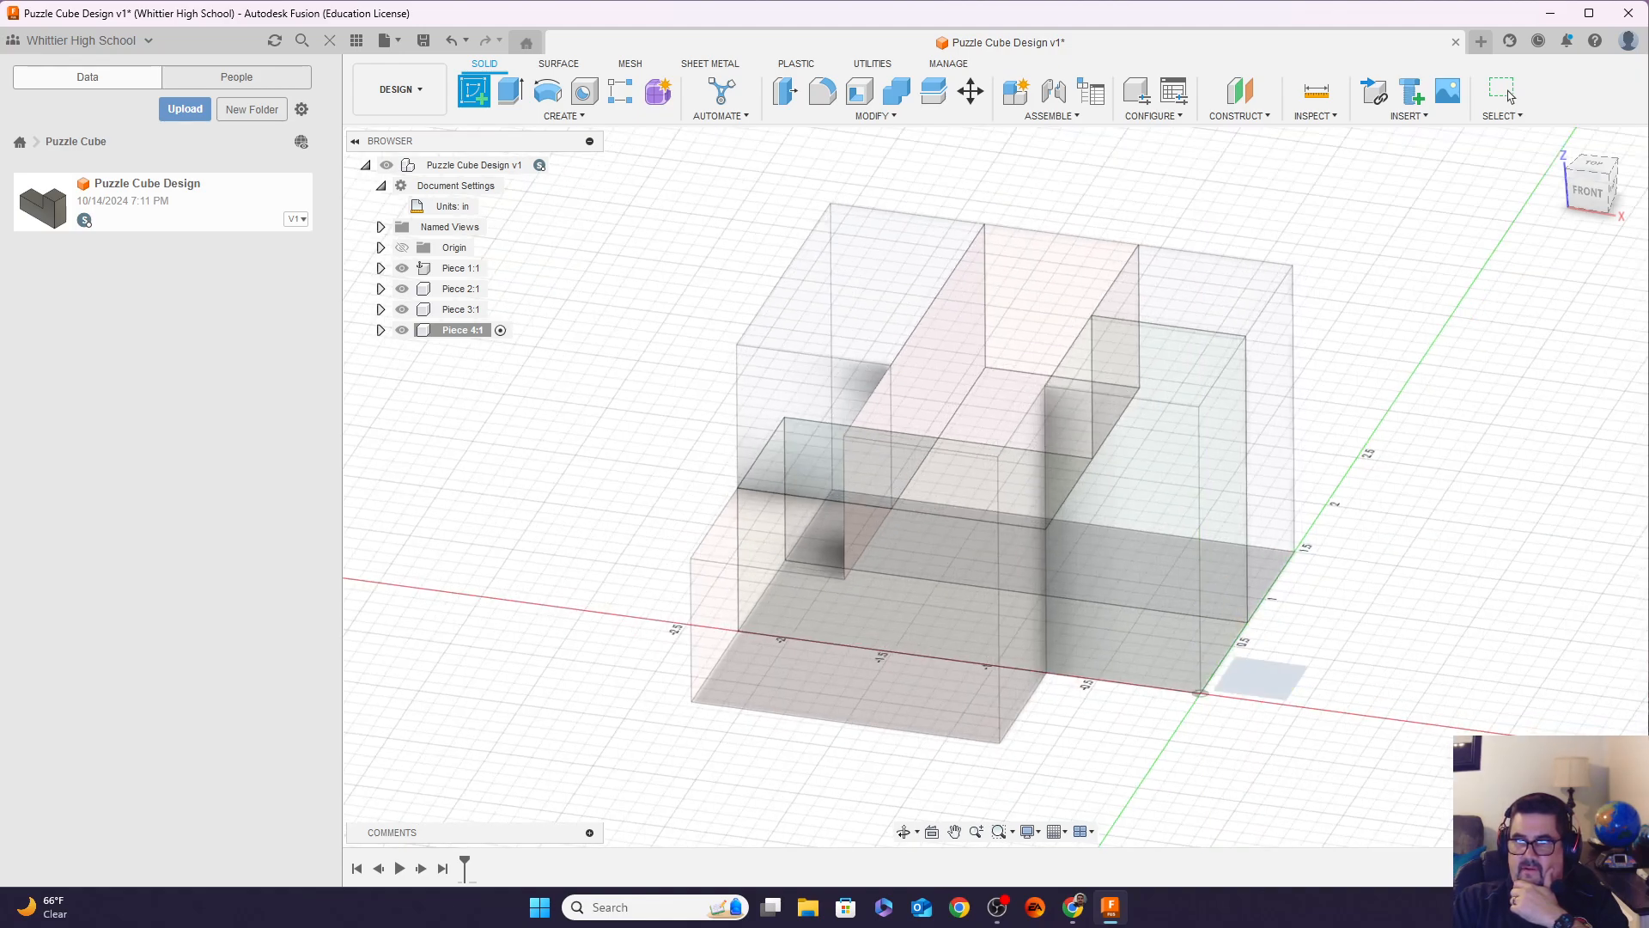
click(1265, 683)
key(c)
key(r)
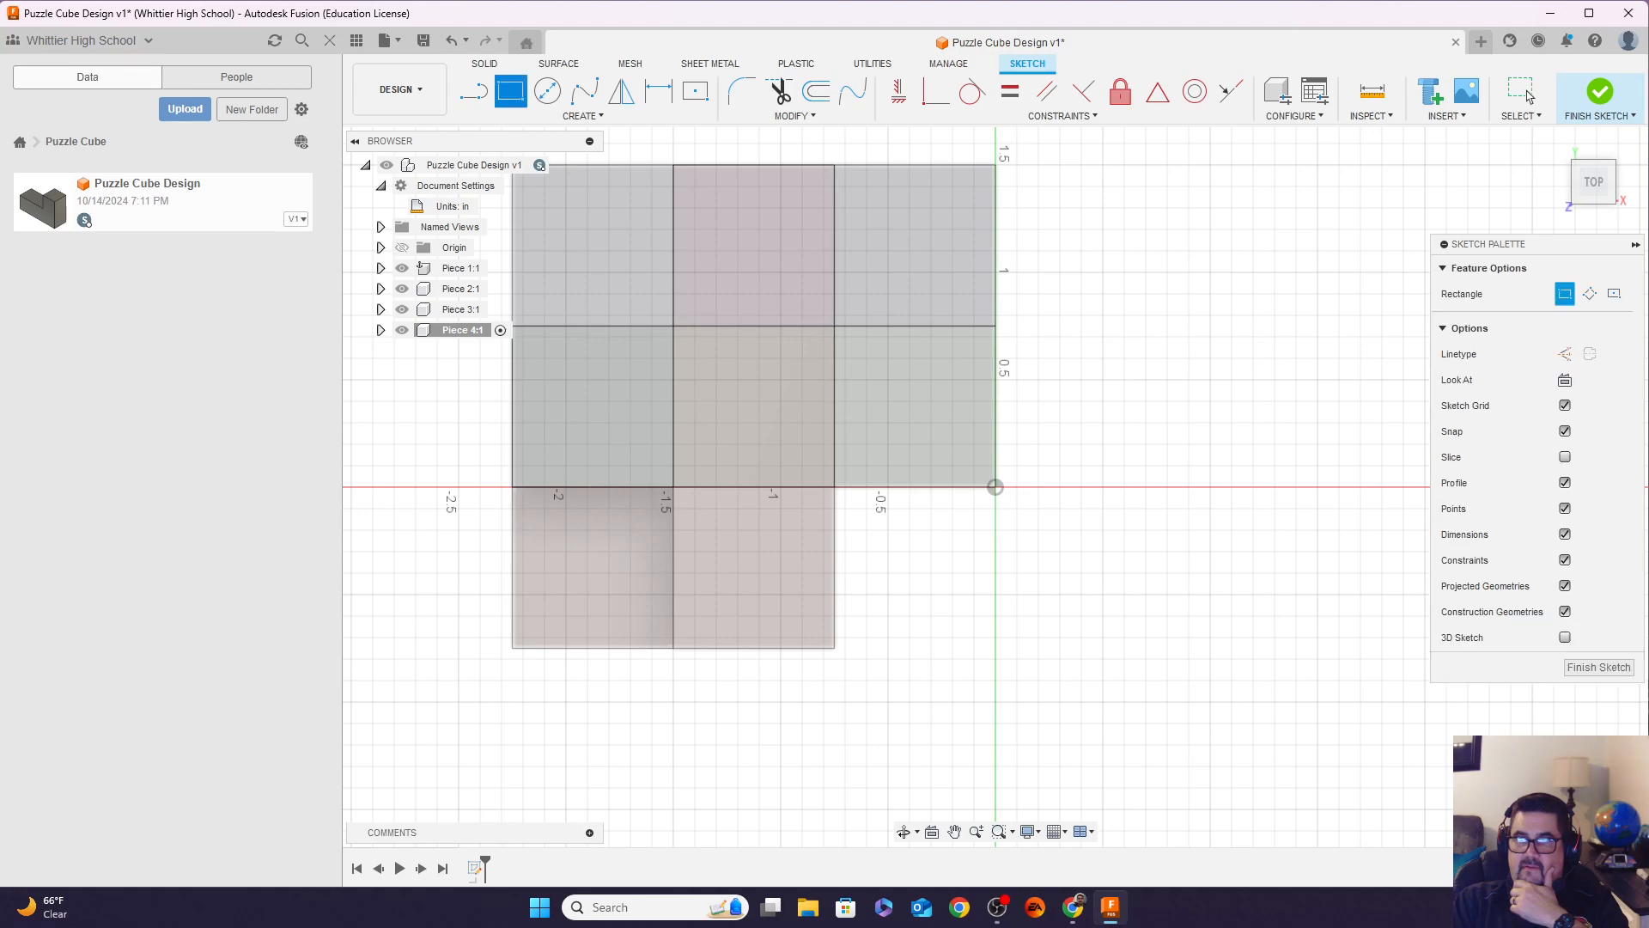
click(995, 487)
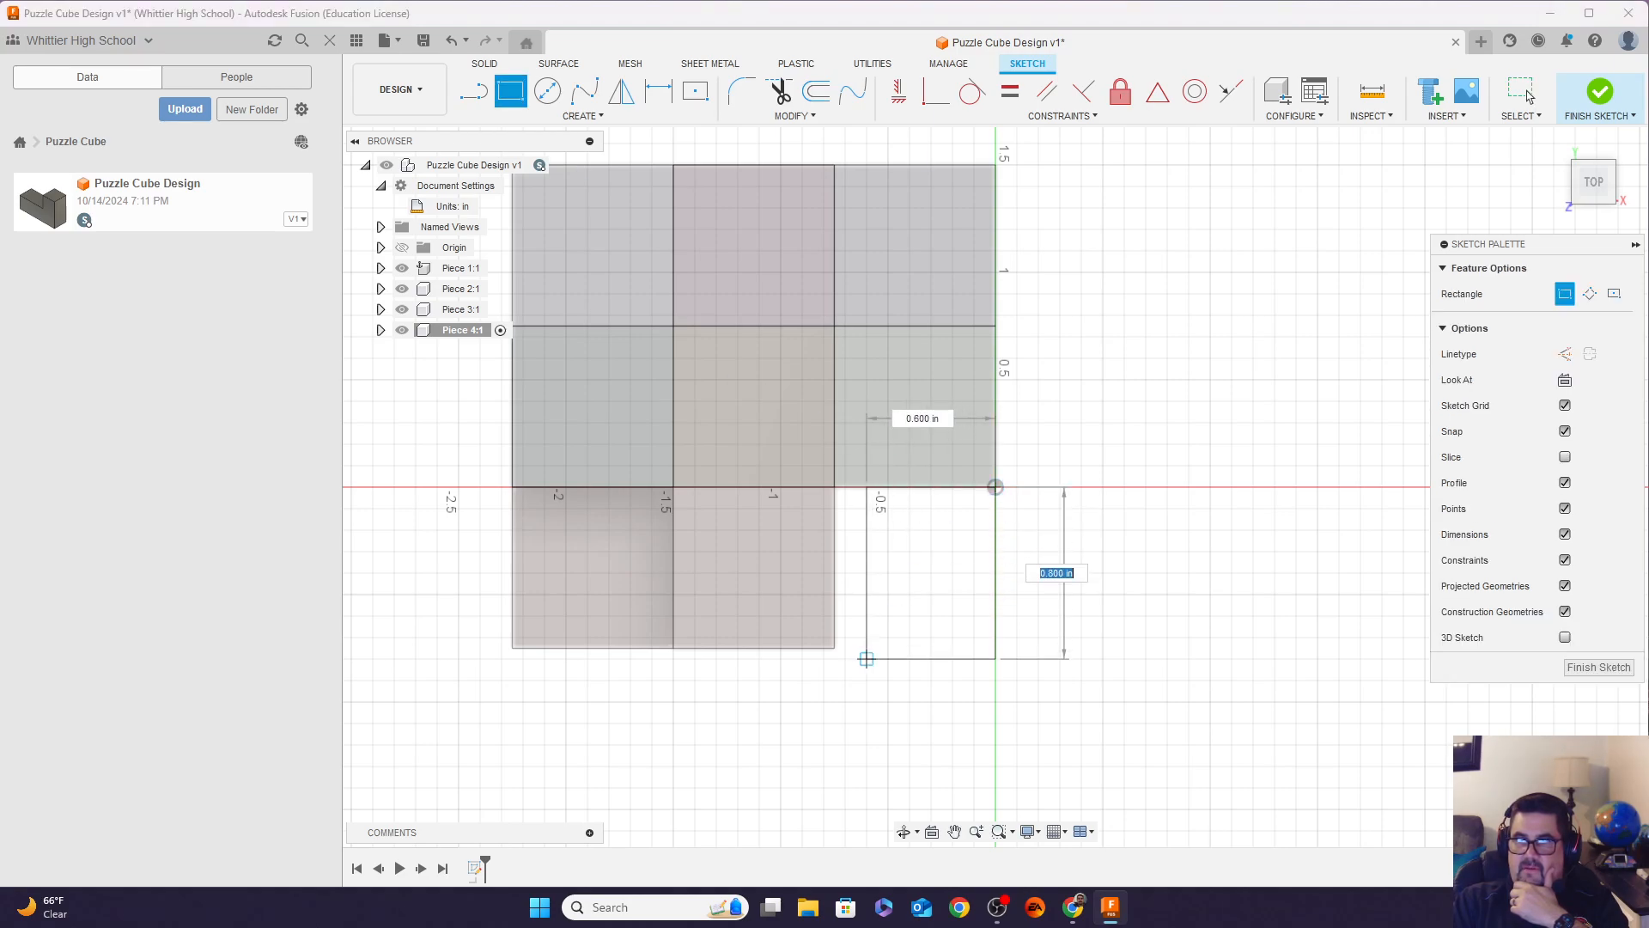
click(838, 648)
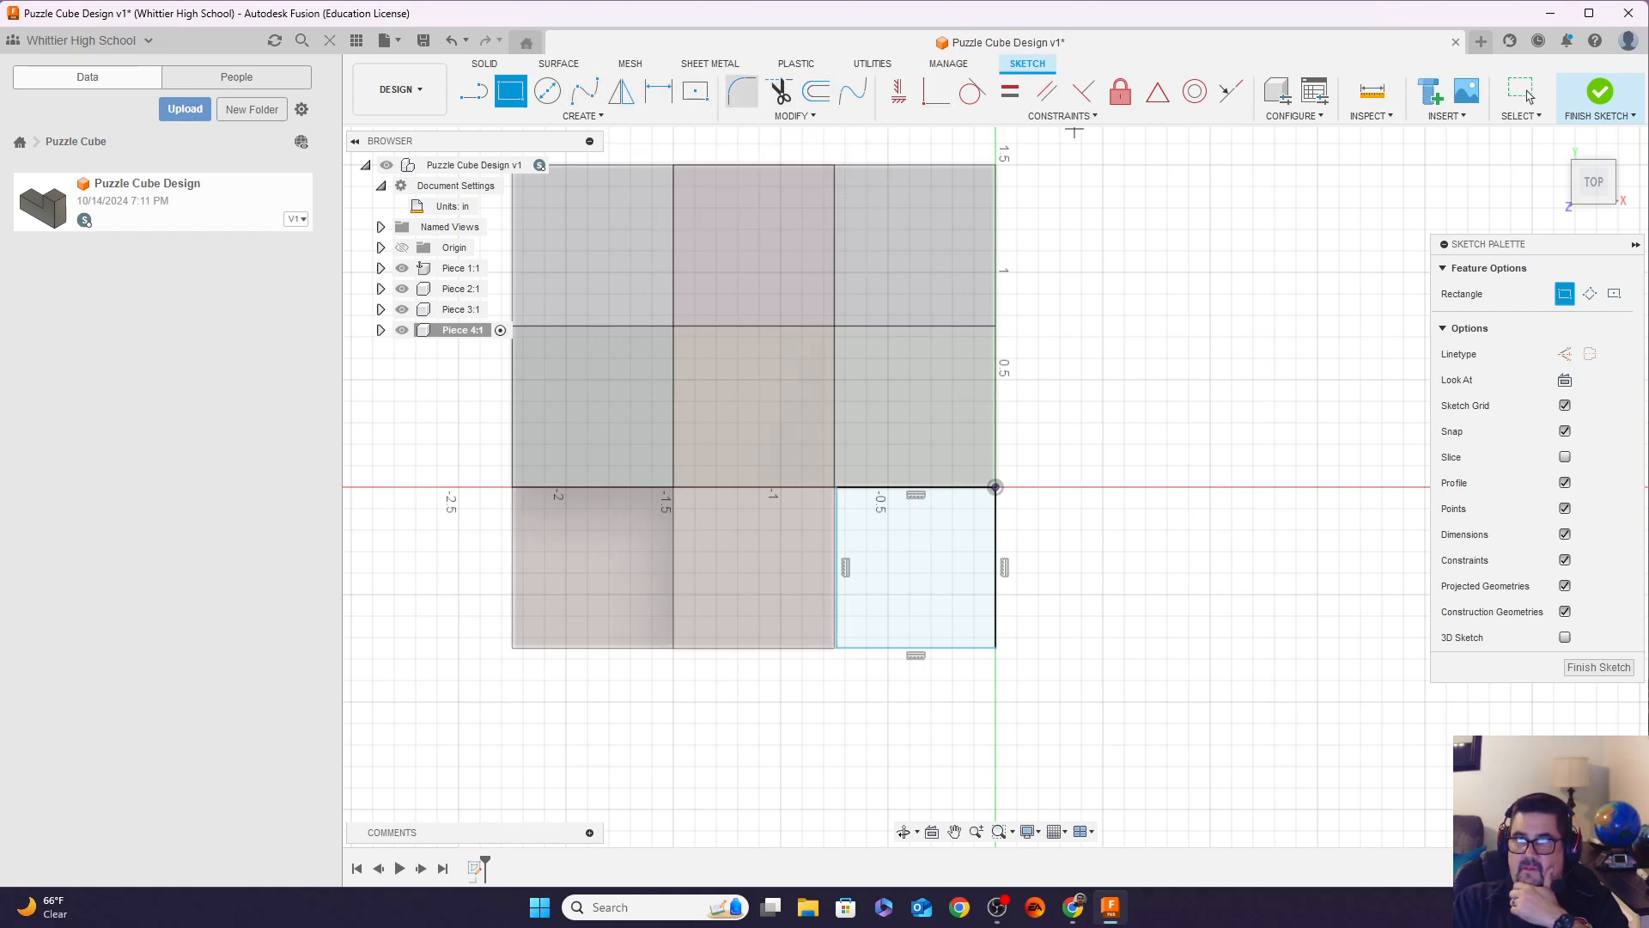
Dimension the corner rectangle to 0.75 in wide and 0.75 in high, and finish the sketch
click(658, 90)
click(916, 648)
click(916, 707)
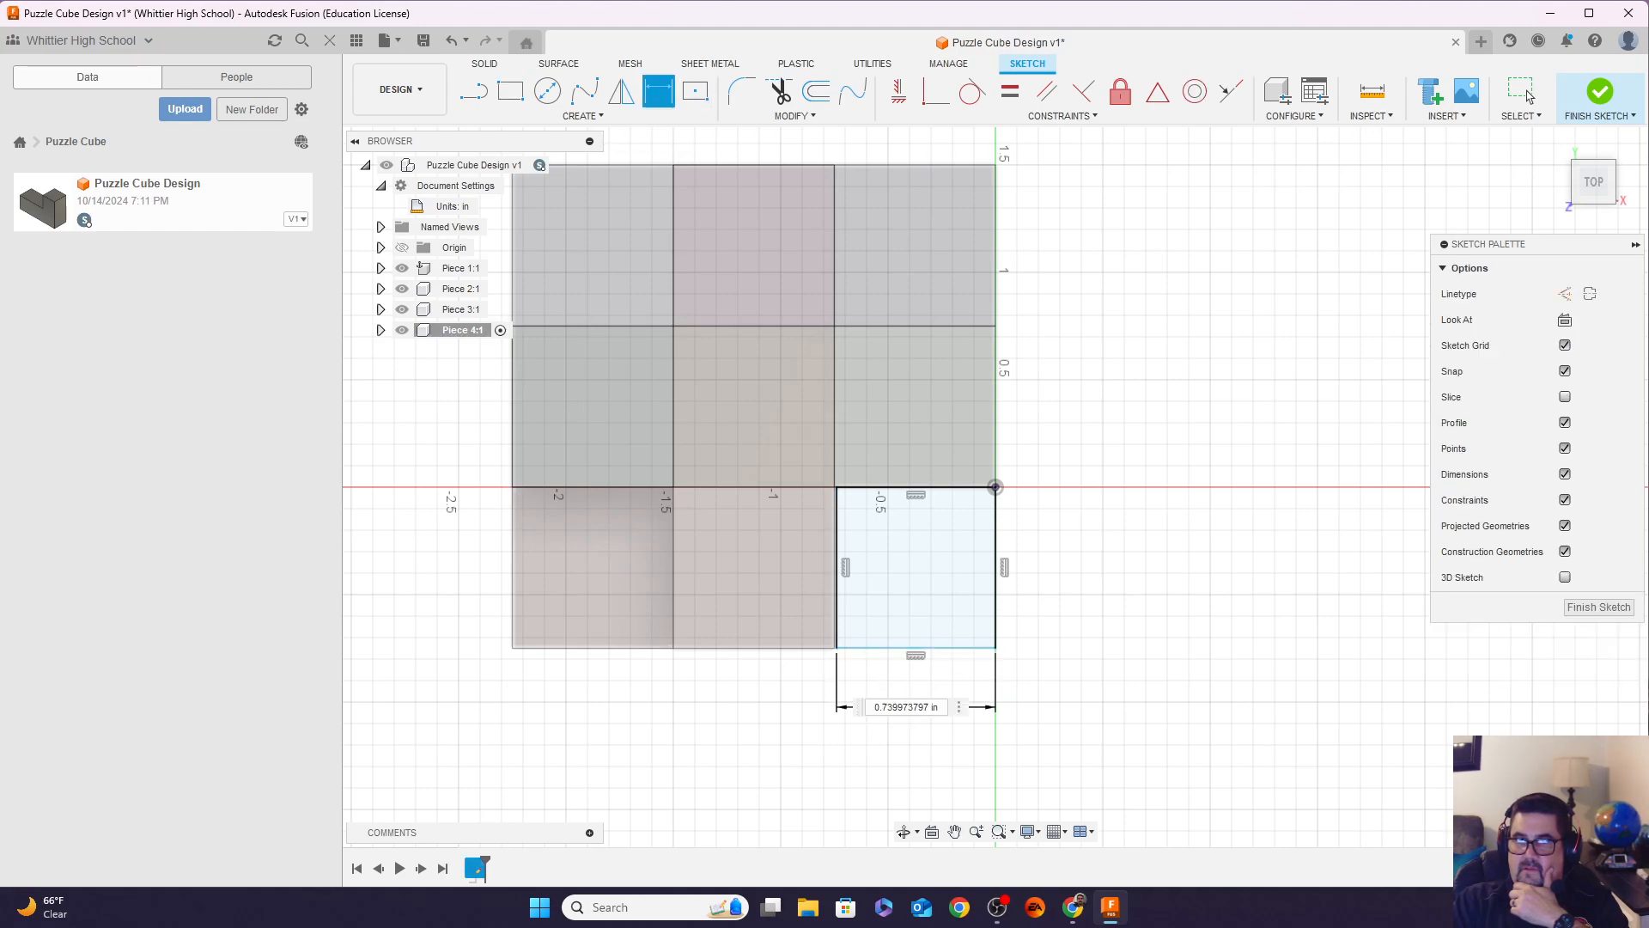
key(Return)
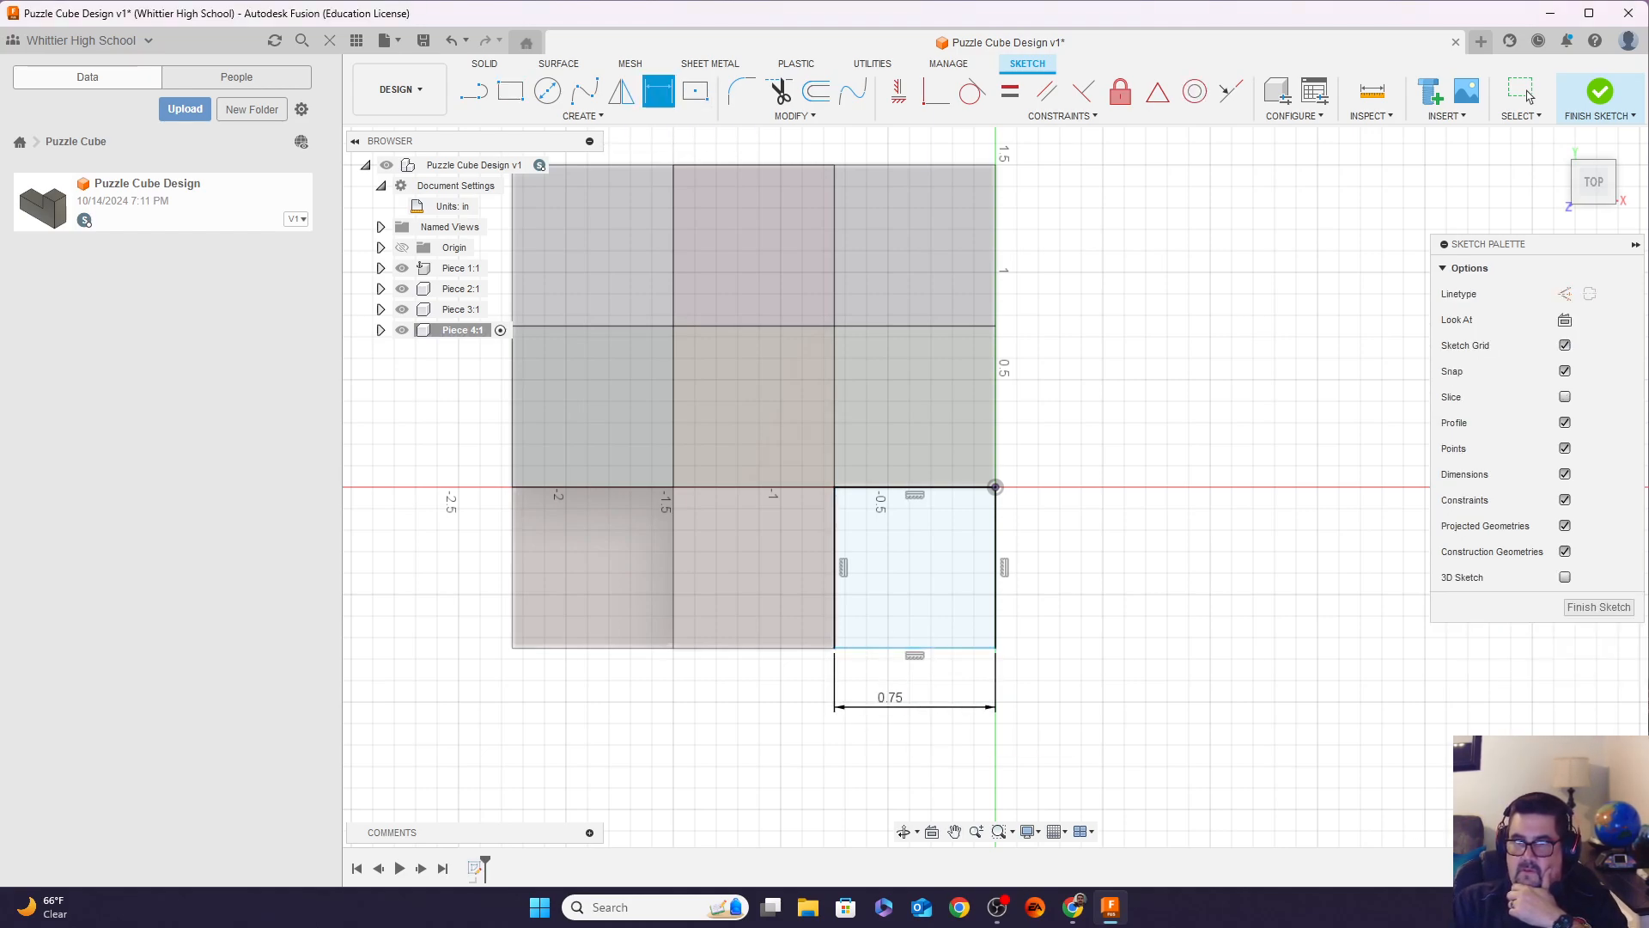
click(995, 556)
click(1032, 554)
text(0.)
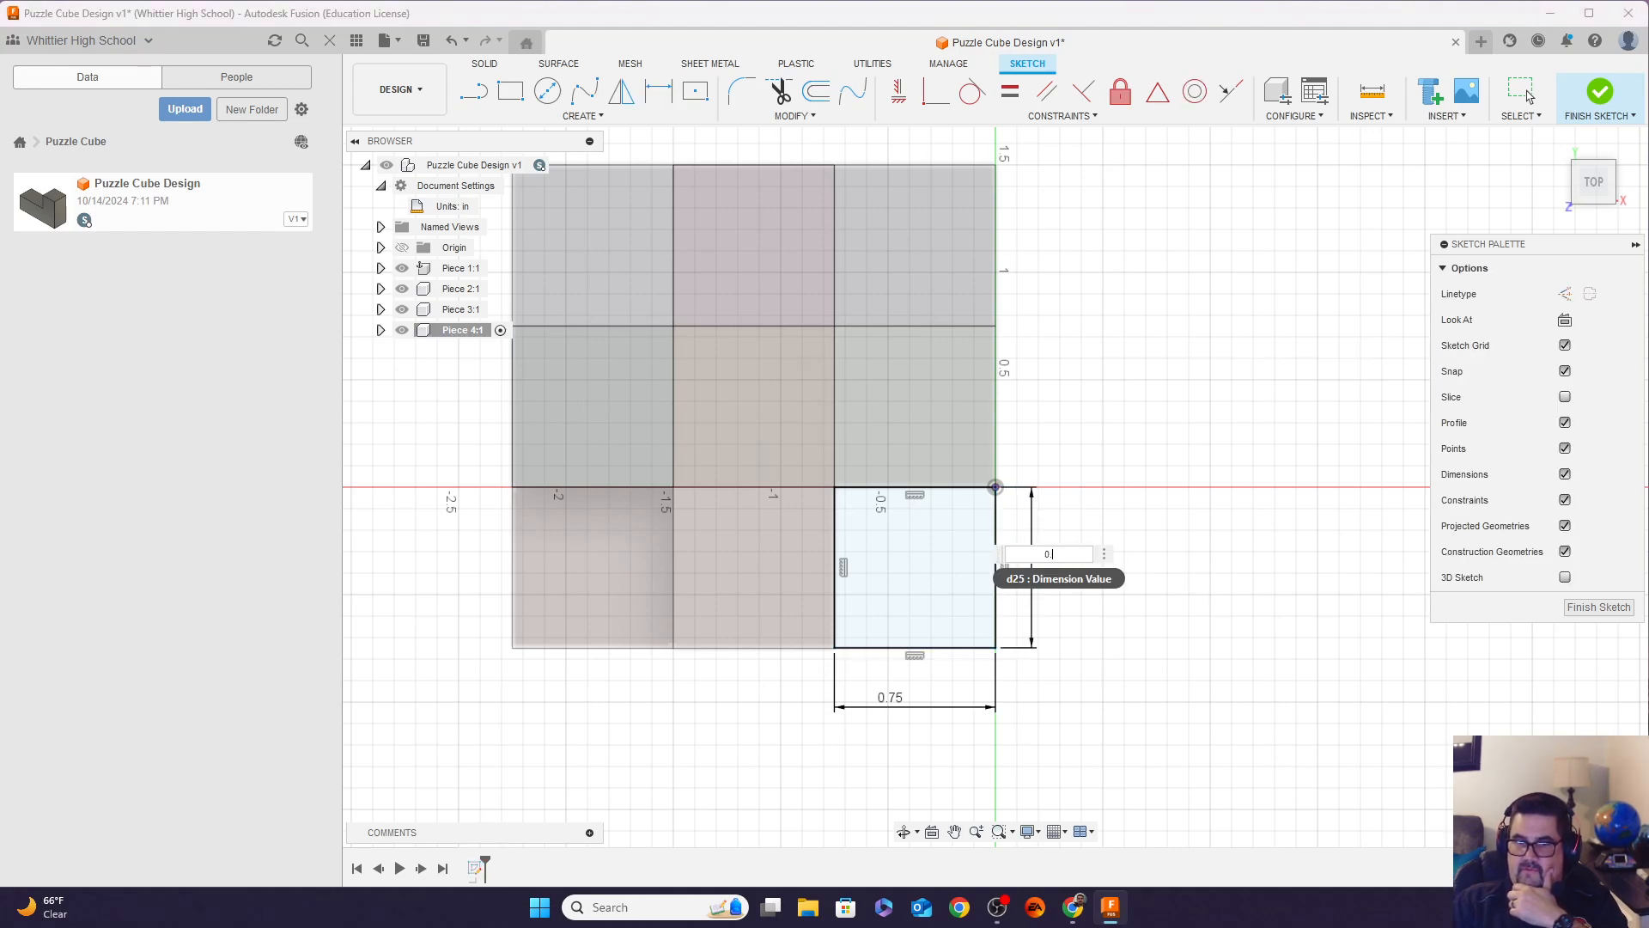
text(75)
key(Return)
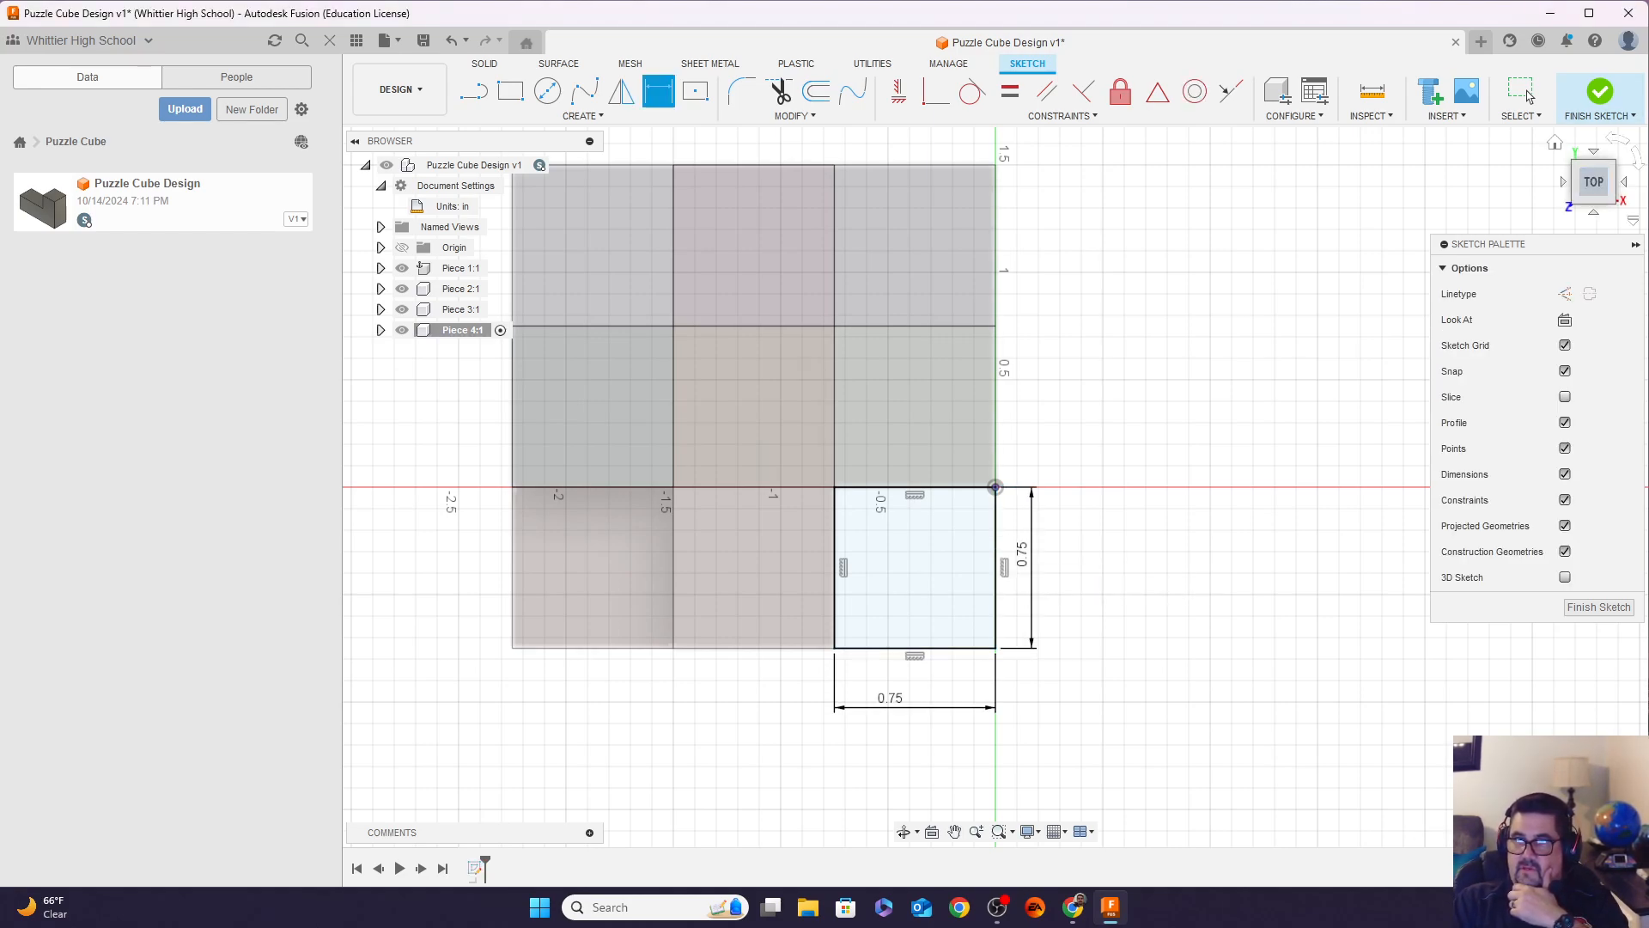
click(1600, 90)
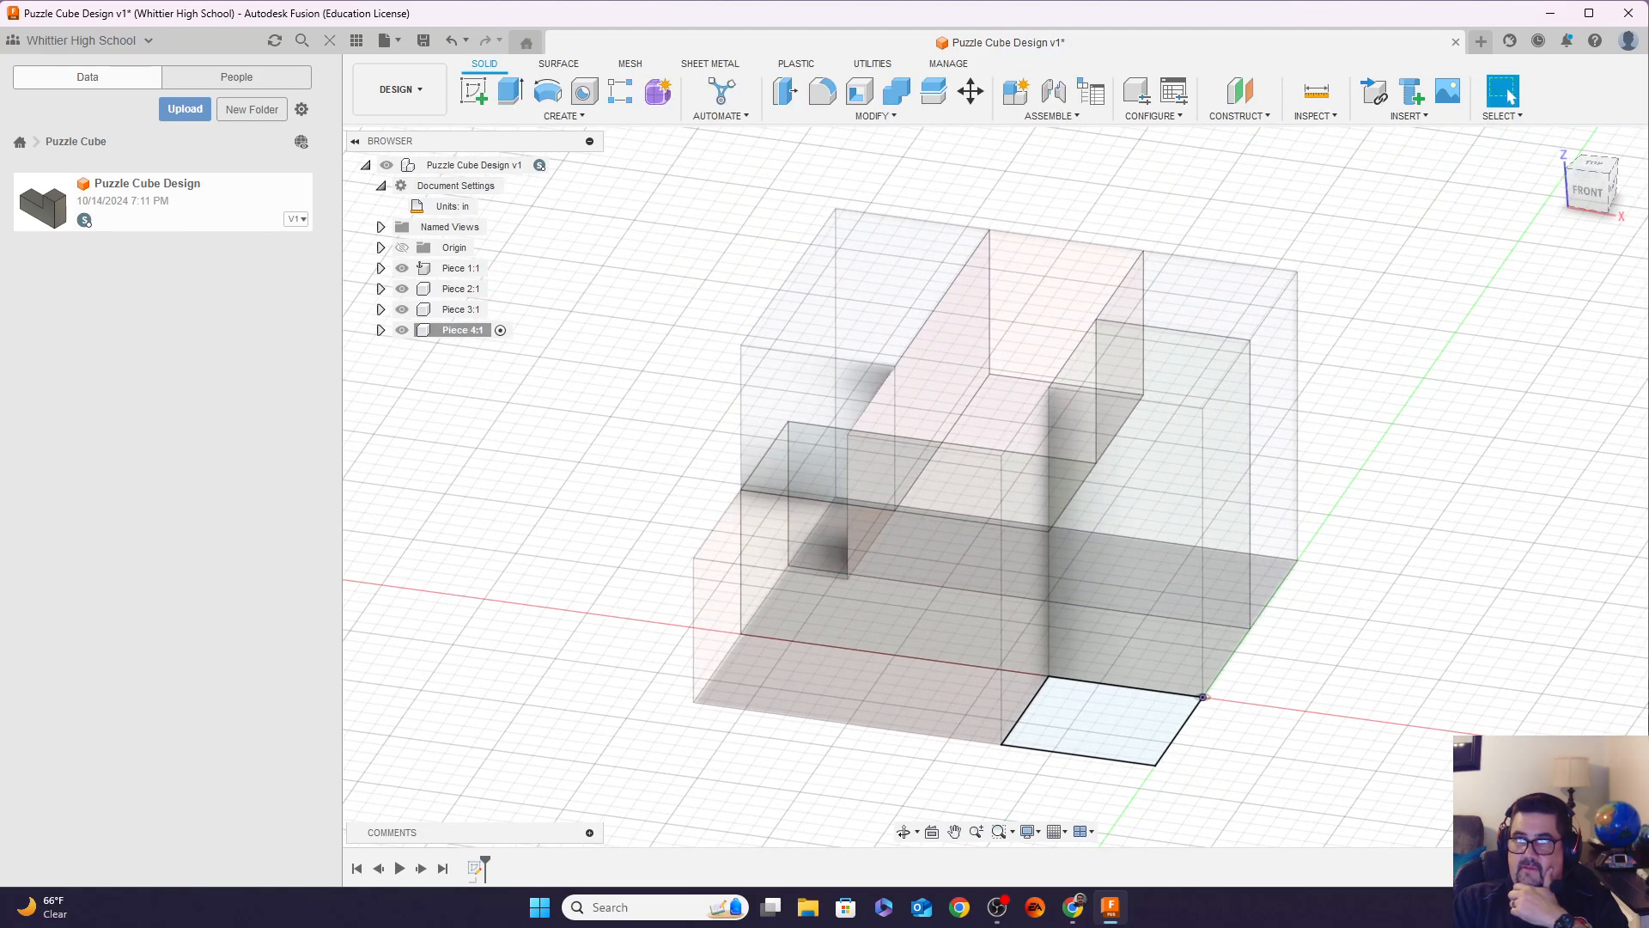
Extrude the corner square 2.25 in upward as a new body
key(e)
drag(1102, 610, 1101, 303)
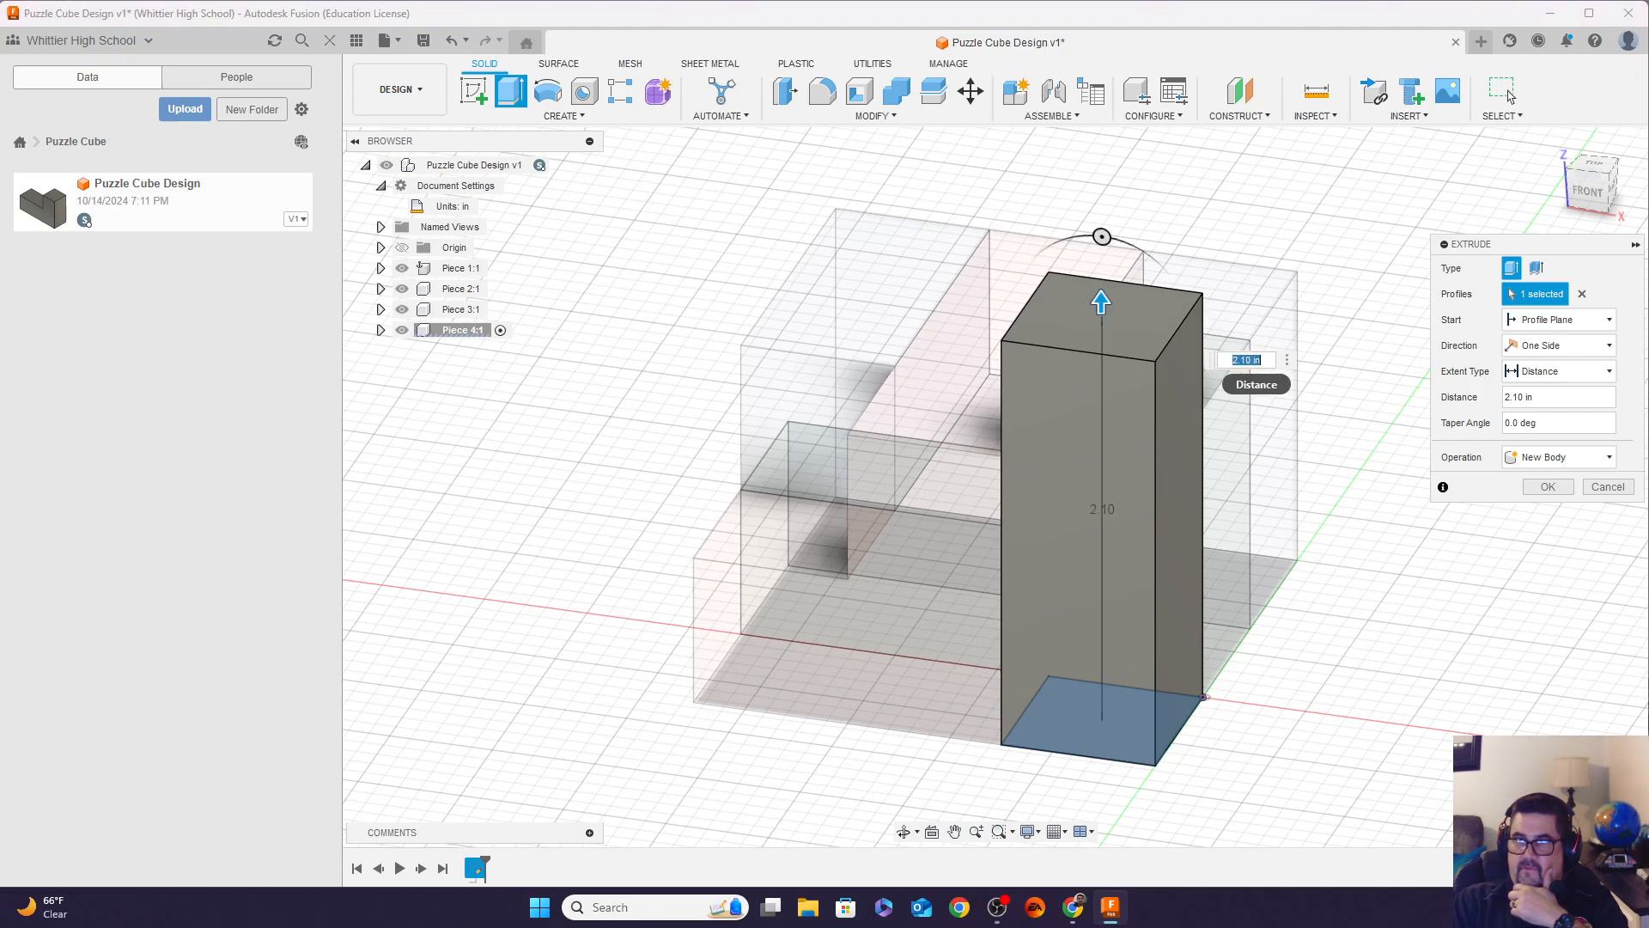
text(2.25)
key(Return)
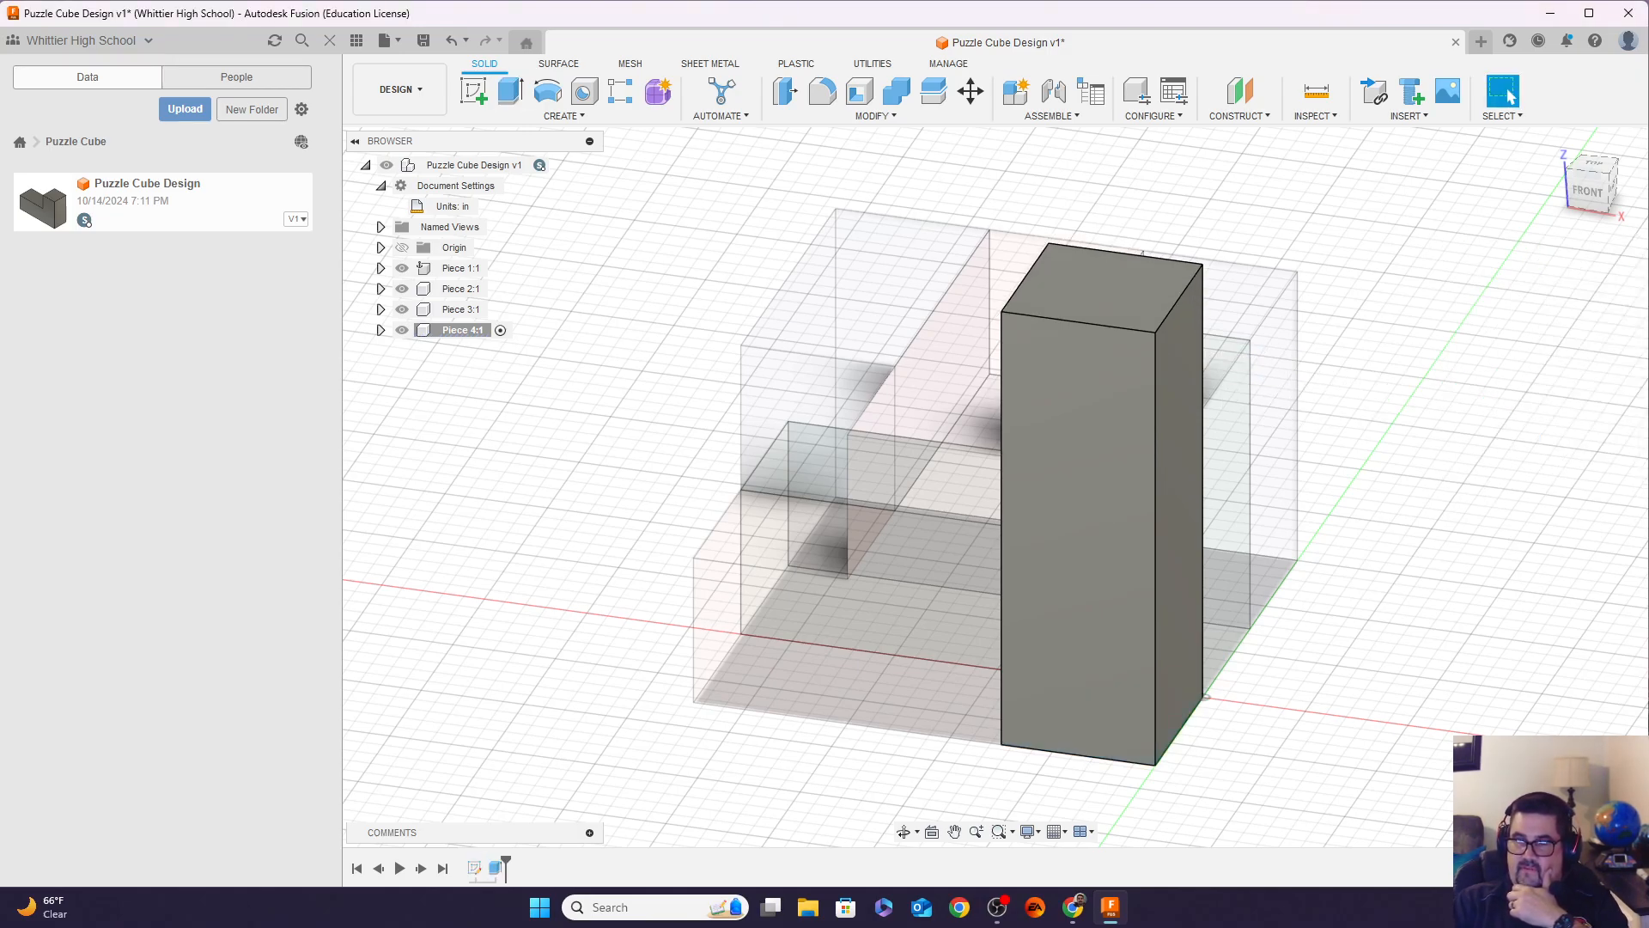
Sketch a rectangle on the vertical plane at the column's back face, covering the exposed square above Piece 2
drag(1594, 164, 1443, 153)
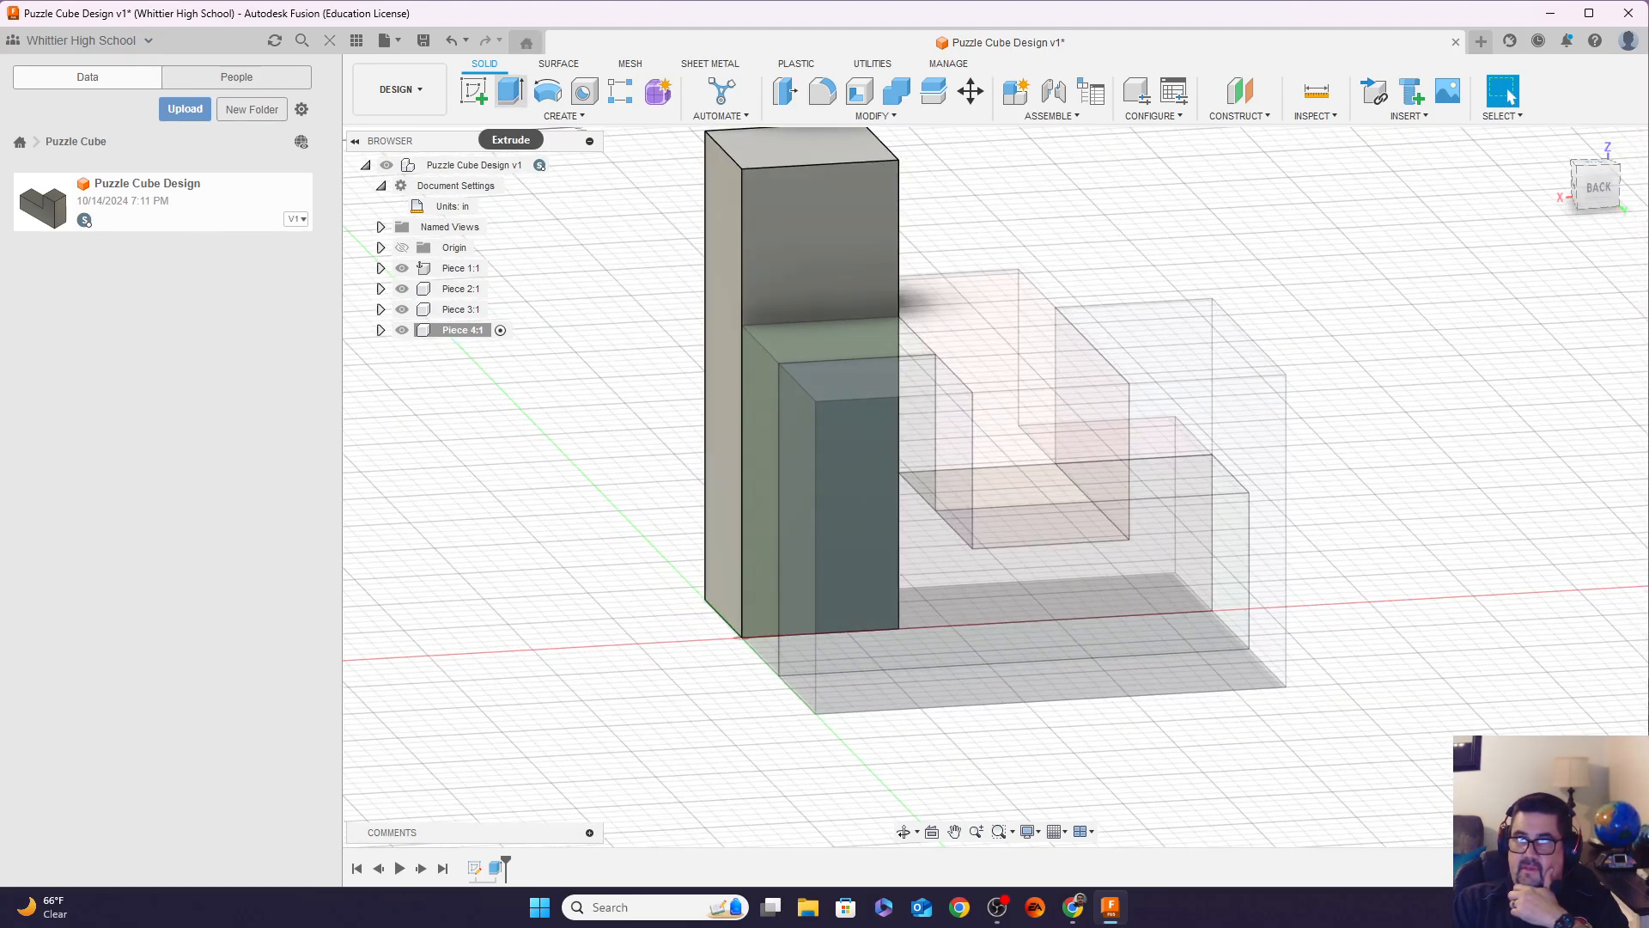
click(474, 89)
click(691, 602)
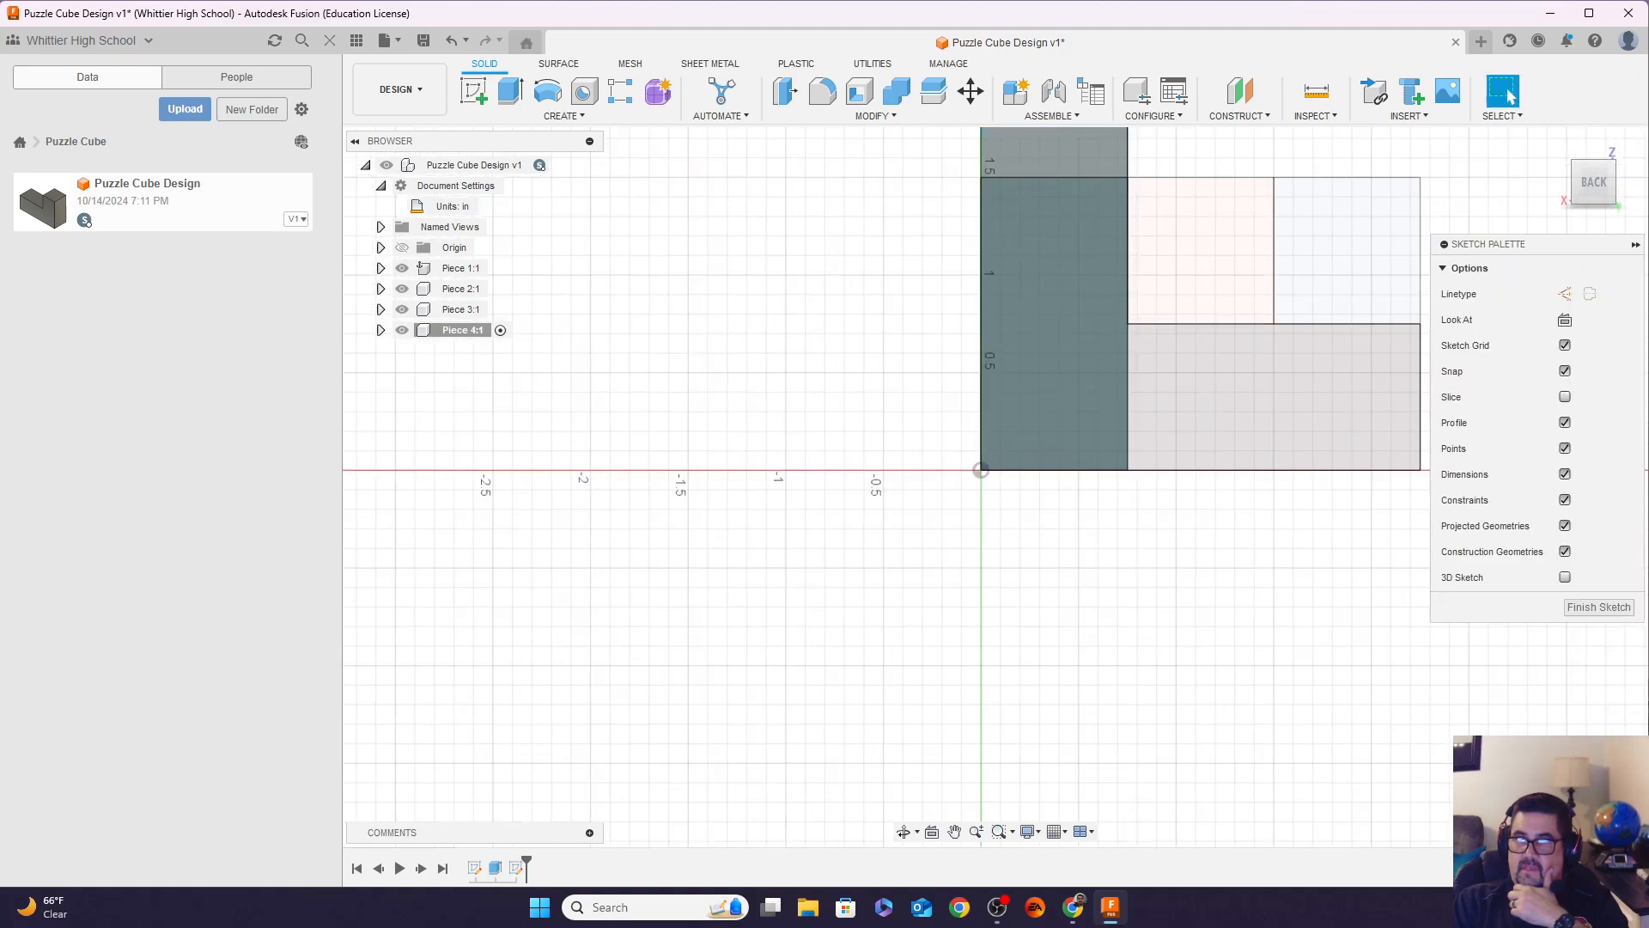
click(510, 89)
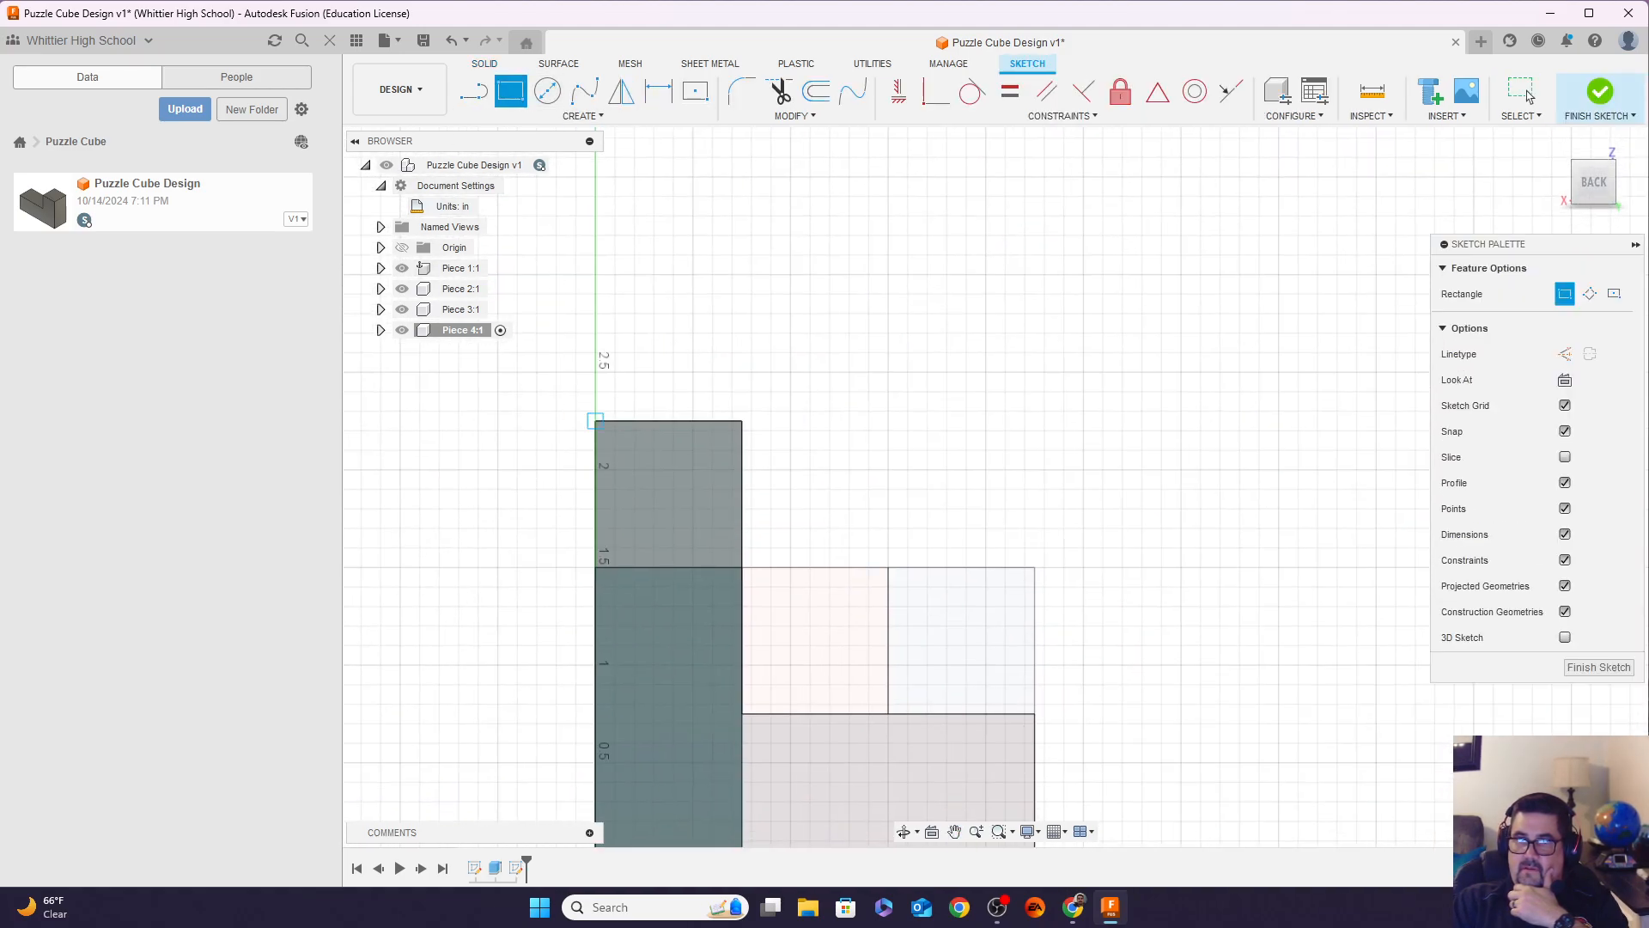
click(596, 421)
click(742, 567)
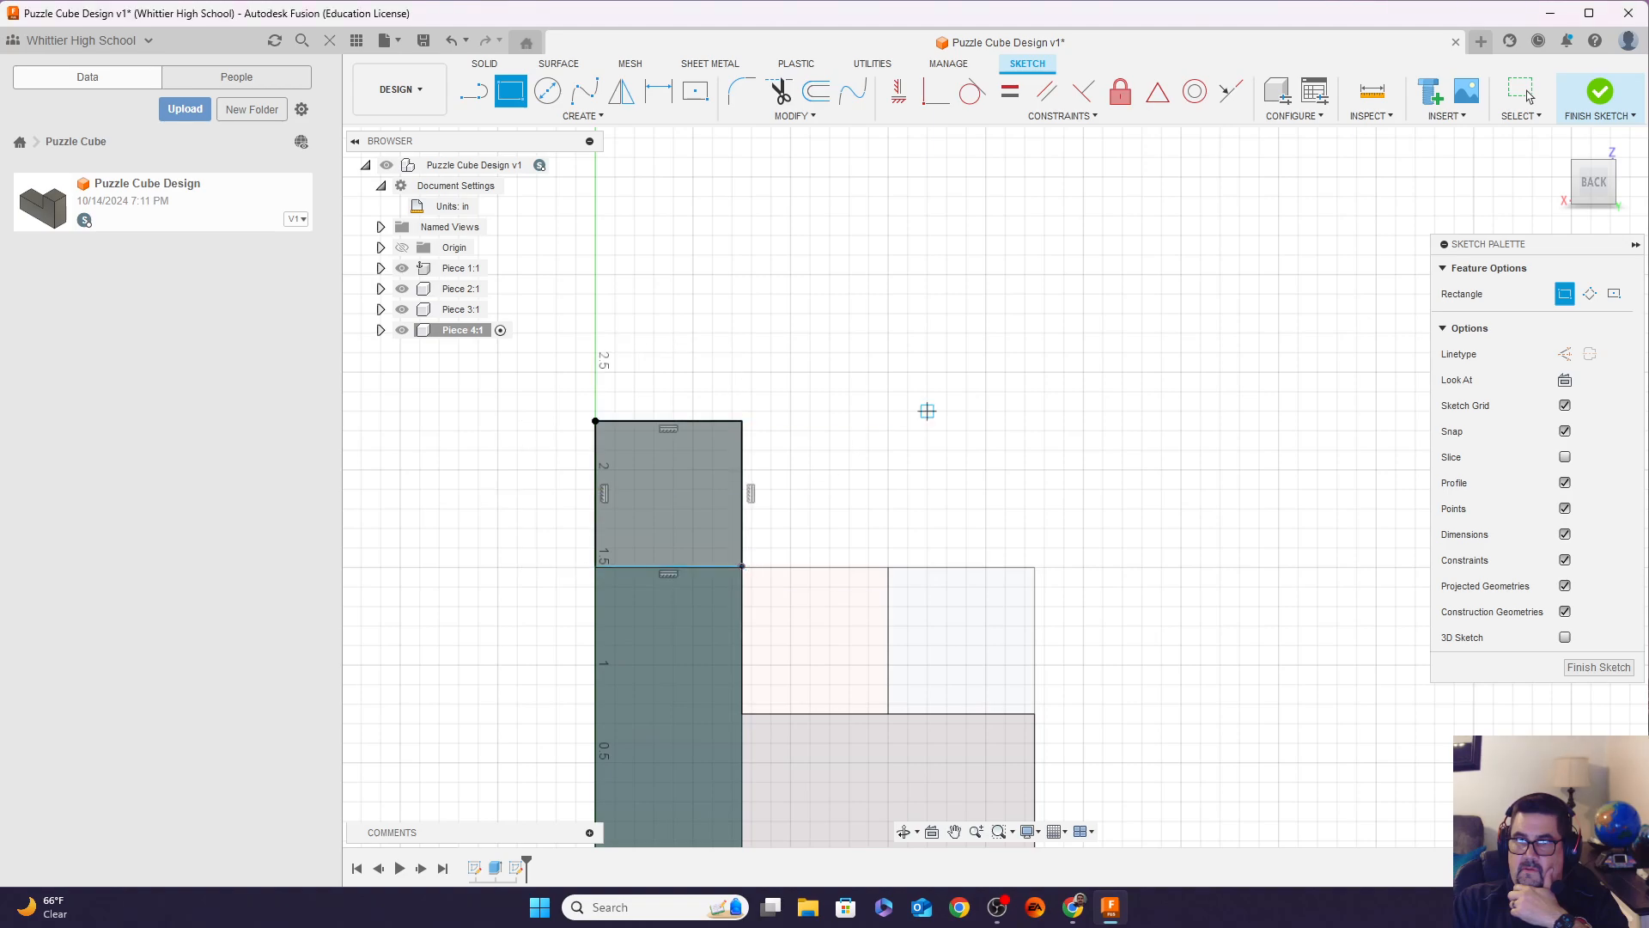
Dimension the upper rectangle's height to 0.75 in and finish the sketch
key(d)
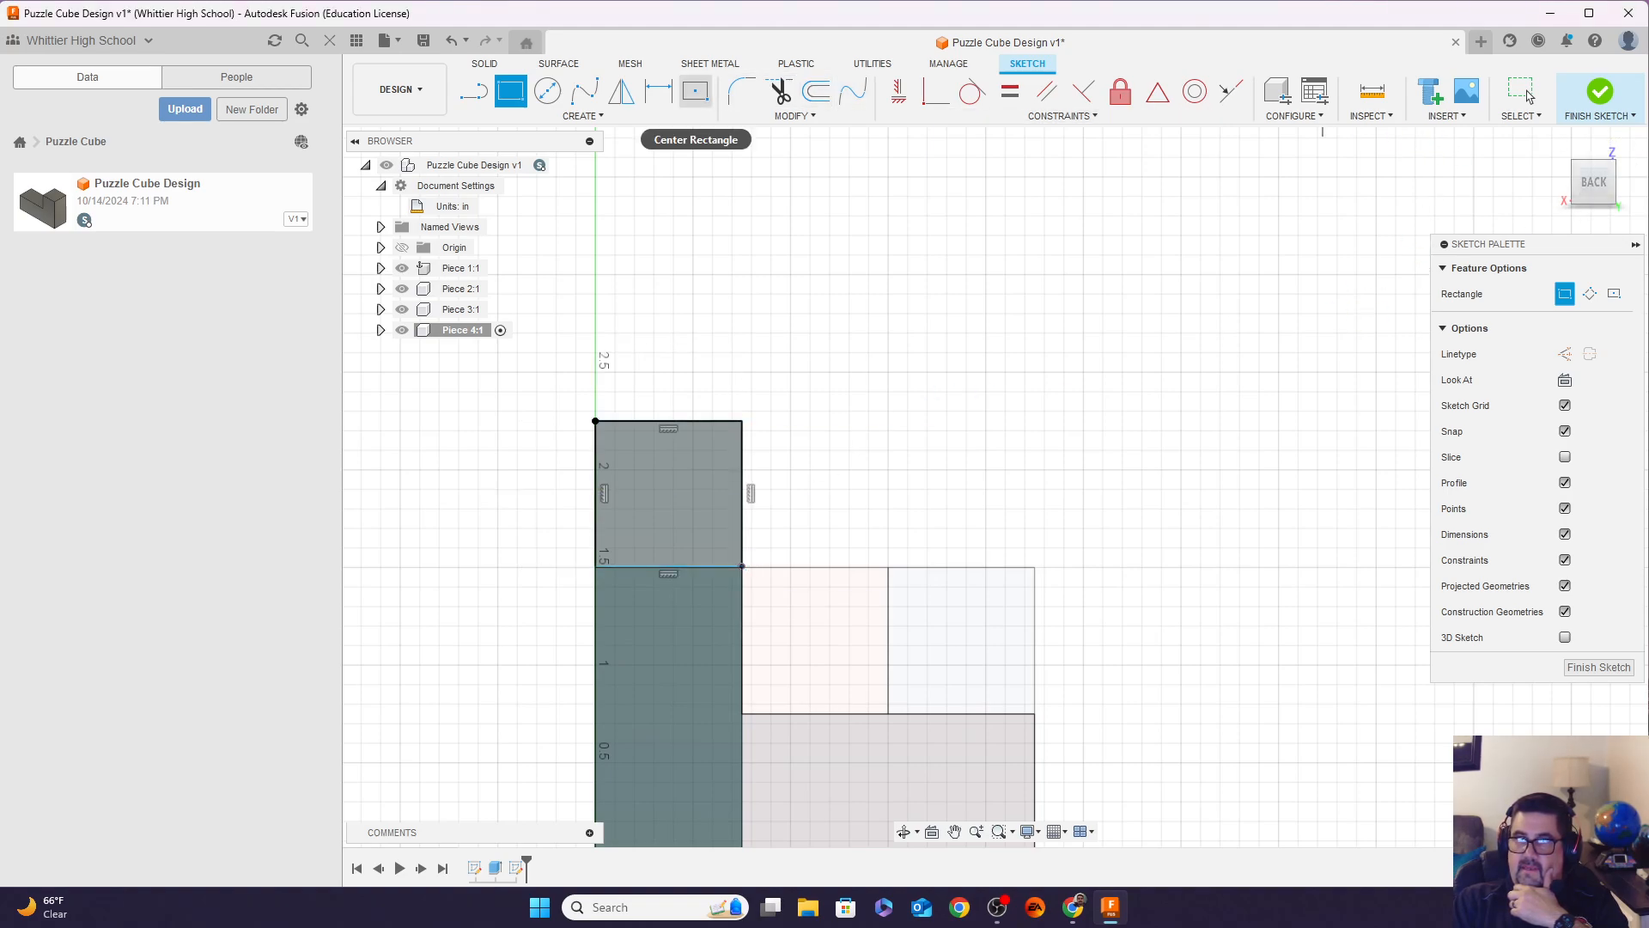
click(595, 494)
click(520, 494)
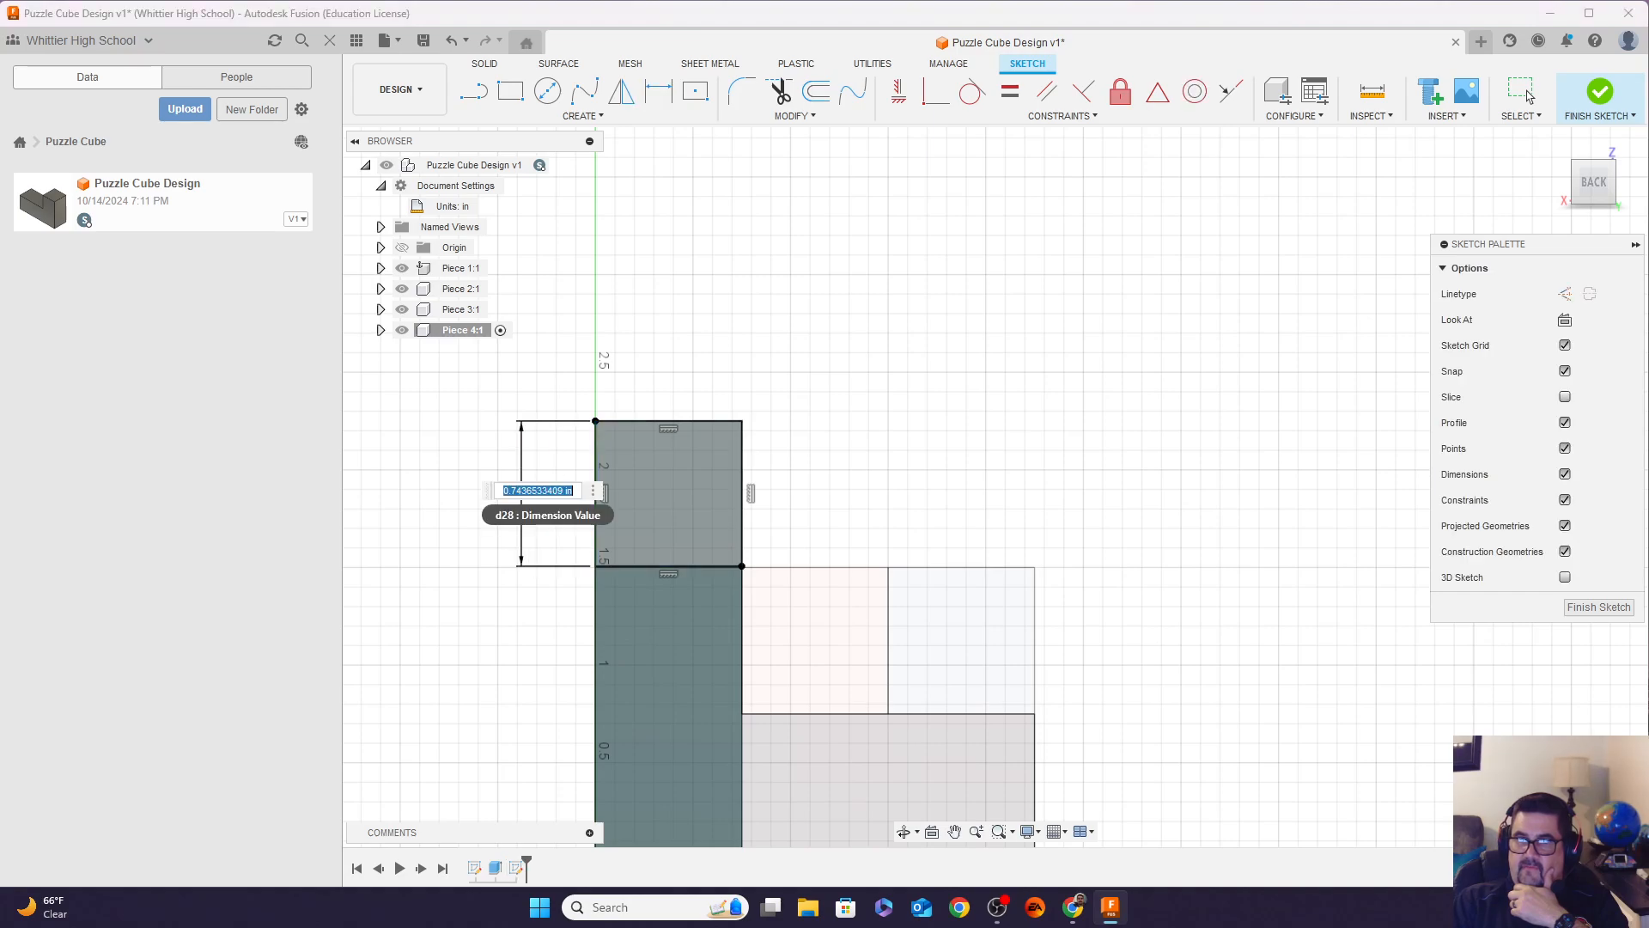
text(0.75)
key(Return)
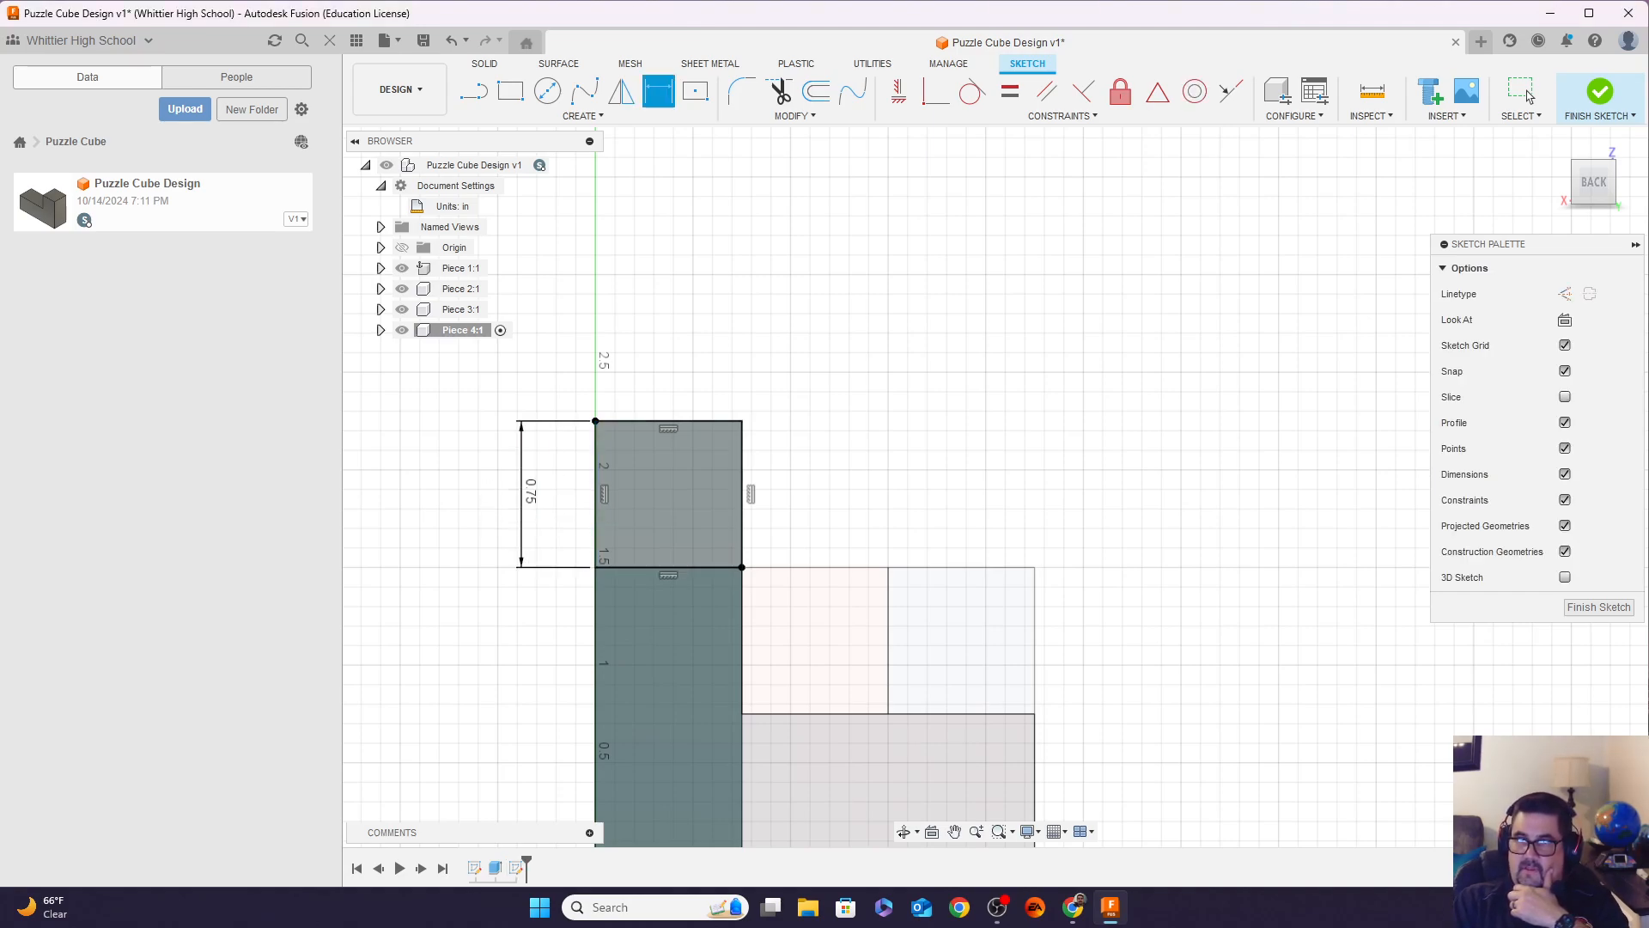
click(1599, 91)
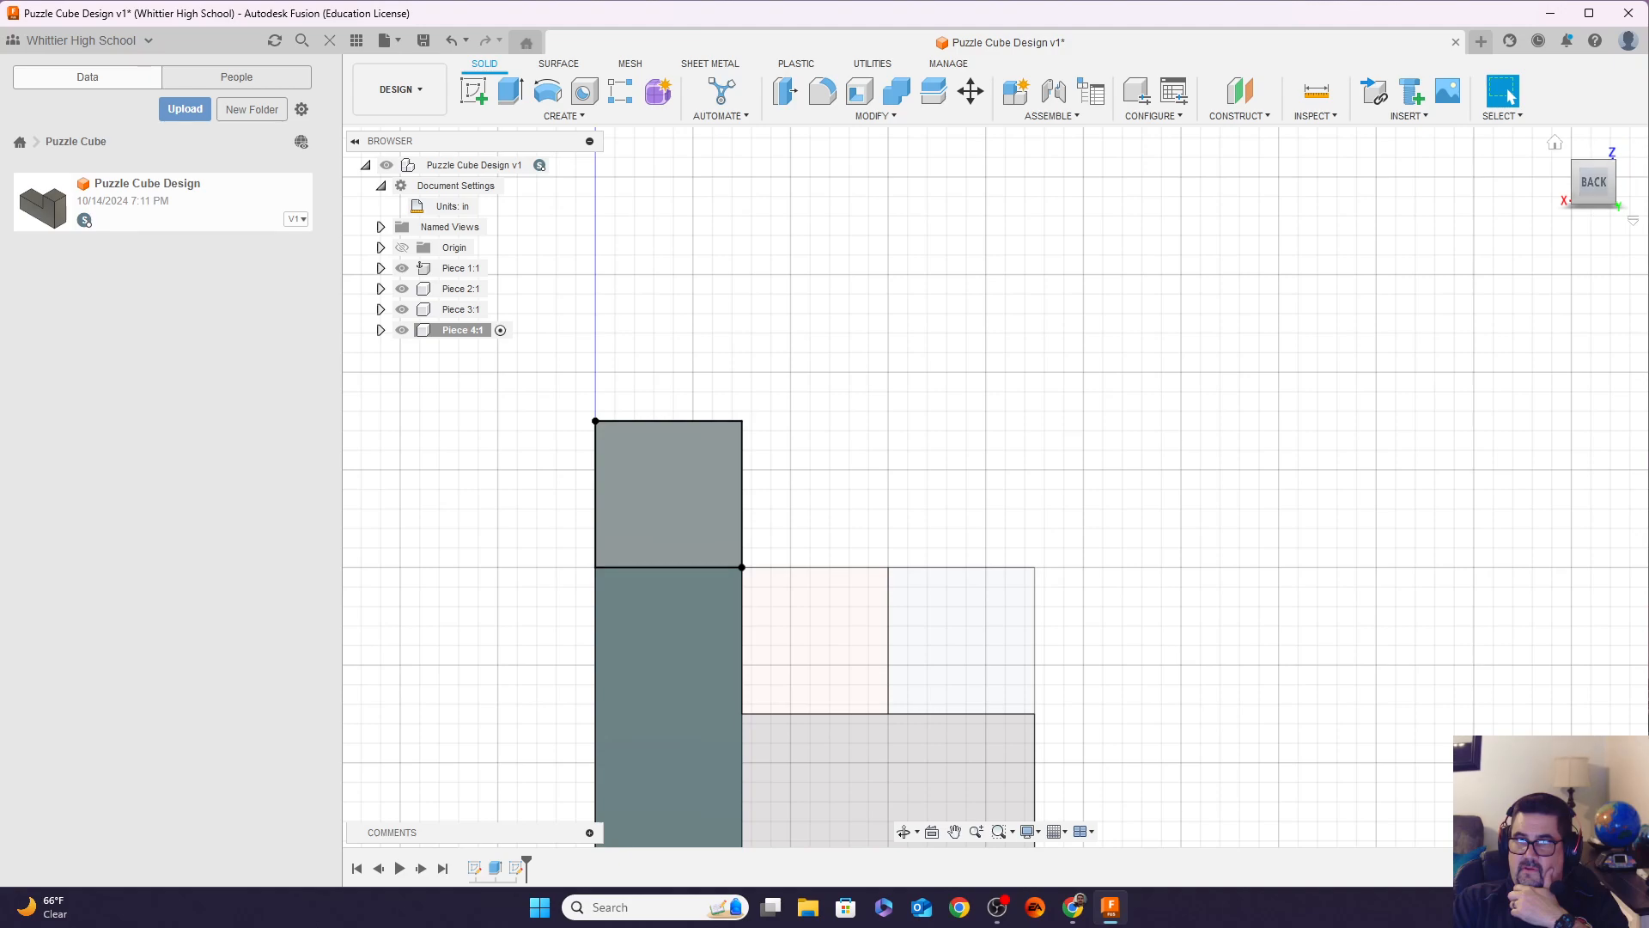
Extrude the upper square profile over the tops of Pieces 2 and 3, flush with Piece 3's outer back face
click(1575, 164)
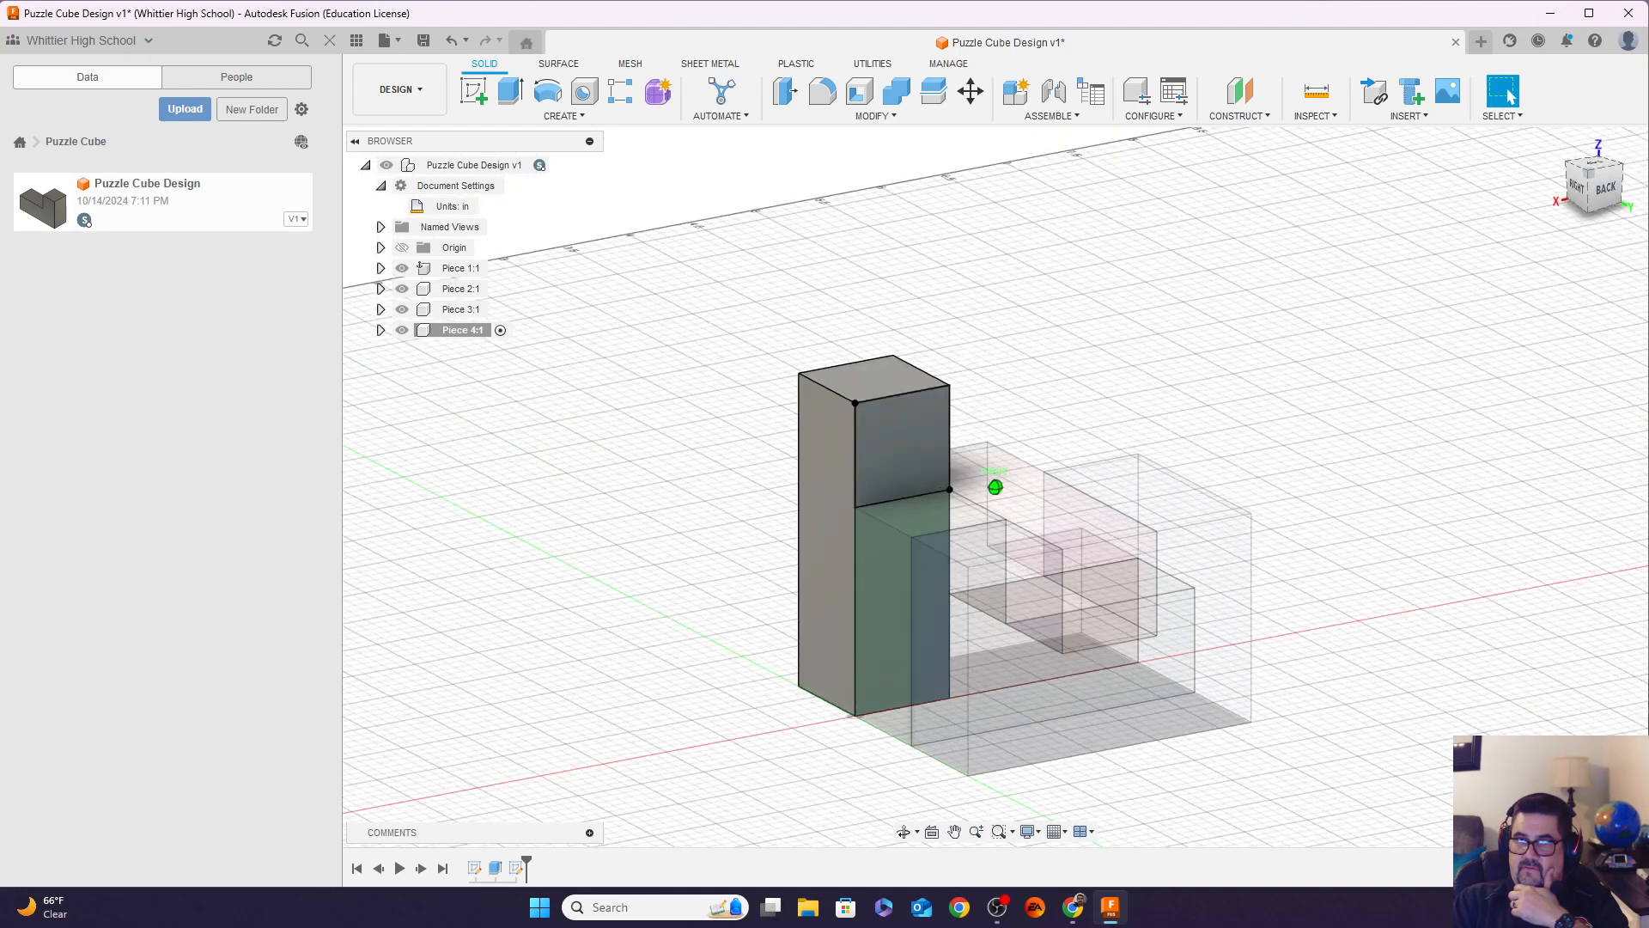
click(511, 91)
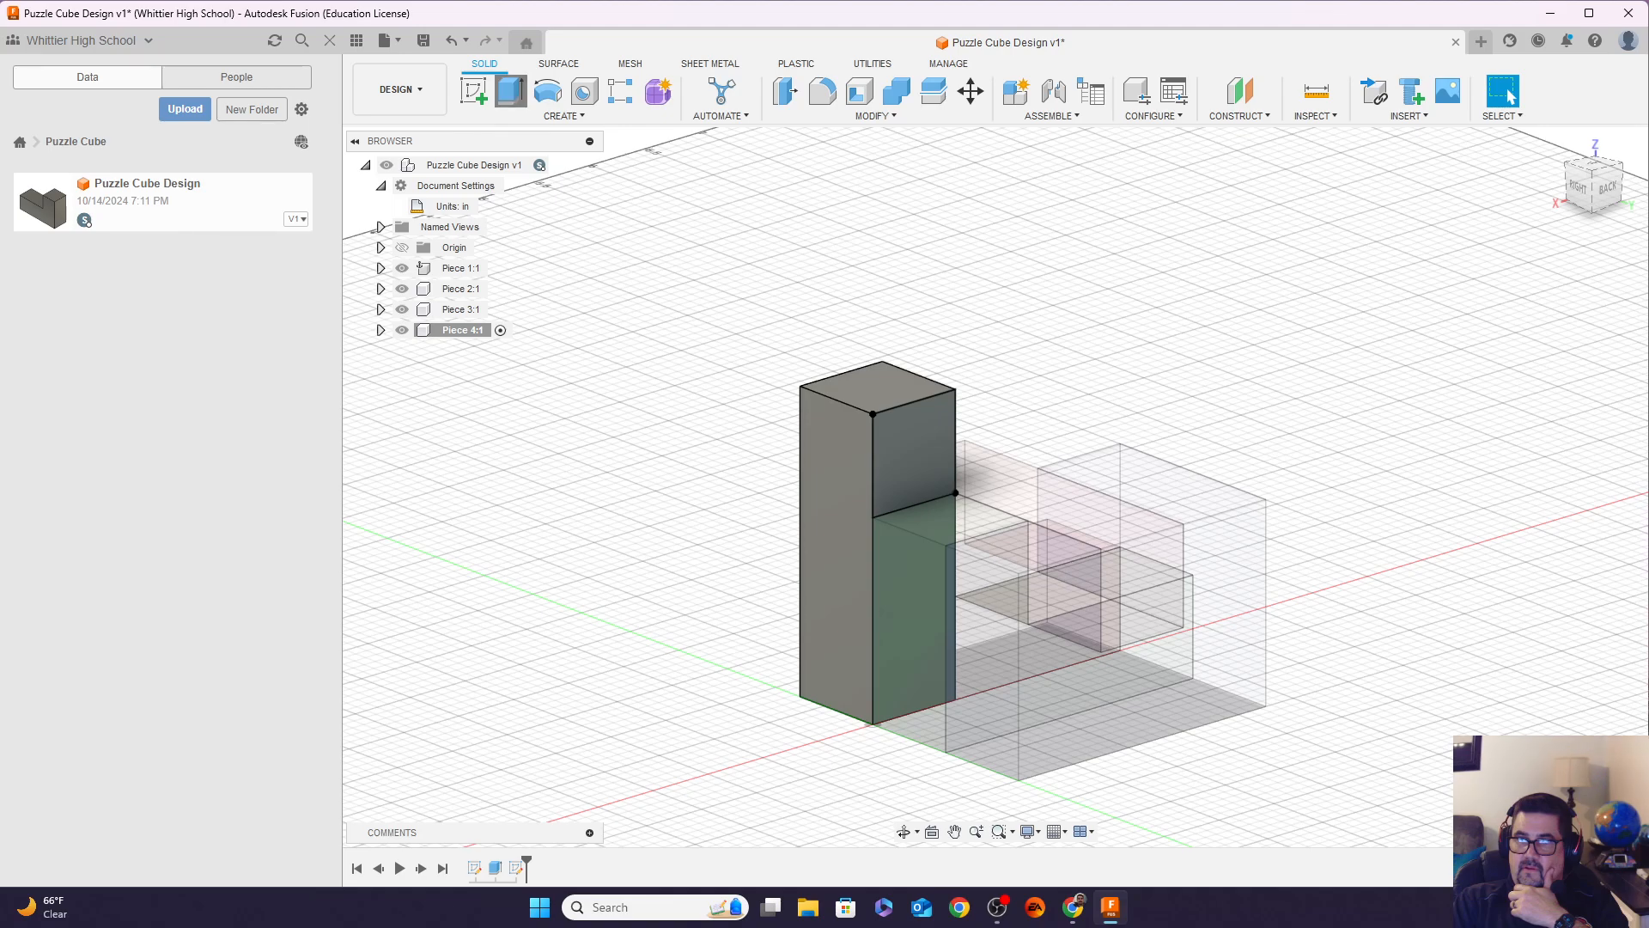
click(915, 456)
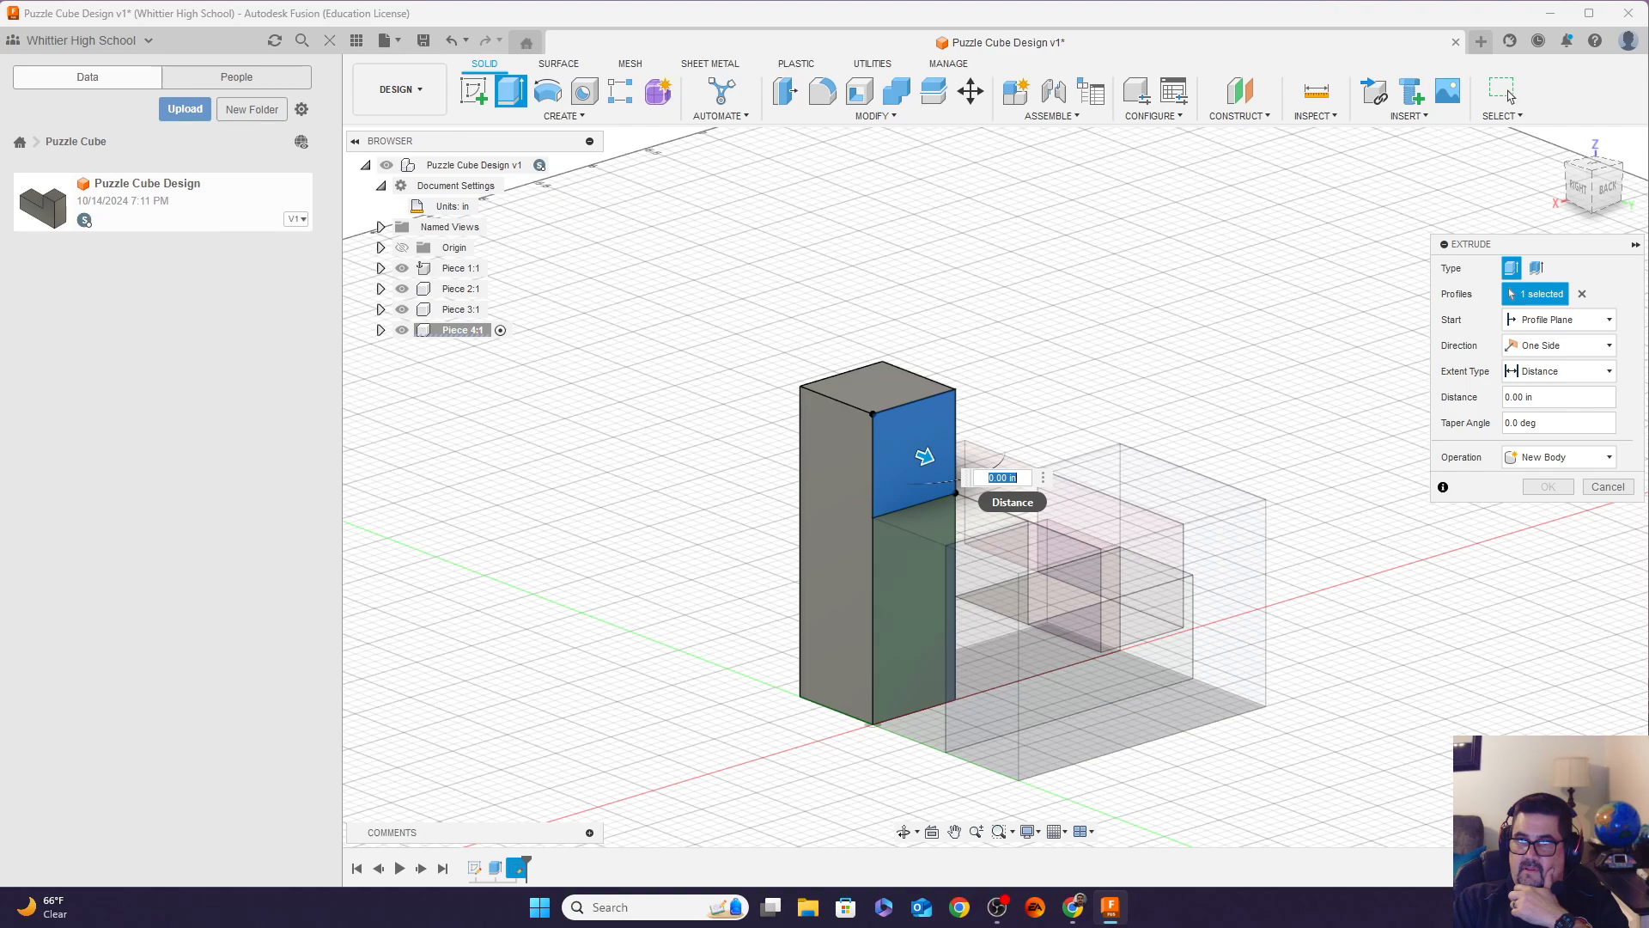
key(Return)
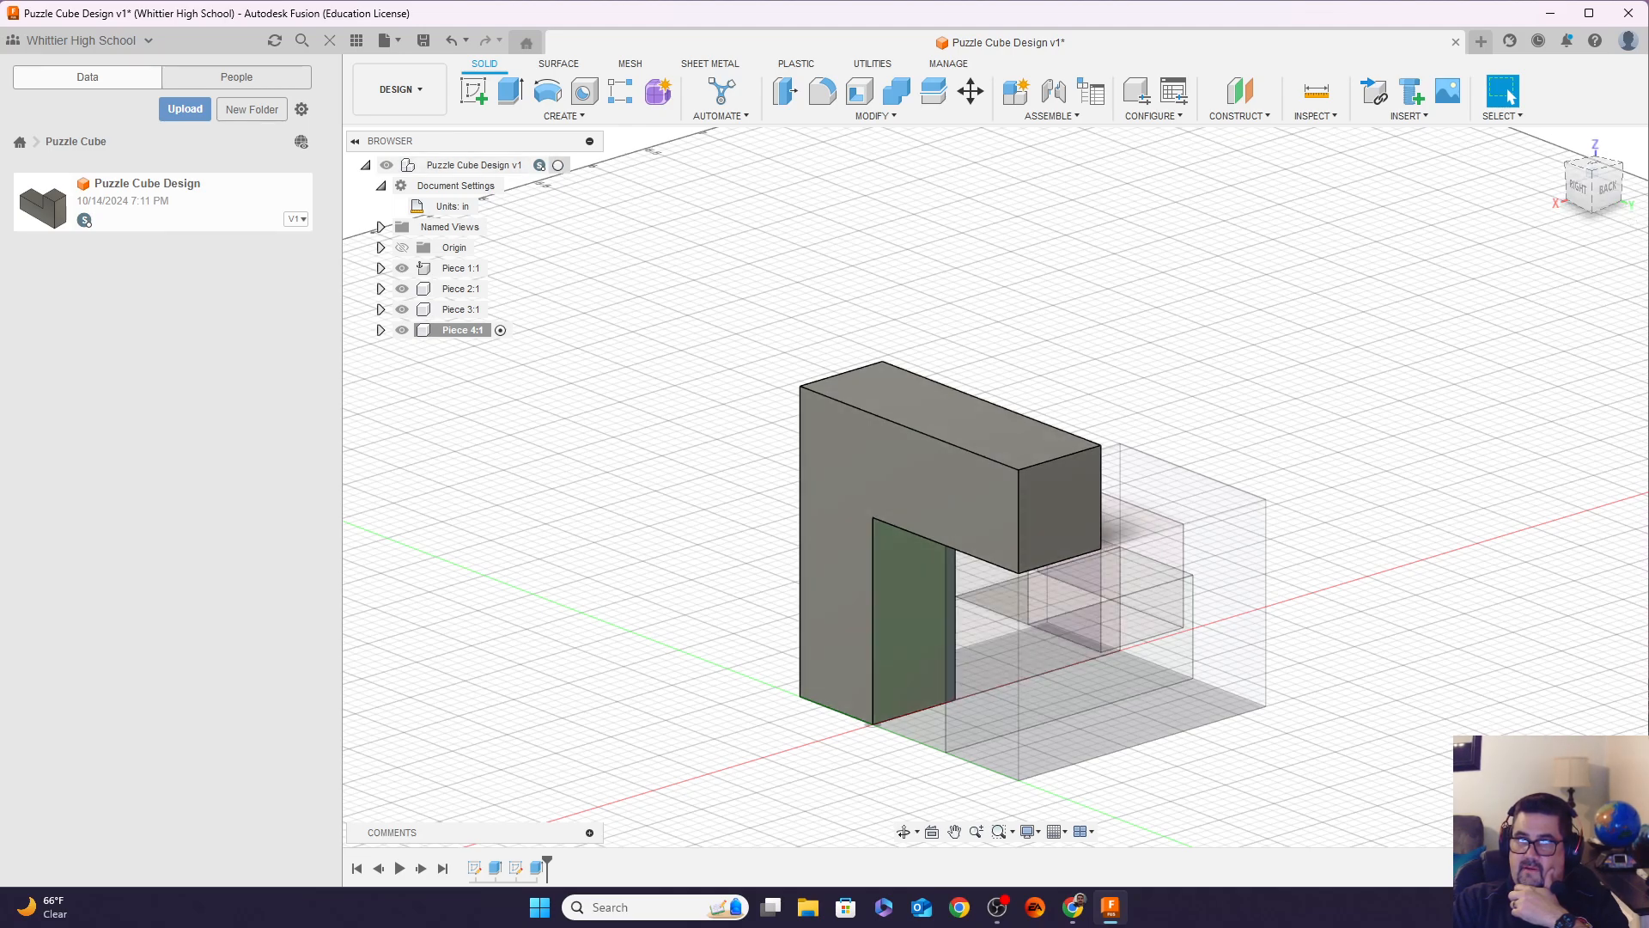
Activate the top-level design and create an active internal component named Piece 5
click(567, 165)
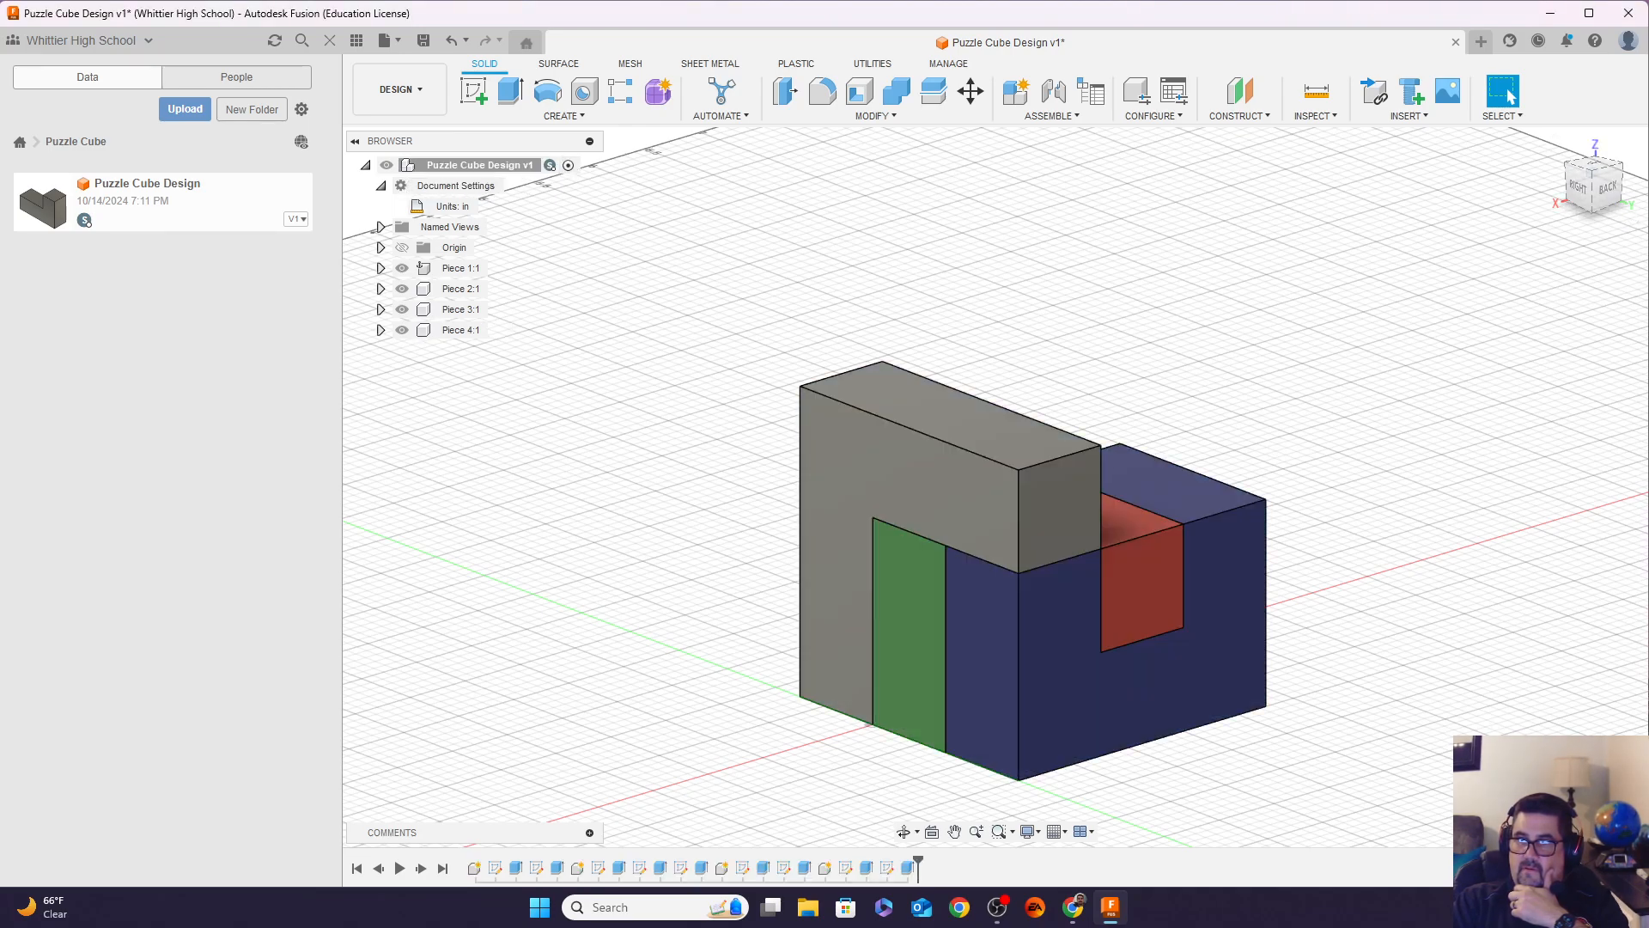
mouse_move(1608, 187)
mouse_down()
mouse_move(1635, 205)
mouse_move(1643, 178)
mouse_move(1625, 210)
mouse_up()
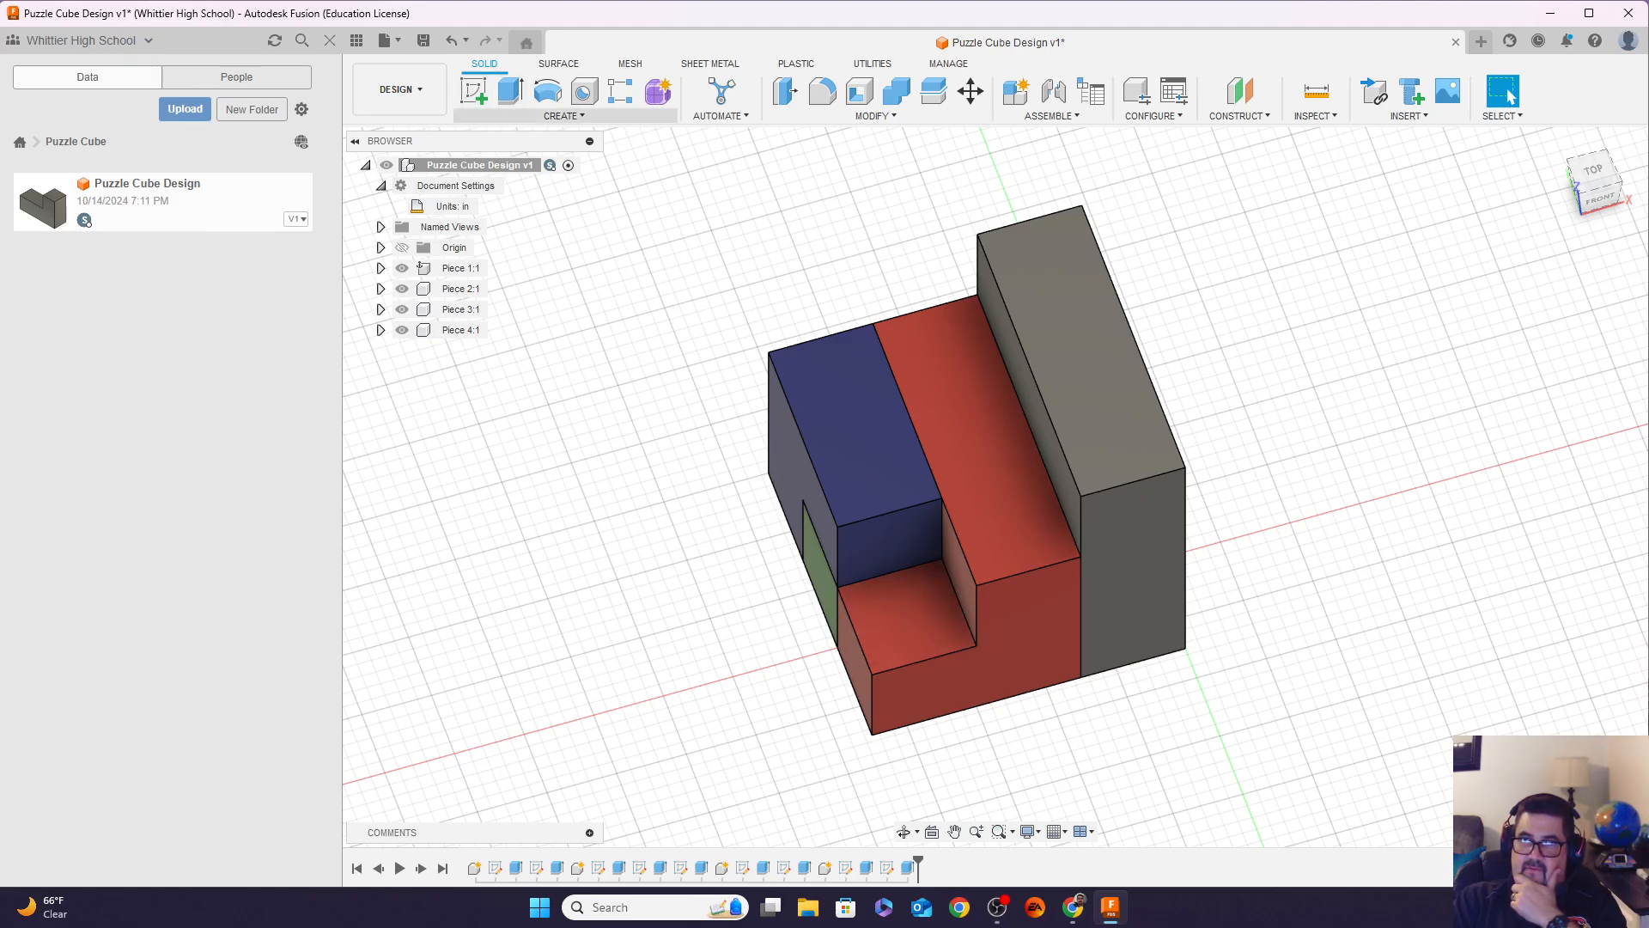
click(1052, 116)
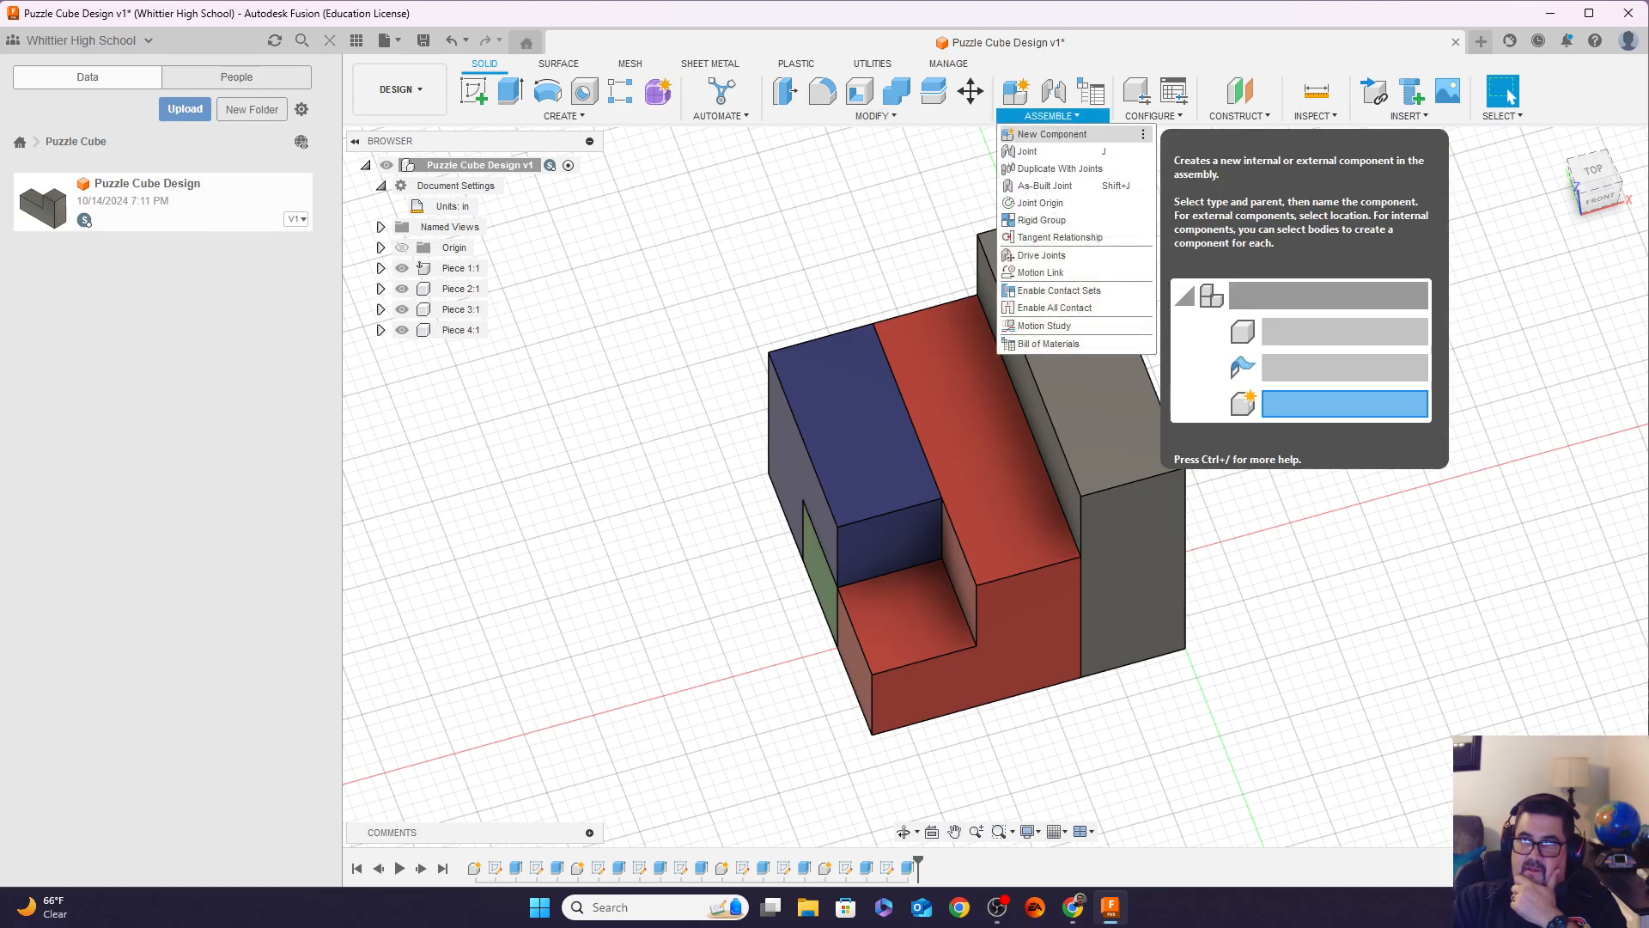
click(1056, 136)
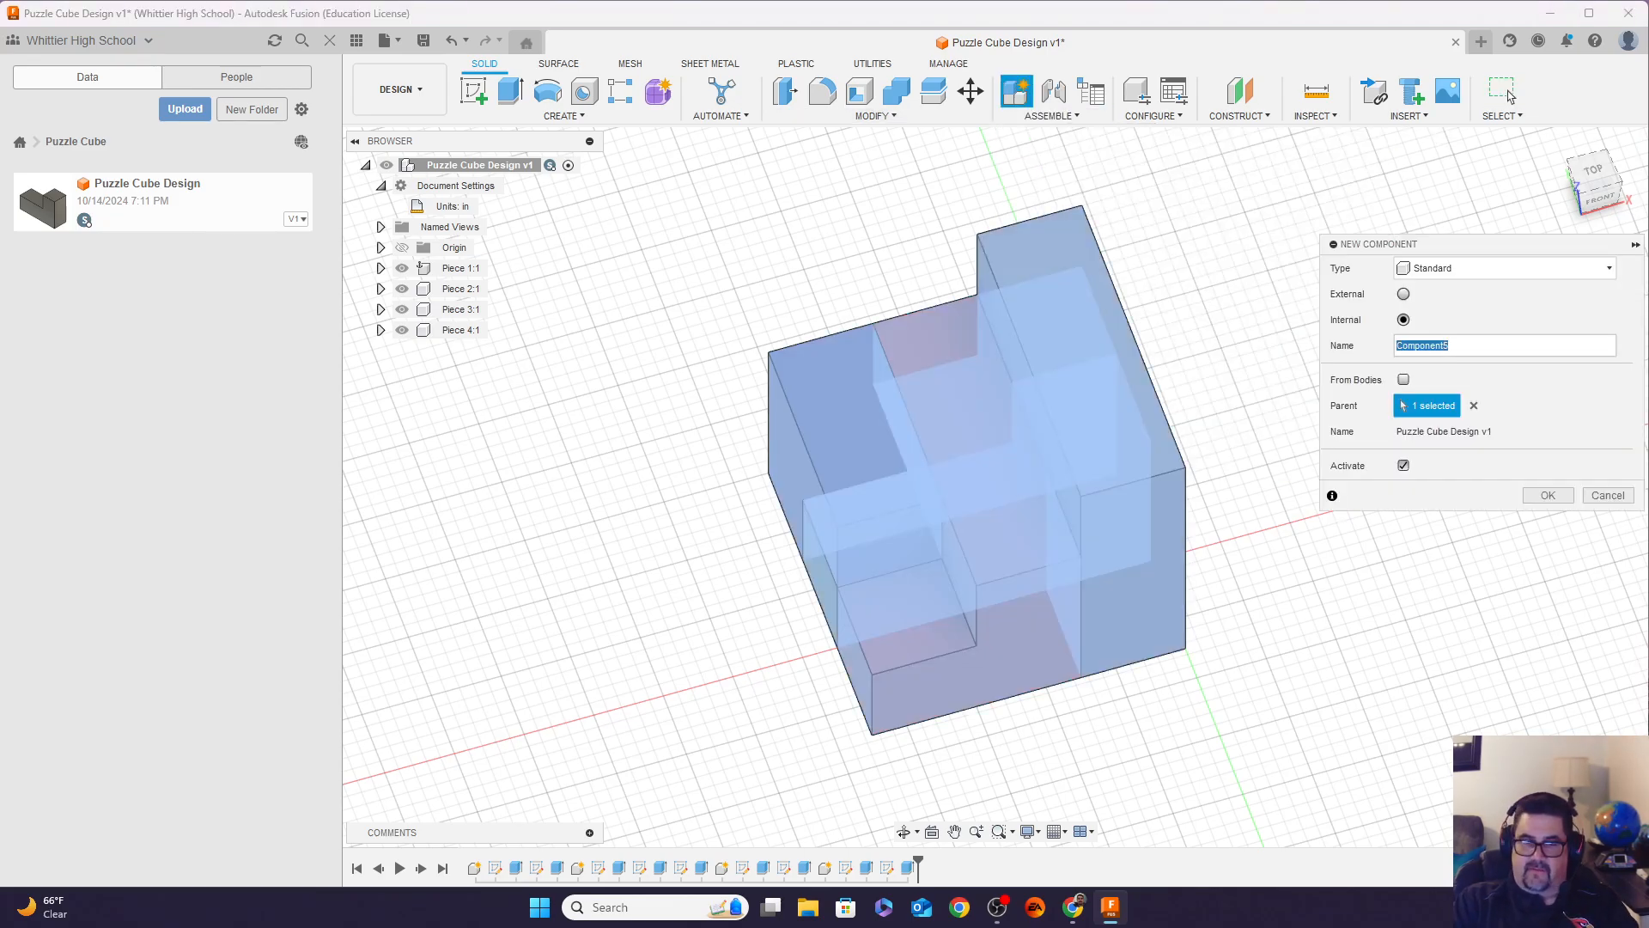
key(BackSpace)
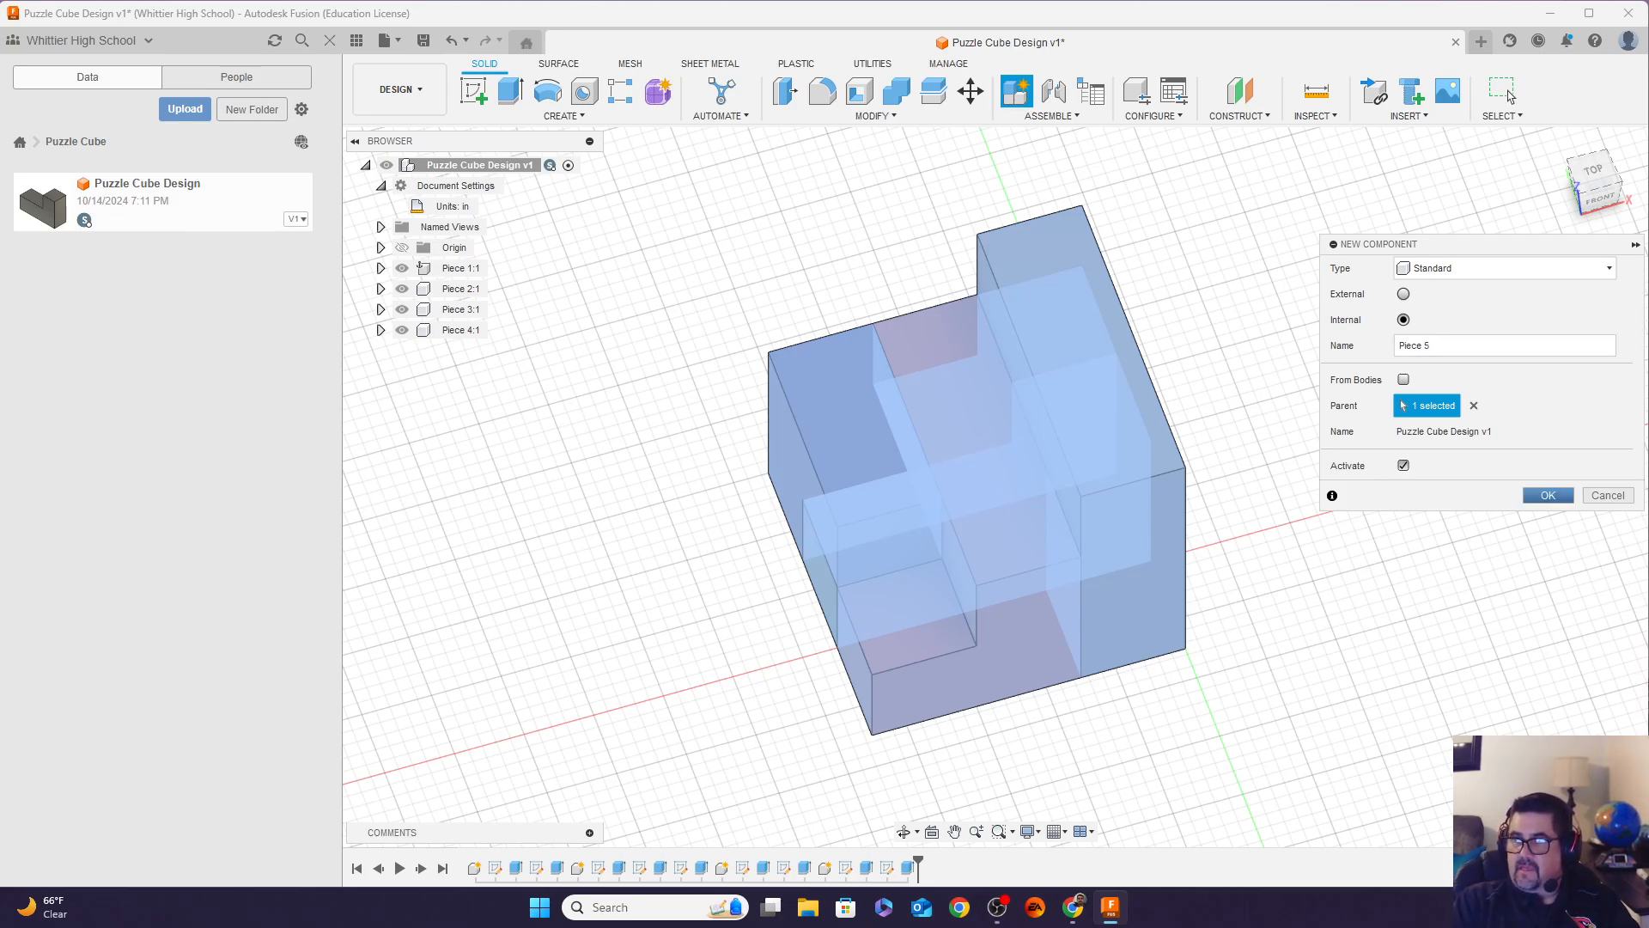
key(Return)
Sketch a two-point rectangle over the exposed square at the floor of the corner recess and finish the sketch
click(474, 91)
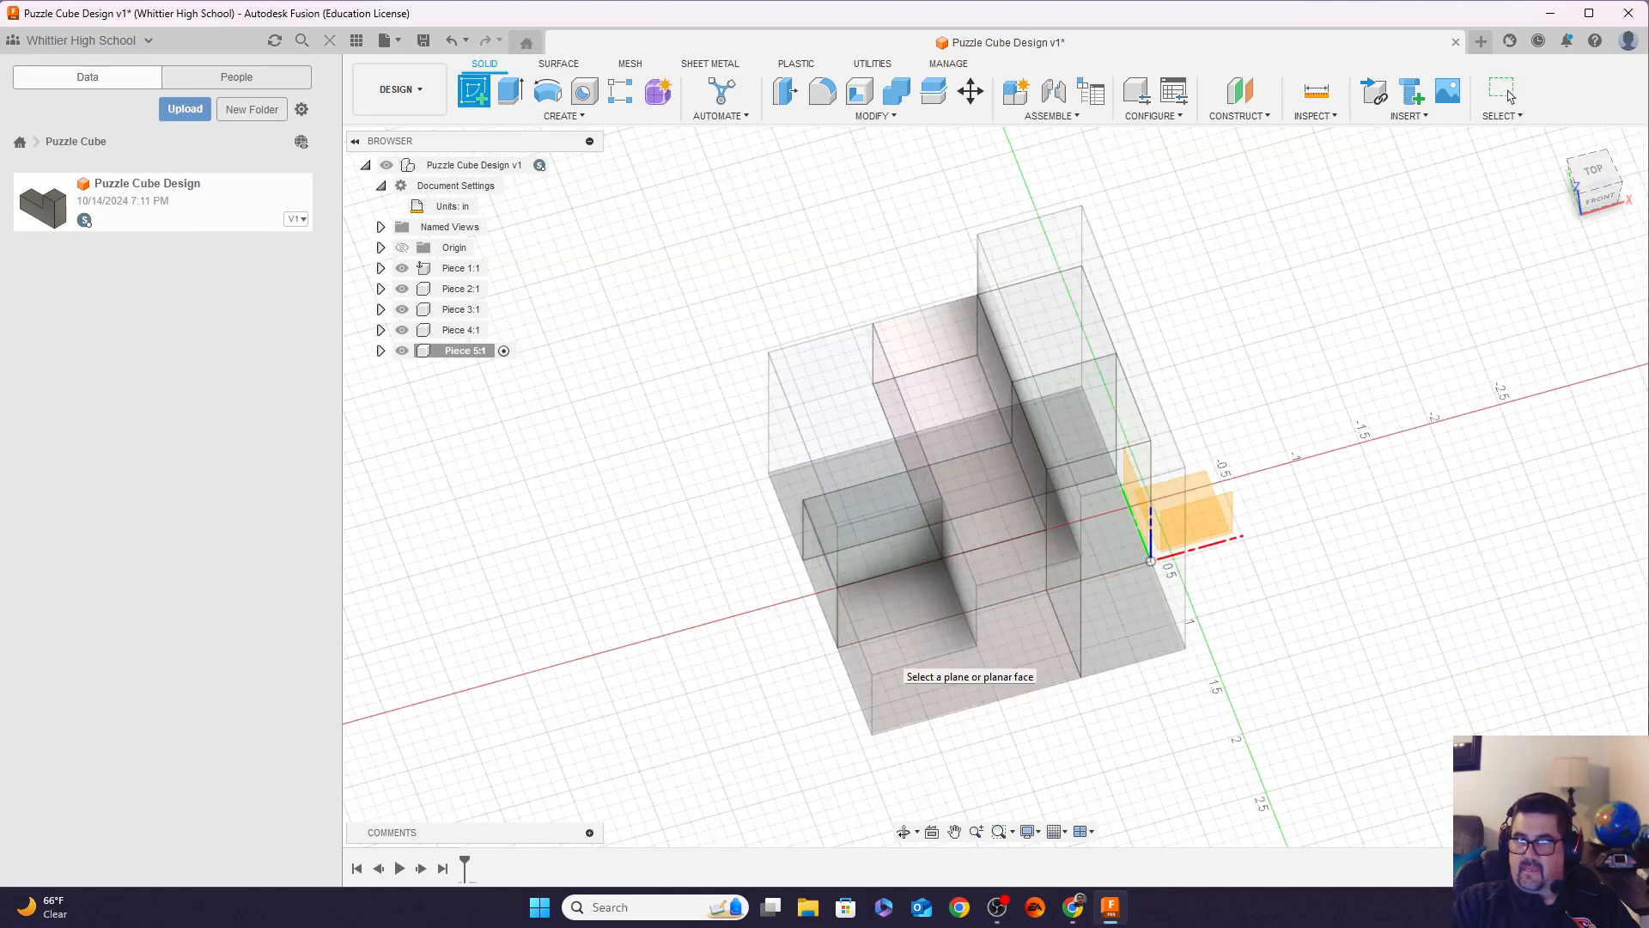
scroll(898, 633, up, 2)
click(898, 633)
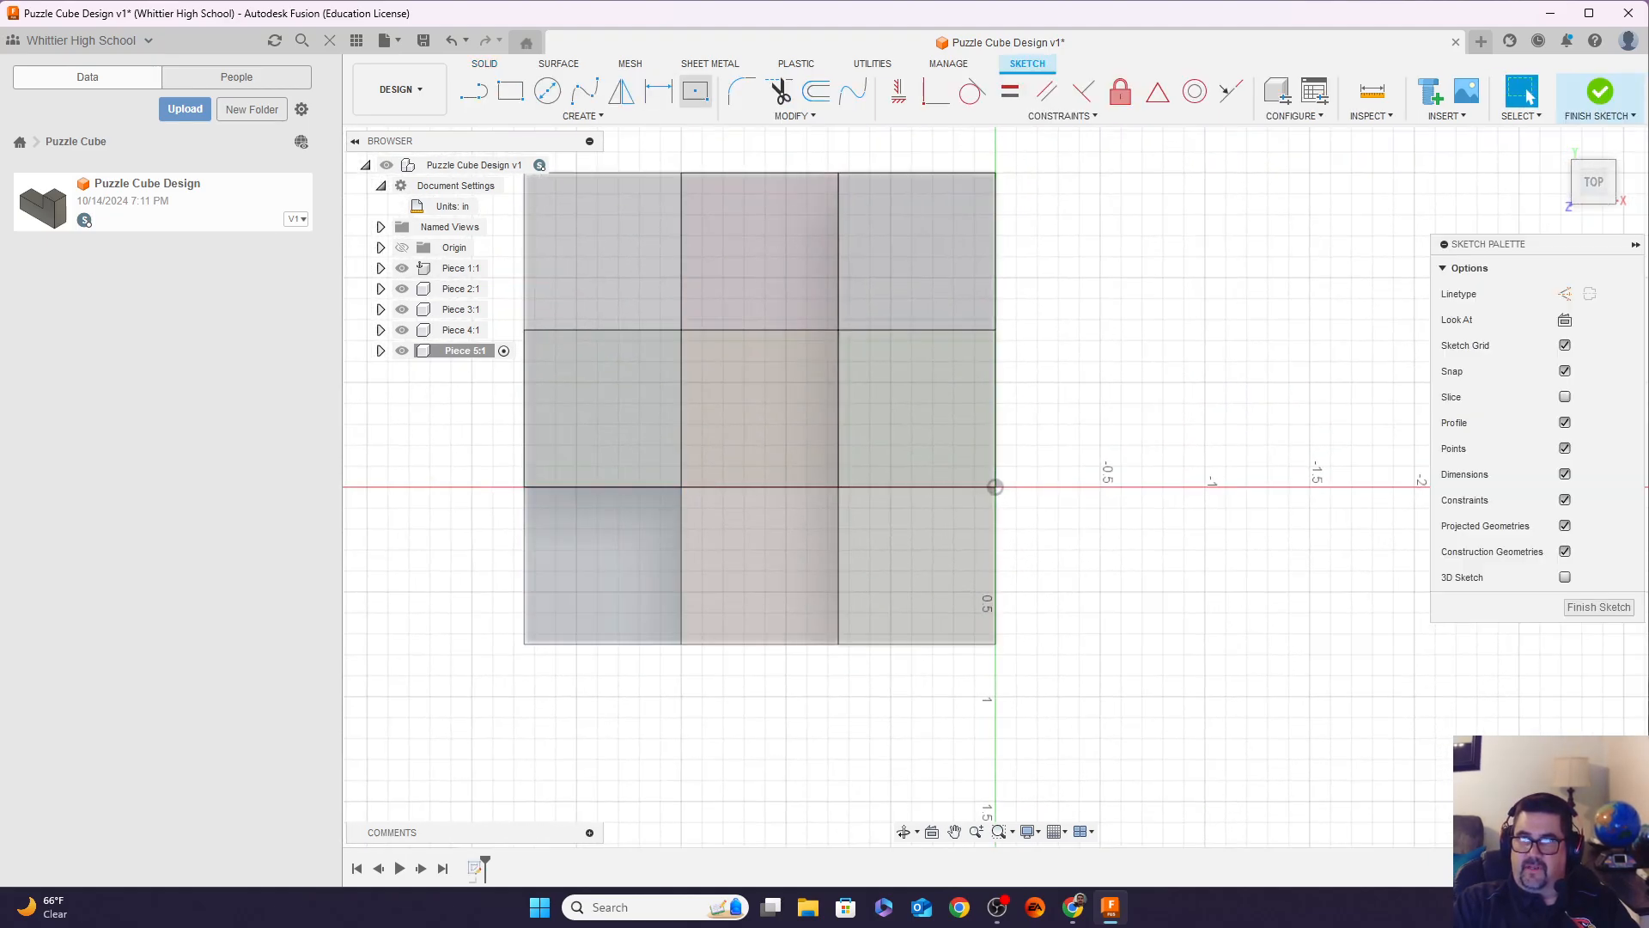
click(694, 91)
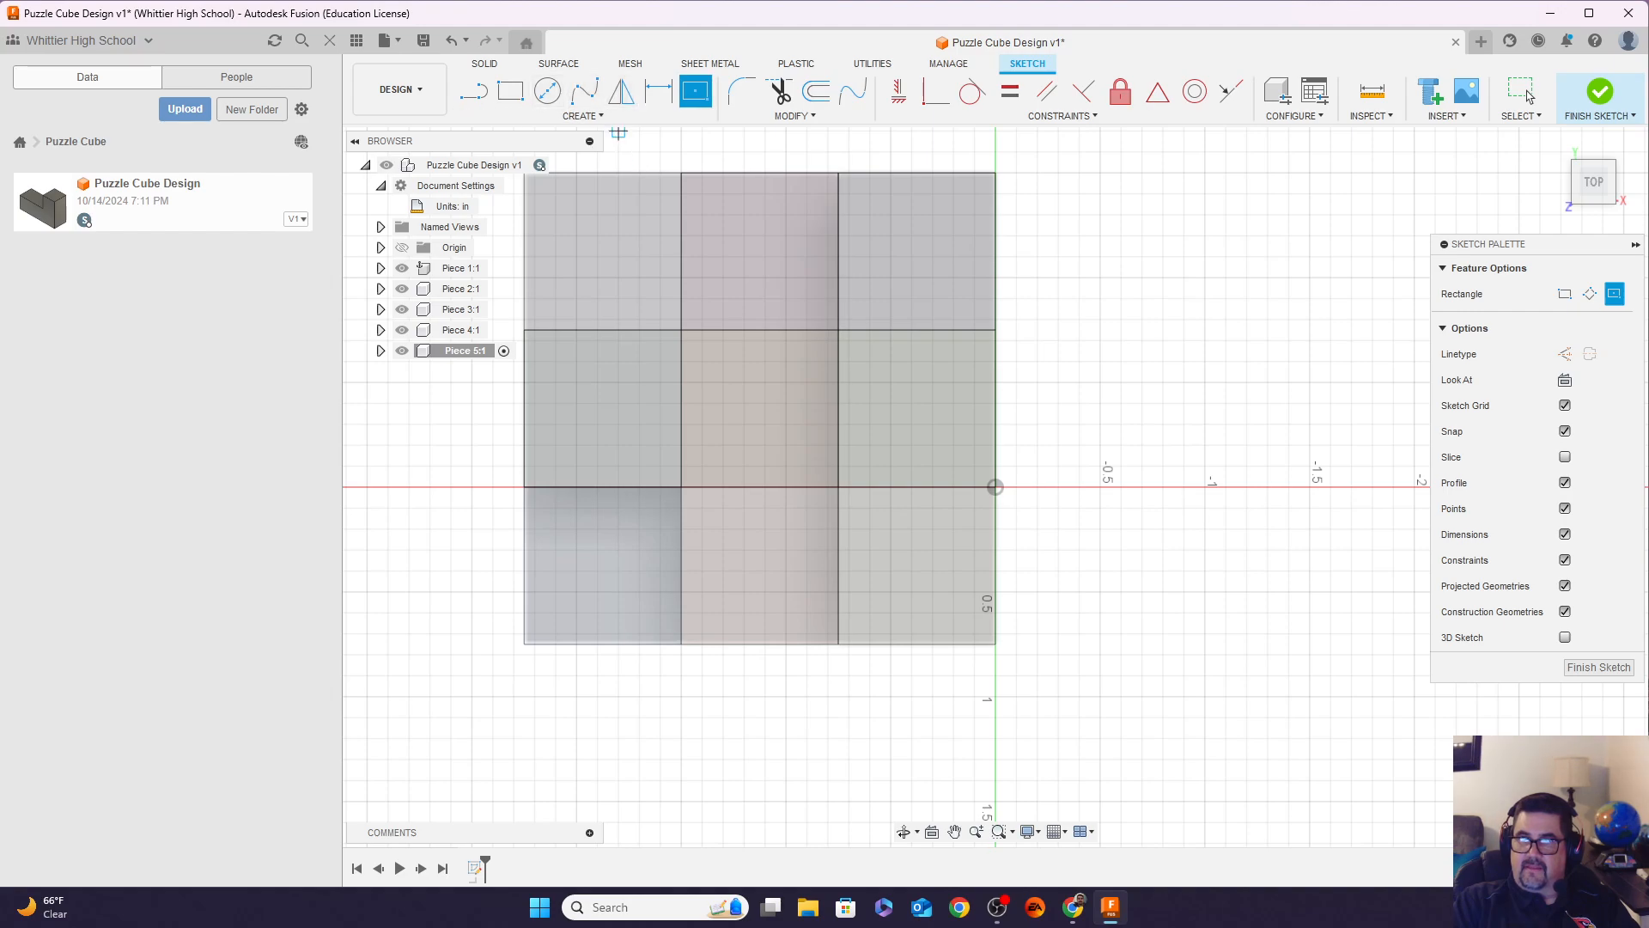
click(510, 91)
click(524, 643)
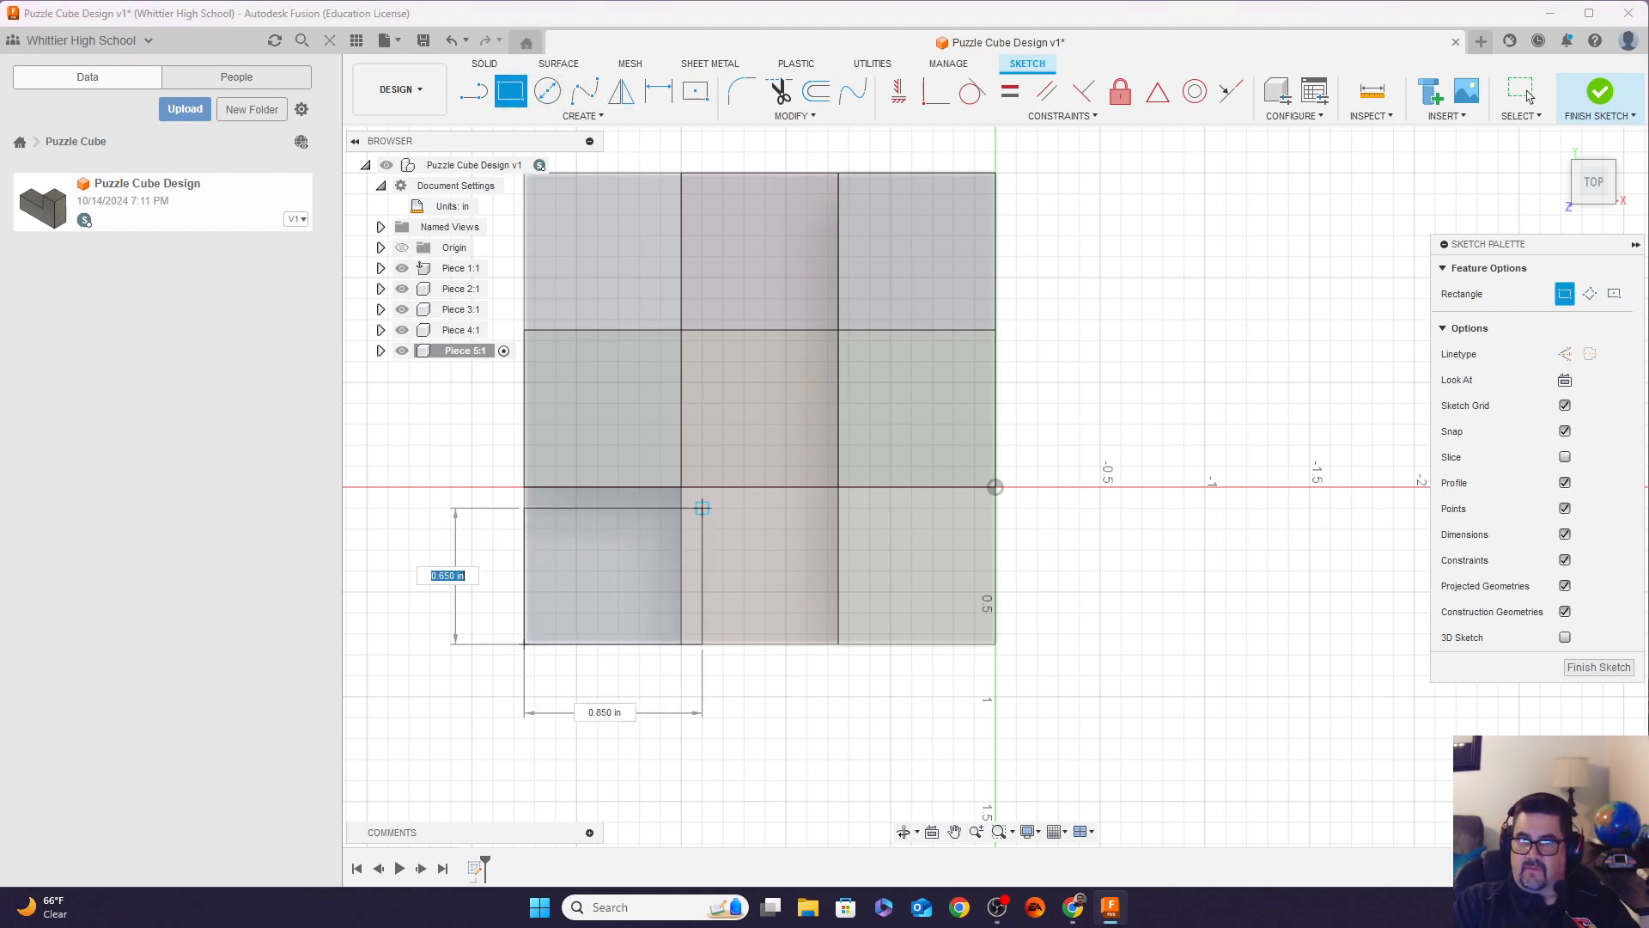
click(681, 487)
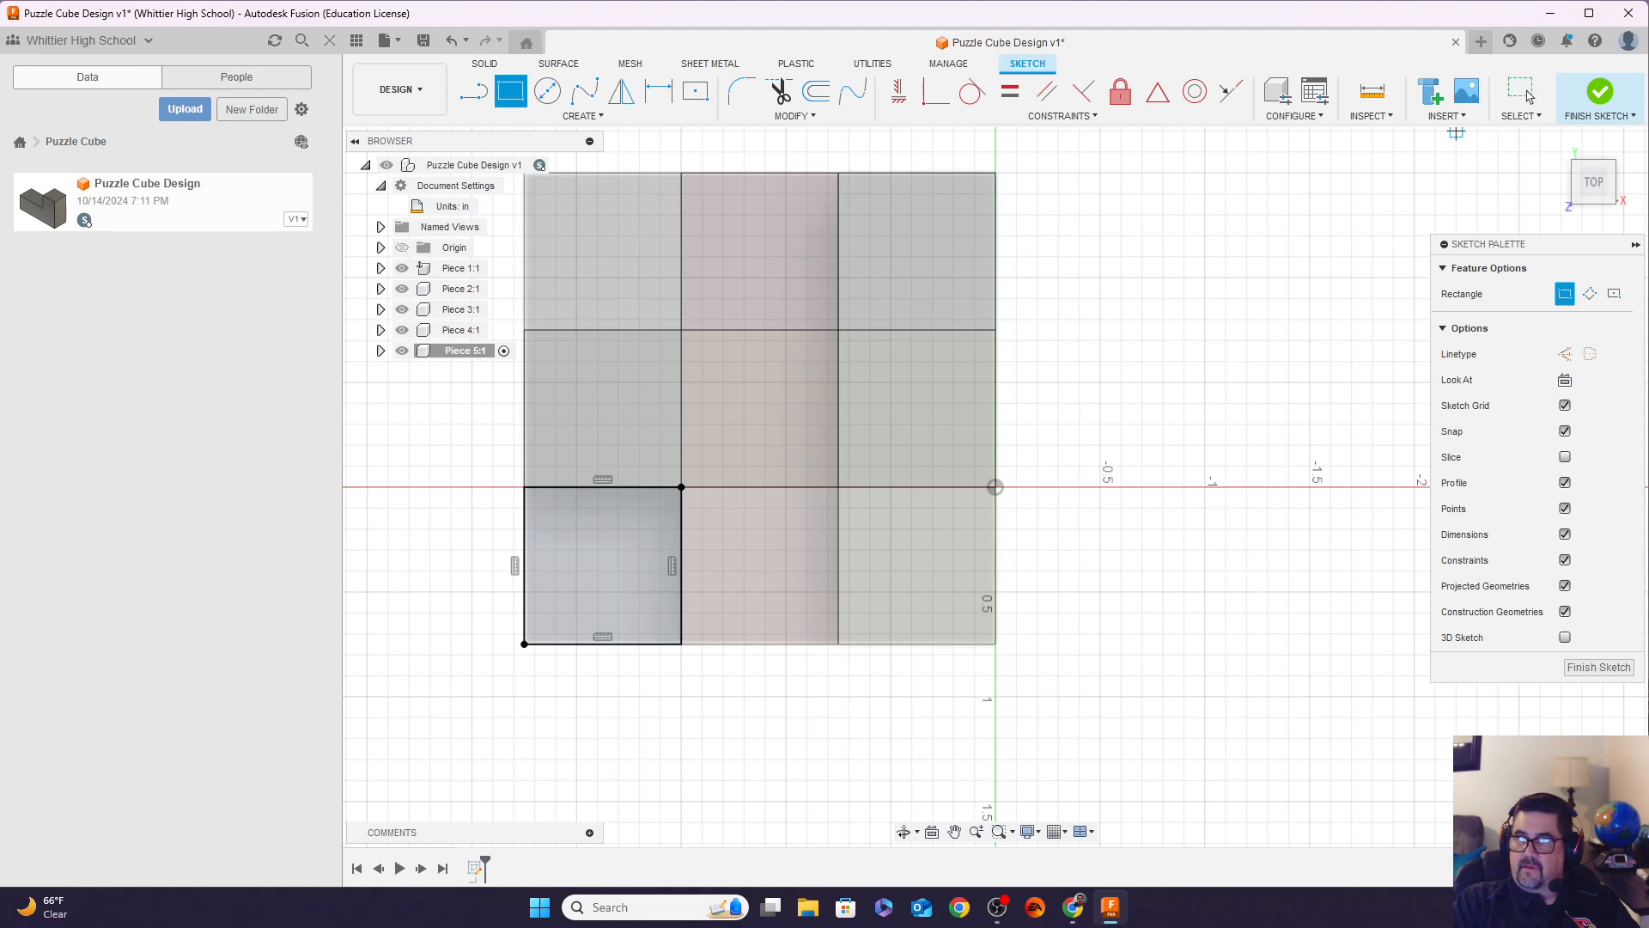
click(1599, 91)
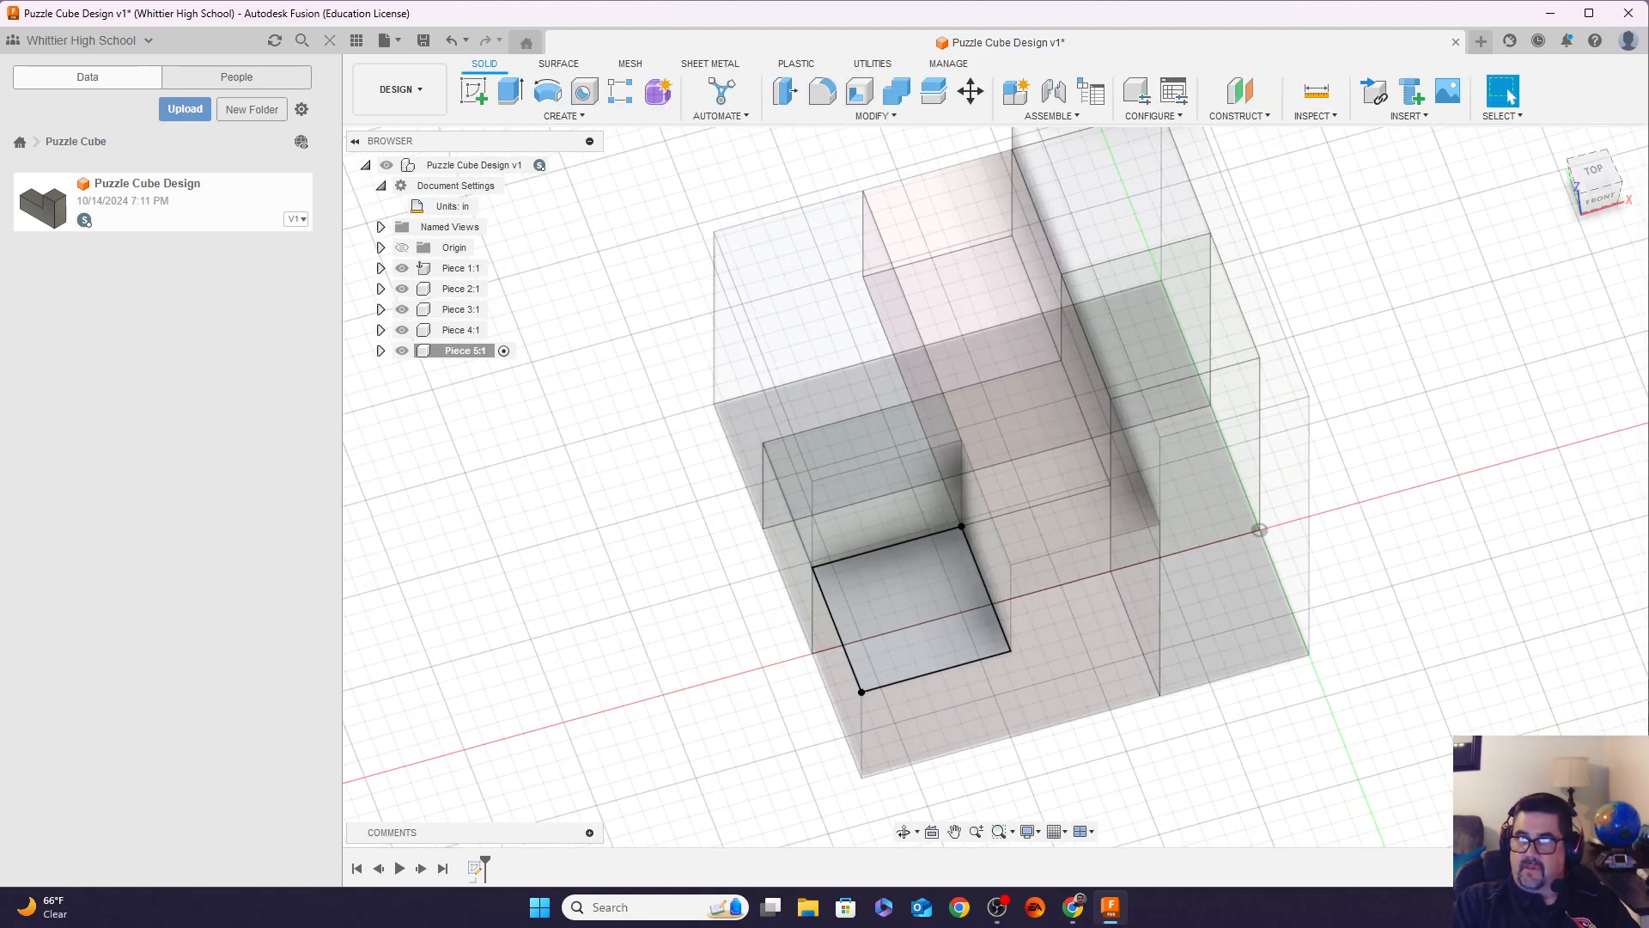
Extrude the recess square 0.75 in upward as a new body in Piece 5
key(e)
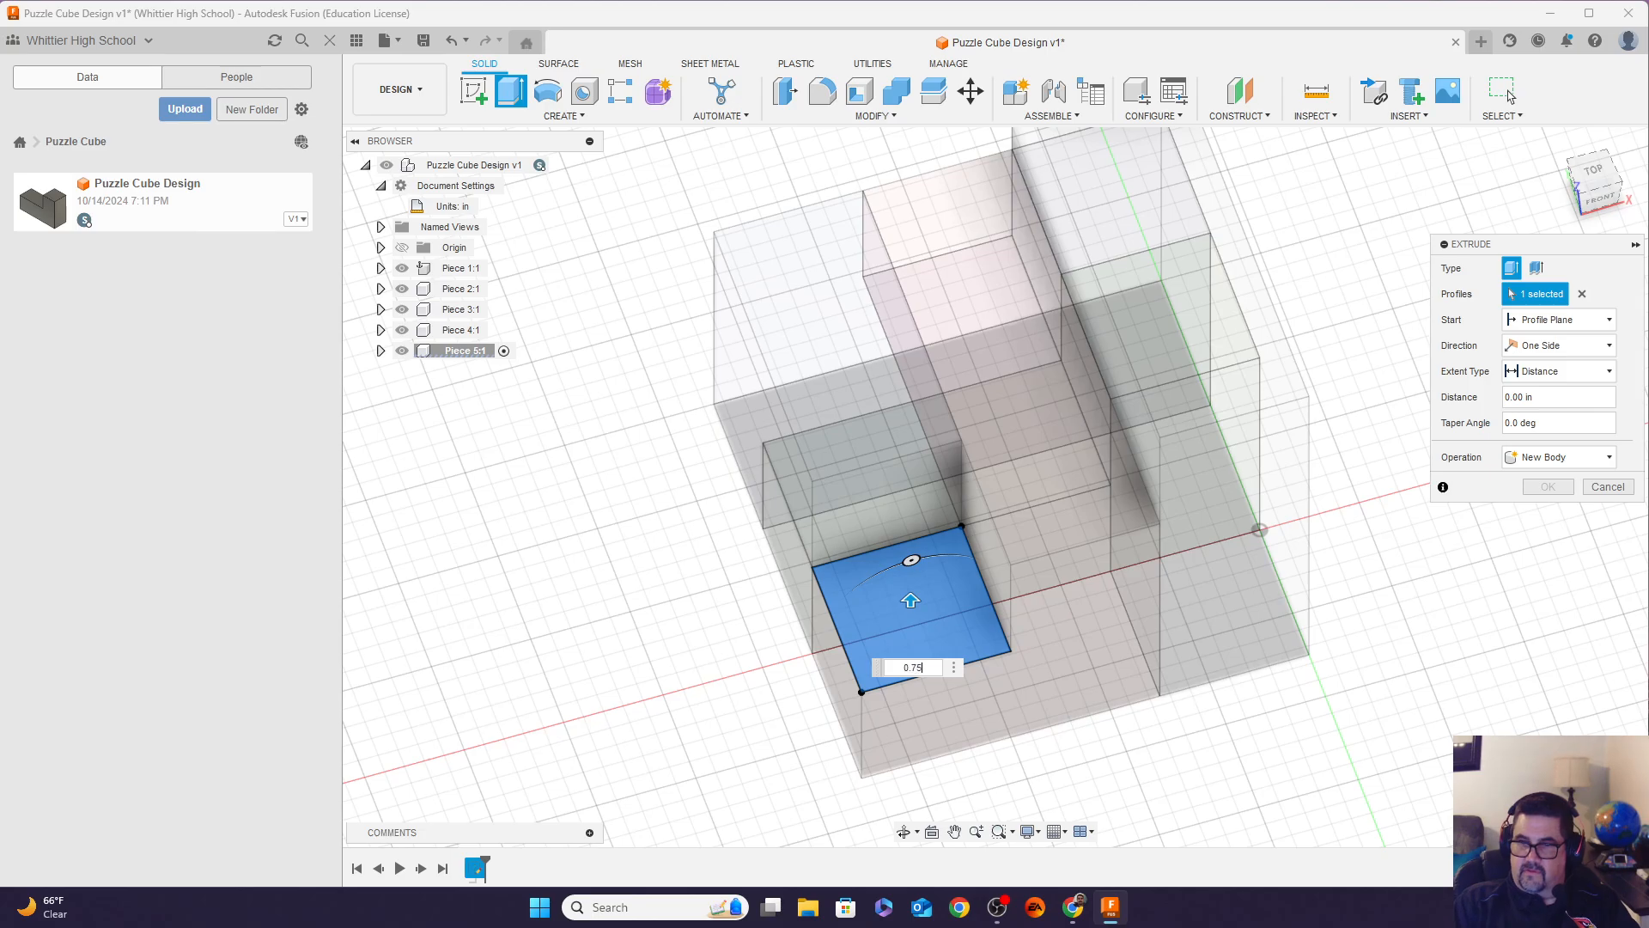
key(Return)
key(F6)
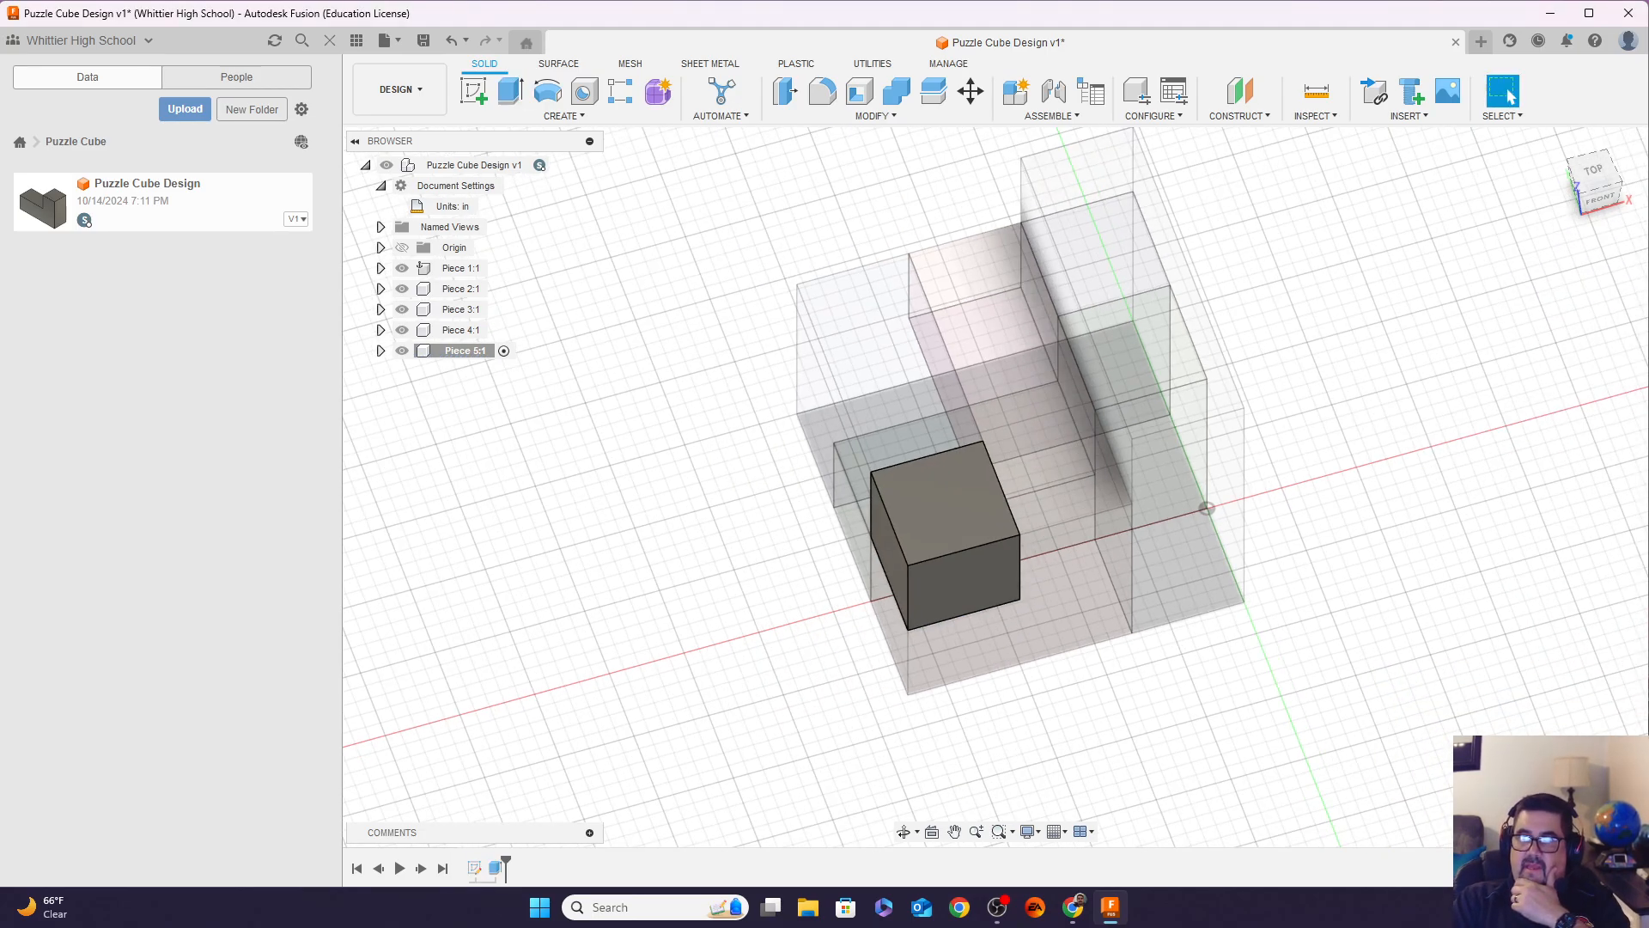
On the new block's top face, sketch a rectangle from its outer corner covering two columns across the cube's full depth
click(473, 91)
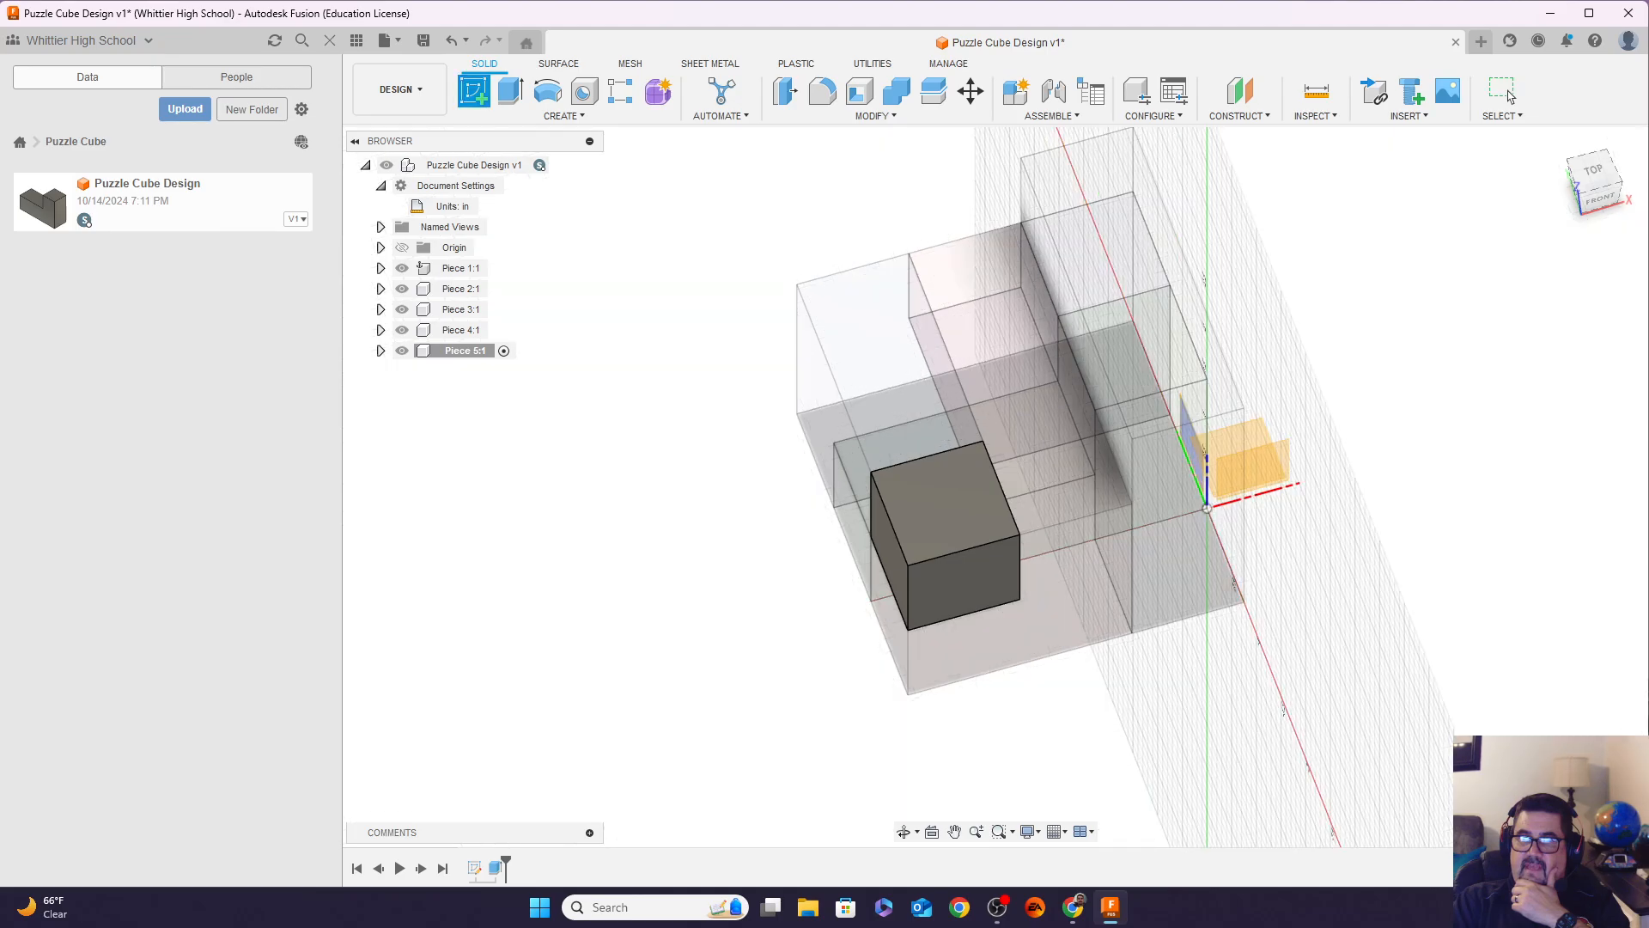
click(946, 504)
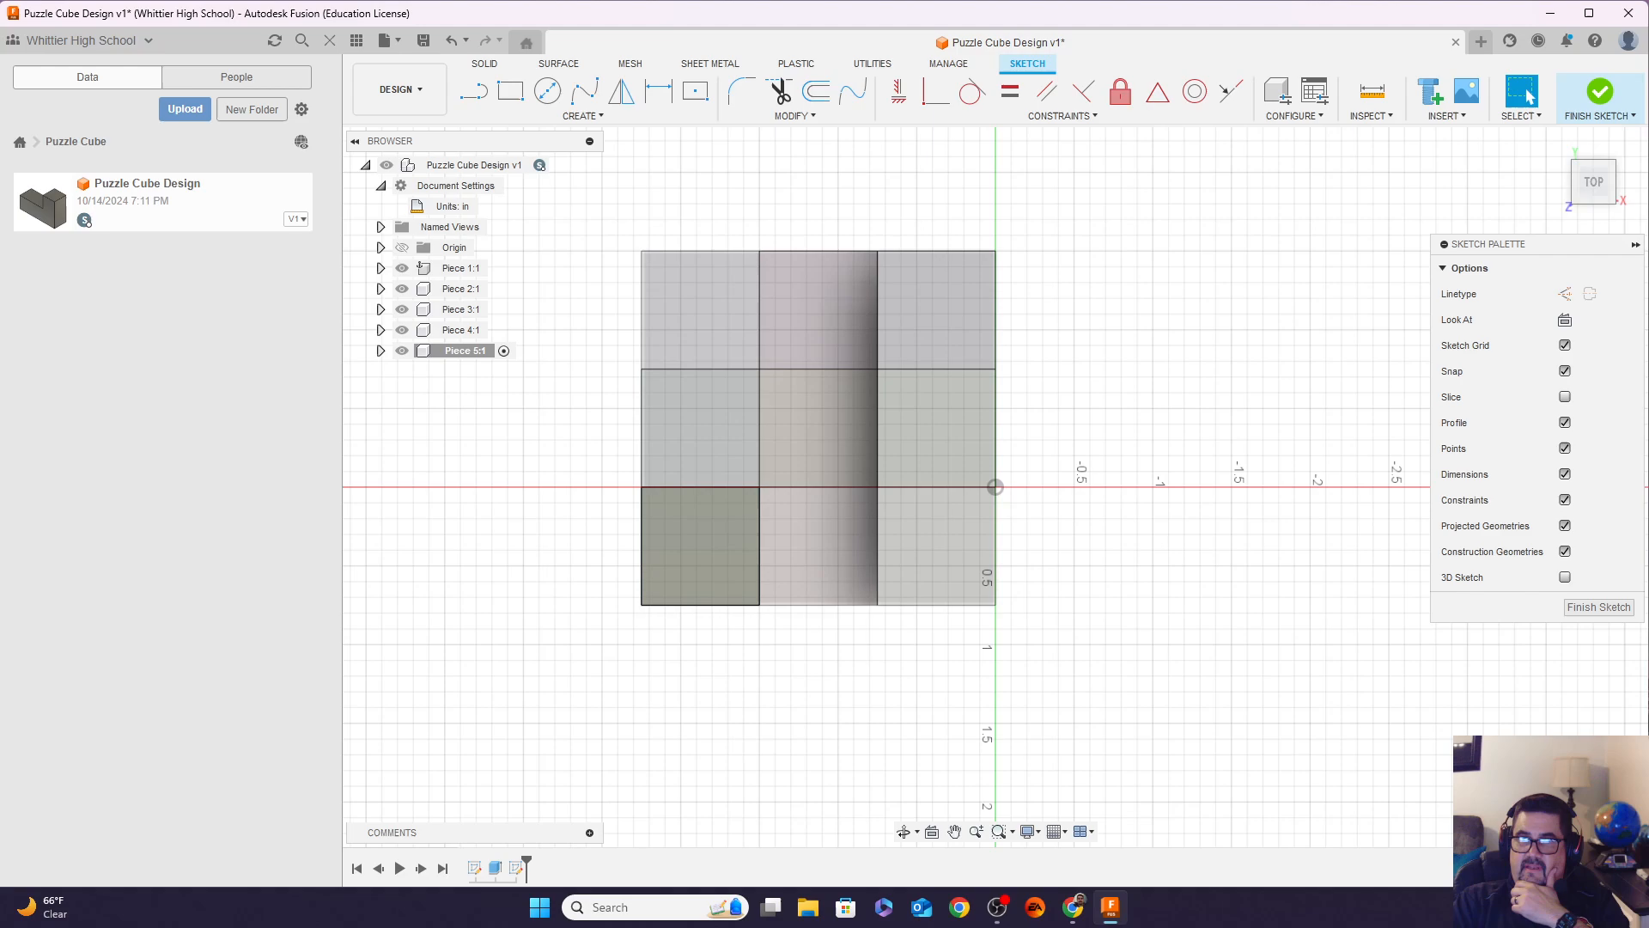
click(510, 91)
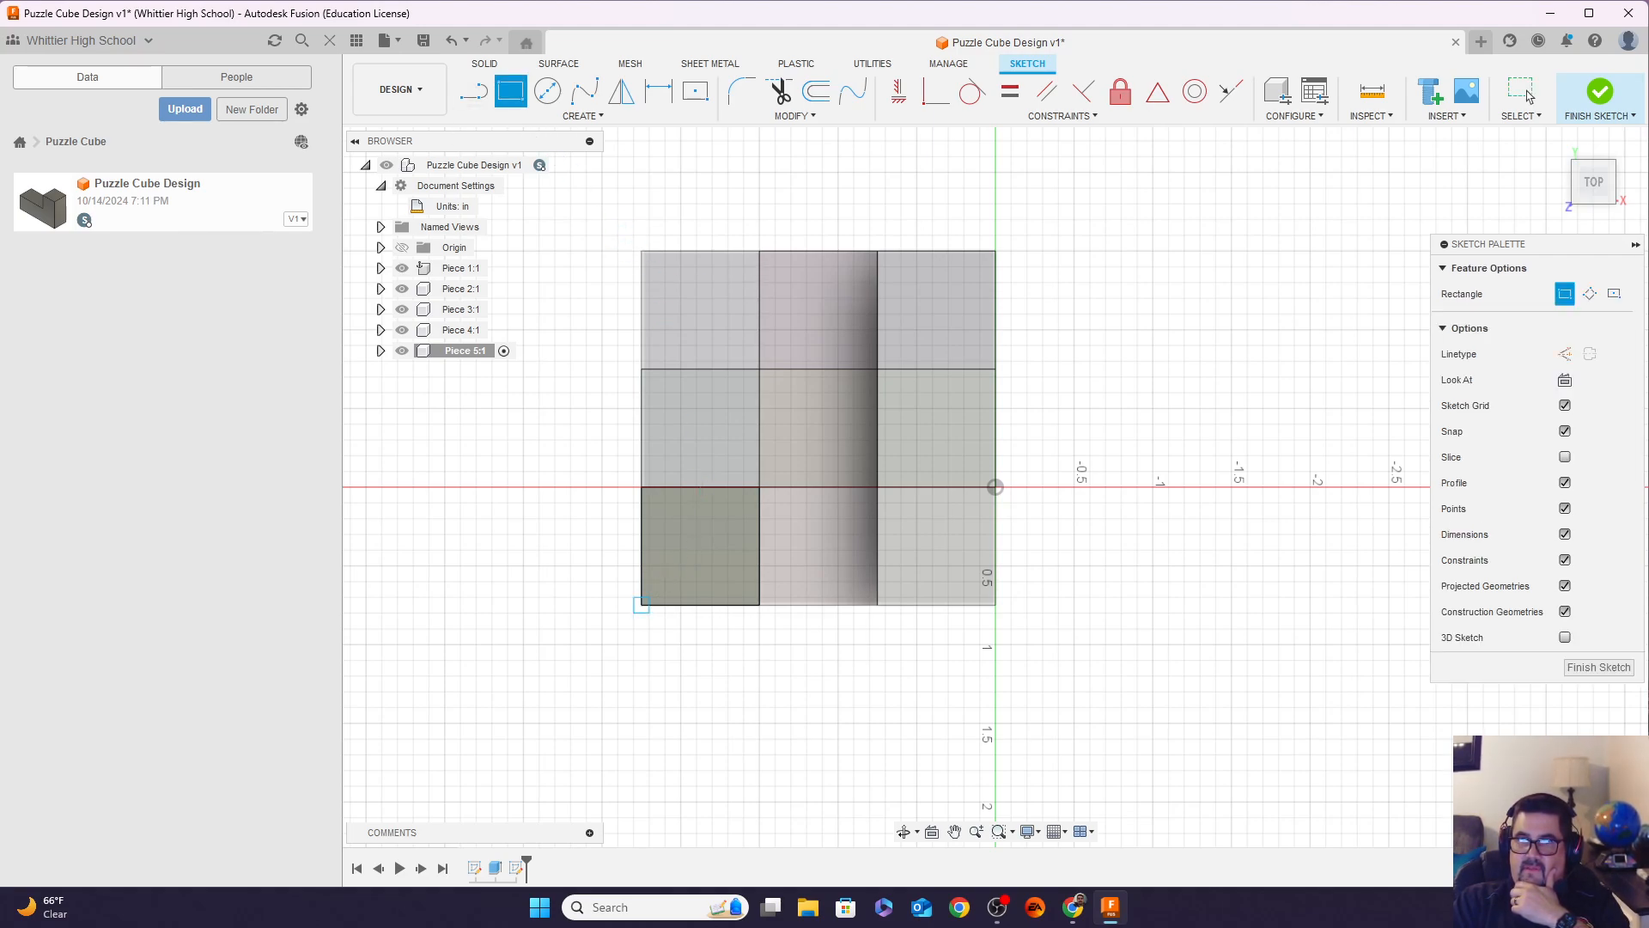
click(641, 605)
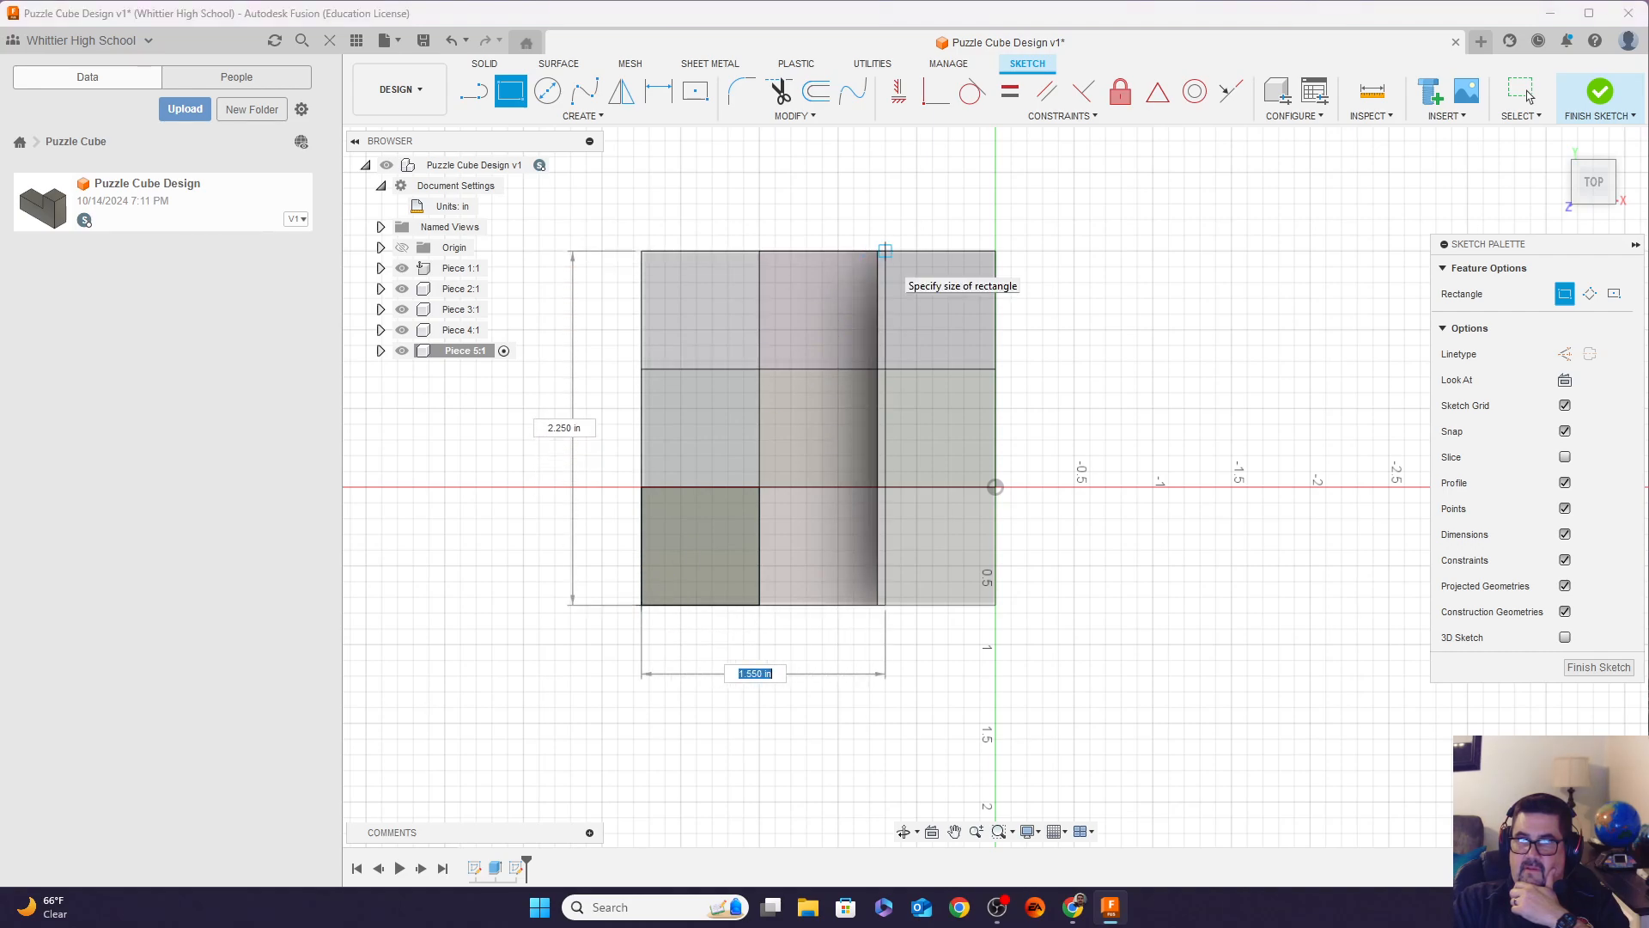
scroll(885, 250, up, 5)
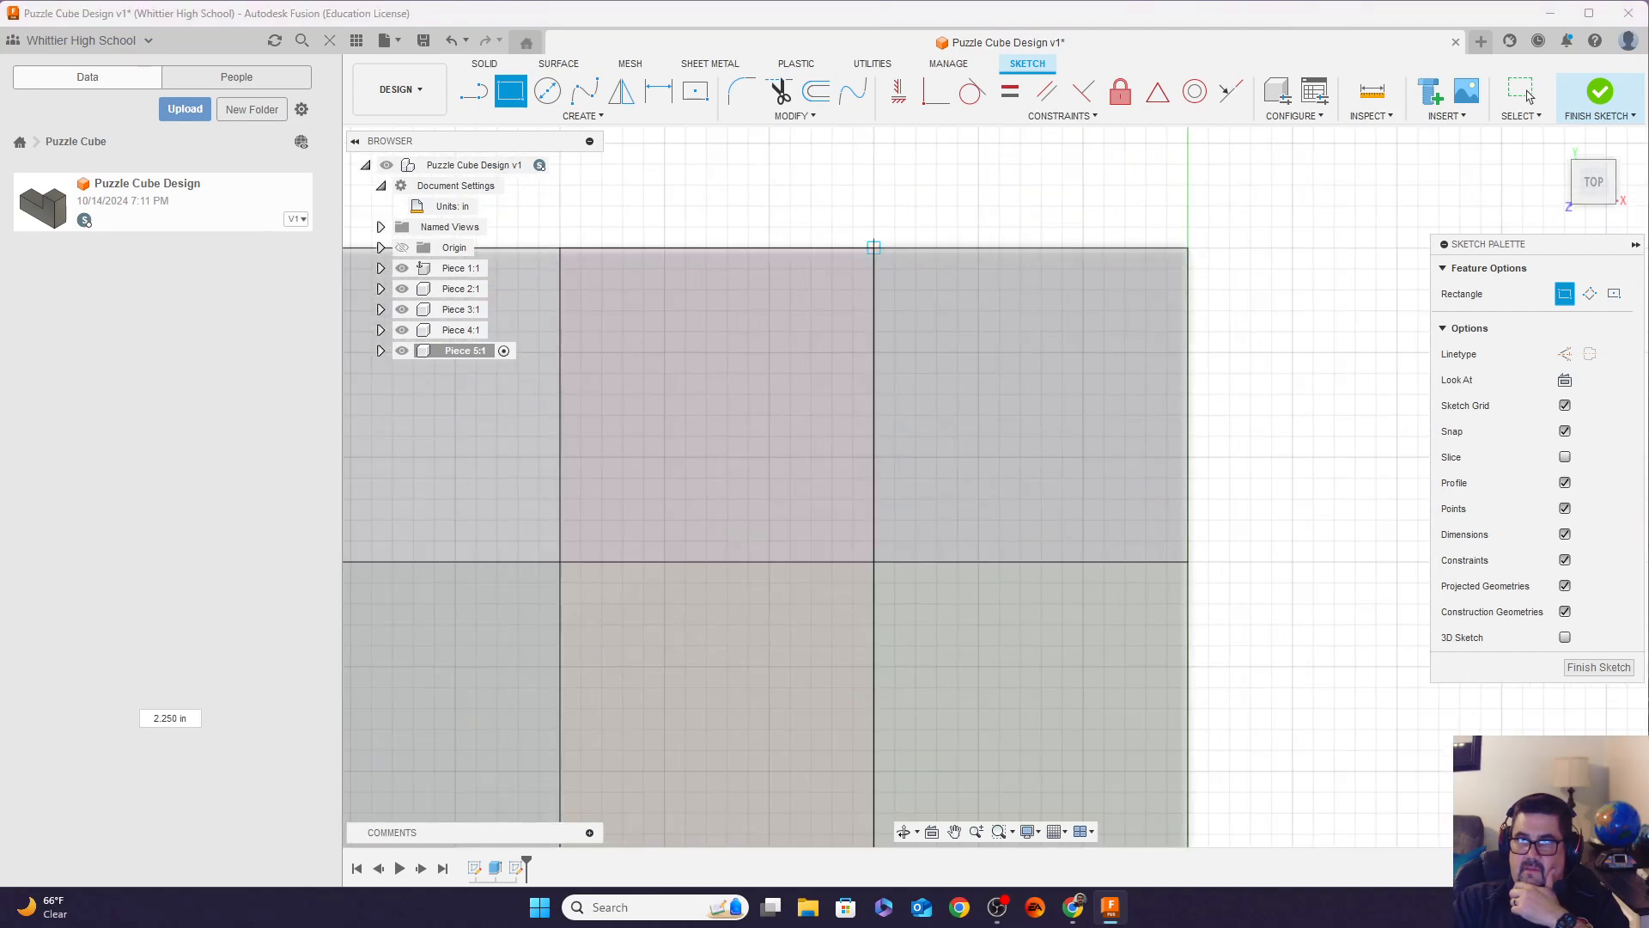
click(873, 247)
scroll(816, 464, down, 4)
Dimension the width of the two-column rectangle to 1.5 in
key(d)
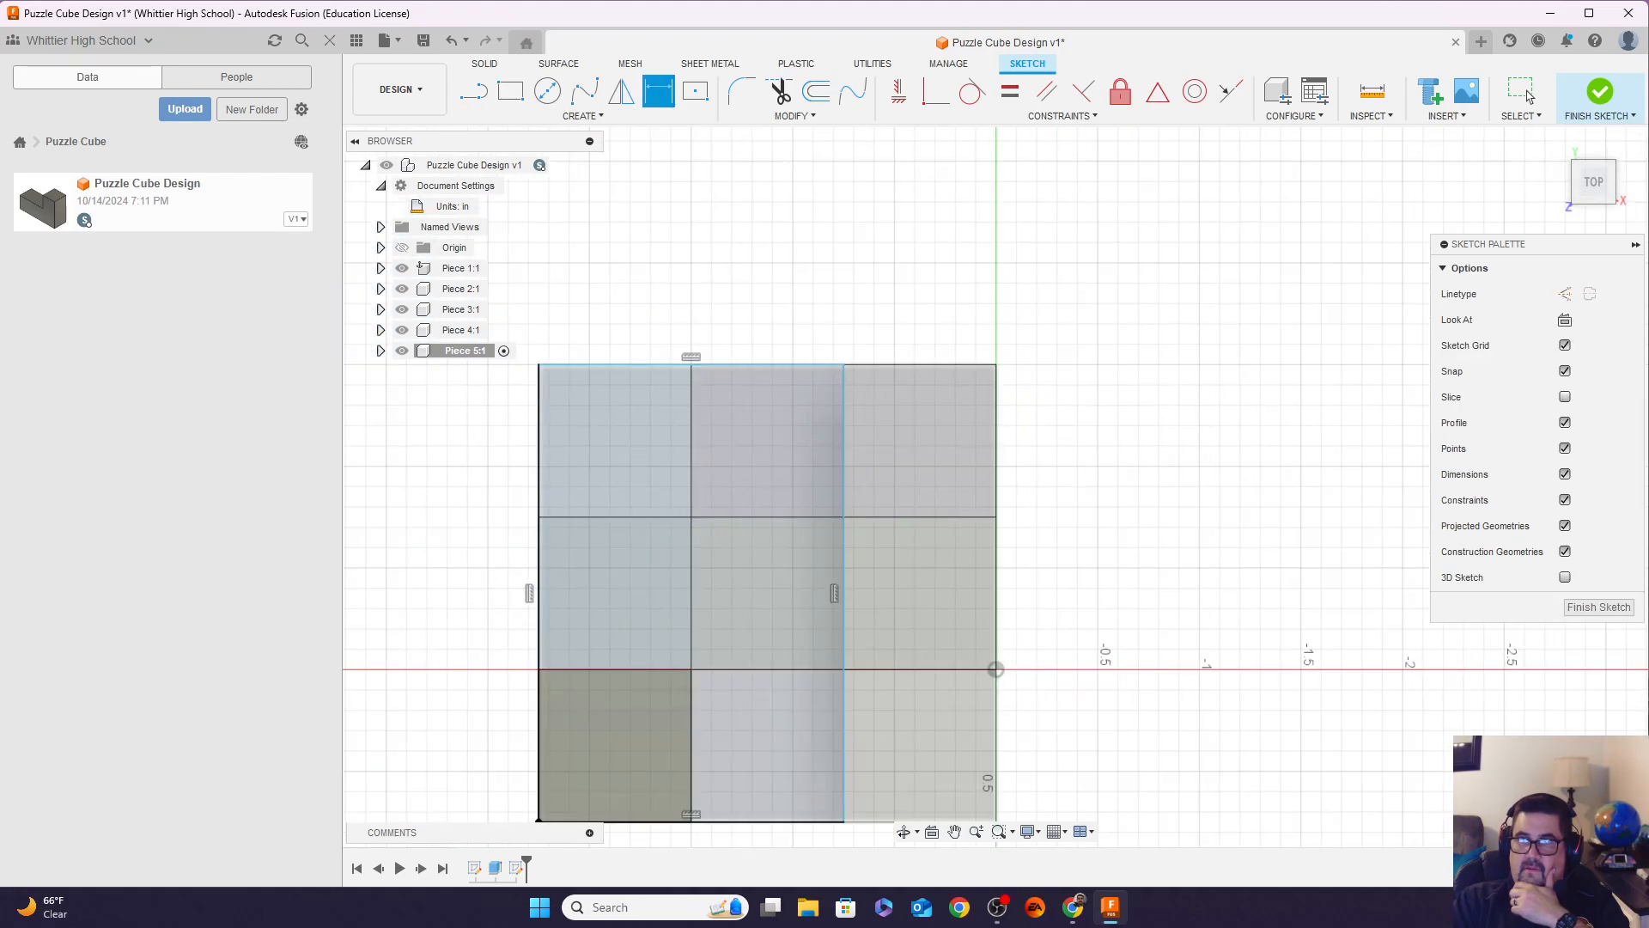
click(691, 365)
click(691, 281)
text(1)
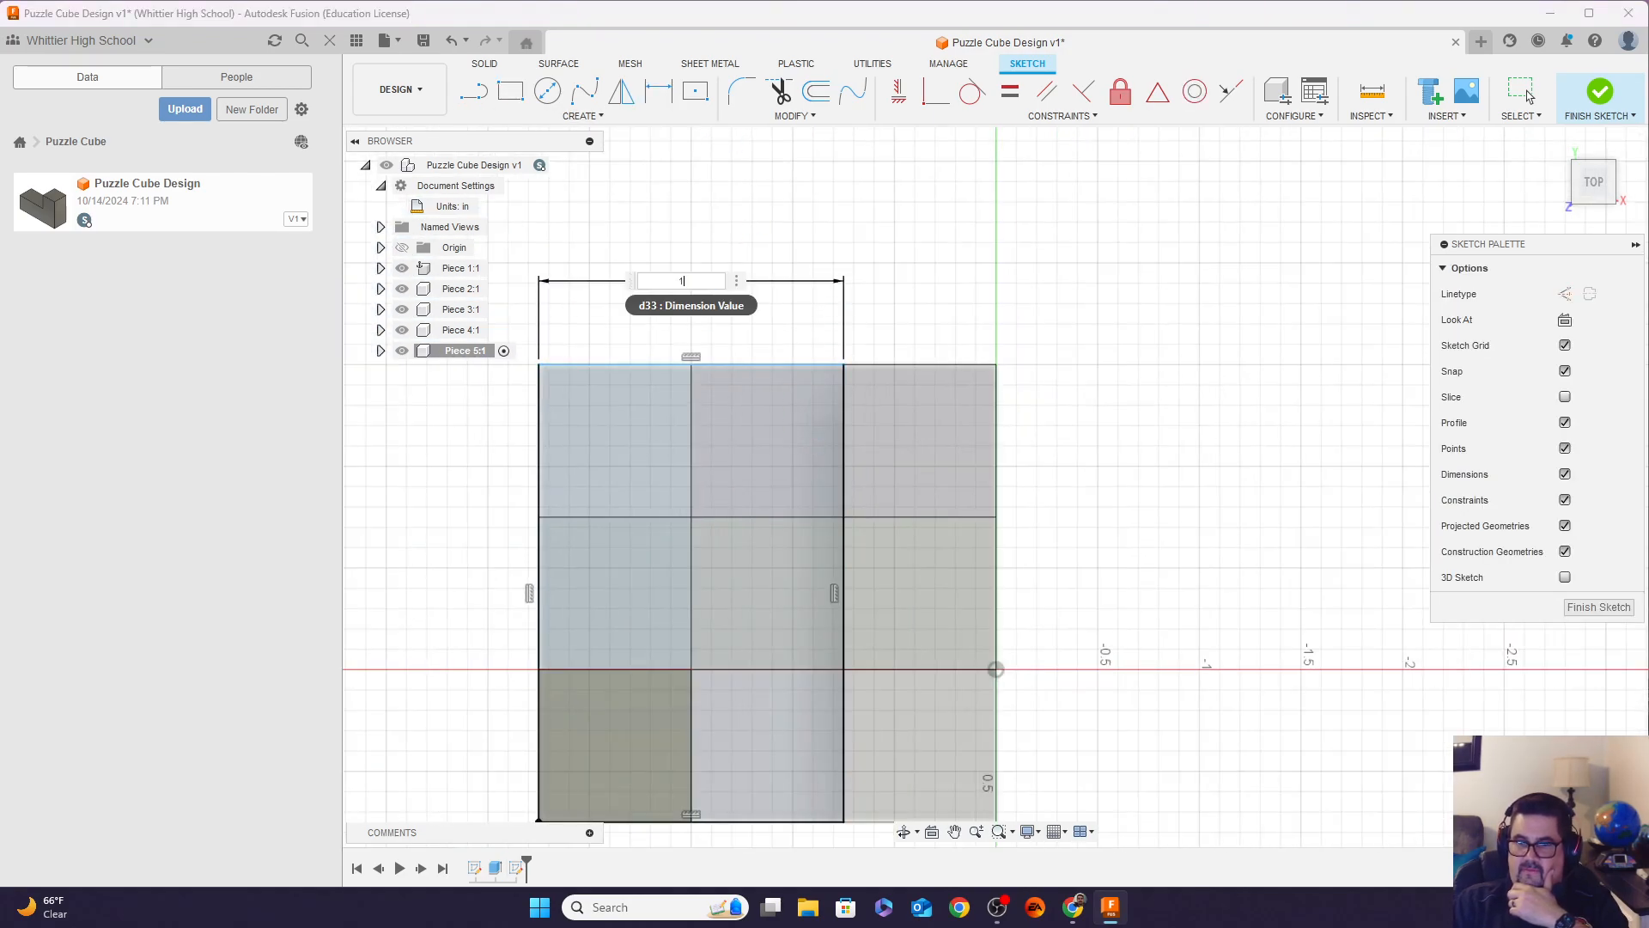
text(.5)
key(Return)
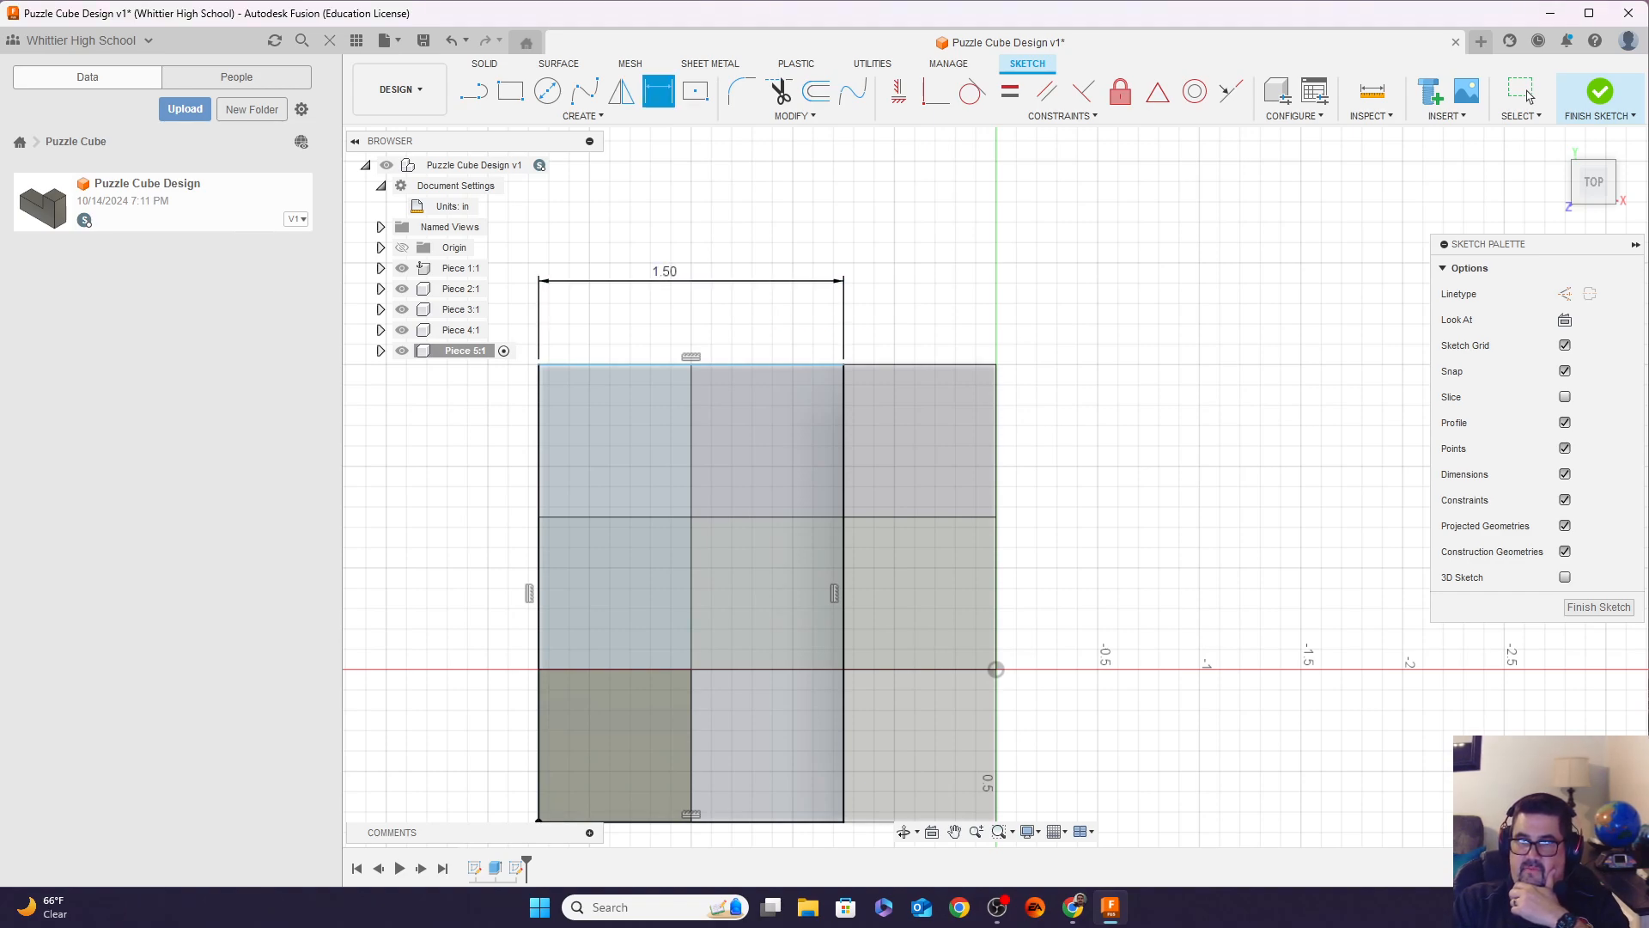
Dimension the long side of the rectangle to 2.25 in and finish the sketch
click(539, 558)
click(444, 532)
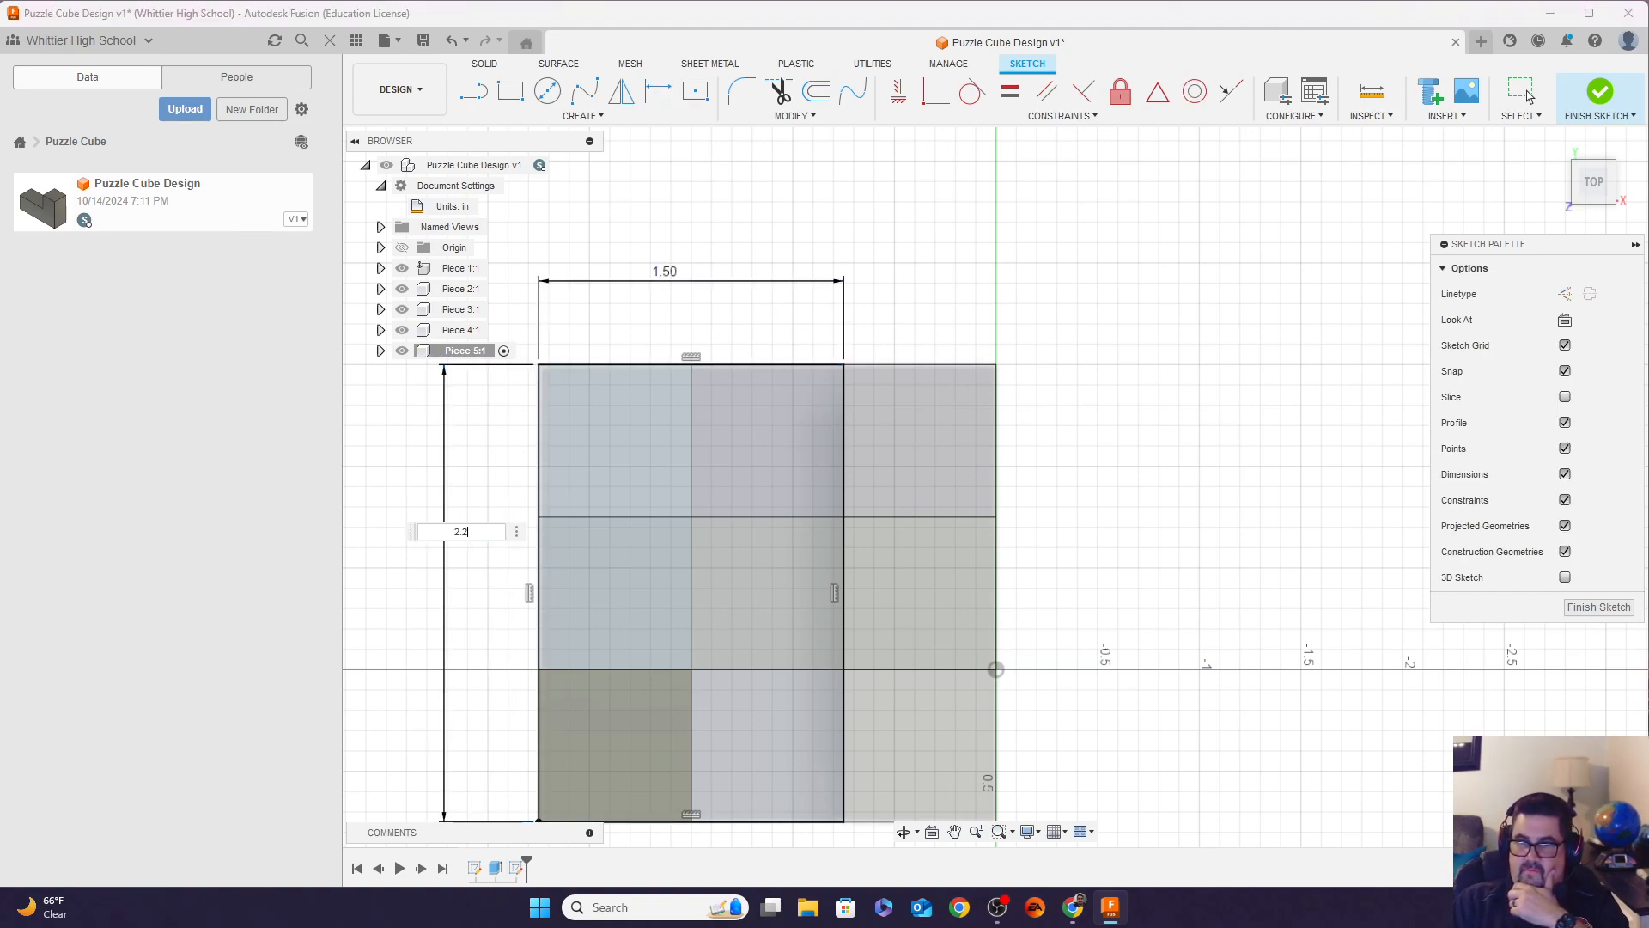
text(2.225)
key(BackSpace)
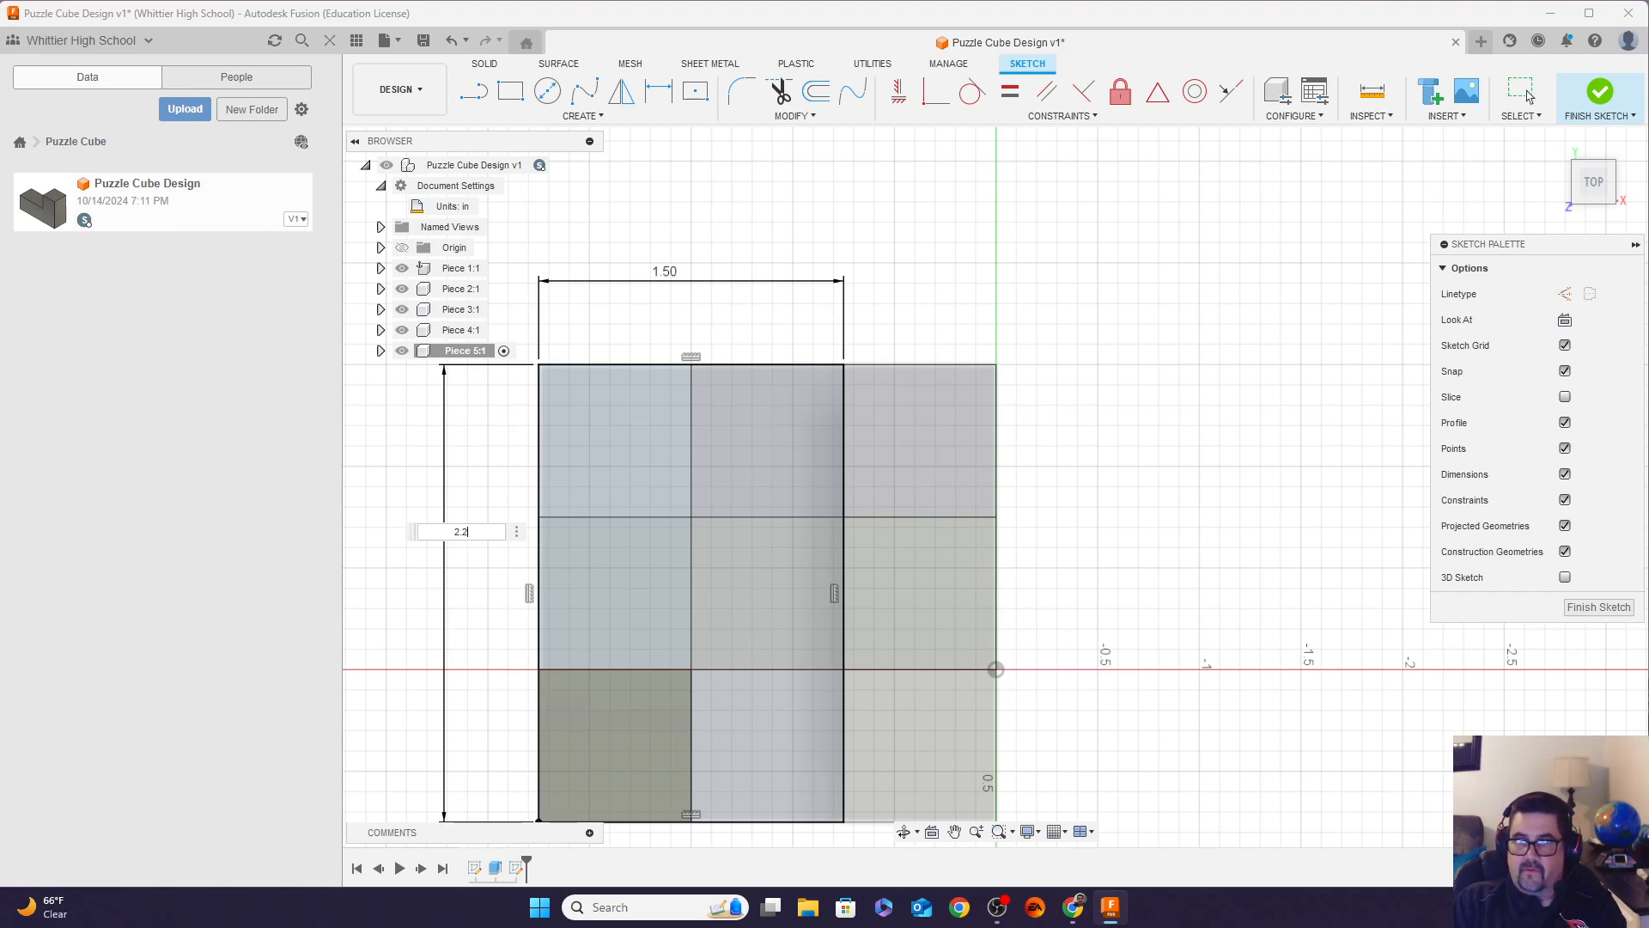
text(5)
key(Return)
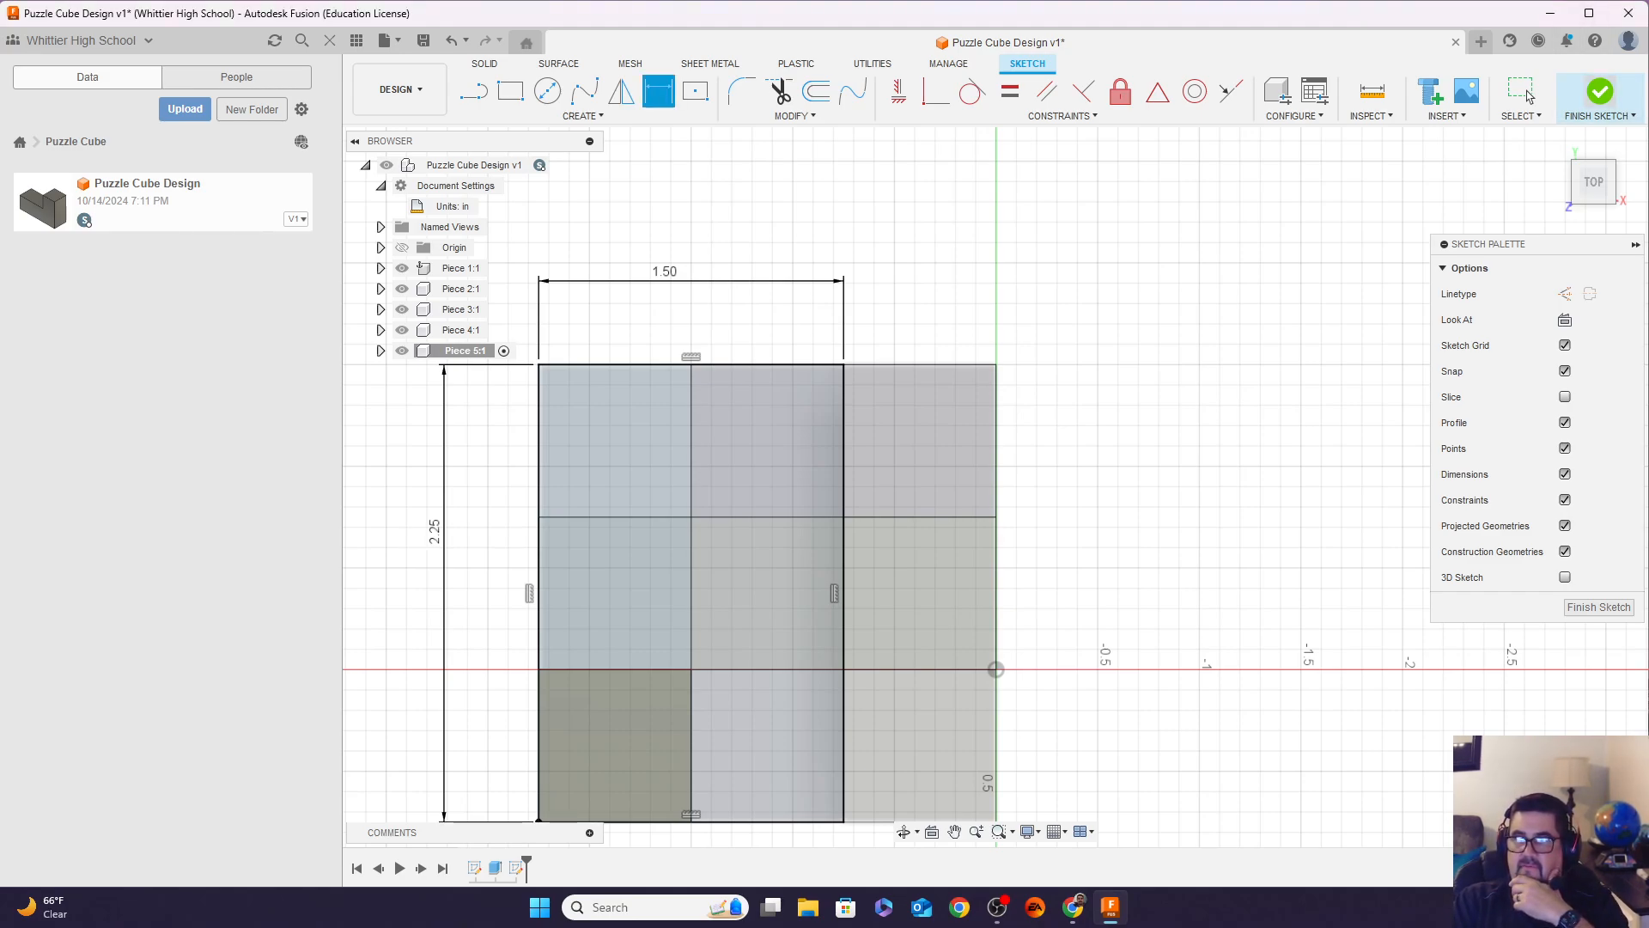
click(1600, 91)
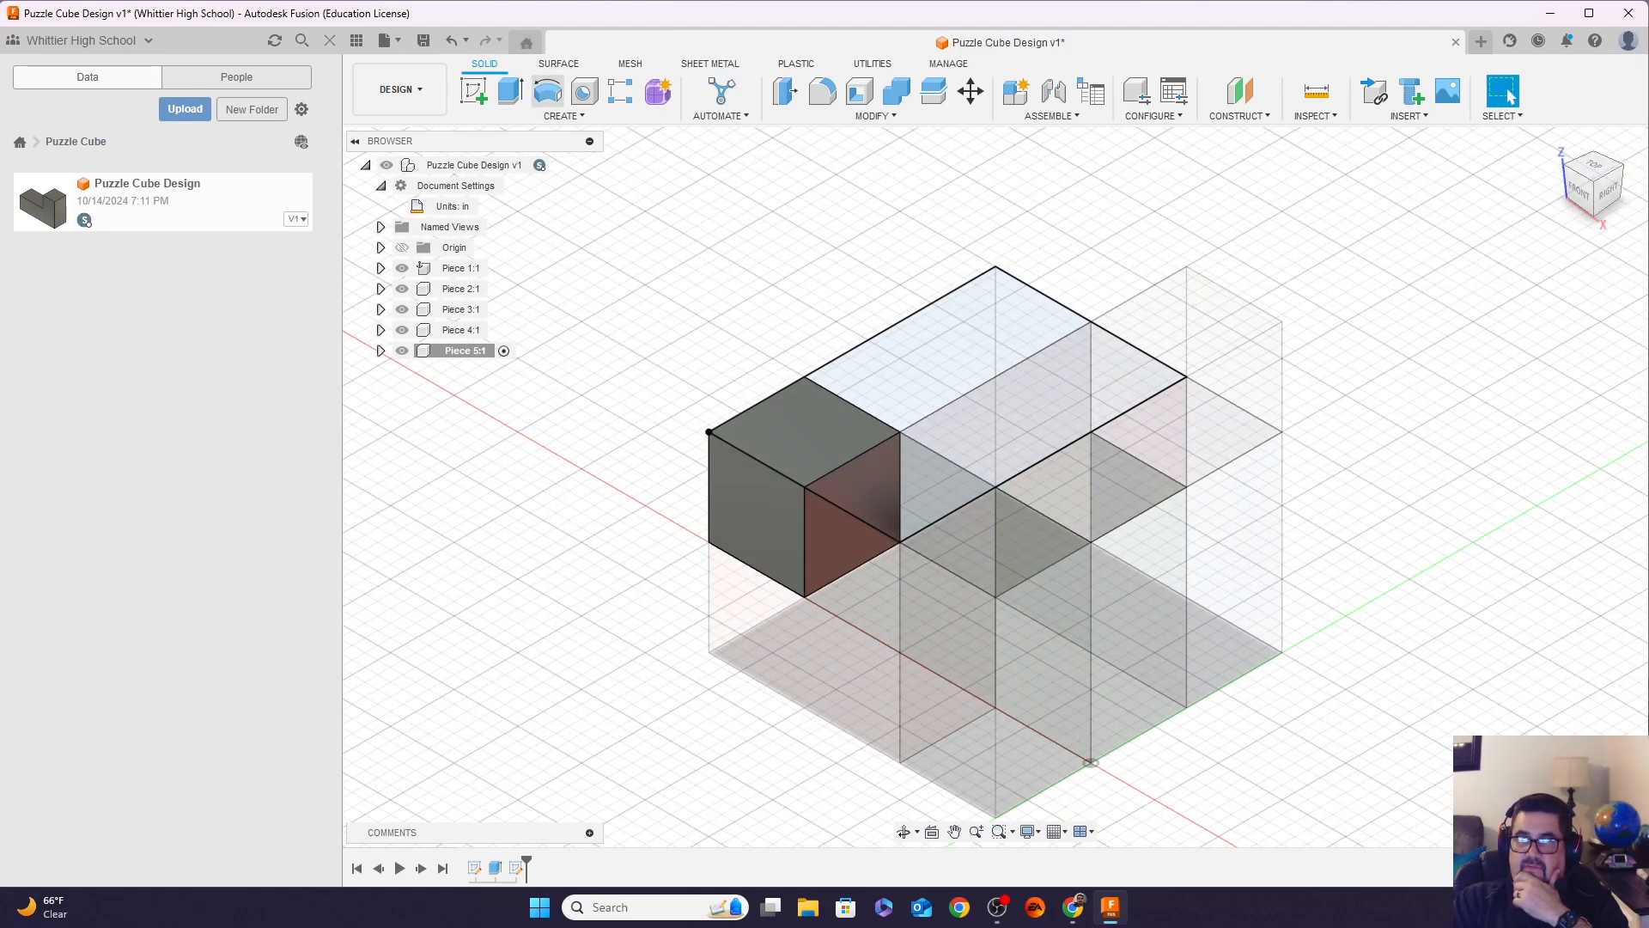
Extrude both profiles of the rectangle, including the part over the corner block, 0.75 in upward
key(e)
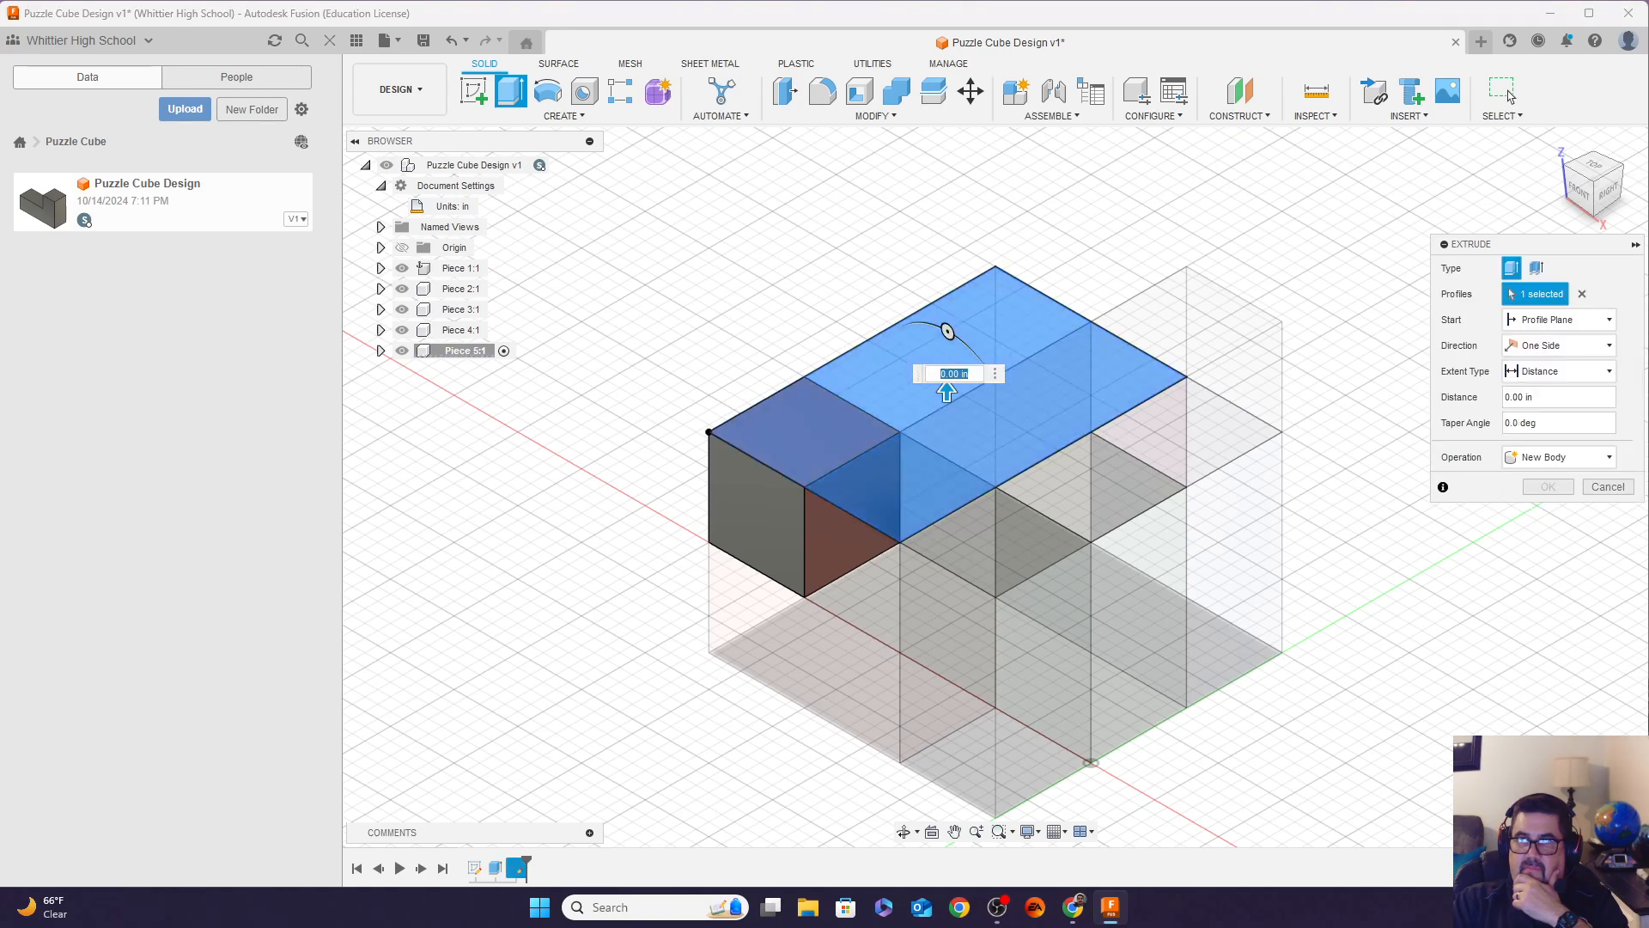
click(806, 437)
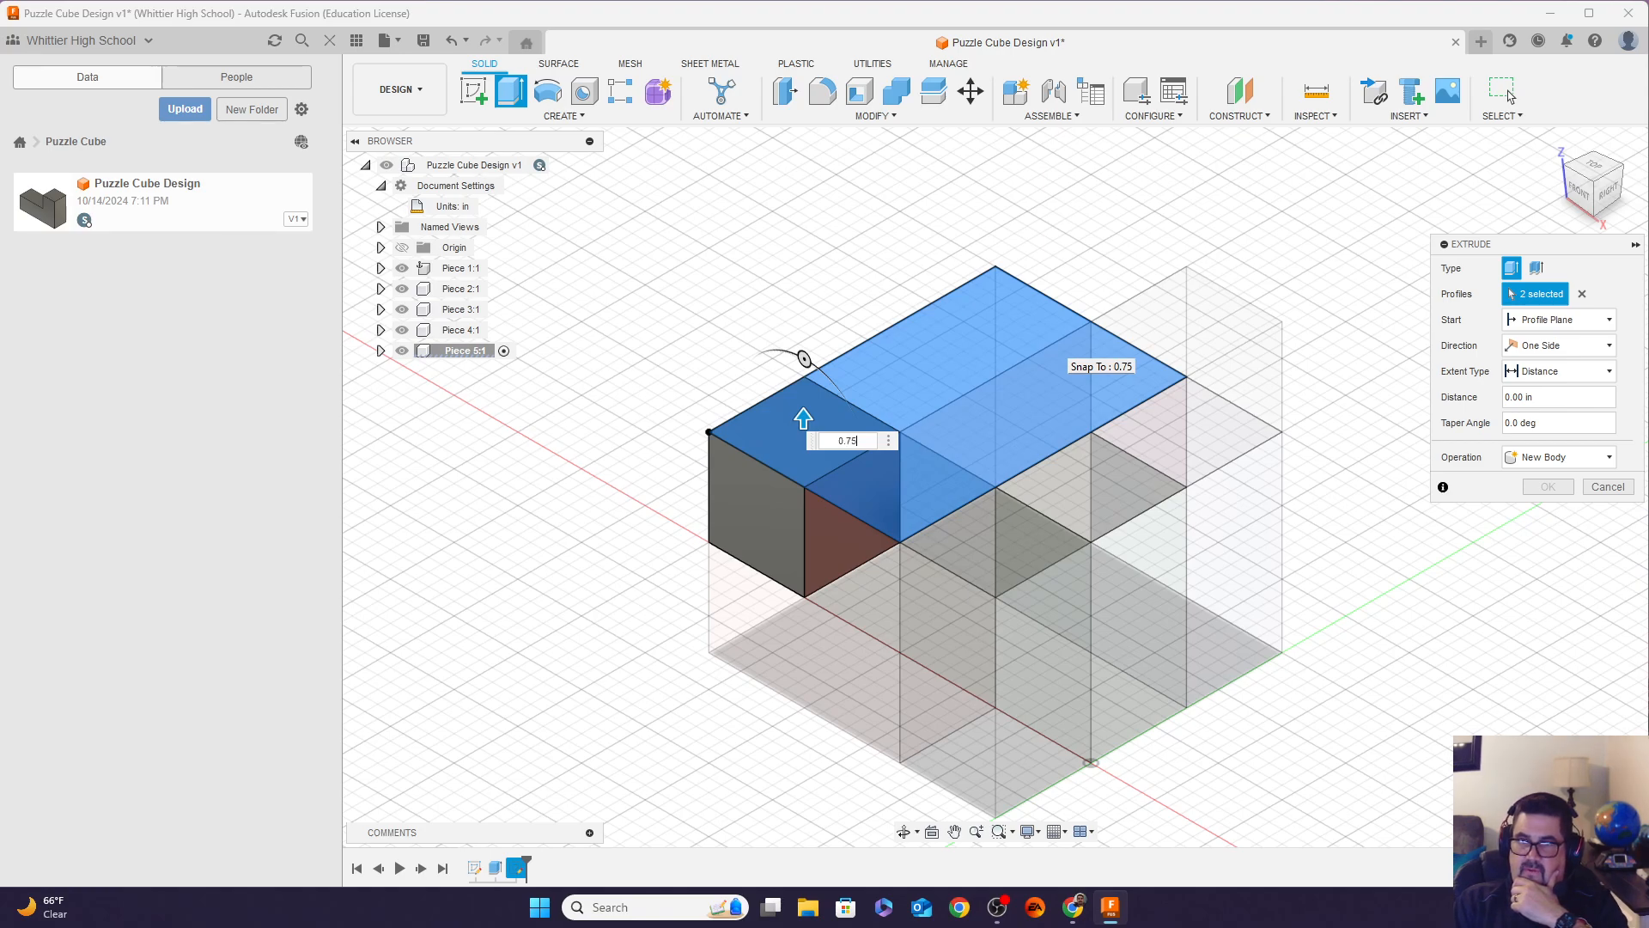
text(0.75)
key(Return)
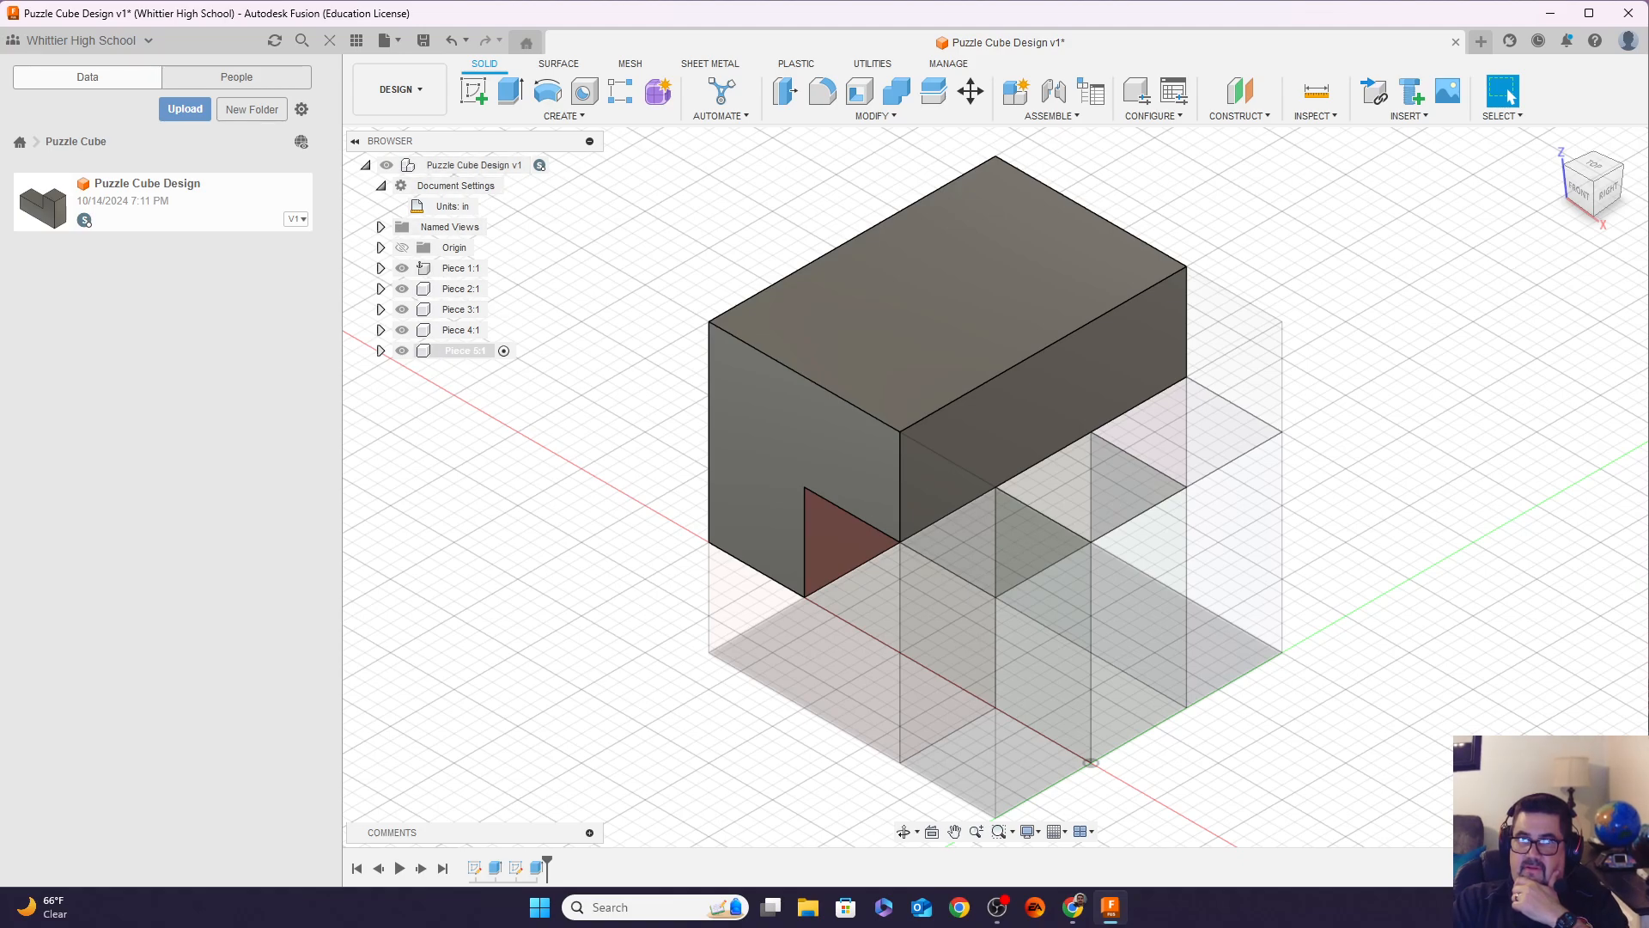
Apply the Paint - Enamel Glossy (Yellow) appearance to Piece 5 and reactivate the top-level design
right_click(451, 351)
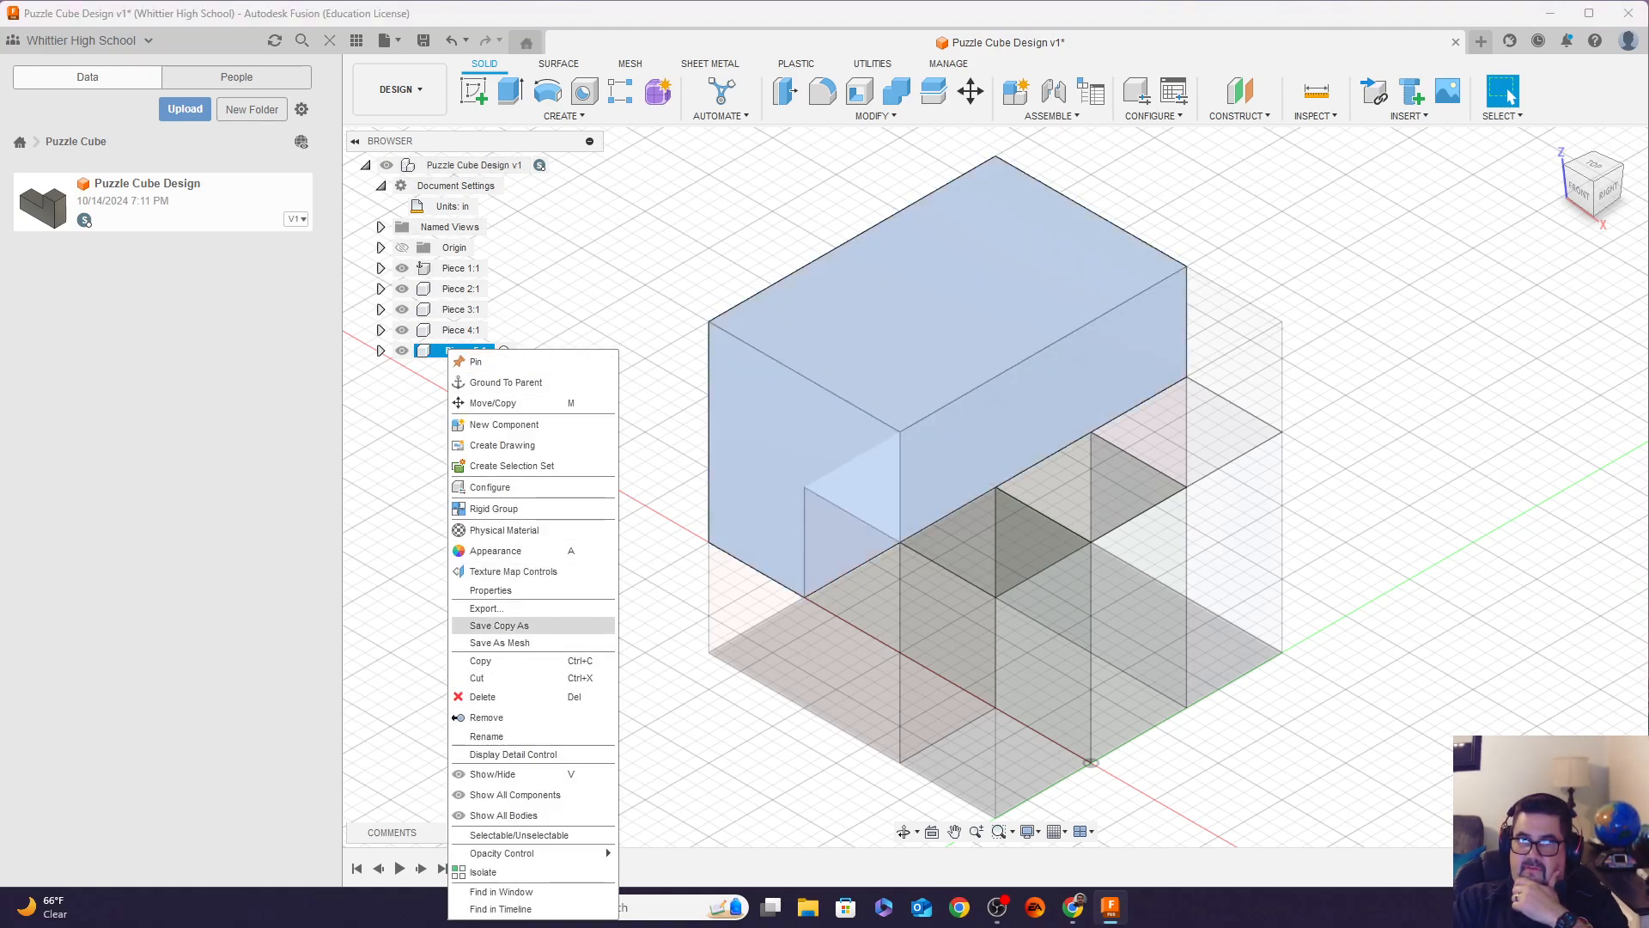
click(496, 551)
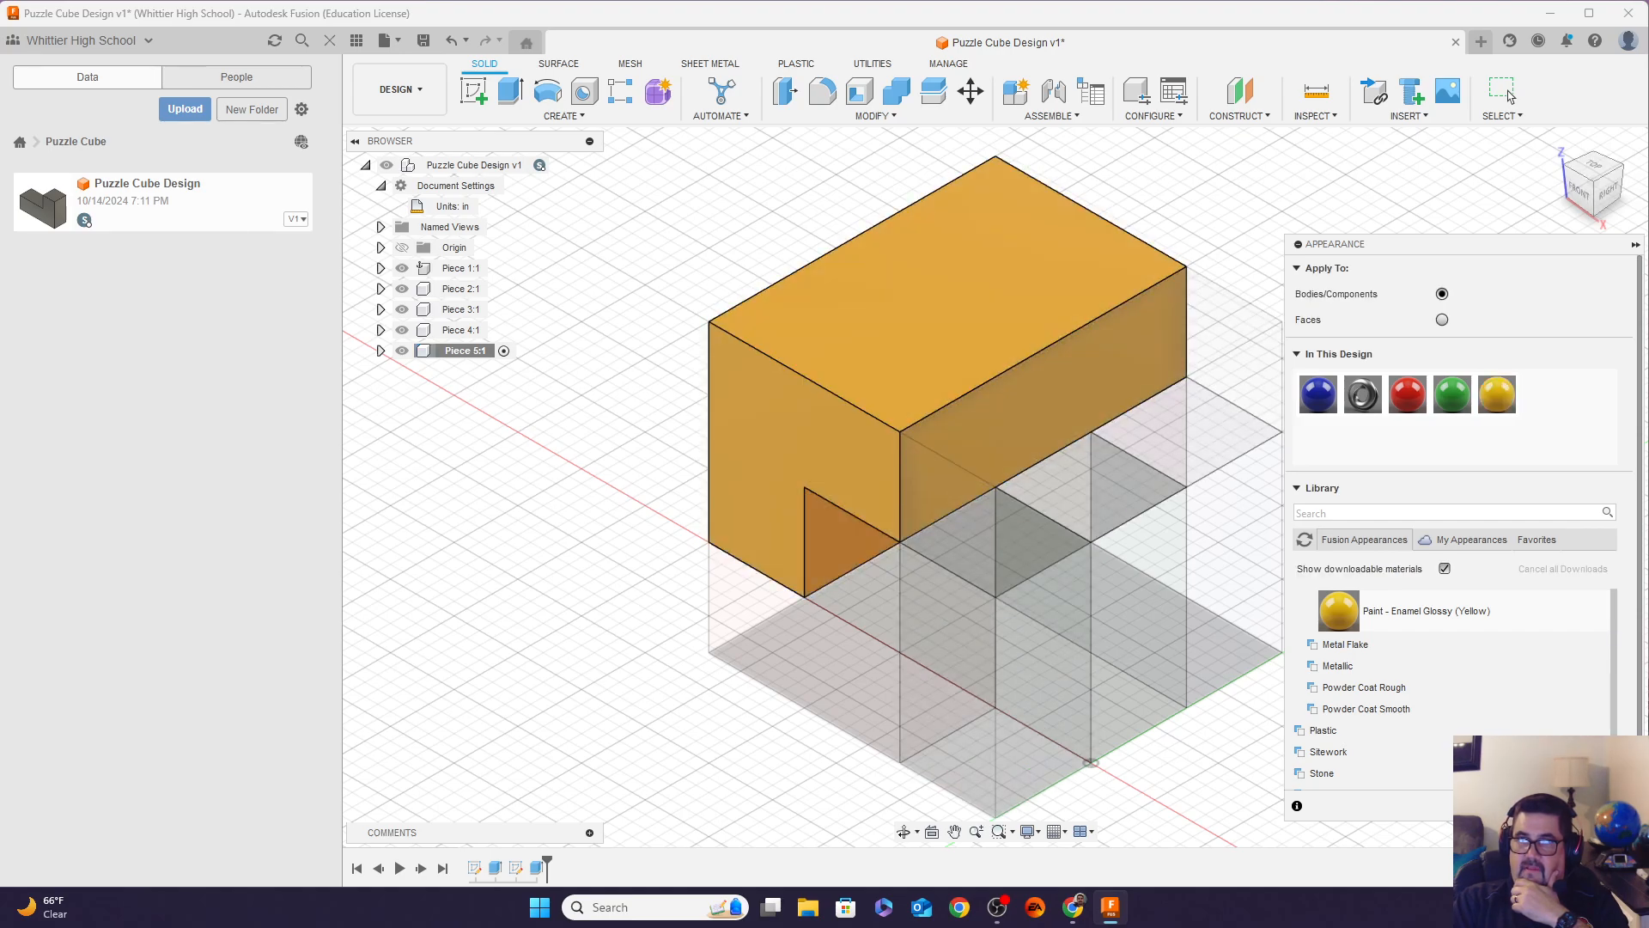
click(1510, 96)
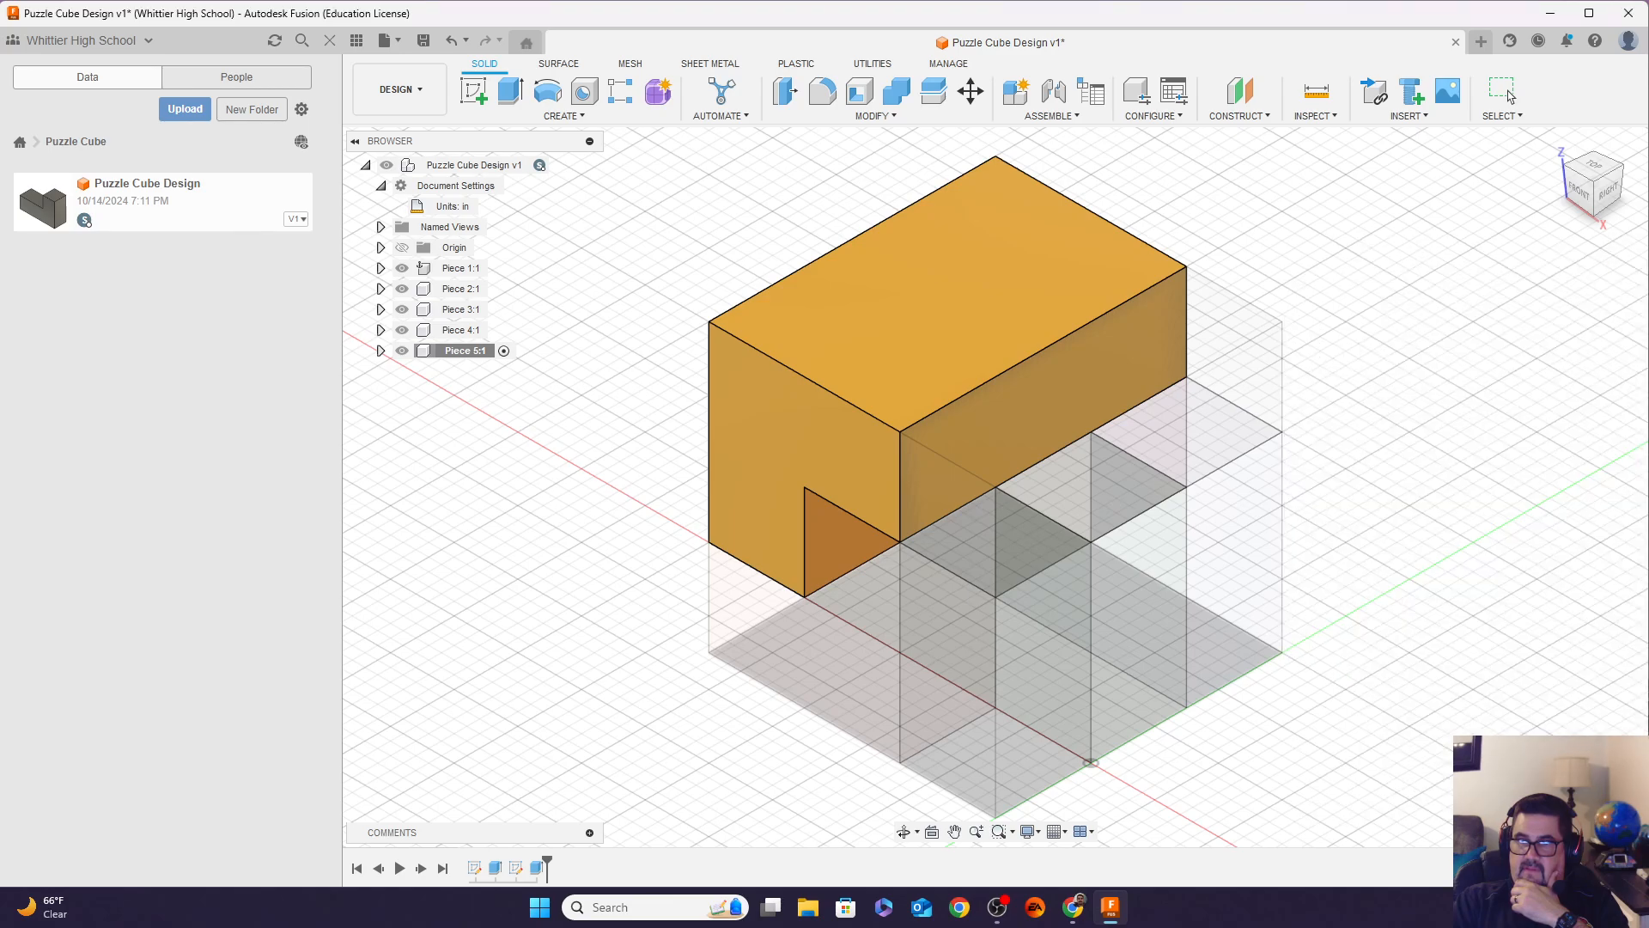
click(567, 165)
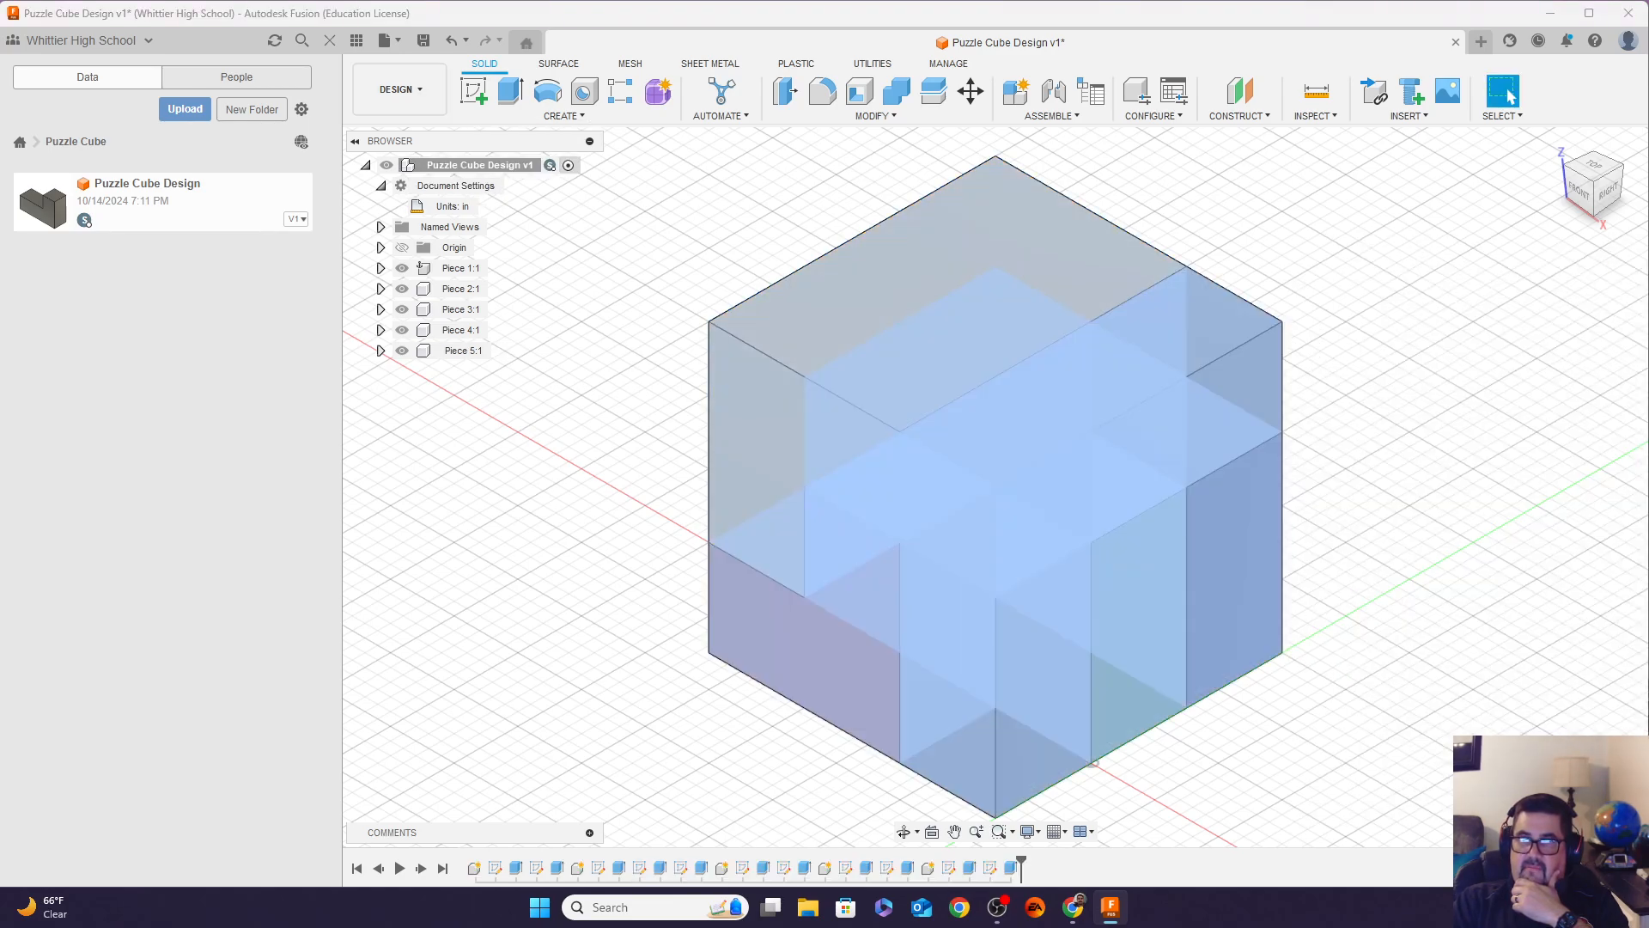
mouse_move(1592, 182)
mouse_down()
mouse_move(1623, 212)
mouse_move(1644, 155)
mouse_move(1646, 202)
mouse_move(1589, 211)
mouse_move(1588, 191)
mouse_move(1644, 168)
mouse_move(1630, 371)
mouse_move(1611, 391)
mouse_up()
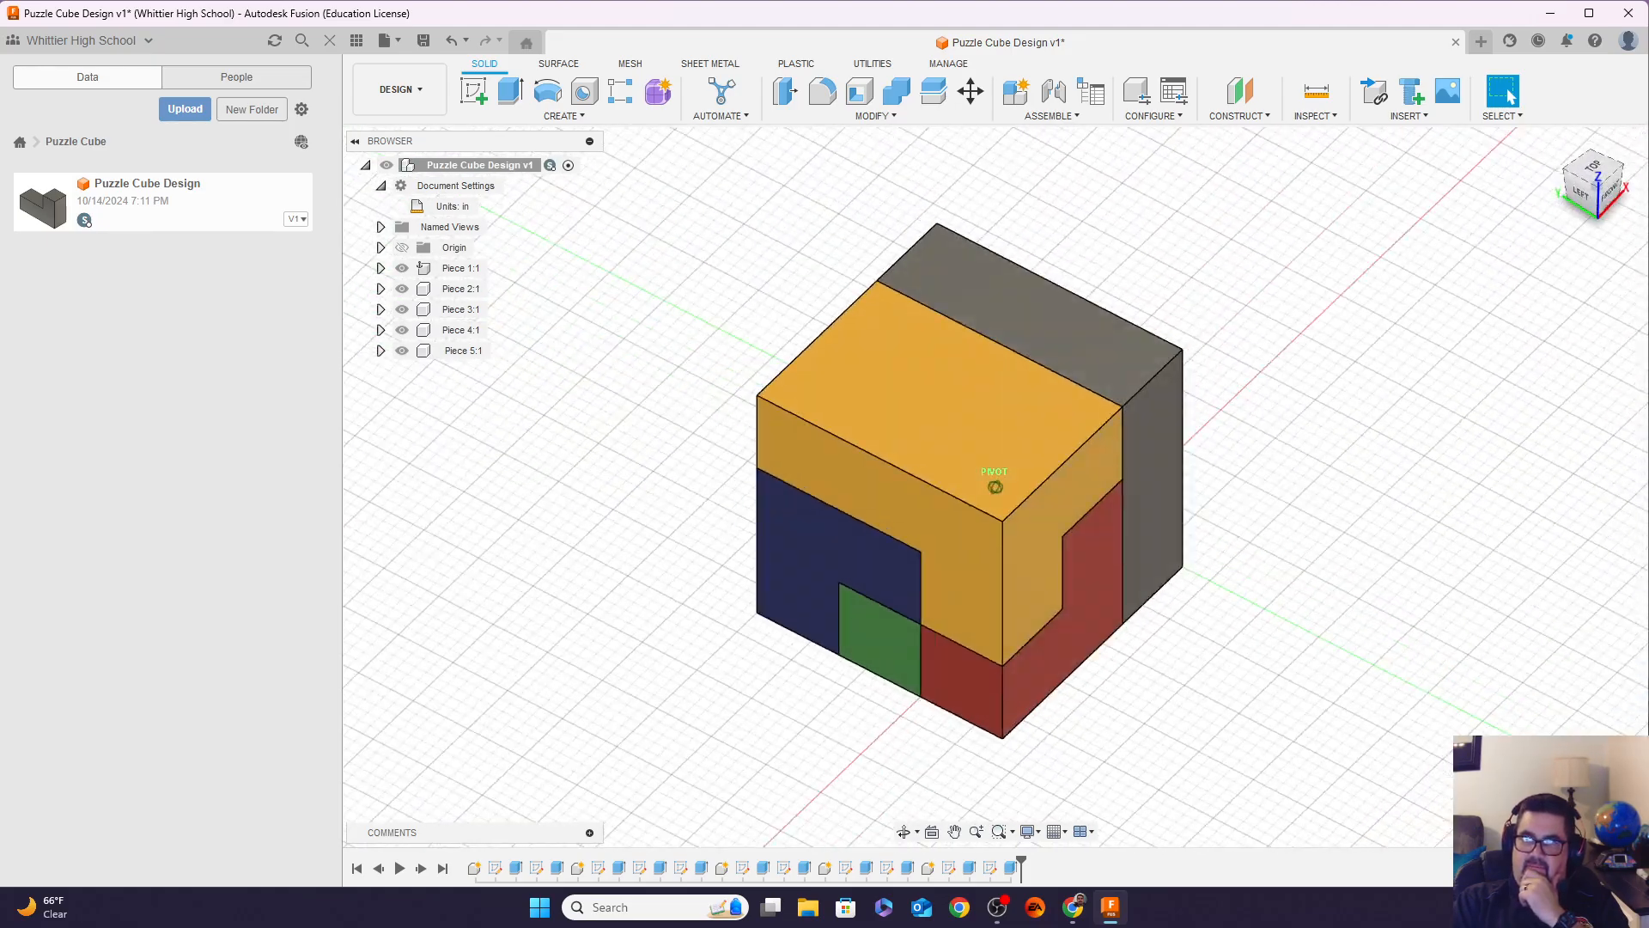